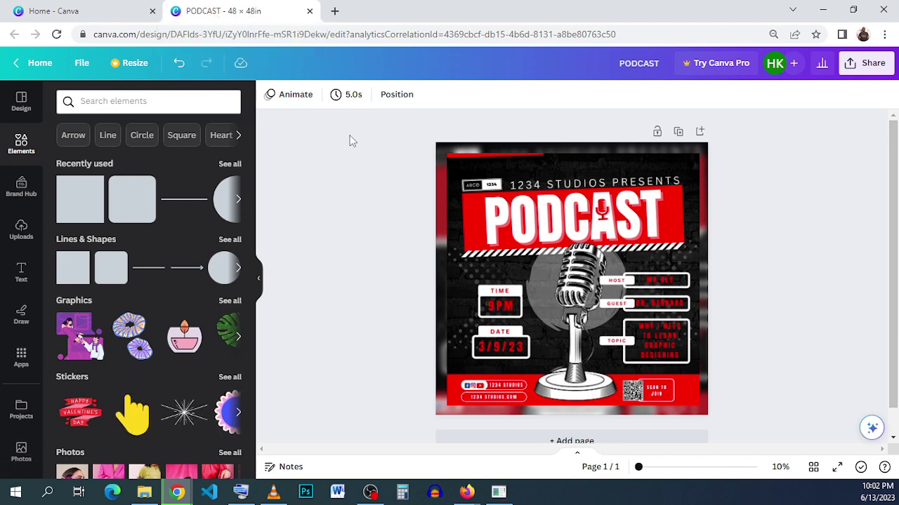
Create a blank custom-size design of 48 × 48 in.
left_click(120, 10)
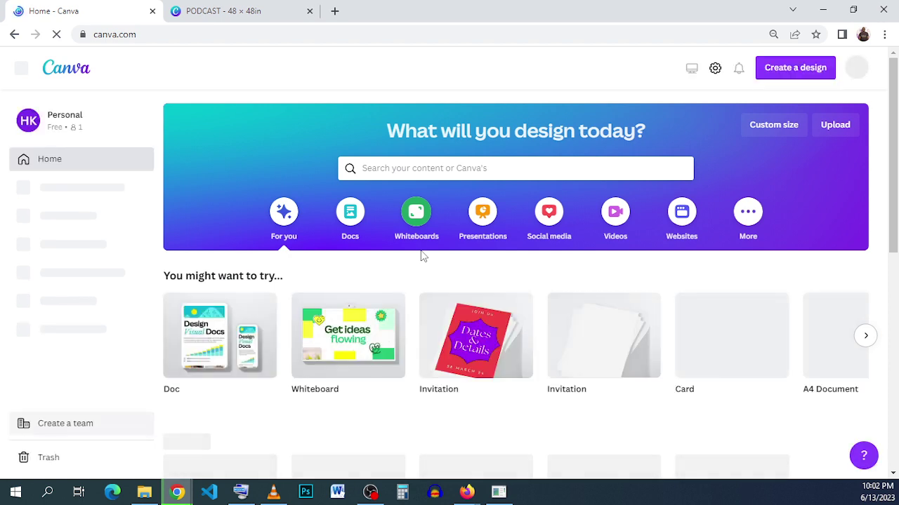
scroll(421, 257, "down", 5)
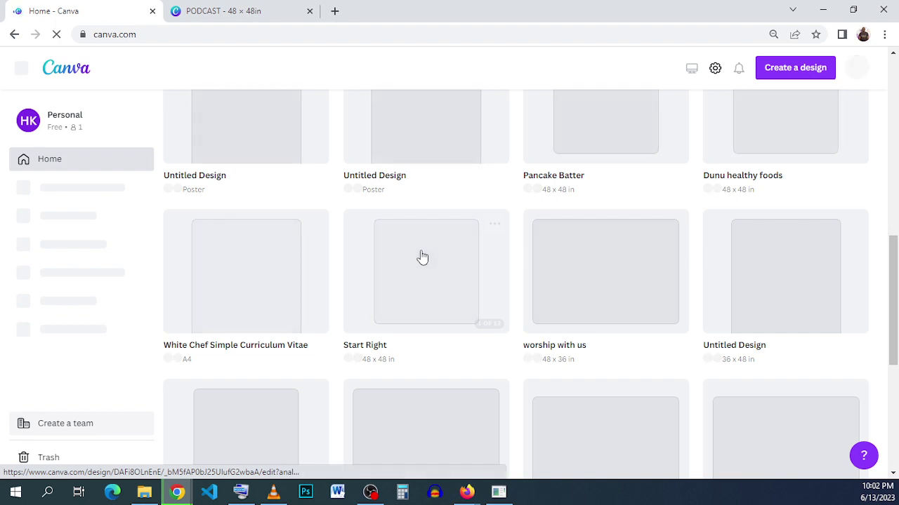
scroll(421, 256, "up", 5)
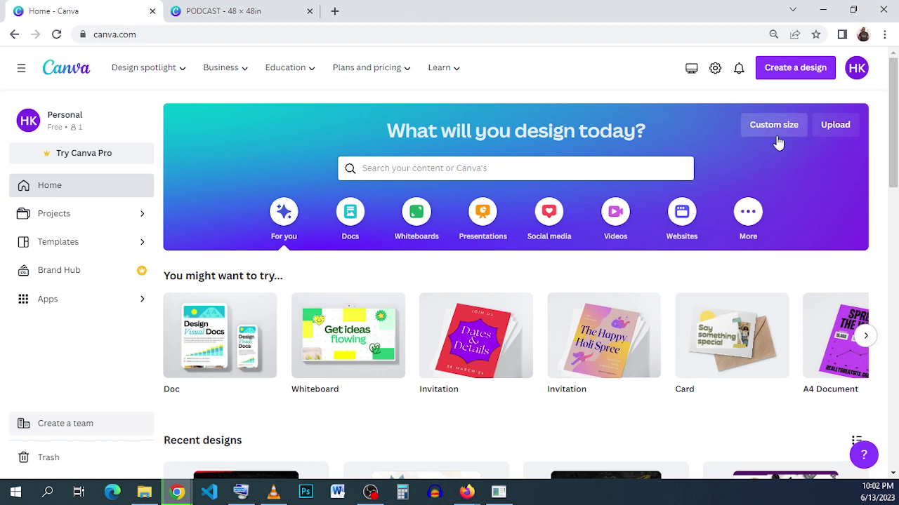
left_click(775, 126)
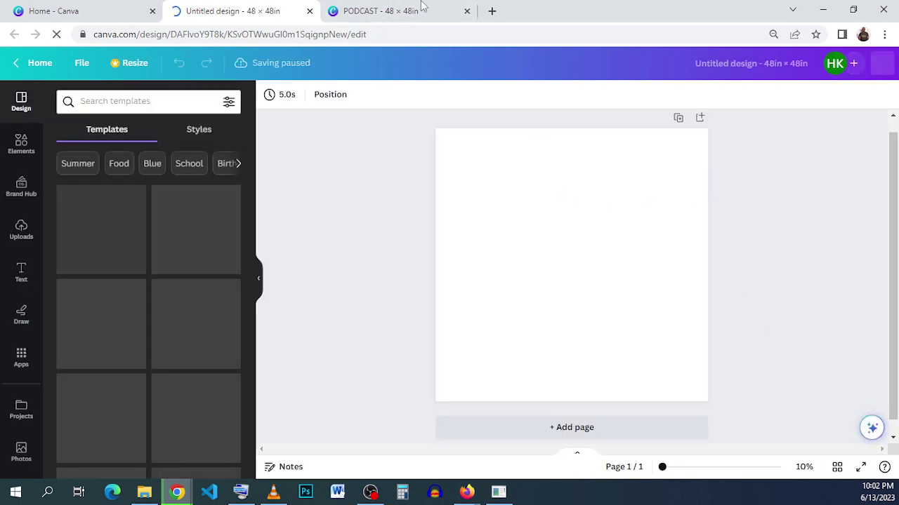
left_click(371, 10)
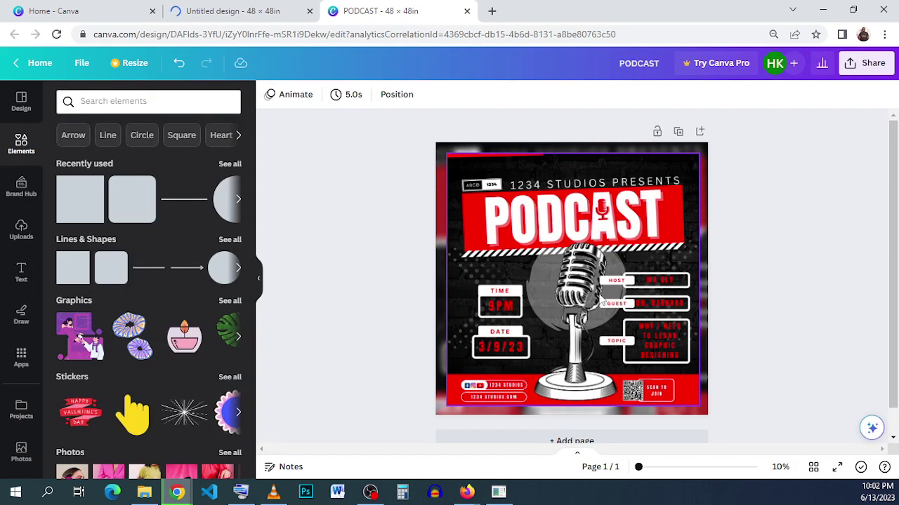
left_click(270, 14)
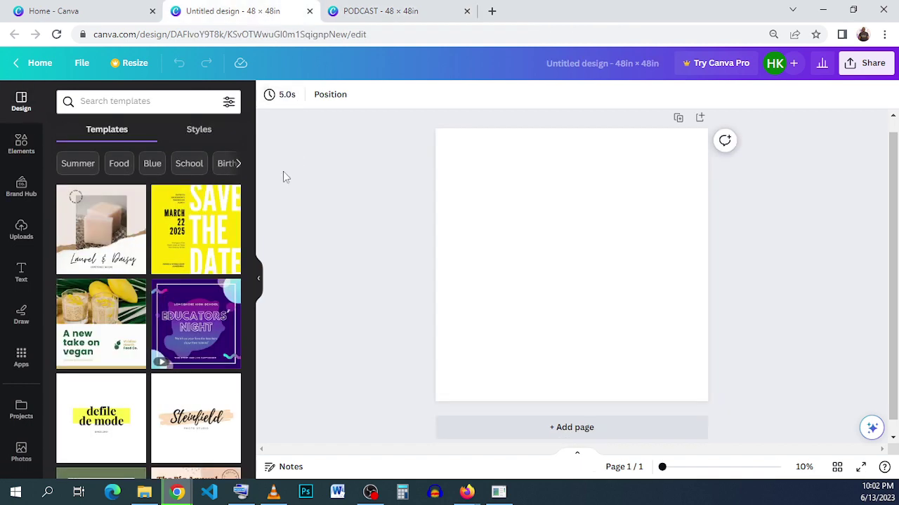
Search the elements library for "black background" and show all the photo results.
left_click(8, 144)
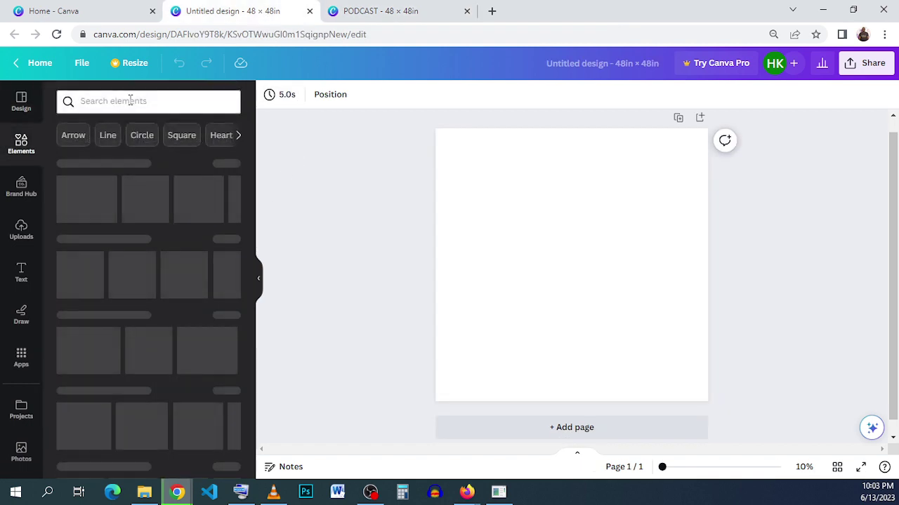
left_click(133, 102)
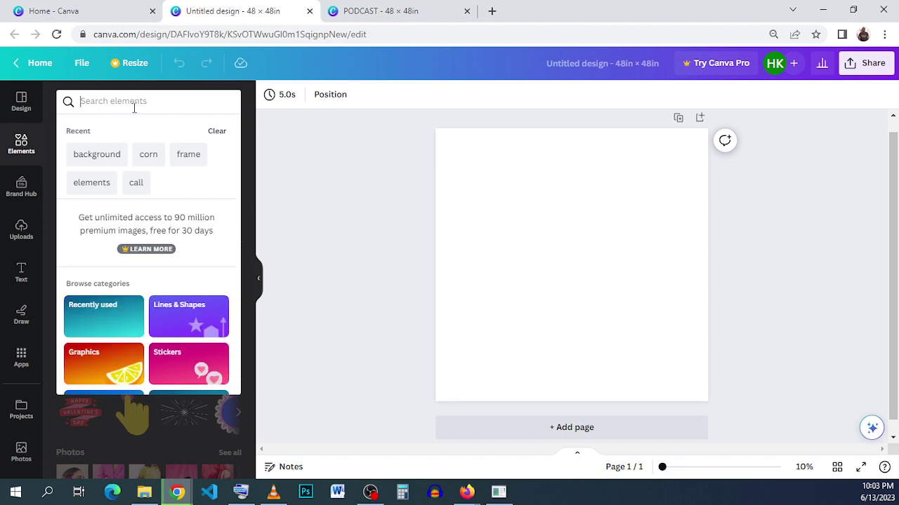
type("blck")
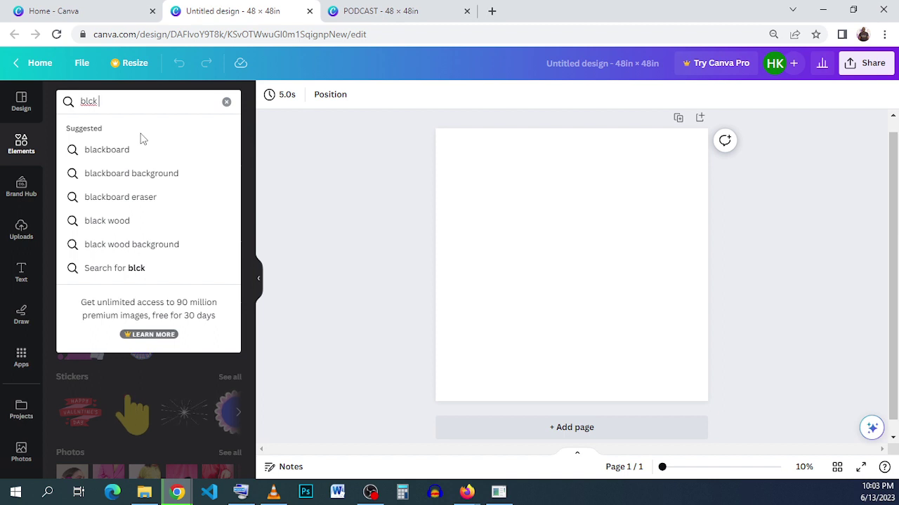
type("bac")
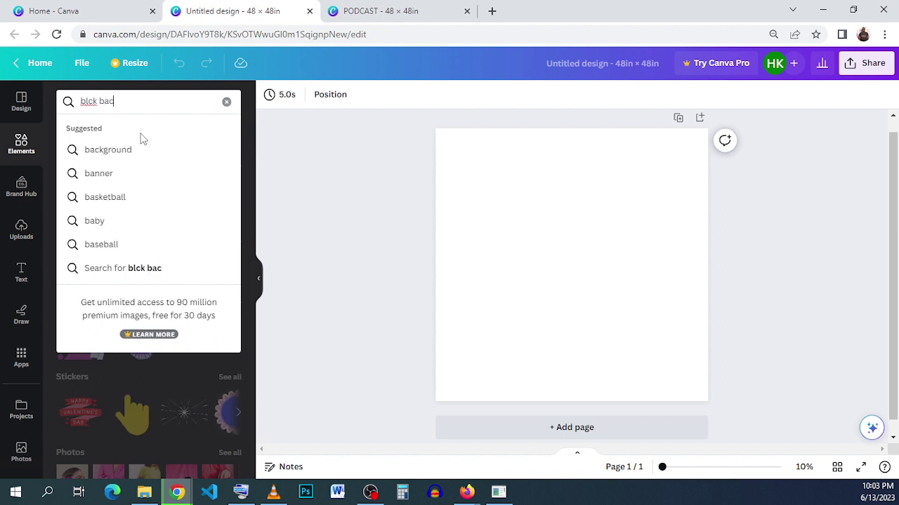
type("kgroun")
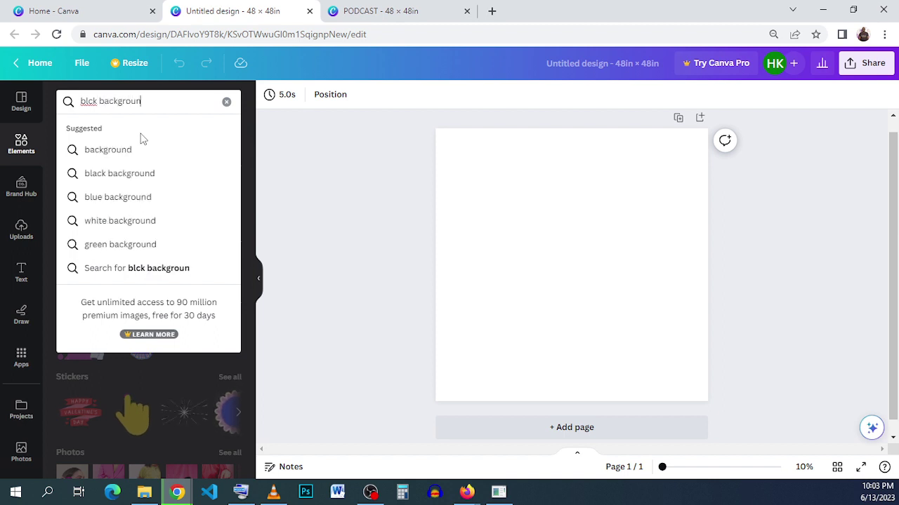
type("d")
key("Return")
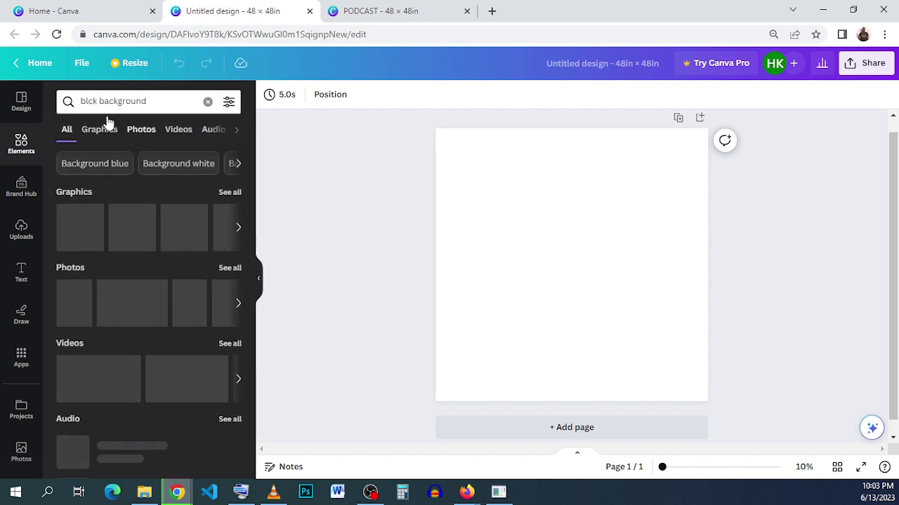
left_click(86, 101)
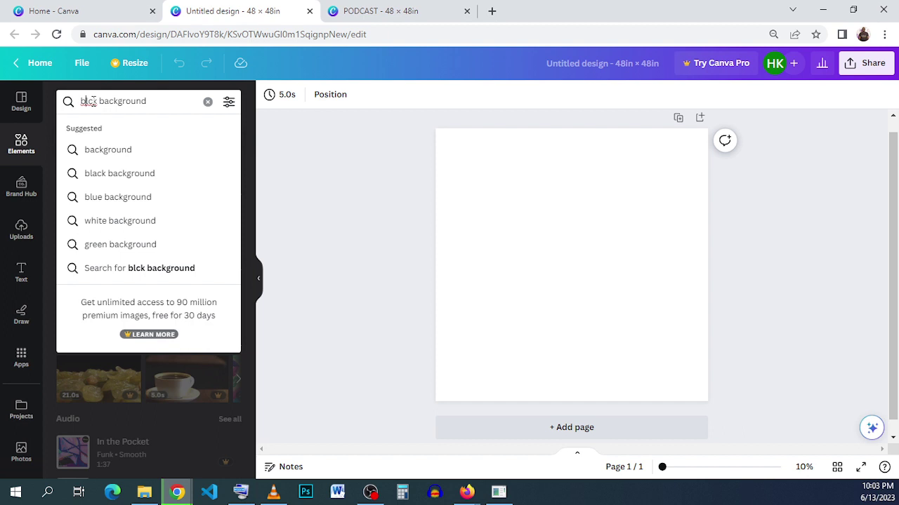
type("a")
key("Return")
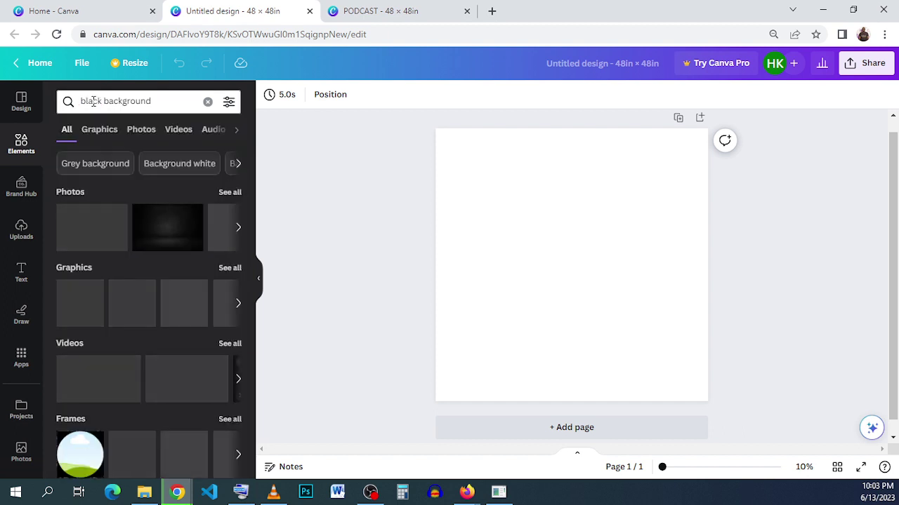
left_click(226, 194)
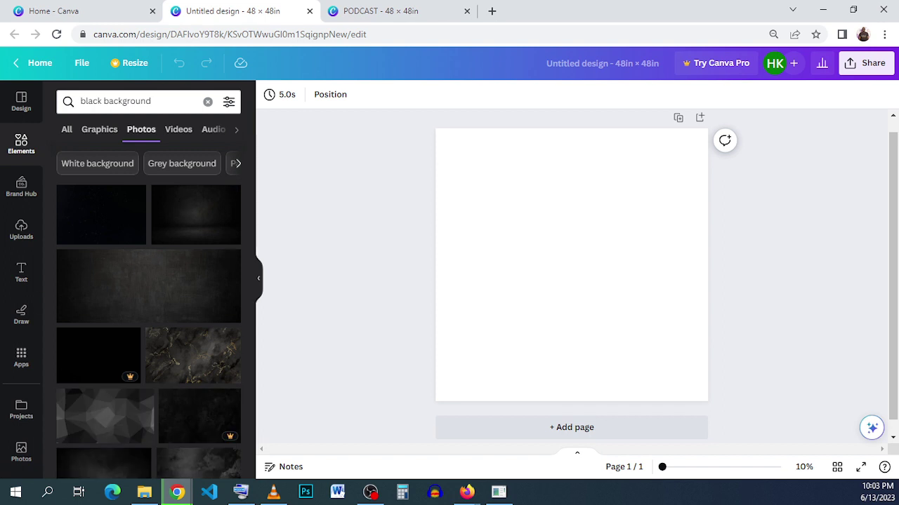
Insert the free Dark Black Grunge Brick Wall Texture Background photo into the blank page.
scroll(217, 283, "down", 5)
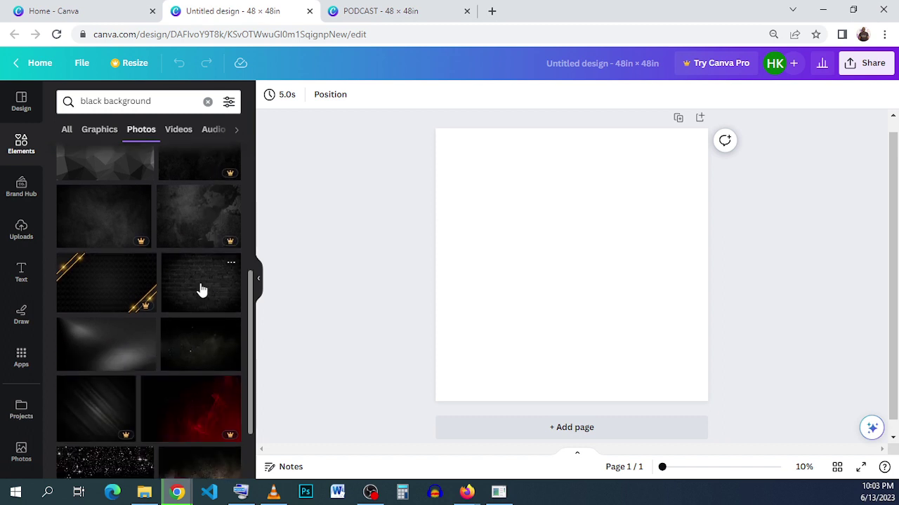
left_click(233, 265)
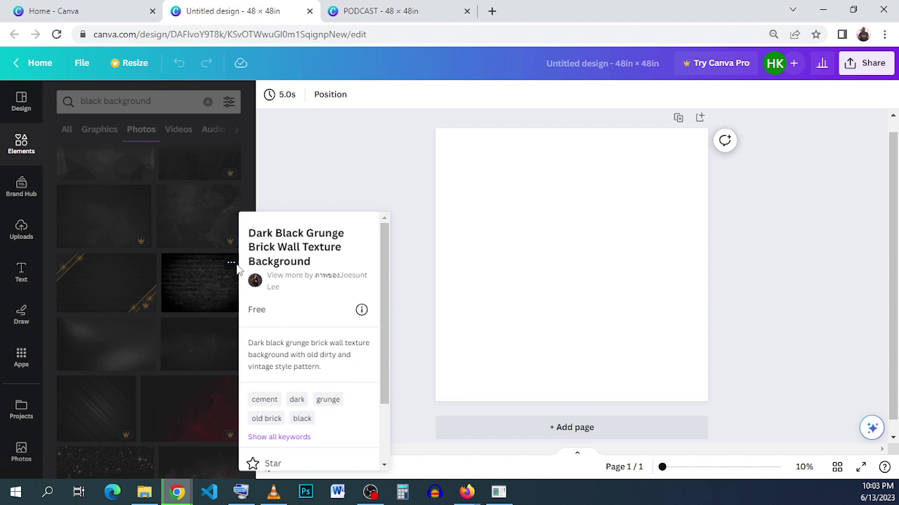
left_click(208, 299)
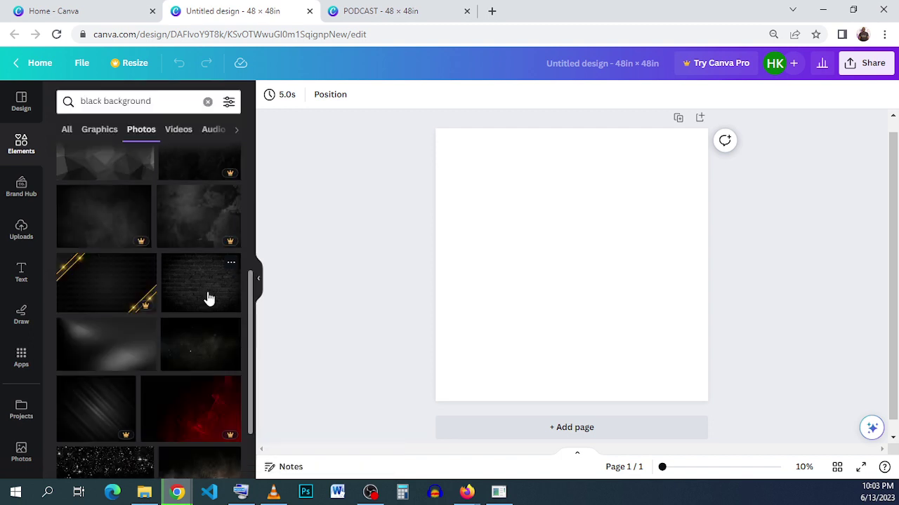
left_click(209, 299)
Enlarge the brick wall photo and make it fill the whole page as the background.
left_click_drag(574, 281, 543, 233)
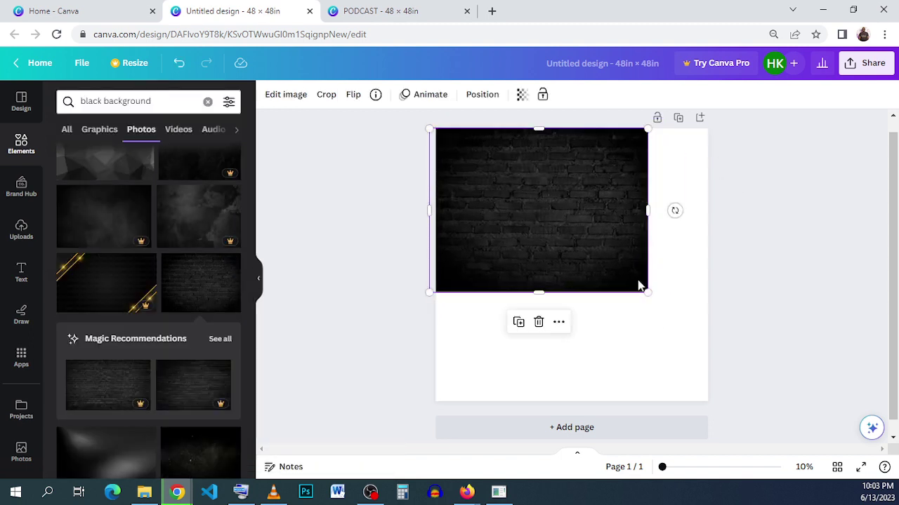
left_click_drag(647, 290, 704, 337)
left_click_drag(570, 339, 582, 404)
left_click_drag(629, 385, 629, 385)
left_click(764, 264)
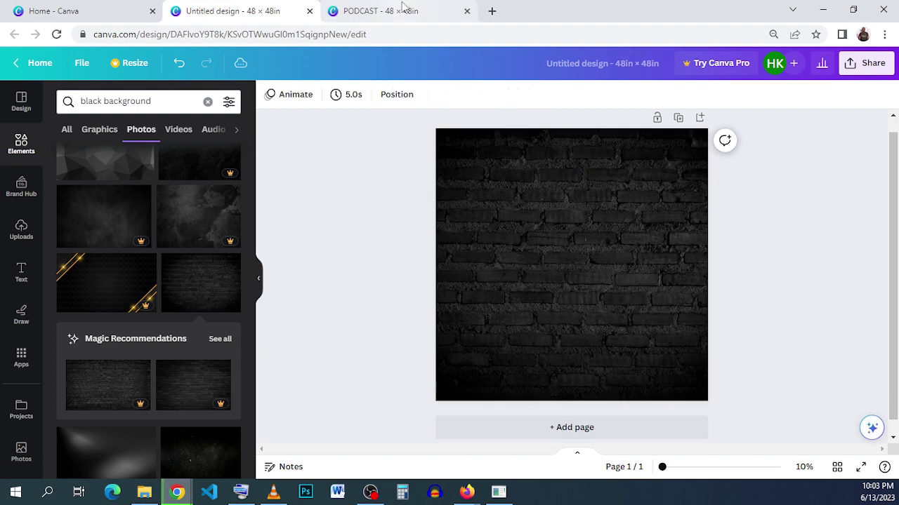
Compare the brick wall background with the finished PODCAST design.
left_click(380, 11)
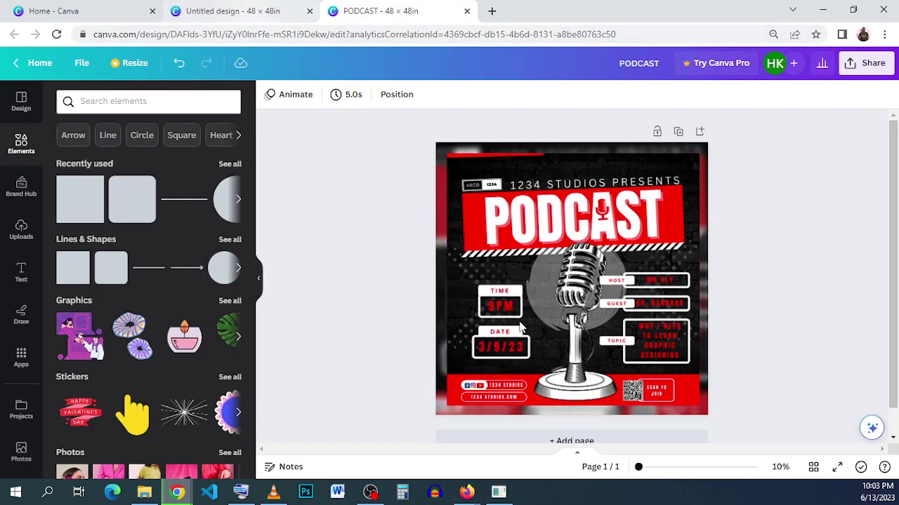
left_click(238, 11)
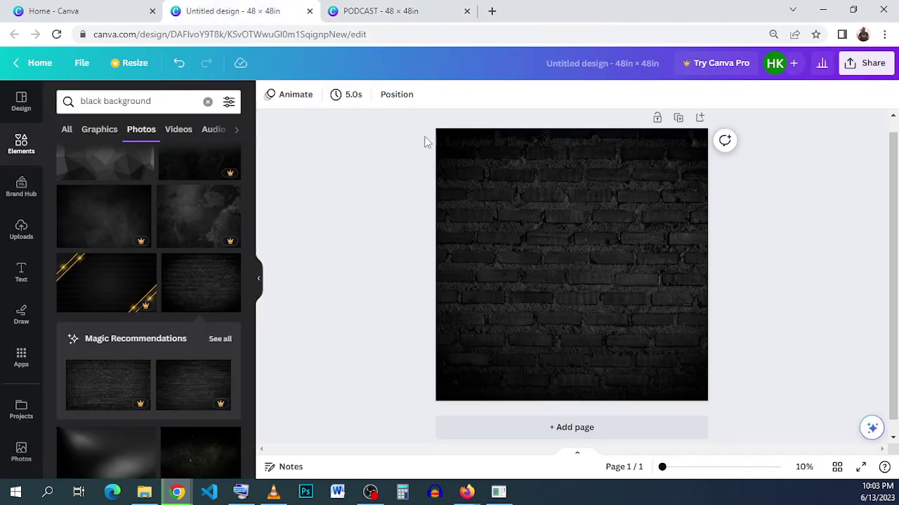
left_click(562, 227)
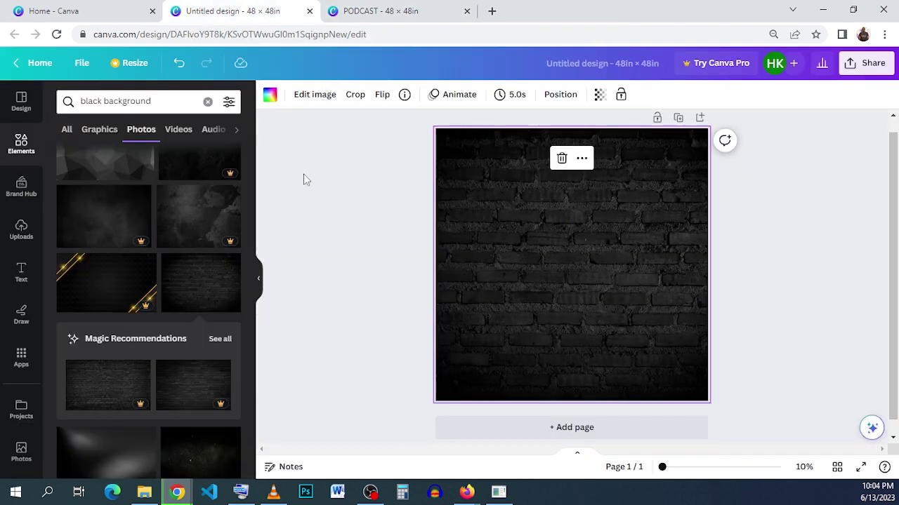
left_click(397, 212)
left_click(656, 269)
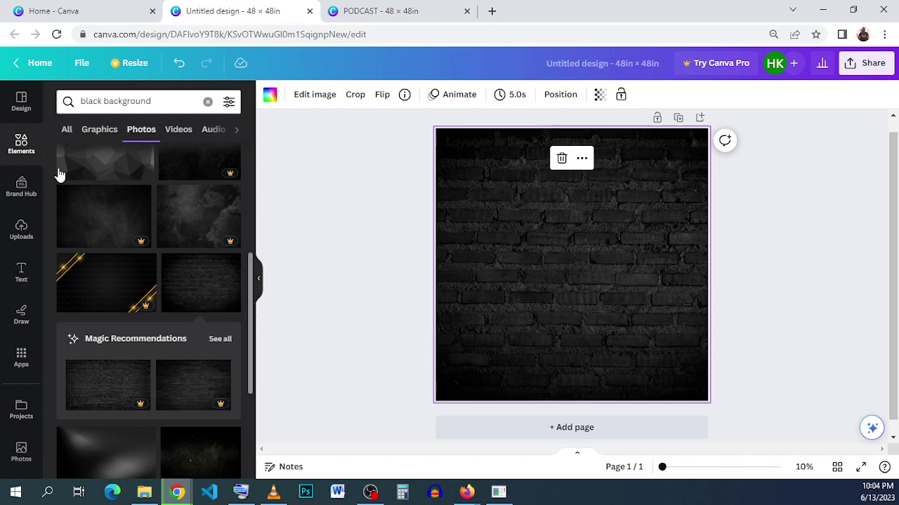
Add a black square shape from the page's upper-left corner and enlarge it to about 49.6 × 48.9 in to cover the page.
left_click(21, 145)
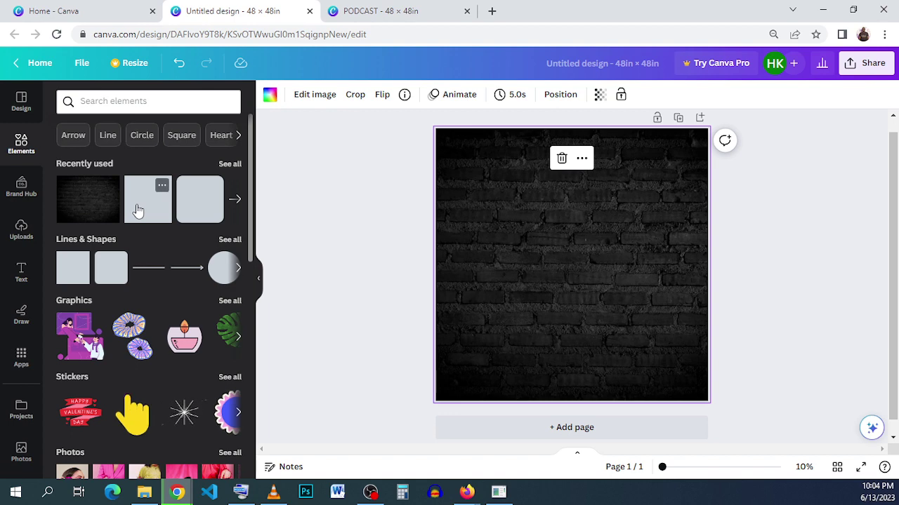
left_click(789, 269)
left_click_drag(573, 263, 478, 170)
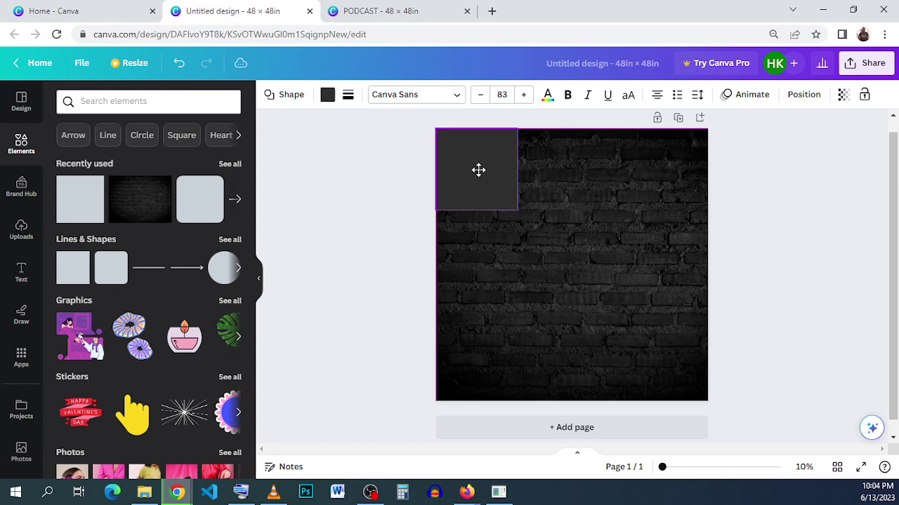
left_click(327, 94)
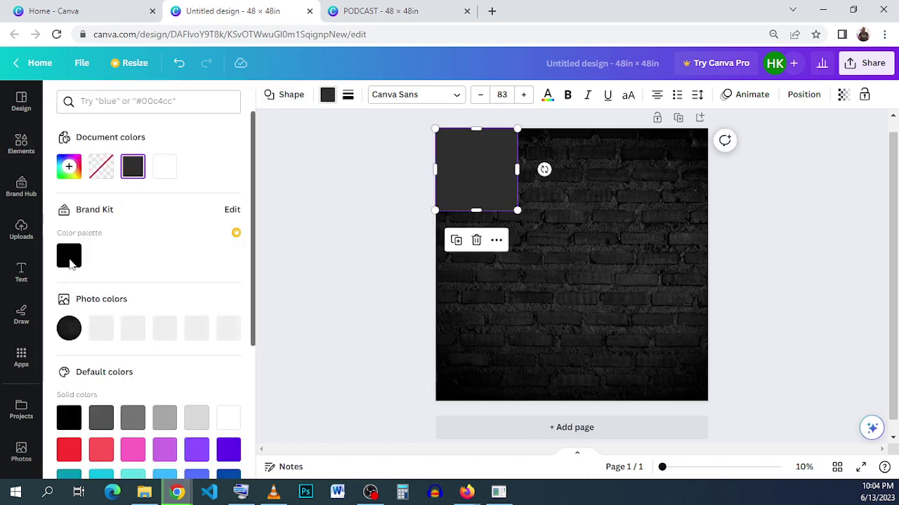
left_click(69, 256)
left_click_drag(518, 209, 718, 406)
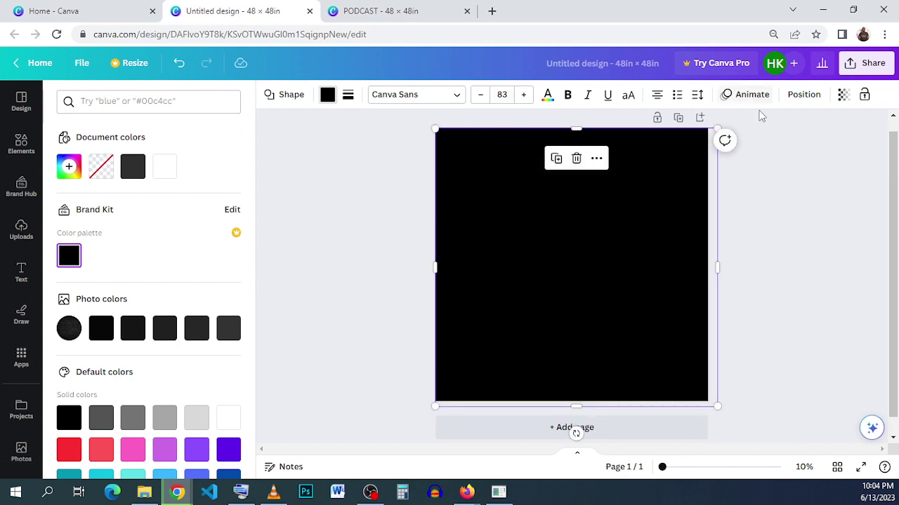
Set the black overlay square's transparency to about 49 so the brick wall shows through.
left_click(806, 96)
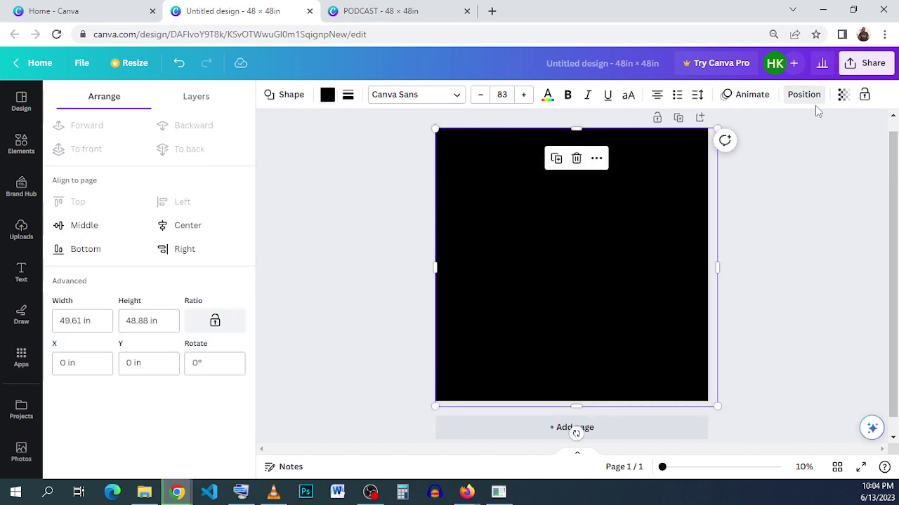
left_click(842, 94)
left_click_drag(796, 144, 789, 144)
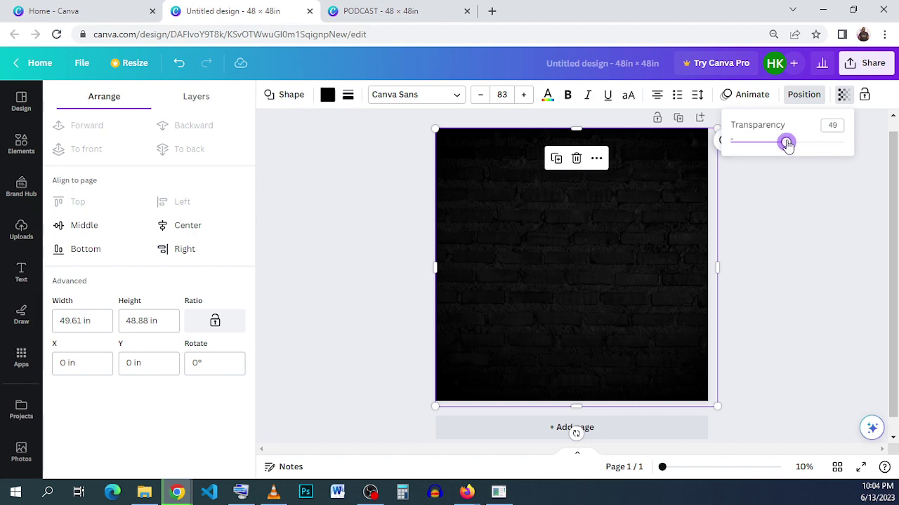
left_click_drag(785, 144, 785, 144)
left_click(788, 188)
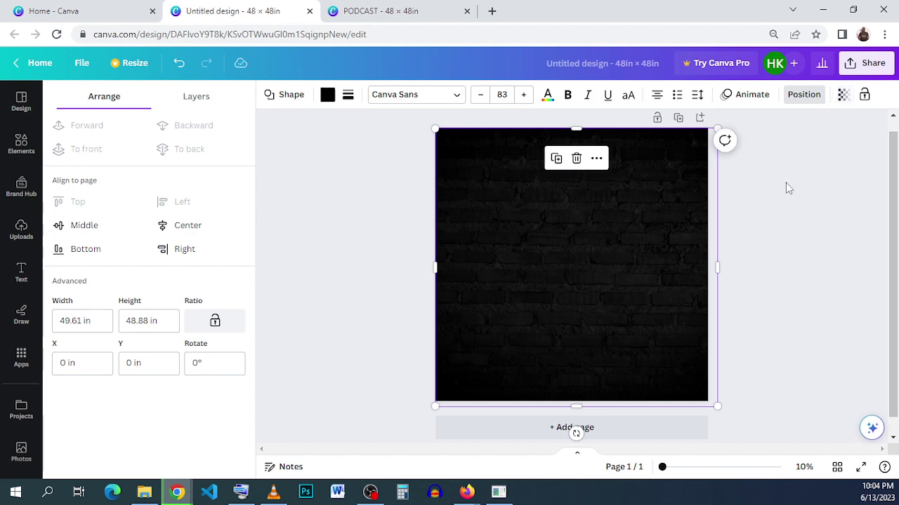
left_click(751, 263)
left_click(804, 269)
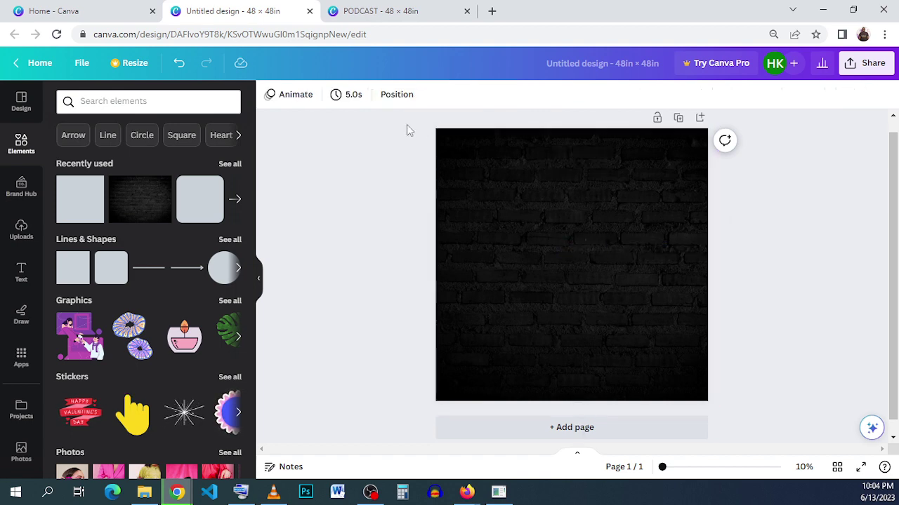
Check the finished PODCAST design, add a dark square shape, stretch it into a wide banner across the page's upper part and tilt it slightly counterclockwise.
left_click(361, 16)
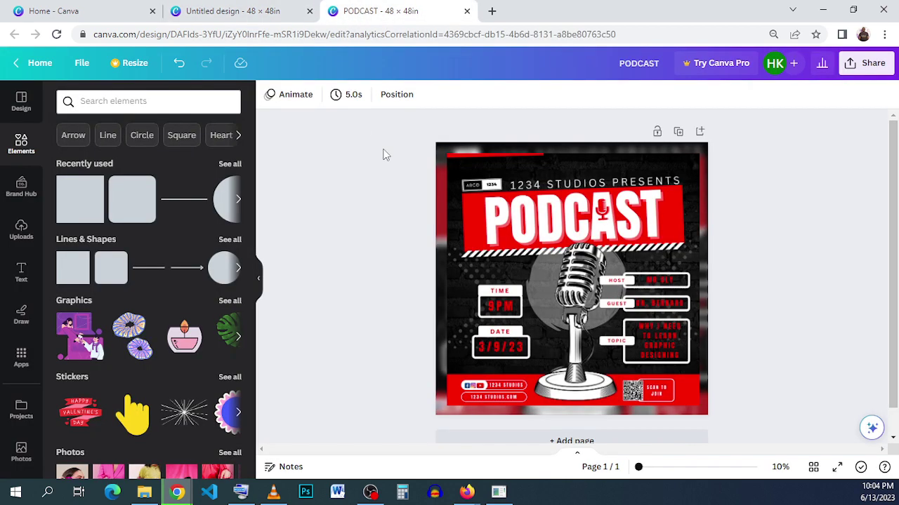
left_click(214, 13)
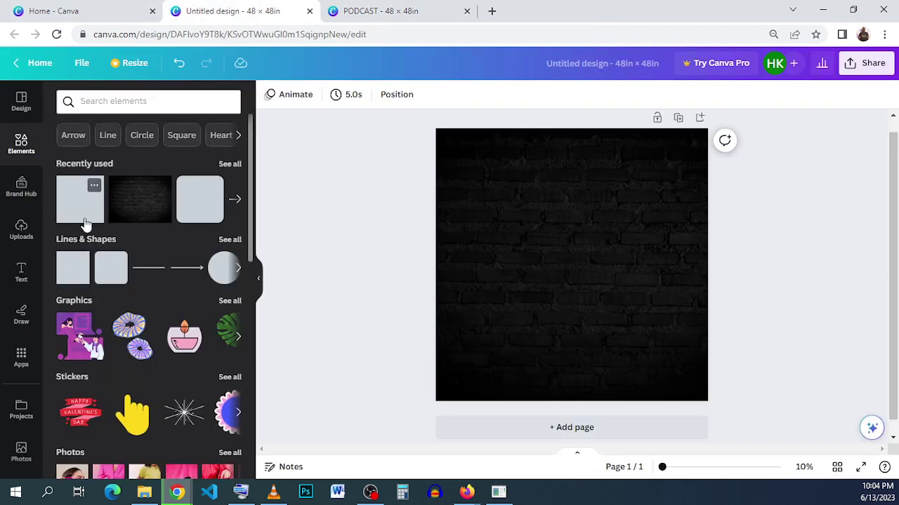
key("ctrl+v")
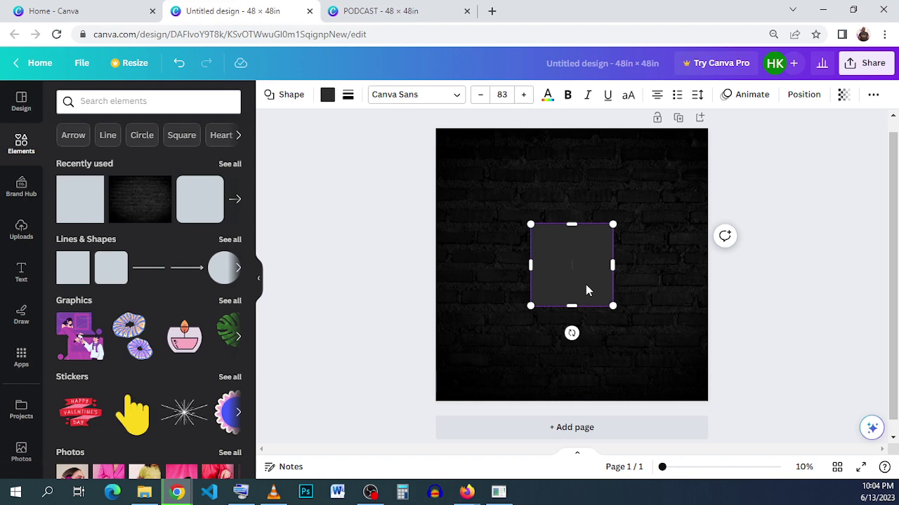
left_click_drag(588, 290, 658, 206)
left_click_drag(660, 245, 646, 203)
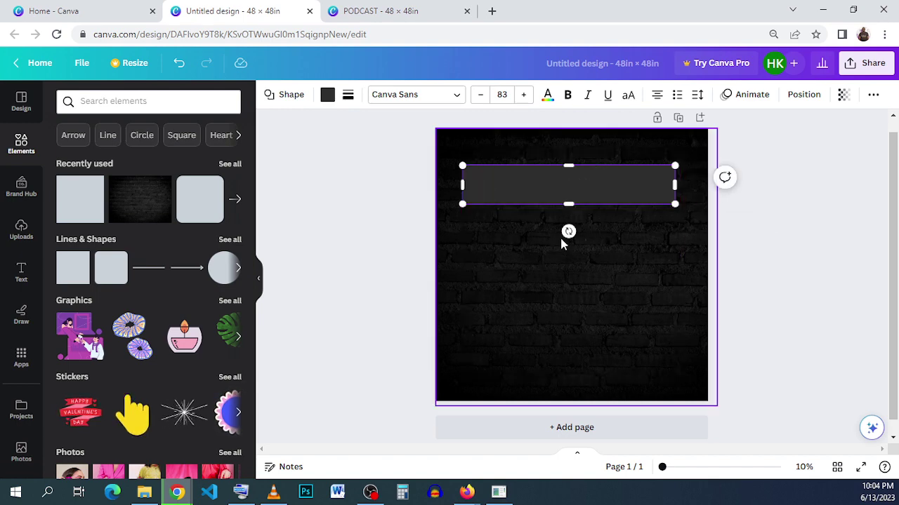
mouse_move(568, 231)
left_mouse_down()
mouse_move(576, 233)
mouse_move(568, 233)
left_mouse_up()
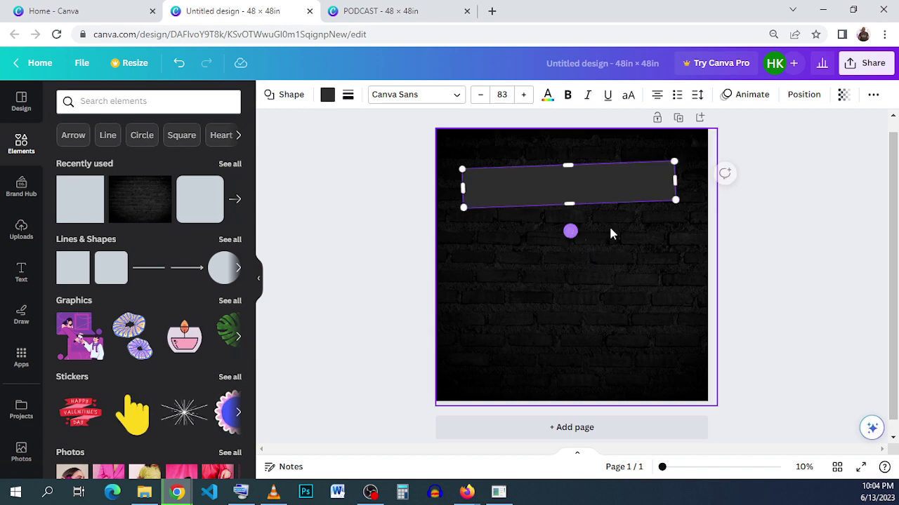
left_click(610, 224)
Fill the tilted banner with the bright red from the default solid colors.
left_click(579, 199)
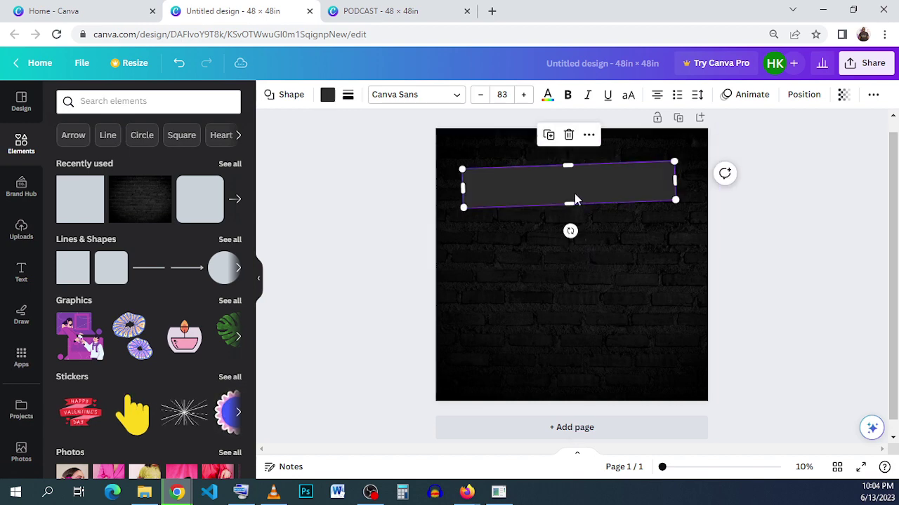
left_click(327, 94)
scroll(138, 243, "down", 1)
scroll(138, 243, "down", 2)
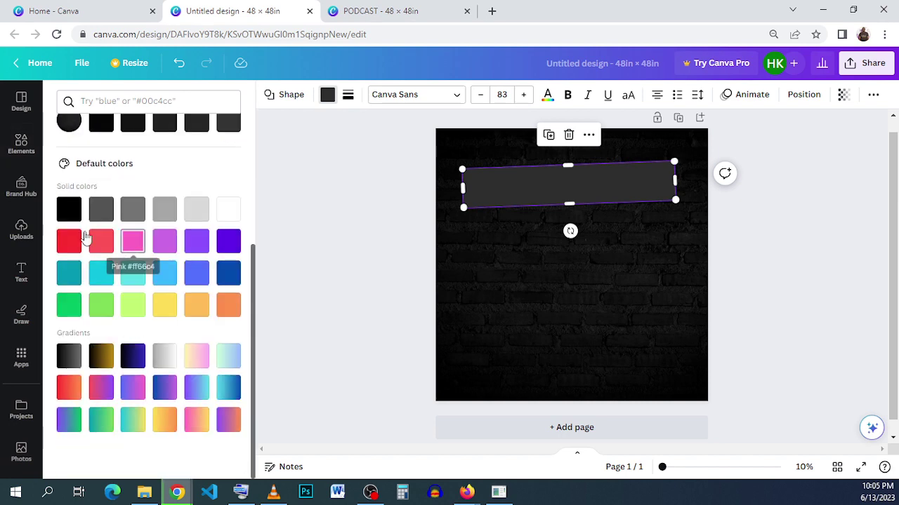
left_click(69, 241)
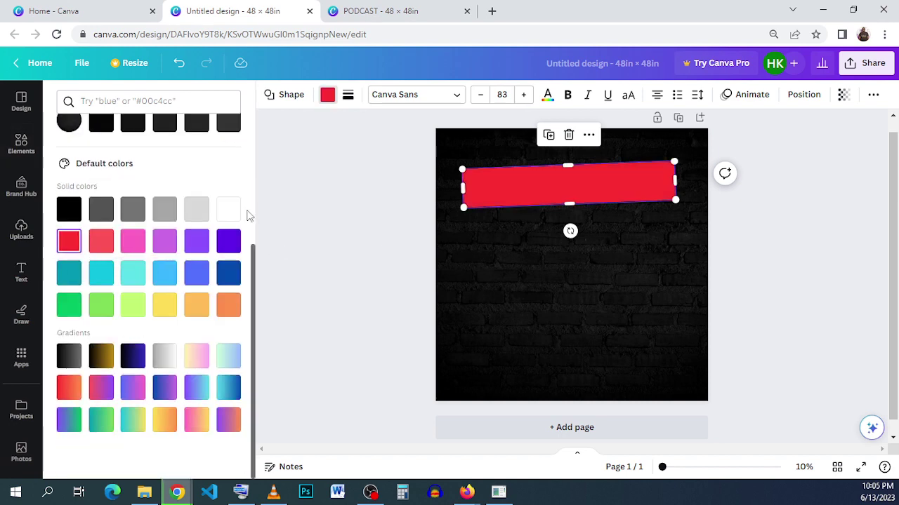
scroll(250, 210, "up", 4)
left_click(517, 268)
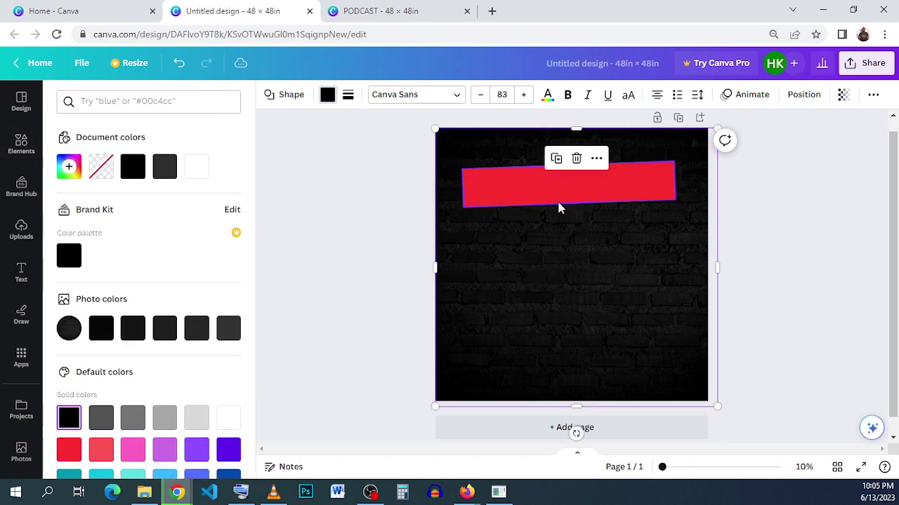
Nudge the red banner slightly to the right and compare the layout with the finished PODCAST design.
left_click(569, 199)
left_click_drag(564, 199, 564, 193)
left_click(572, 213)
left_click(350, 13)
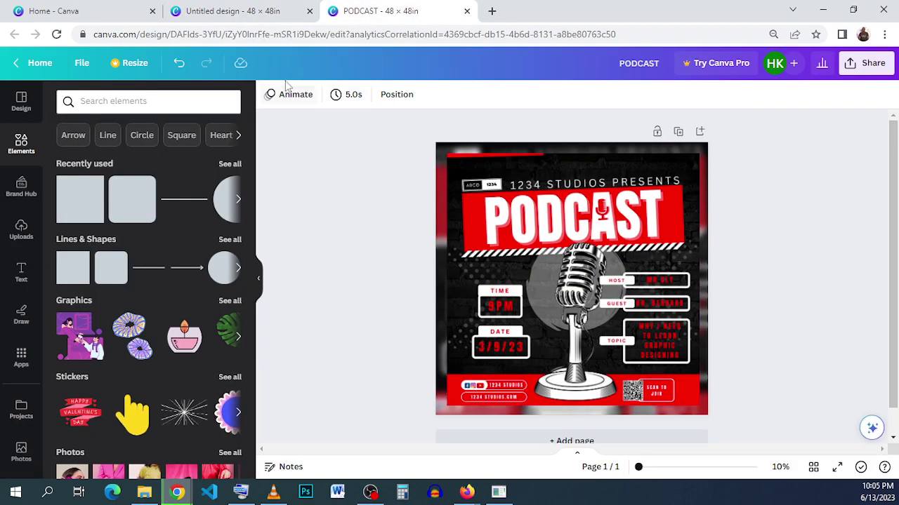
left_click(271, 16)
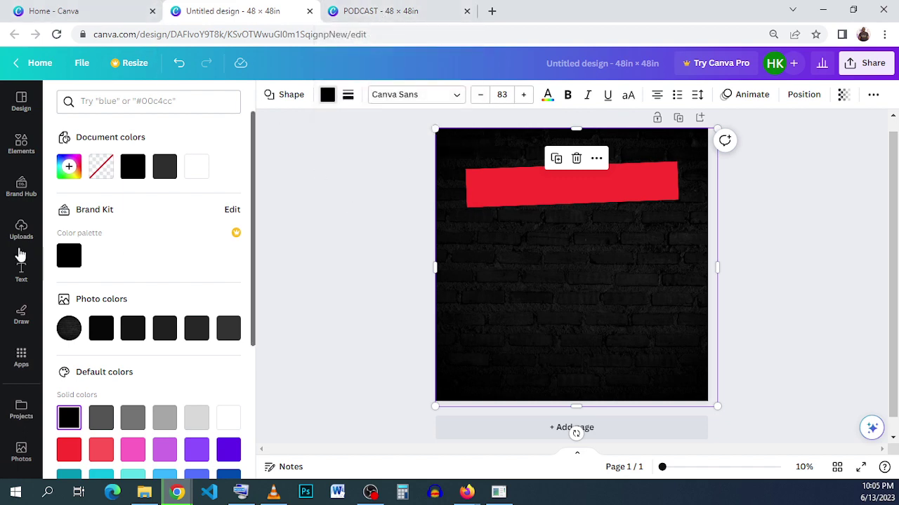
Search the element library for "elements" and show all matching graphics.
left_click(21, 143)
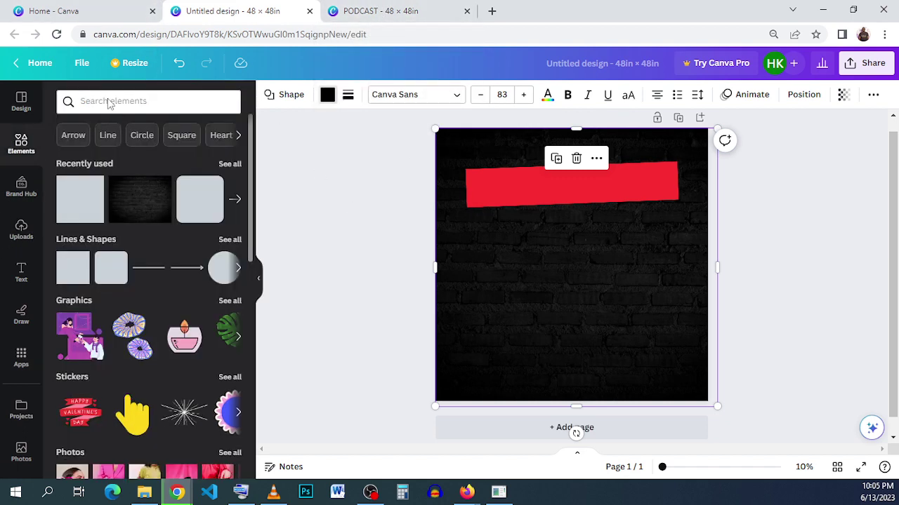
left_click(108, 100)
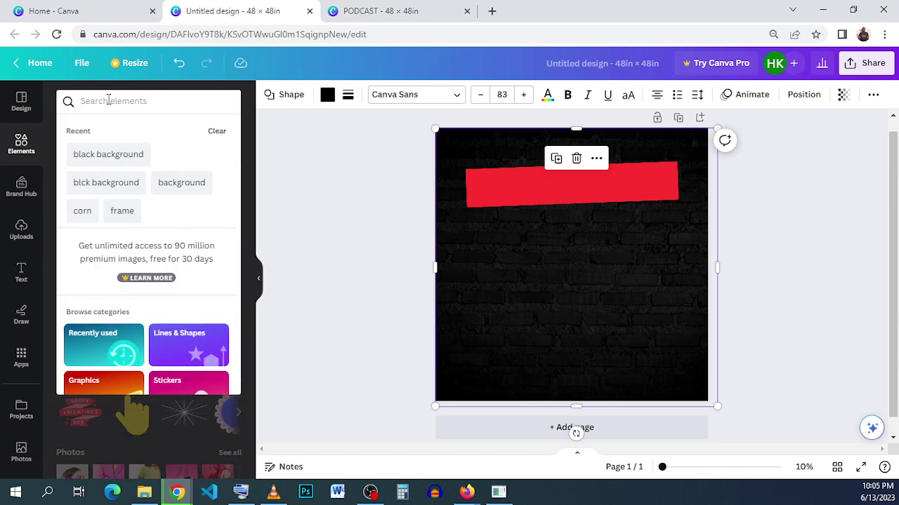
type("lel")
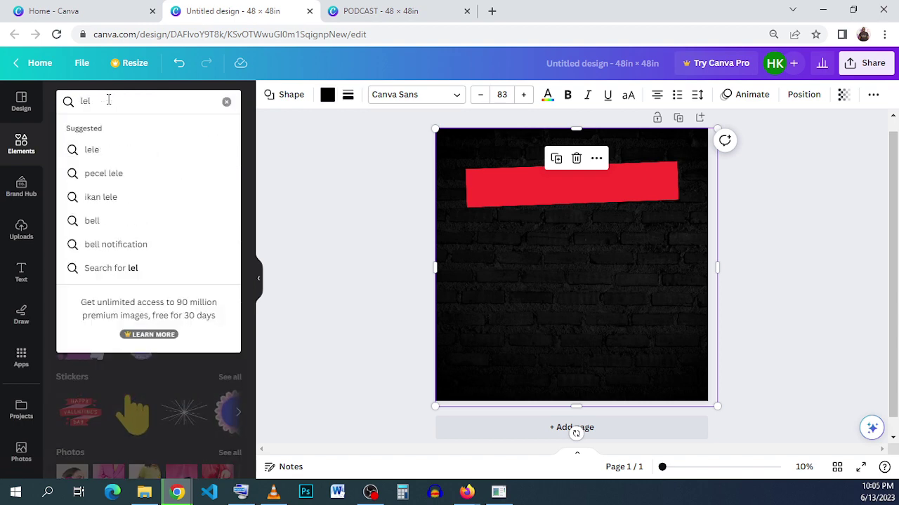
double_click(108, 100)
type("lele")
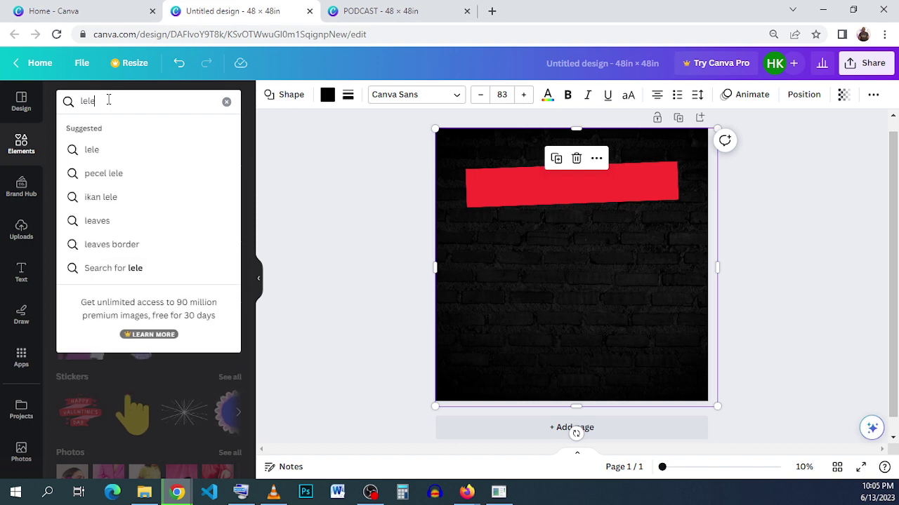
double_click(109, 100)
type("ele")
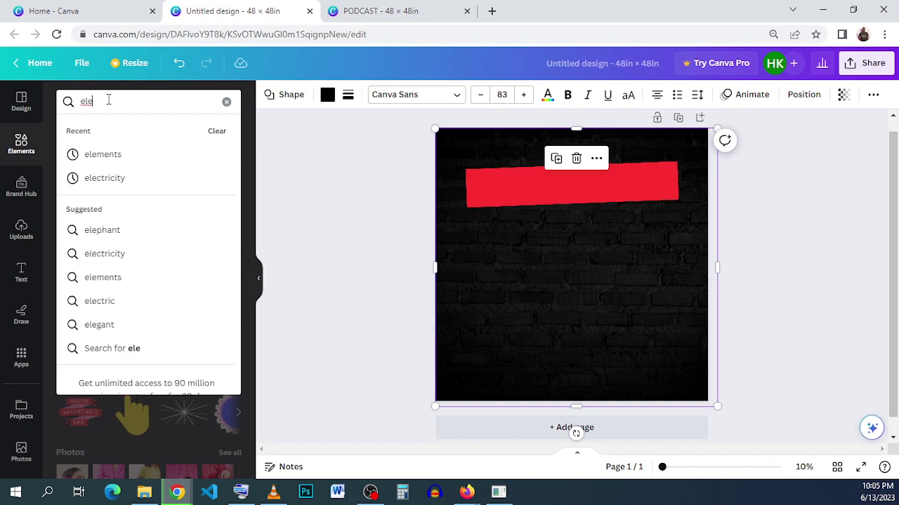
left_click(166, 277)
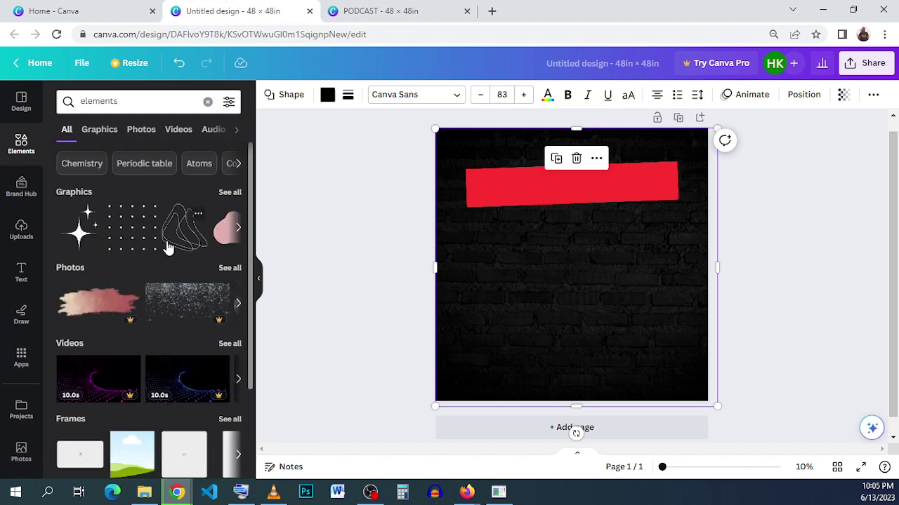
scroll(169, 247, "down", 3)
scroll(169, 247, "up", 3)
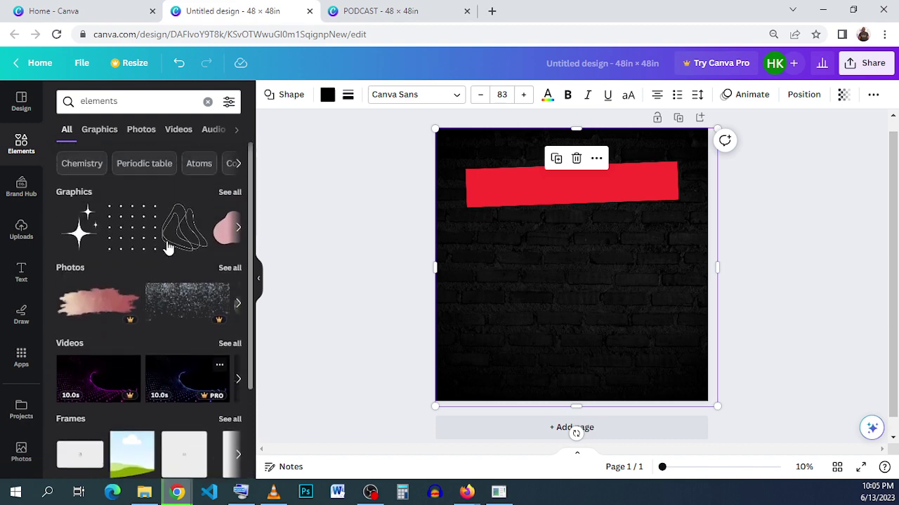
left_click(220, 192)
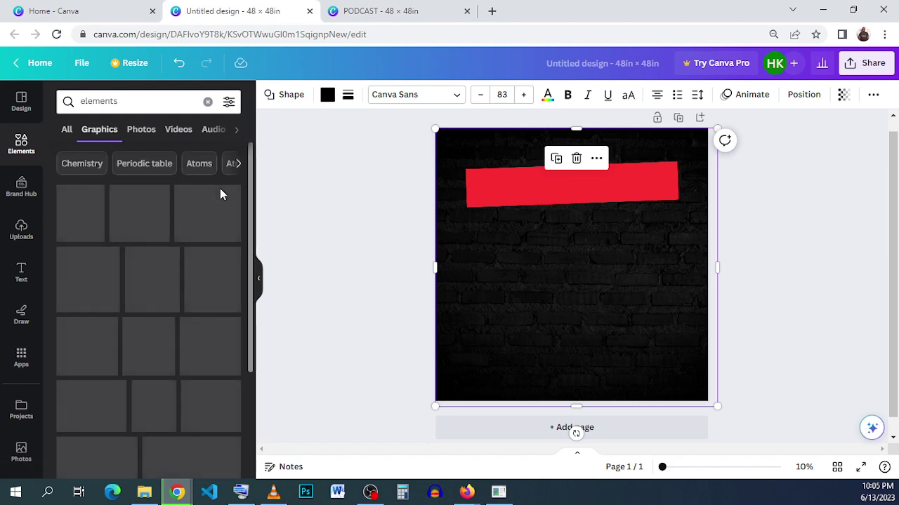
Add the free thin white diagonal-stripe strip, White Dynamic Element, to the page.
scroll(202, 293, "down", 3)
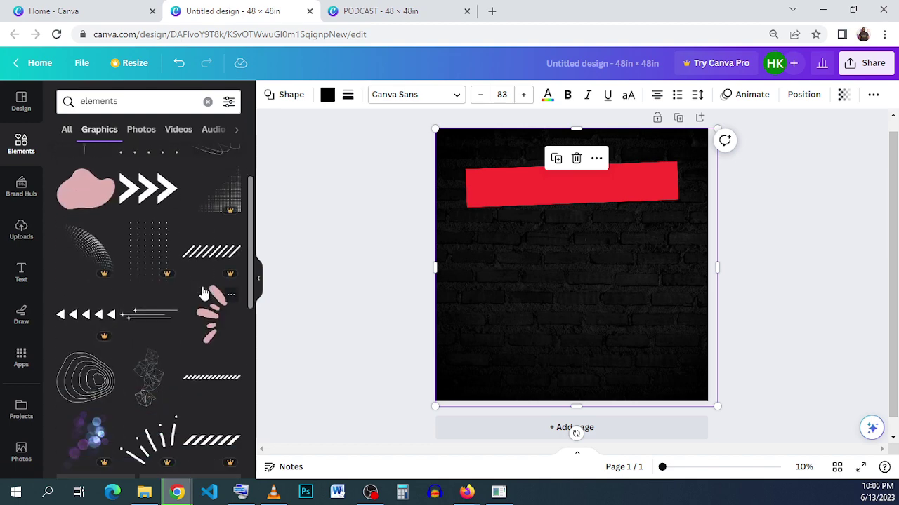
scroll(204, 298, "down", 2)
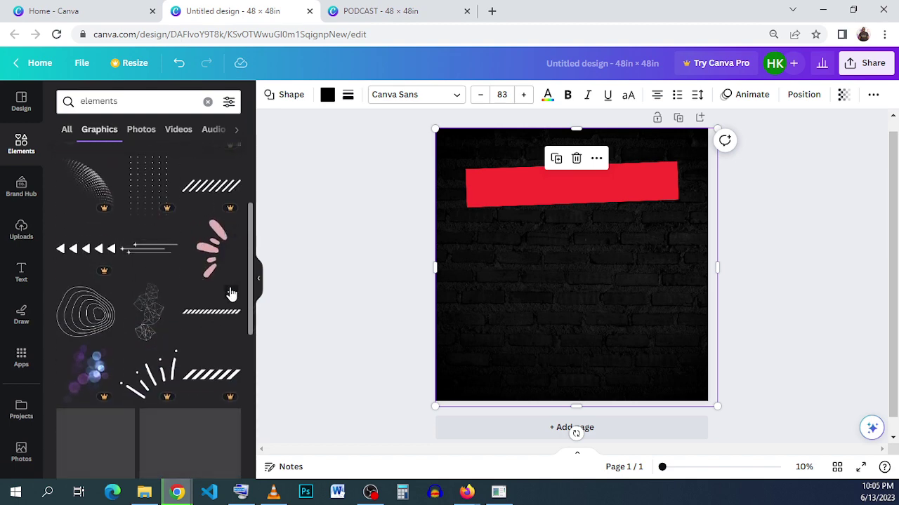
left_click(231, 292)
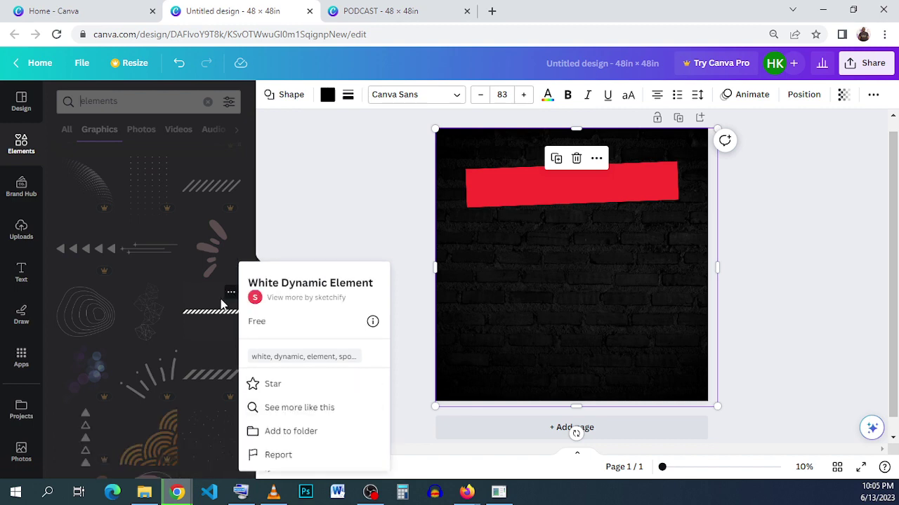
left_click(210, 324)
left_click(213, 321)
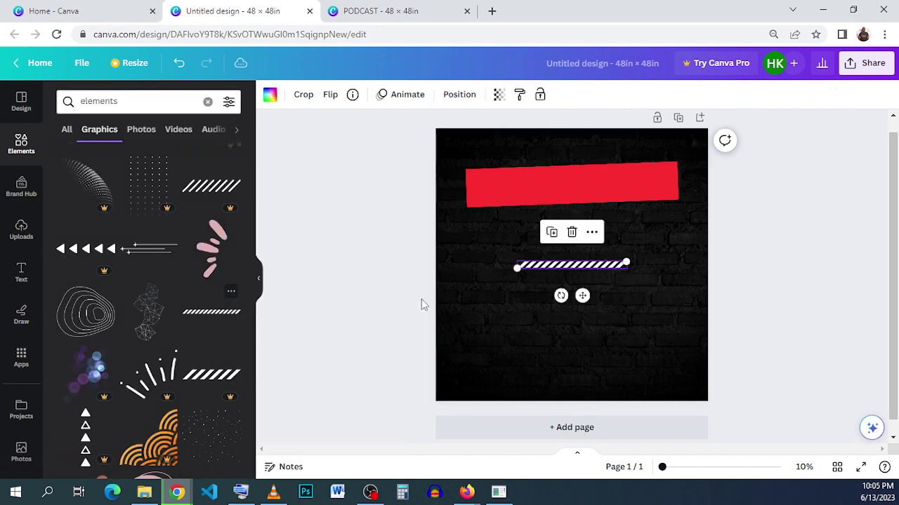
Tilt the striped strip to match the red banner and place it along the left half of the banner's lower edge.
left_click_drag(582, 295, 517, 266)
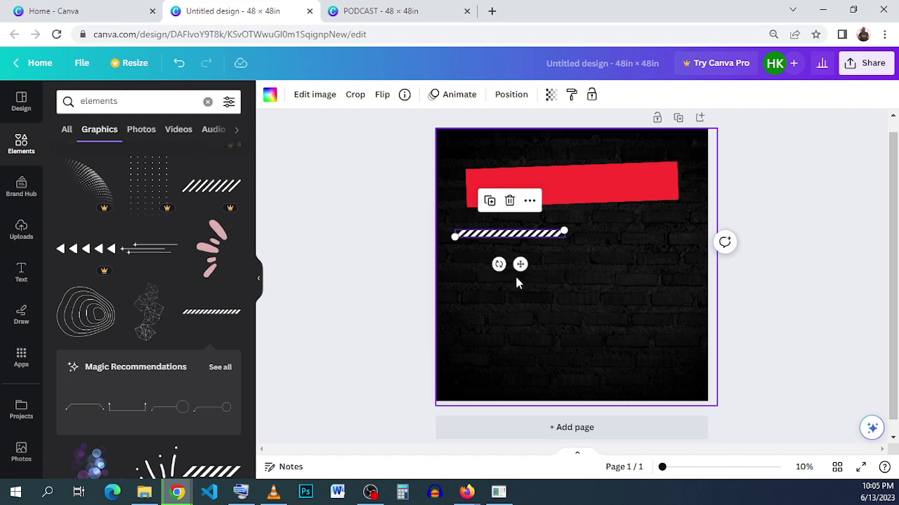
scroll(512, 268, "up", 4)
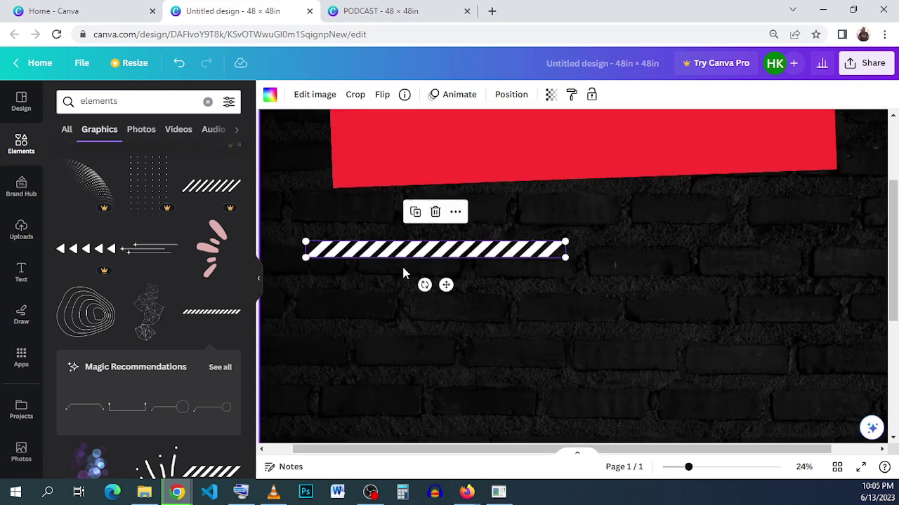
left_click_drag(424, 285, 422, 288)
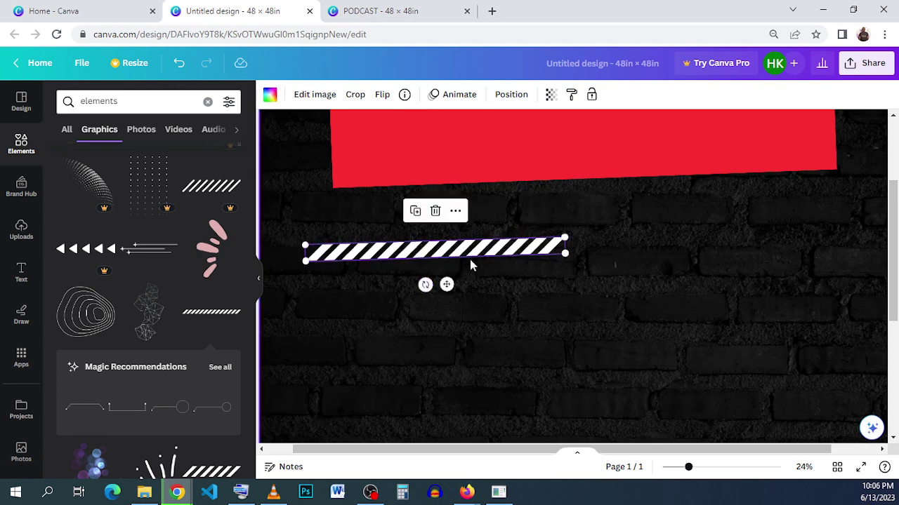
left_click_drag(477, 248, 486, 196)
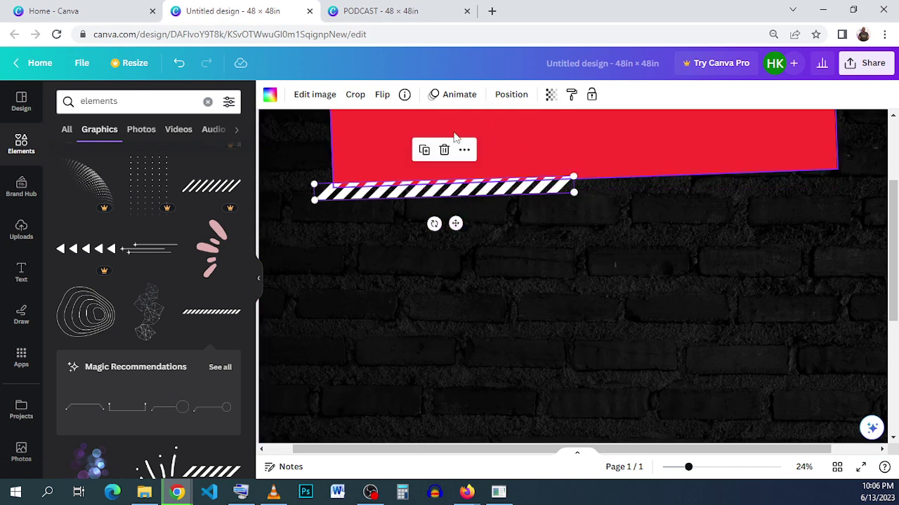
Duplicate the striped strip and align the copy along the right half of the red banner's lower edge.
left_click(424, 152)
left_click_drag(391, 192, 631, 234)
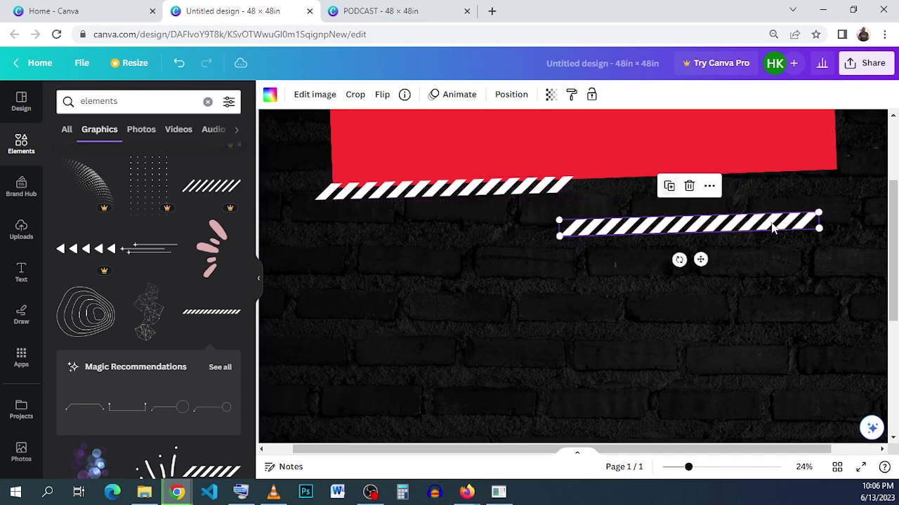
left_click_drag(735, 225, 756, 178)
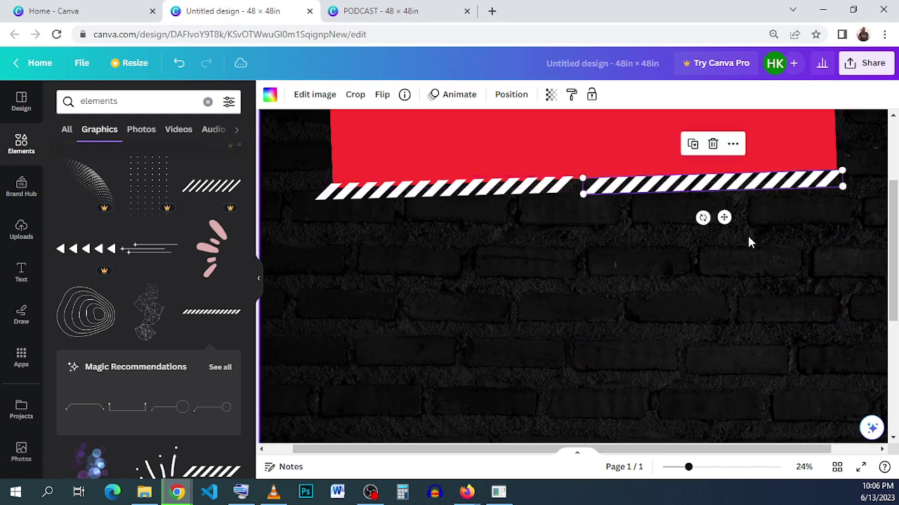
left_click(719, 187)
left_click(717, 208)
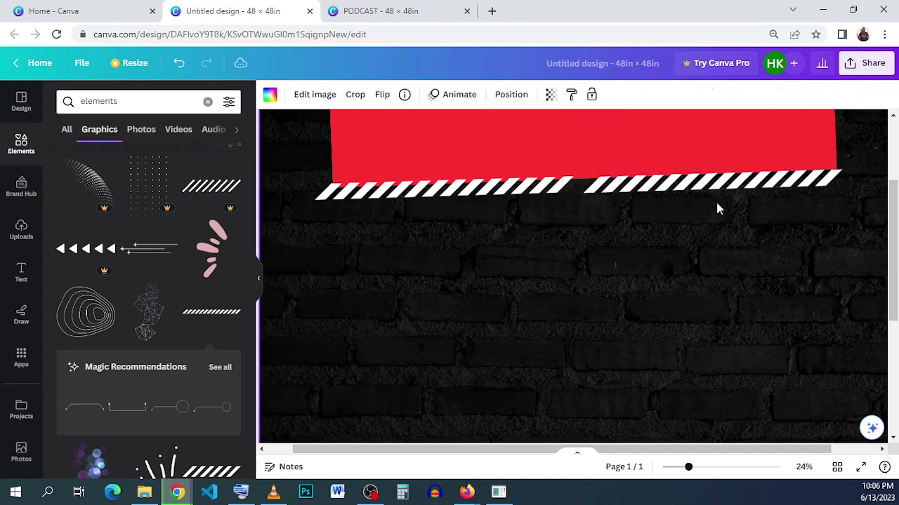
left_click(717, 208)
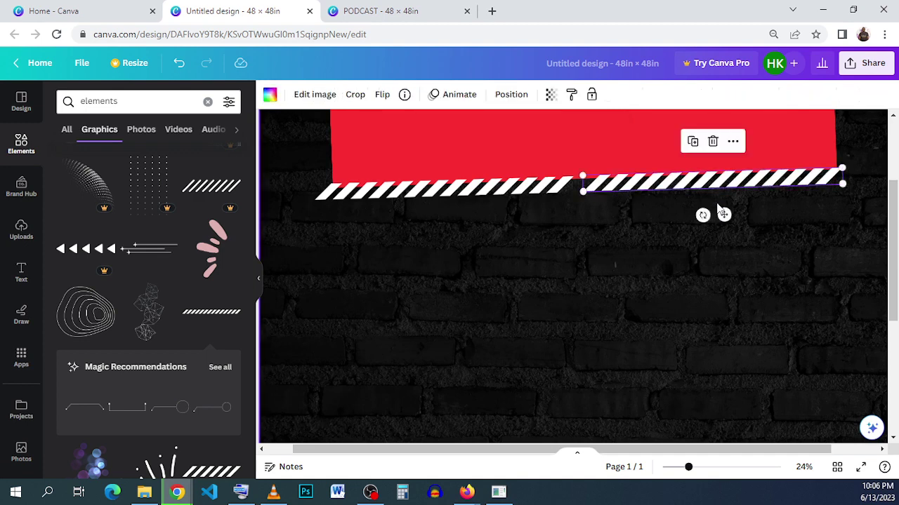
left_click(594, 237)
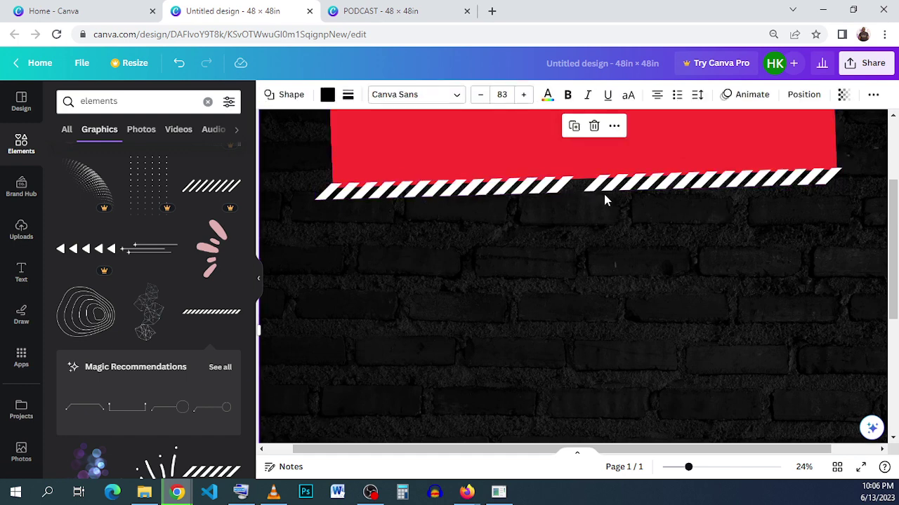
scroll(553, 212, "down", 1)
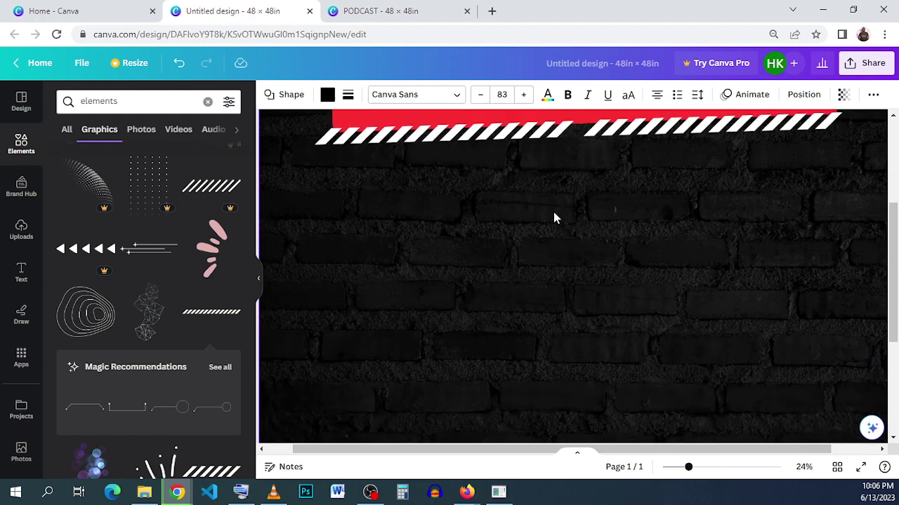
scroll(534, 239, "up", 1)
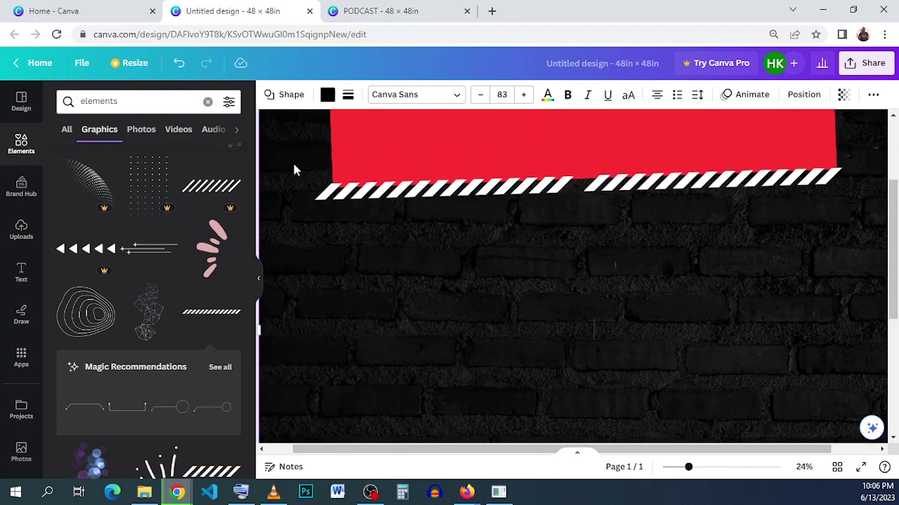
scroll(293, 170, "down", 2)
left_click(767, 272)
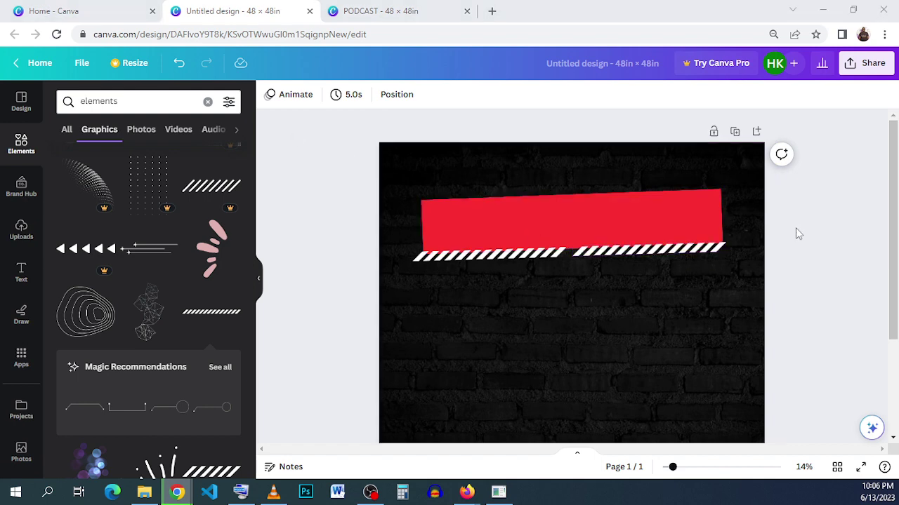
Check the reference flyer's title, add a body text box reading "podcast" on the red banner, and convert it to uppercase.
left_click(403, 13)
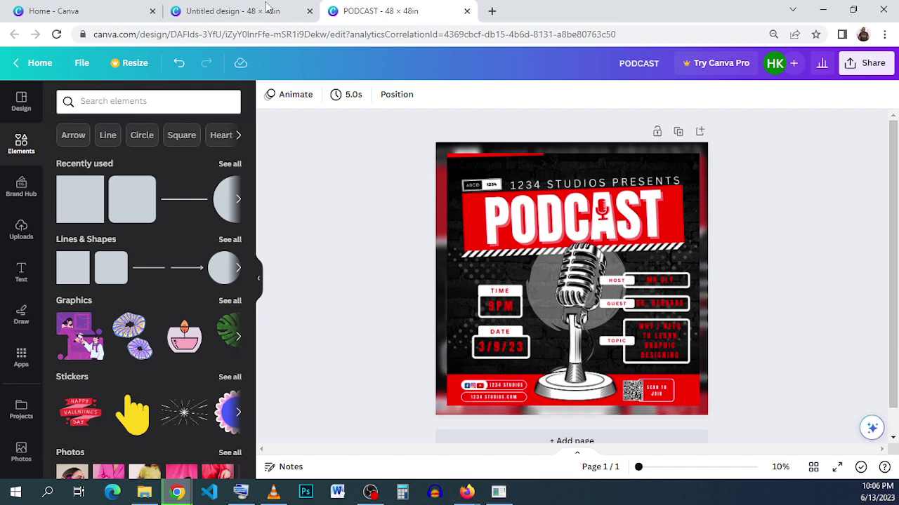
left_click(239, 11)
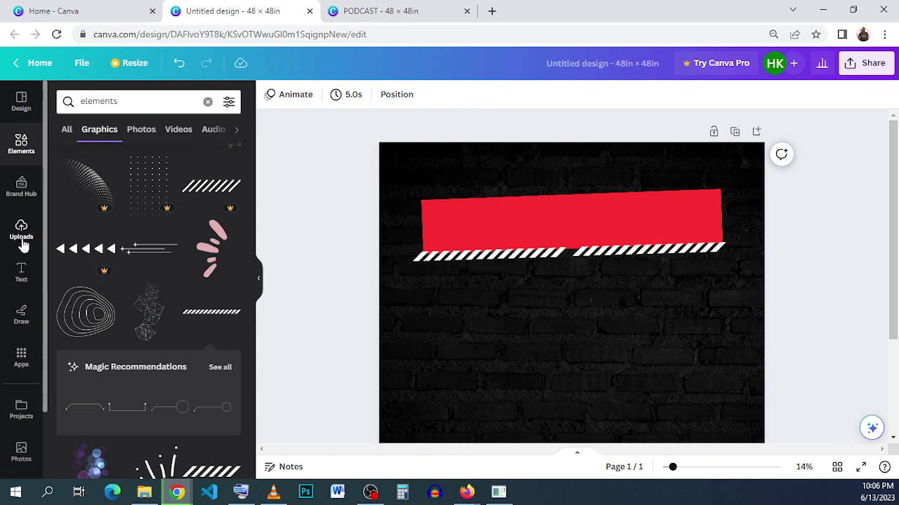
left_click(21, 273)
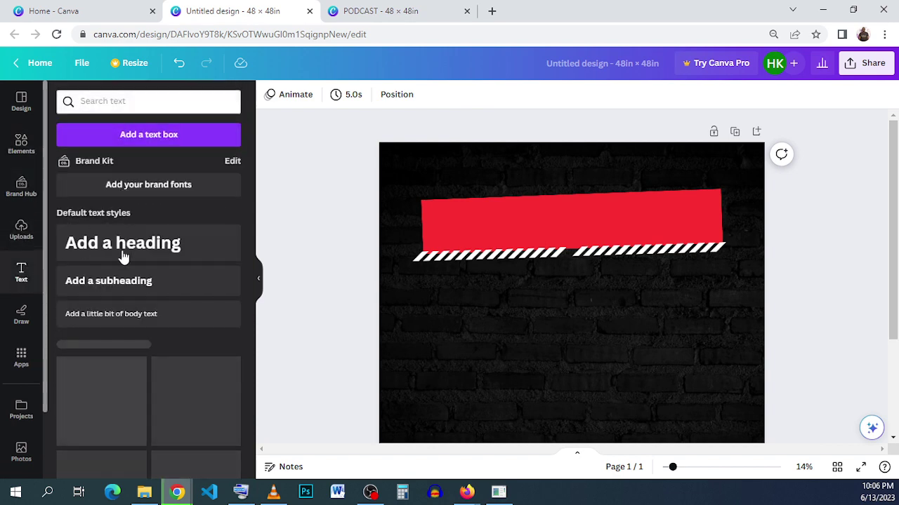
left_click(135, 320)
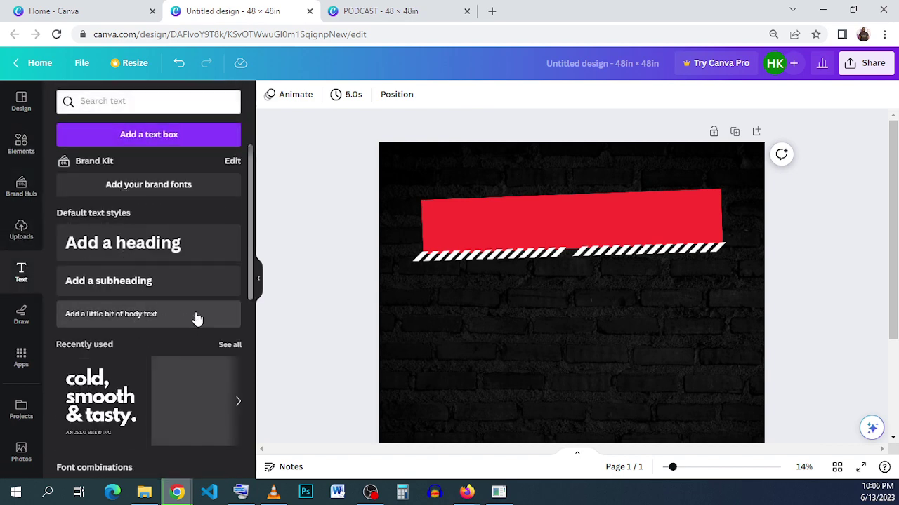
left_click_drag(580, 327, 575, 259)
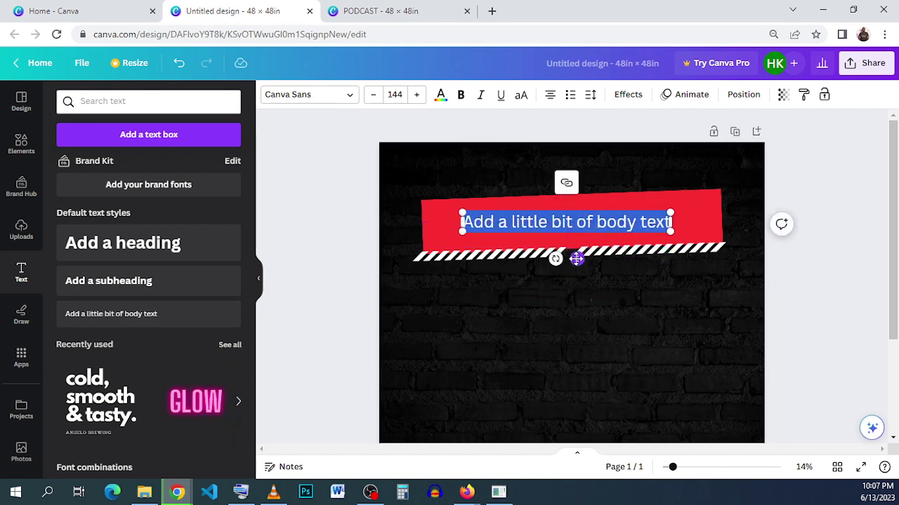
type("pod")
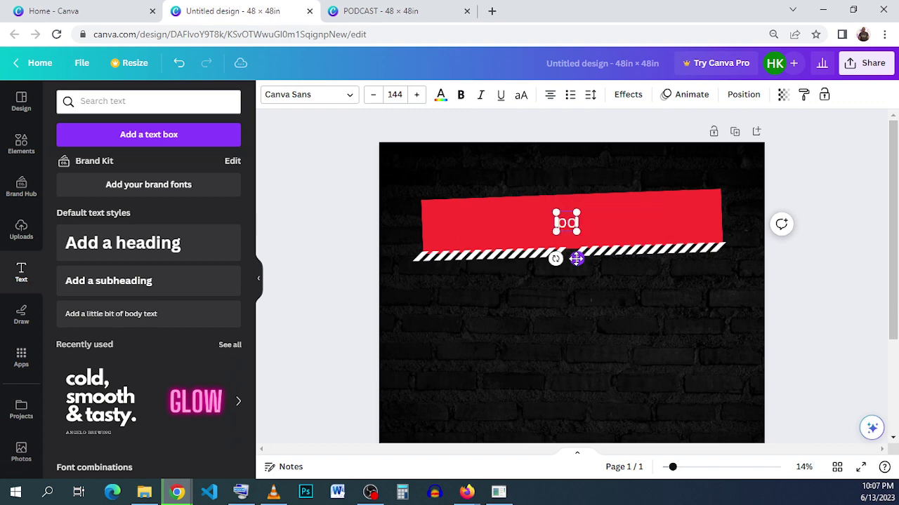
type("cast")
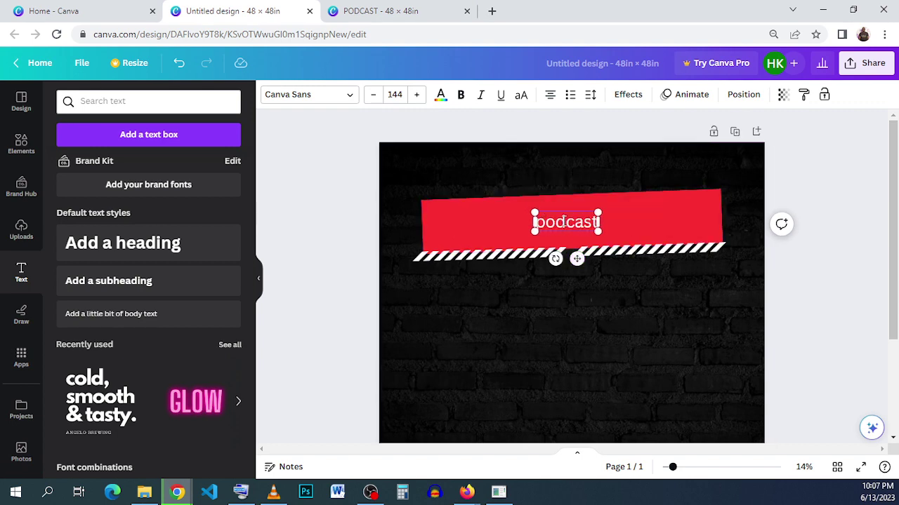
double_click(564, 221)
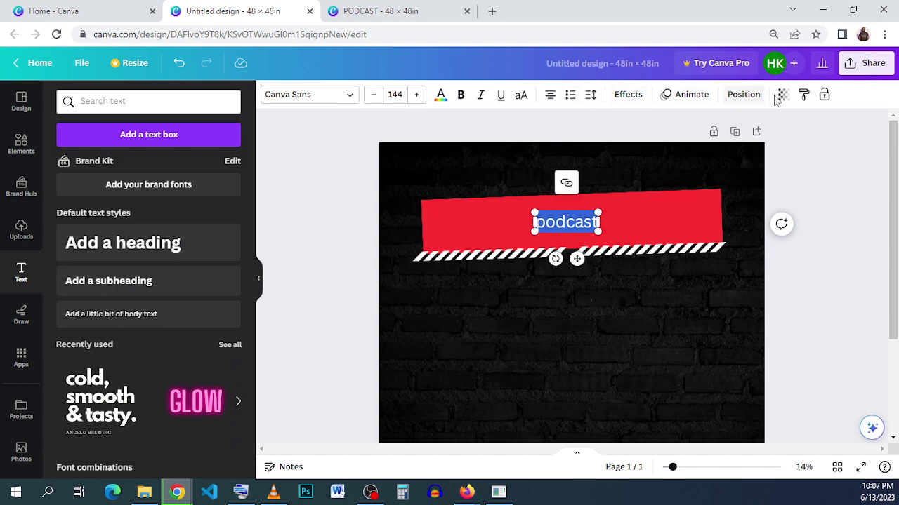
left_click(525, 98)
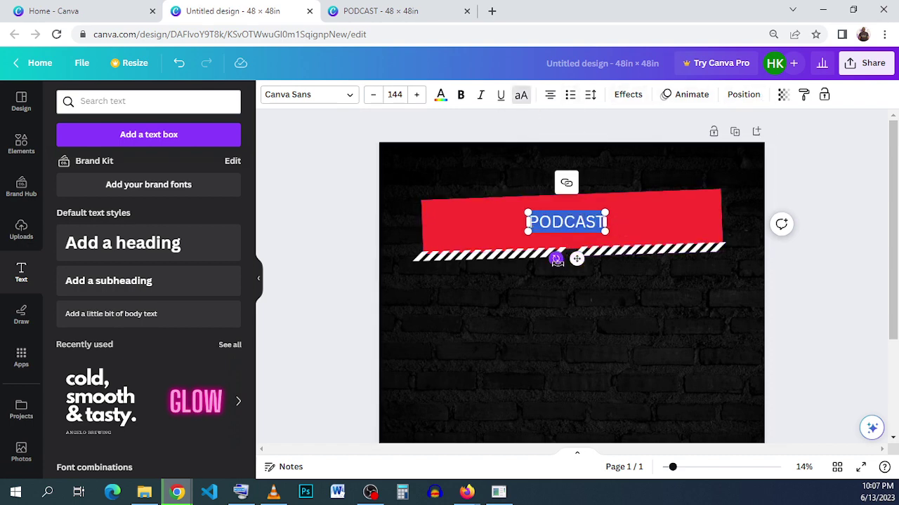
Tilt the PODCAST title to match the red banner, enlarge it to font size 324, and centre it on the banner.
left_click_drag(556, 260, 556, 264)
left_click_drag(606, 211, 704, 201)
left_click(606, 295)
left_click_drag(612, 212, 577, 226)
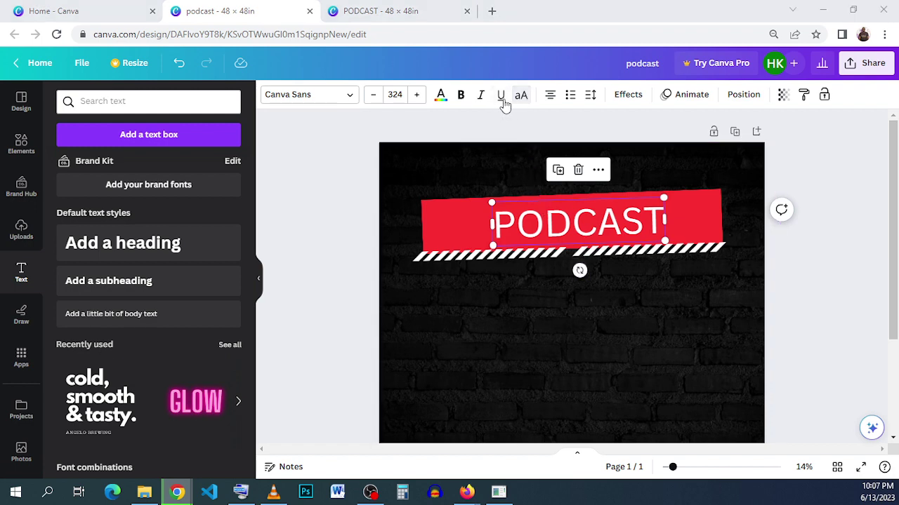
Make the PODCAST title bold, widen its text box so the word fits on one line, and recentre it on the banner.
left_click(460, 94)
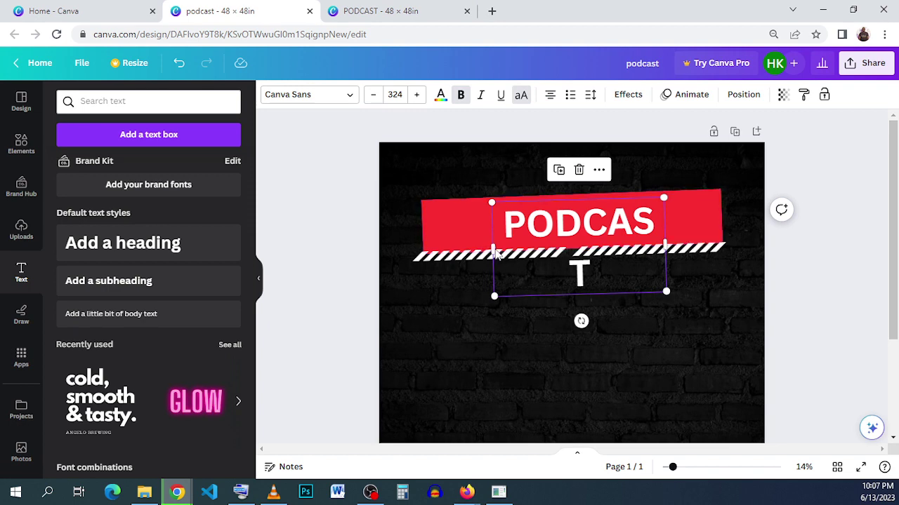
left_click_drag(491, 249, 448, 248)
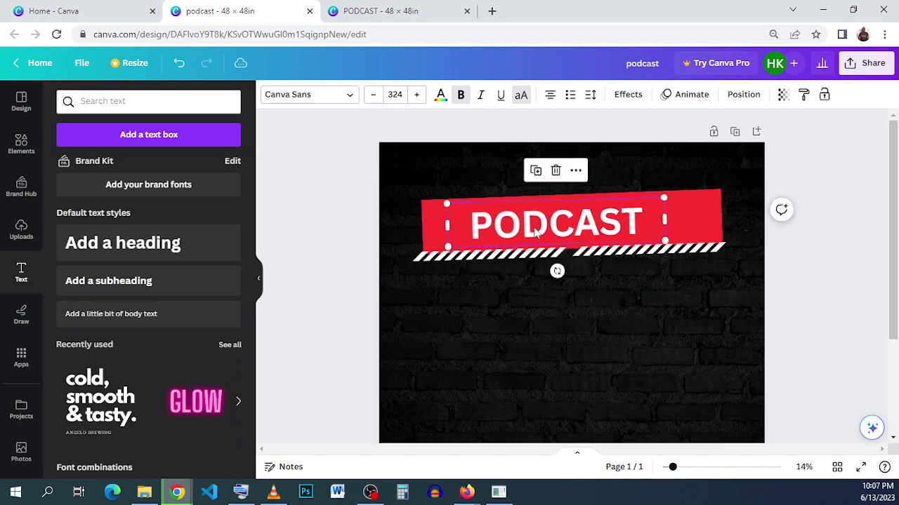
mouse_move(535, 232)
left_mouse_down()
mouse_move(555, 225)
mouse_move(546, 224)
left_mouse_up()
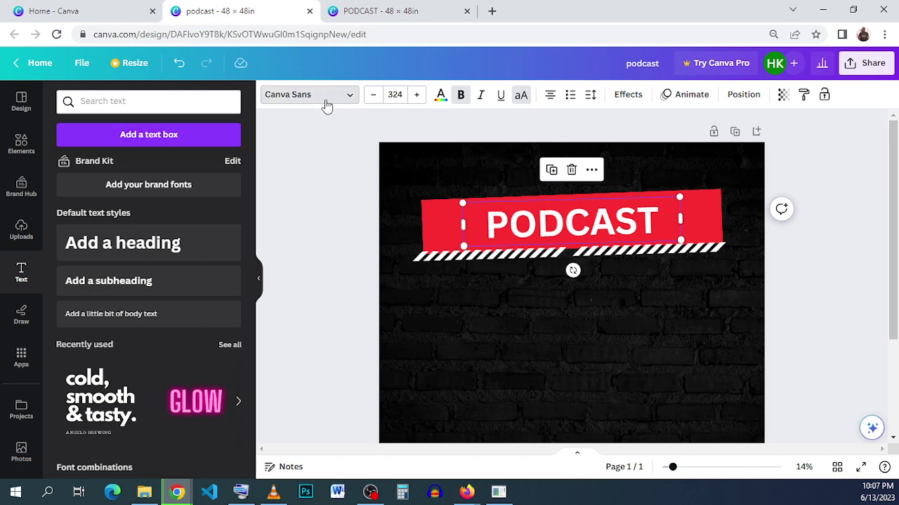
Set the PODCAST title's font to Poppins ExtraBold and widen its text box slightly.
left_click(325, 103)
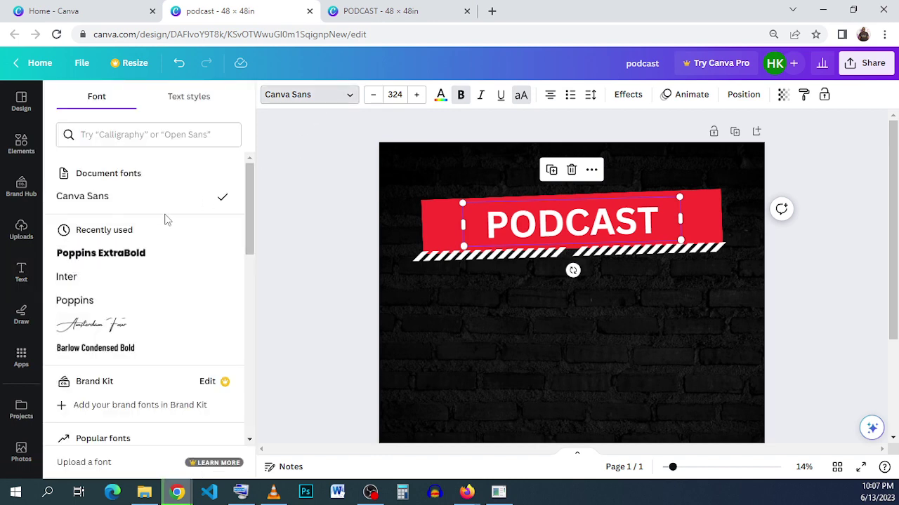
scroll(167, 220, "down", 2)
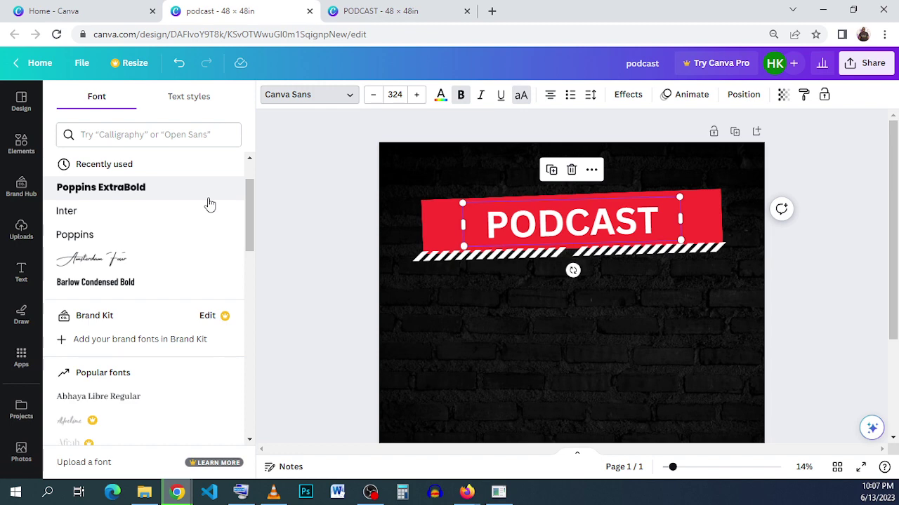
left_click(209, 189)
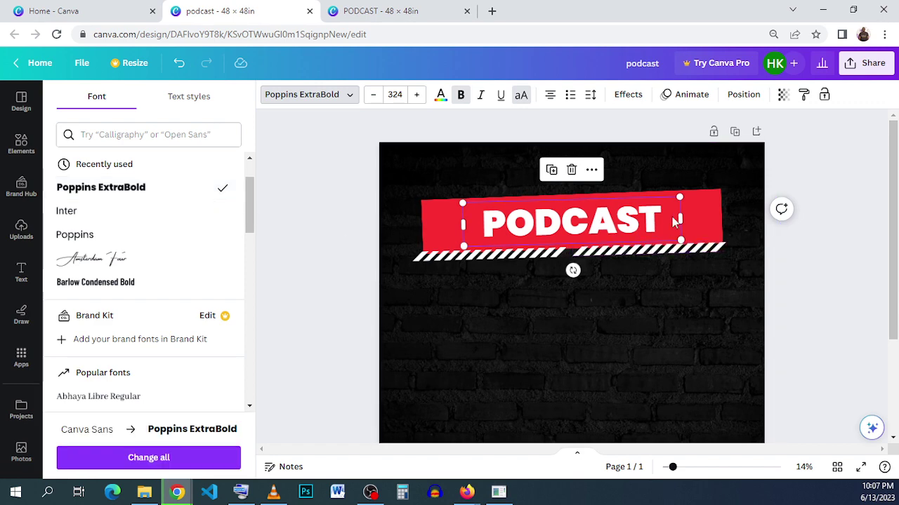
left_click_drag(704, 220, 700, 220)
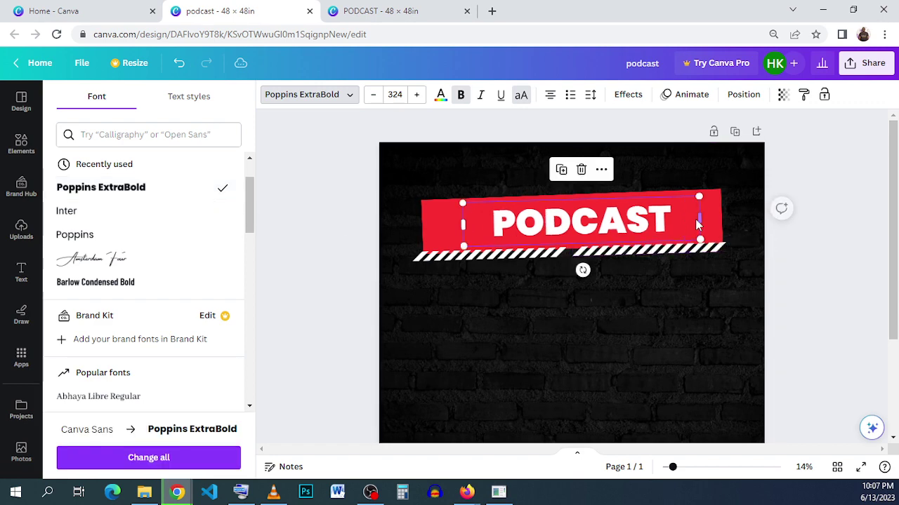
Change the PODCAST title's font to Anton.
scroll(157, 274, "down", 1)
scroll(156, 274, "down", 5)
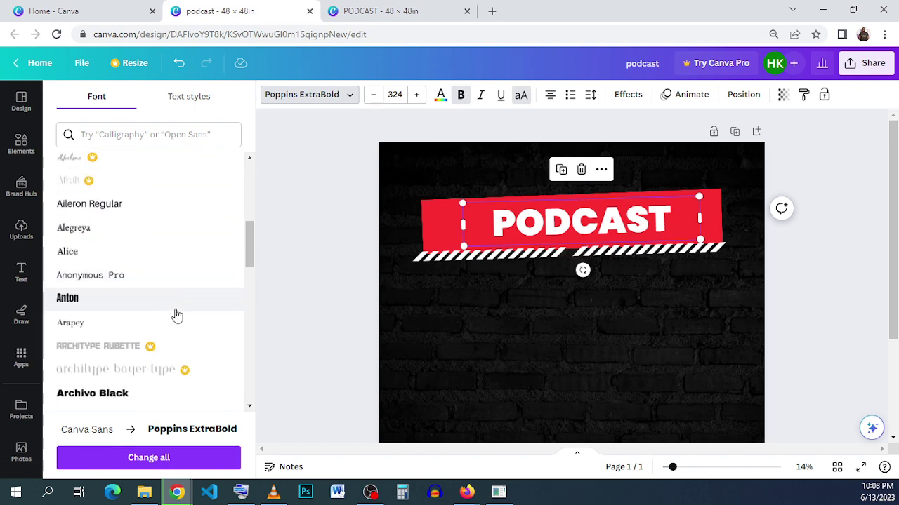
left_click(176, 310)
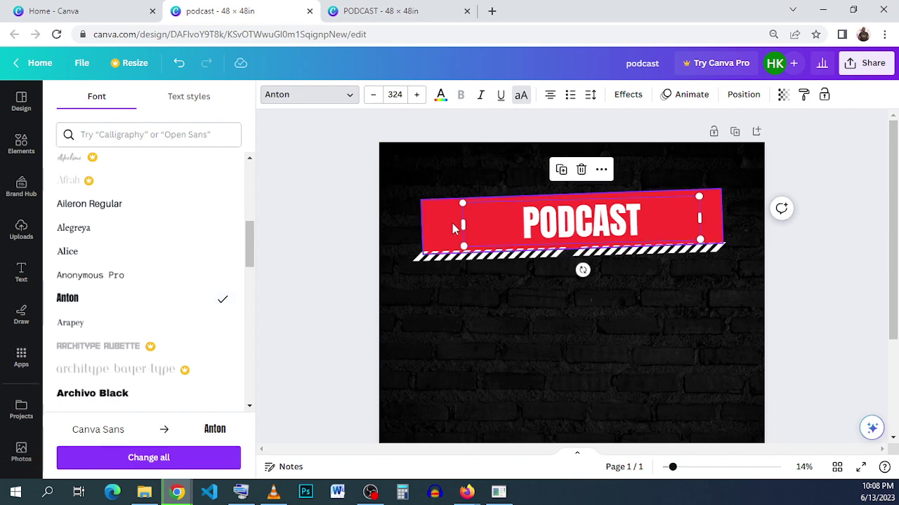
Raise the PODCAST title's font size in small increments to 361.
left_click(423, 95)
left_click(417, 94)
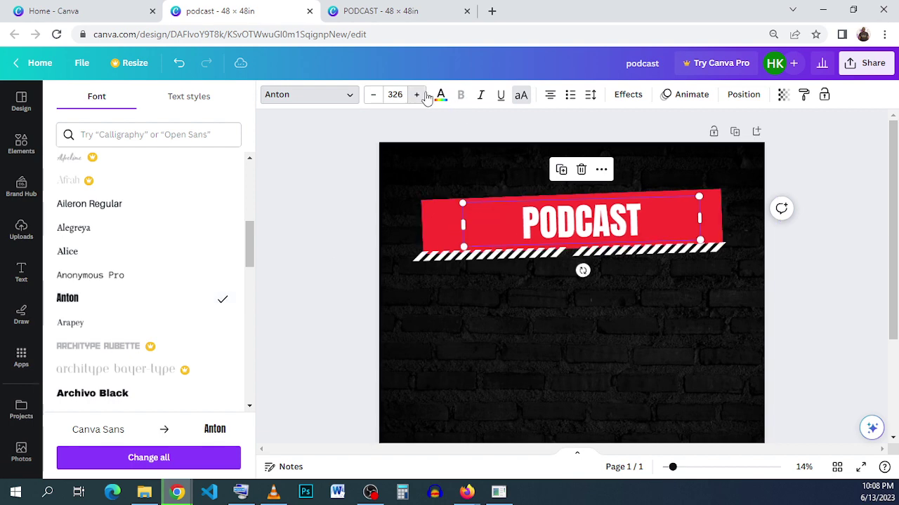
left_click(417, 94)
left_click(417, 95)
left_click(417, 94)
left_click(424, 95)
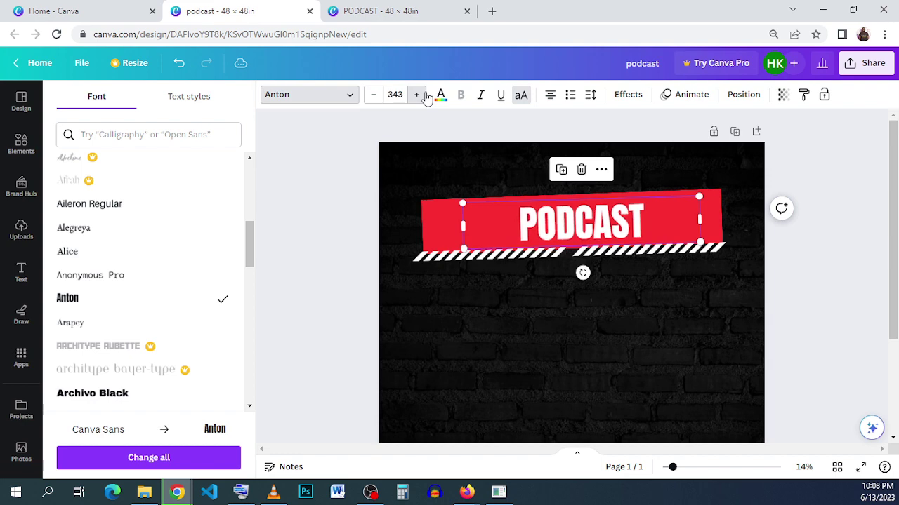
left_click(423, 95)
left_click(424, 95)
left_click(423, 94)
left_click(423, 95)
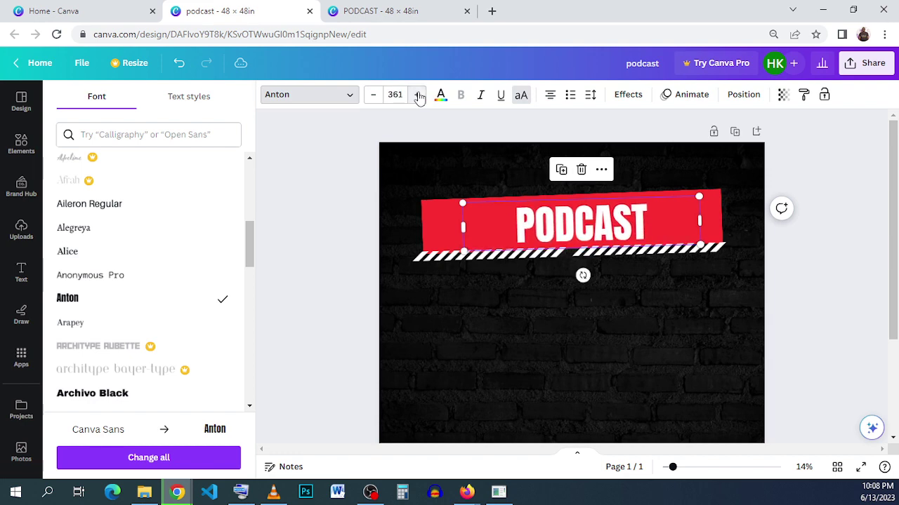
Set the PODCAST title's font size to 600 after trying 500, and move it onto the empty area below the banner.
left_click(390, 94)
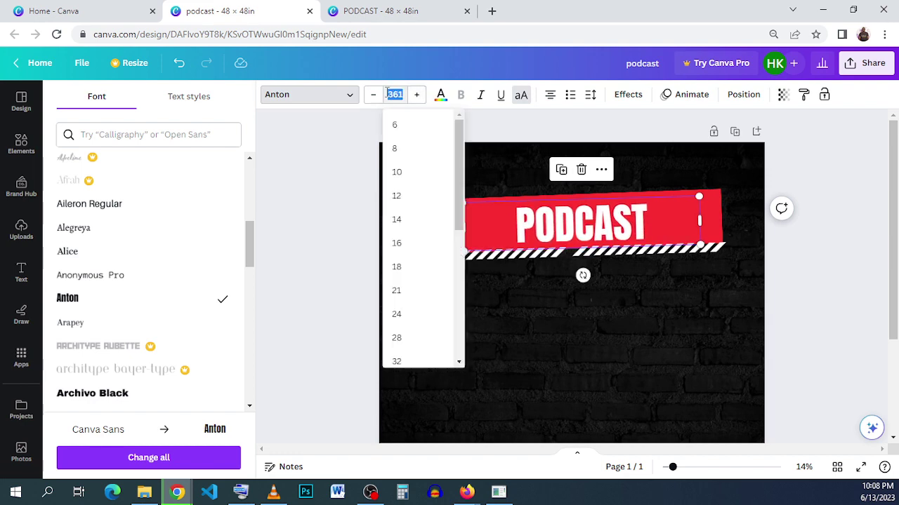
type("500")
key("Return")
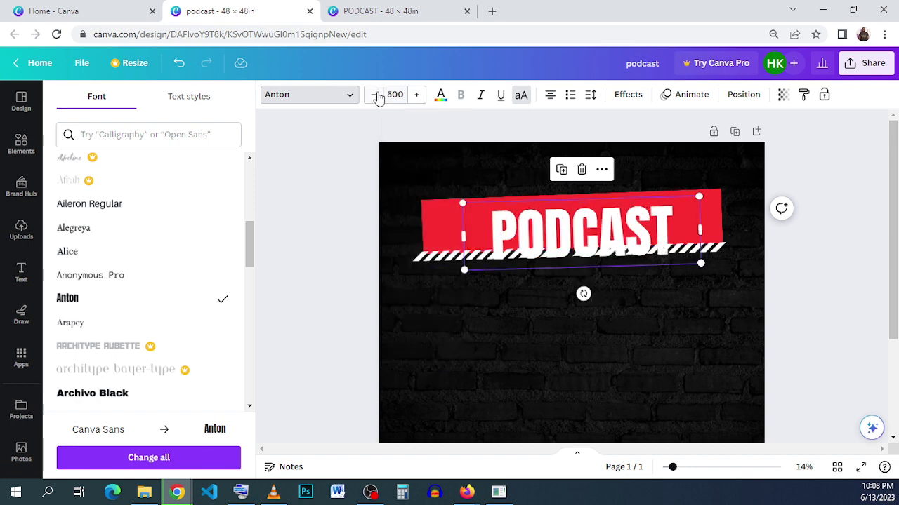
double_click(396, 95)
type("600")
key("Return")
left_click_drag(545, 297, 573, 386)
Make the red banner taller by extending its upper edge upward, and shift the PODCAST title further down the page.
left_click_drag(682, 279, 662, 220)
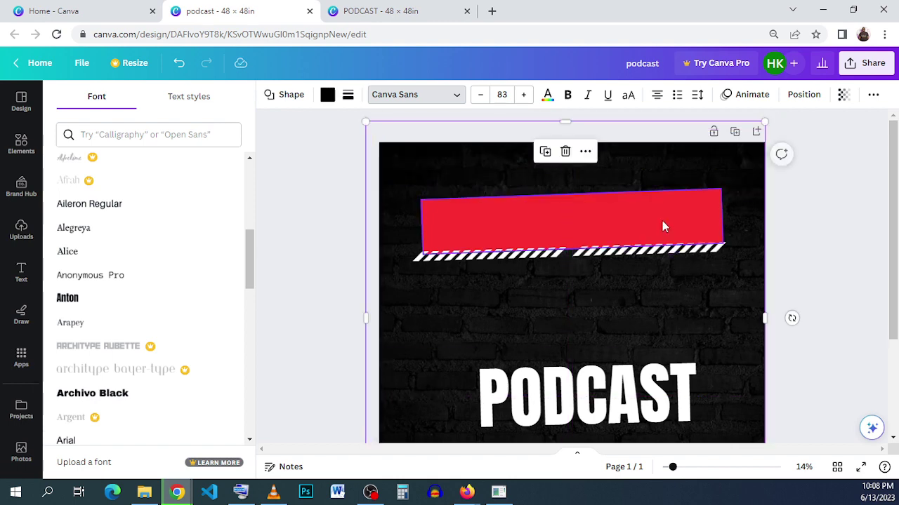
left_click(662, 220)
left_click_drag(569, 190, 570, 183)
left_click_drag(573, 249, 577, 254)
left_click(610, 259)
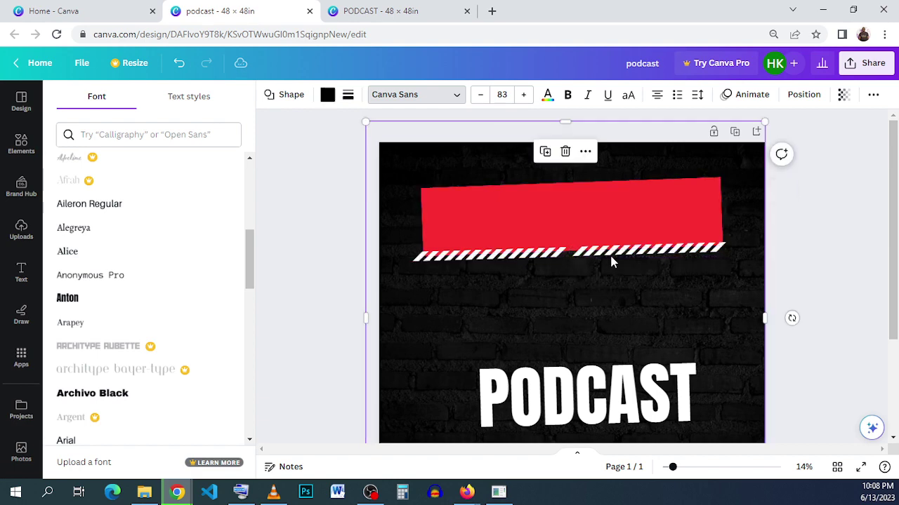
left_click(615, 253)
left_click(591, 399)
left_click_drag(581, 394, 574, 415)
left_click(573, 204)
left_click_drag(570, 182, 570, 176)
left_click(577, 295)
Nudge the striped strips slightly down along the red banner's lower edge.
left_click(594, 252)
left_click(594, 253)
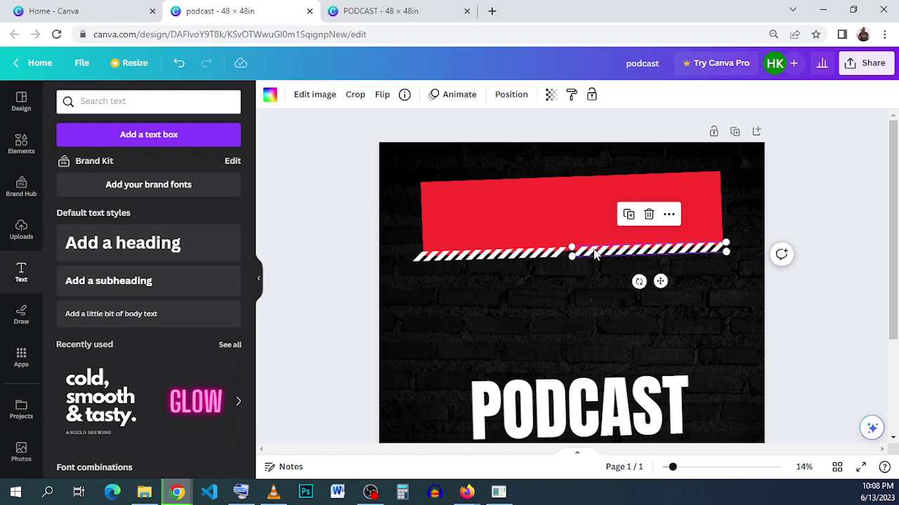
key("Down")
key("Down")
key("Down")
key("Down")
key("Down")
key("Down")
key("Down")
key("Down")
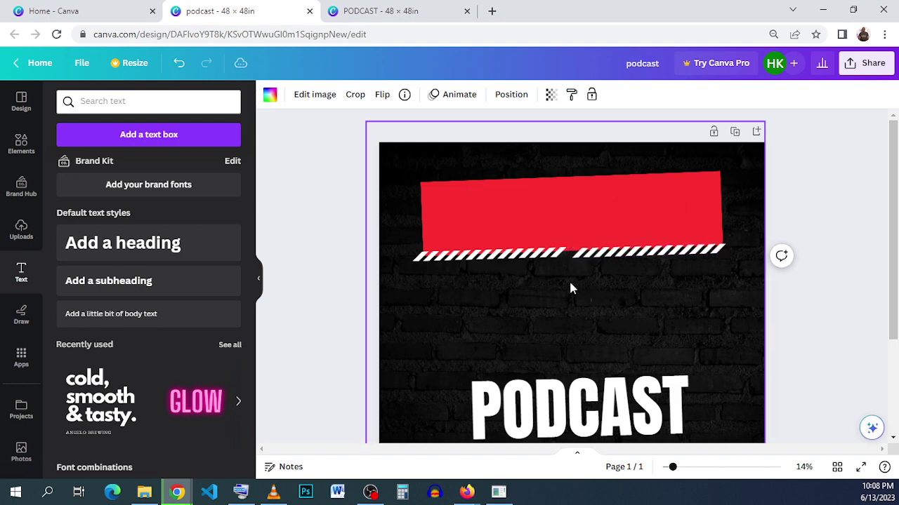
key("Down")
key("Down")
key("Down")
key("Down")
key("Down")
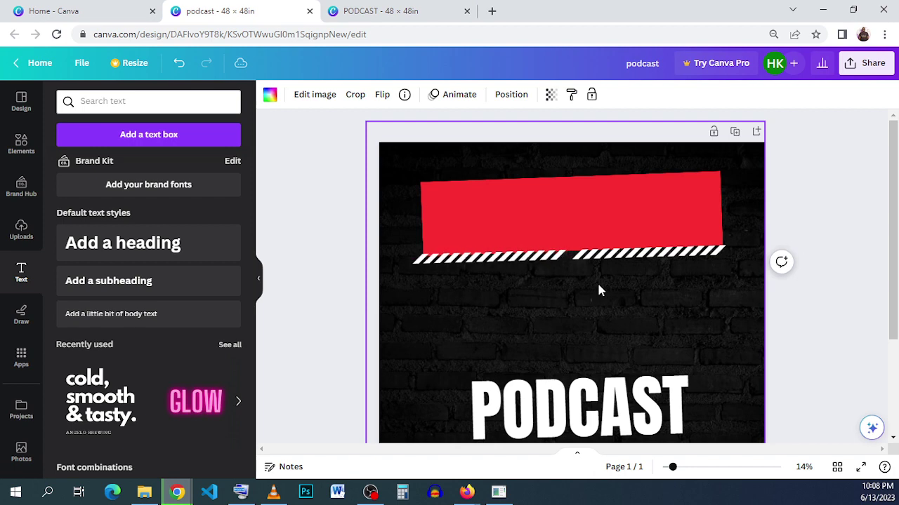
Nudge the red banner down slightly to meet the striped strips.
left_click(595, 232)
key("Down")
key("Down")
key("Down")
key("Down")
key("Down")
key("Down")
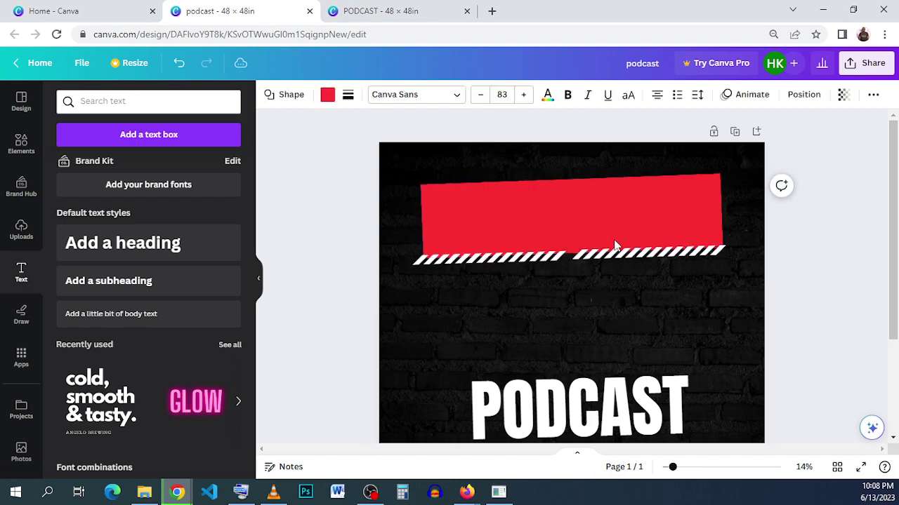
Move the PODCAST title back onto the red banner and widen its text box on both sides.
left_click_drag(575, 396, 565, 209)
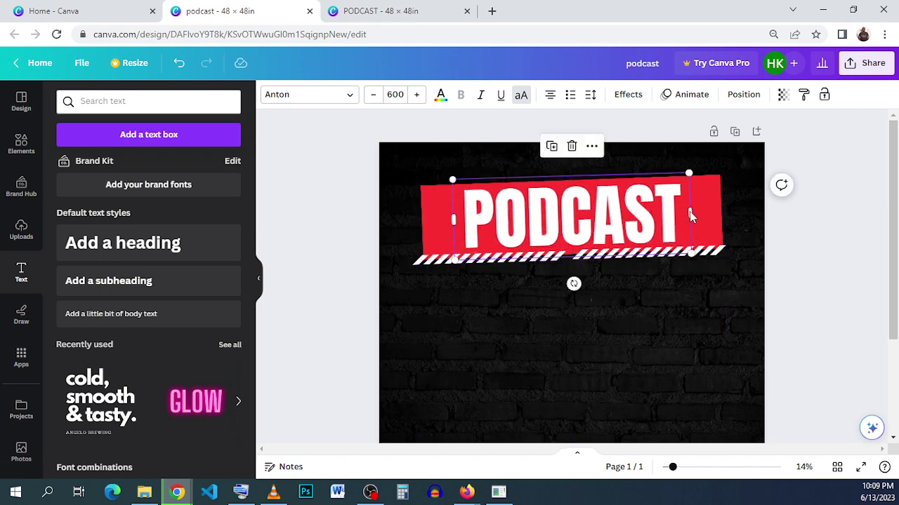
left_click_drag(689, 212, 709, 211)
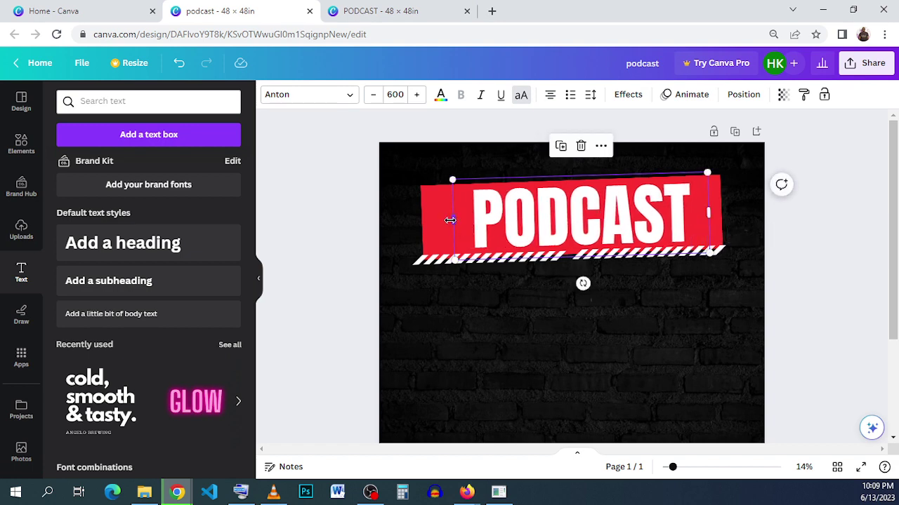
left_click_drag(450, 221, 441, 220)
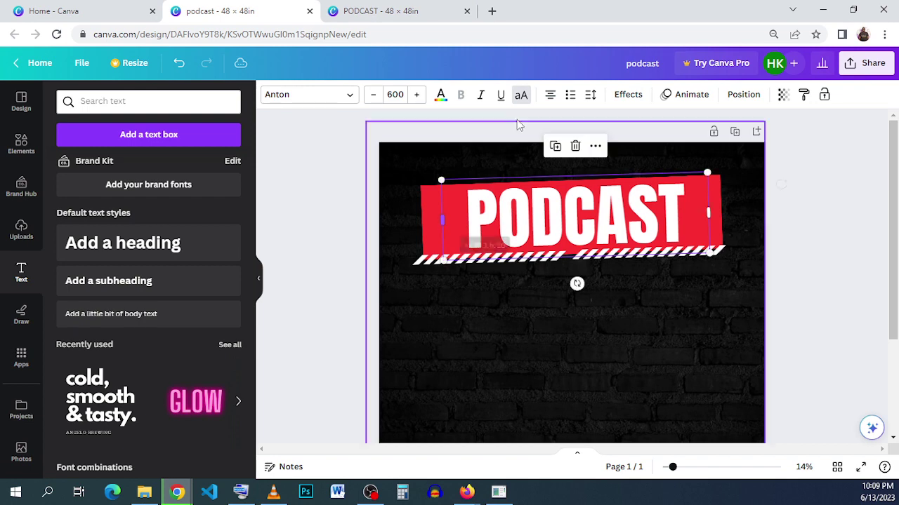
Set the PODCAST title's letter spacing to 86.
left_click(592, 97)
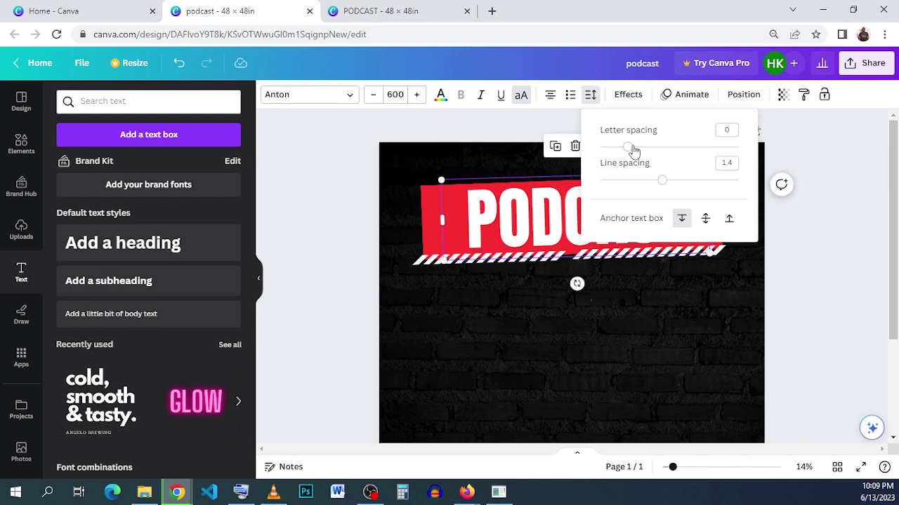
left_click_drag(628, 147, 638, 149)
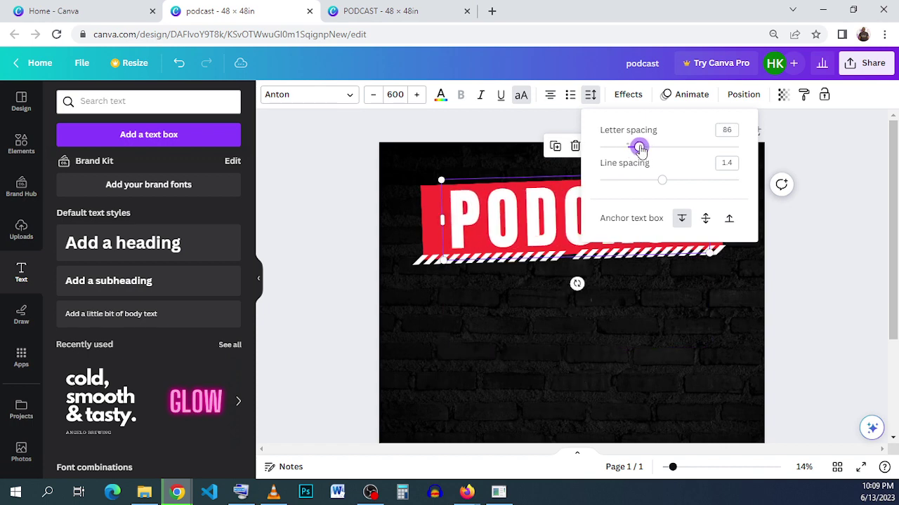
Set the PODCAST title's letter spacing to 90.
left_click(730, 131)
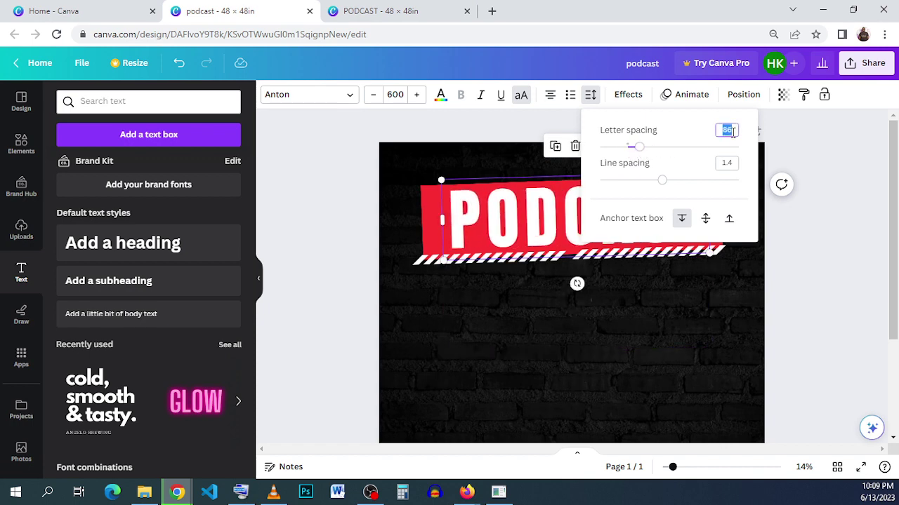
type("90")
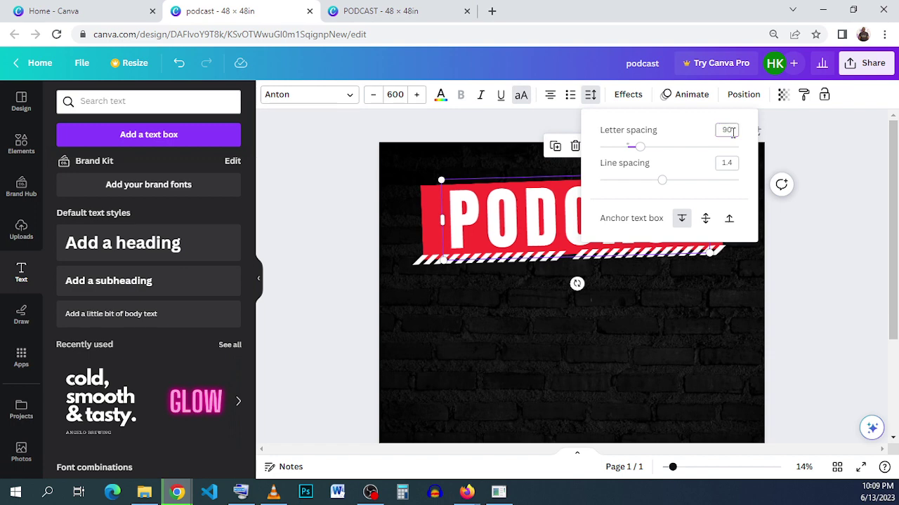
left_click(674, 319)
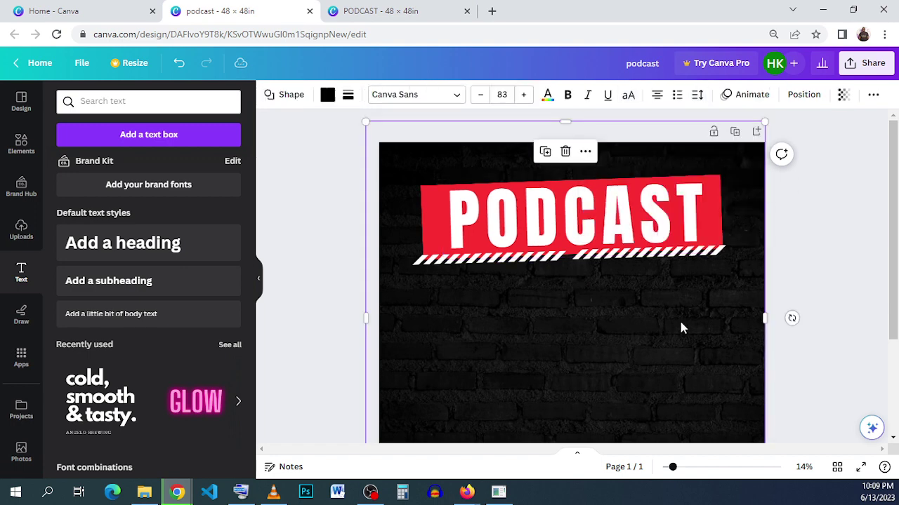
left_click(871, 296)
Set the PODCAST title's transparency to 50.
left_click(611, 203)
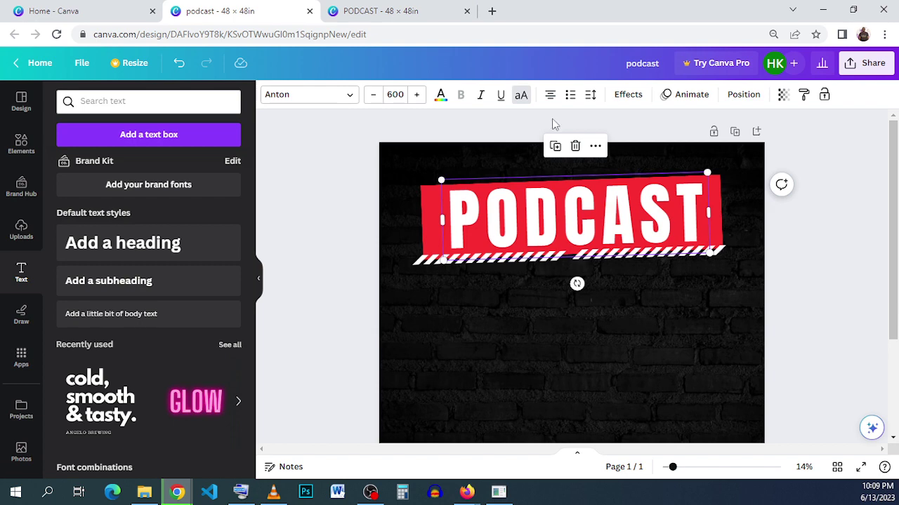
left_click(780, 96)
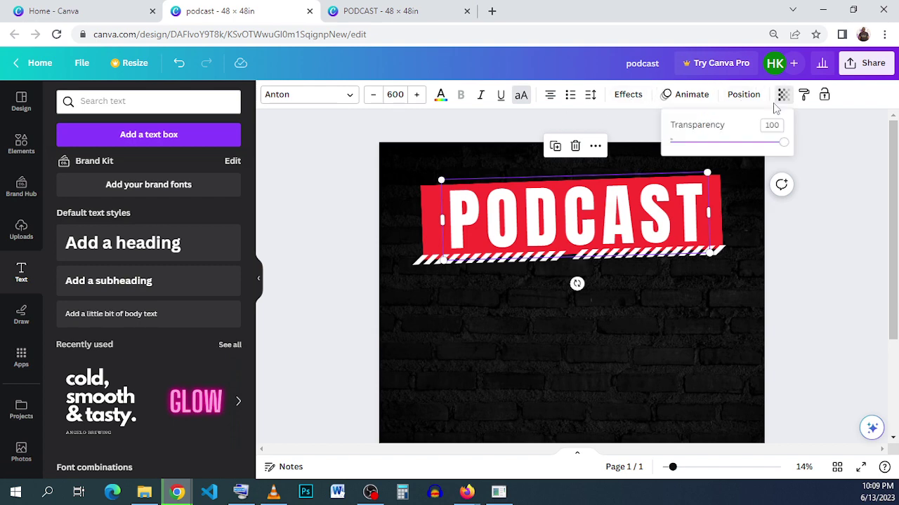
left_click_drag(743, 147, 723, 146)
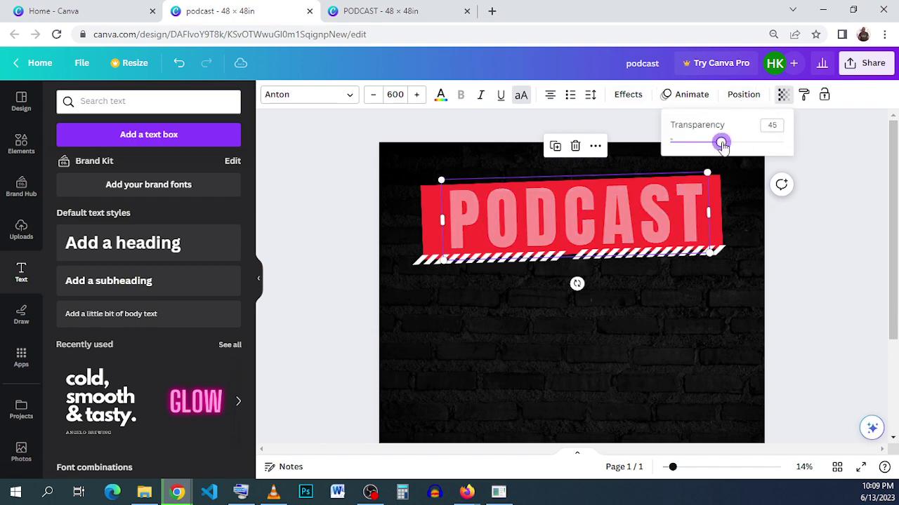
left_click(779, 125)
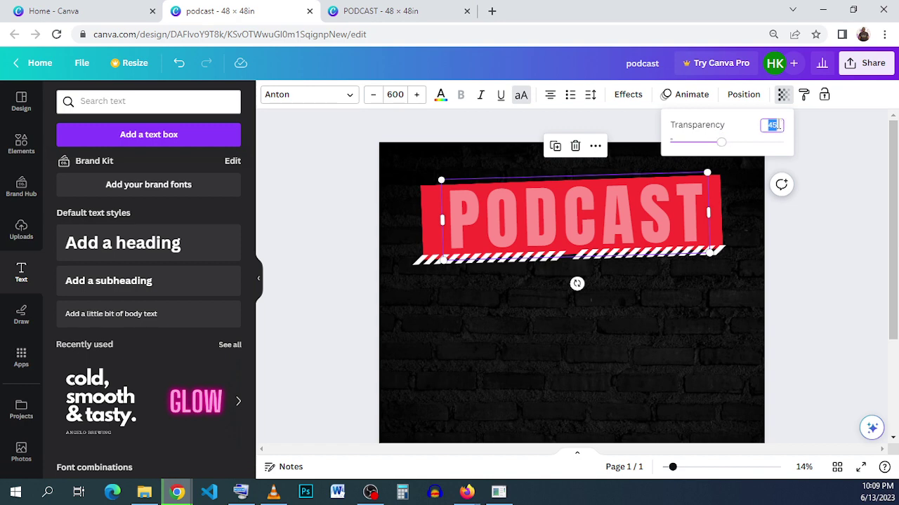
type("50")
Duplicate the faded PODCAST title, set the copy's transparency to 100 and offset it slightly left of the original.
left_click(555, 148)
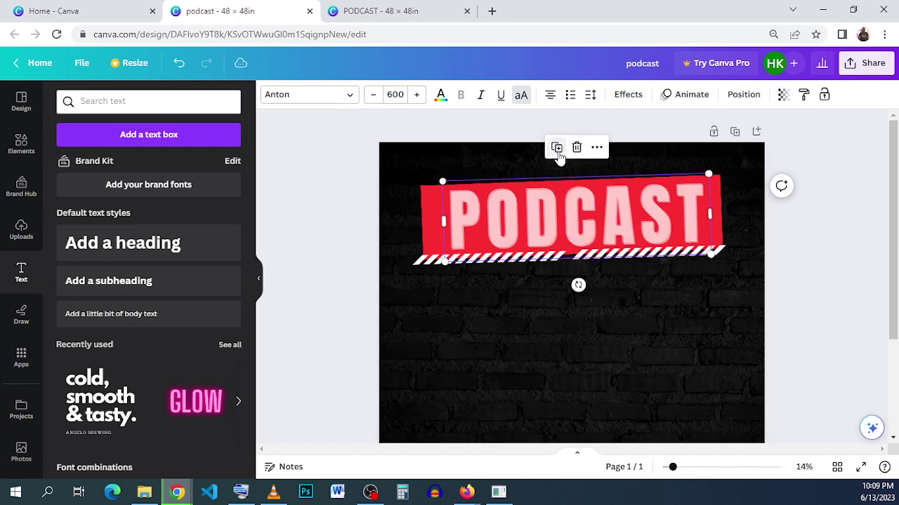
left_click(781, 96)
left_click_drag(725, 145, 785, 188)
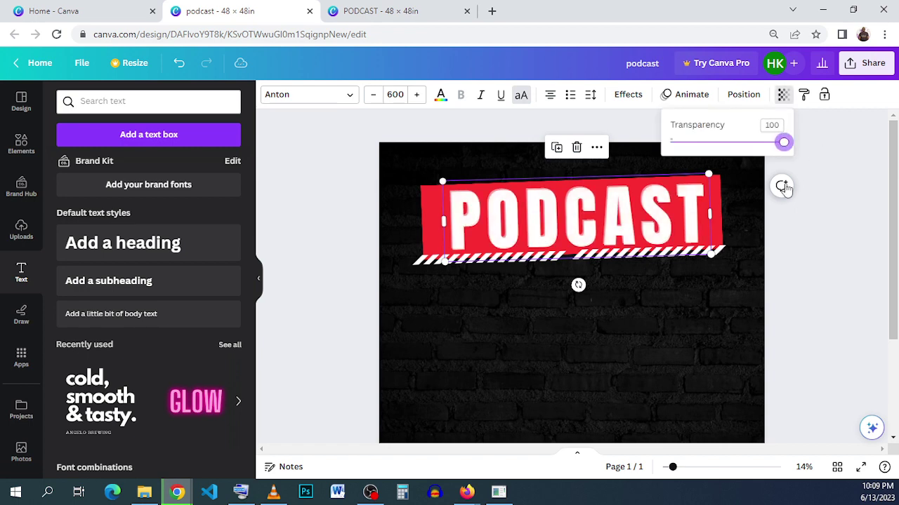
left_click_drag(629, 206, 623, 205)
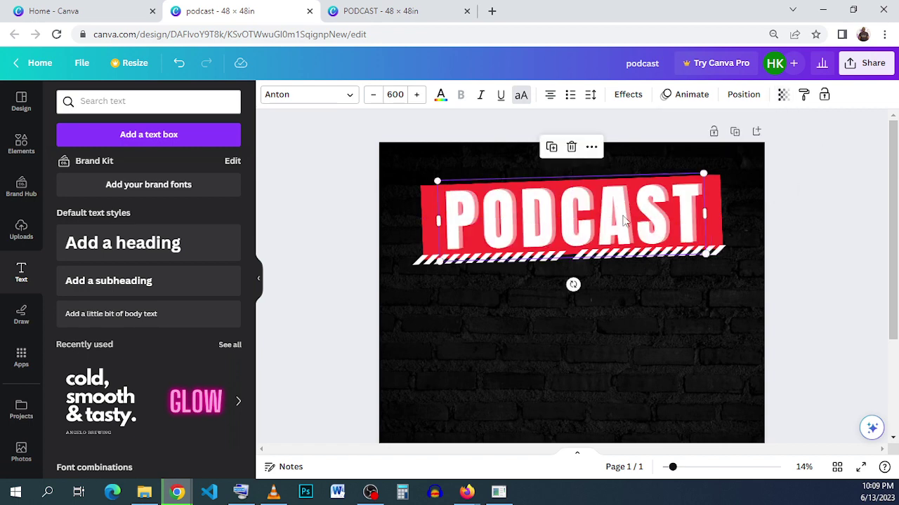
left_click(623, 349)
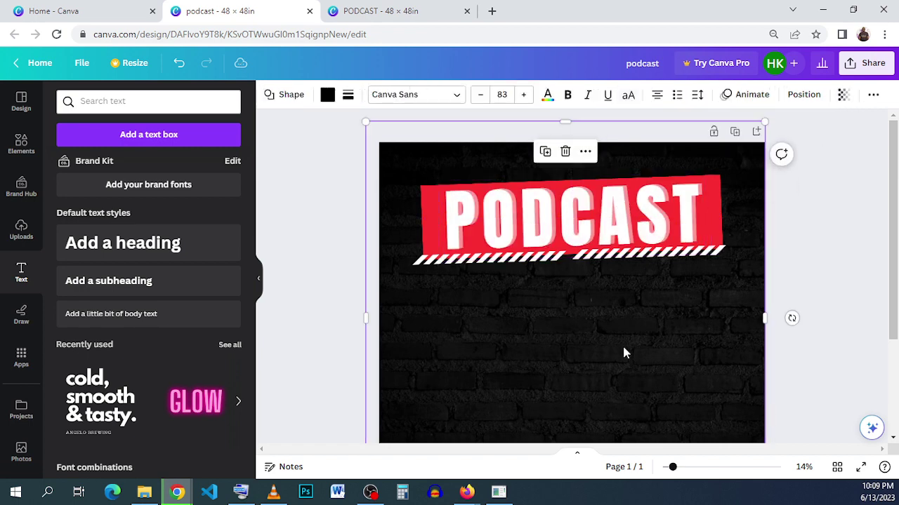
Nudge the solid PODCAST copy slightly right to narrow its offset from the faded title behind it.
left_click(645, 229)
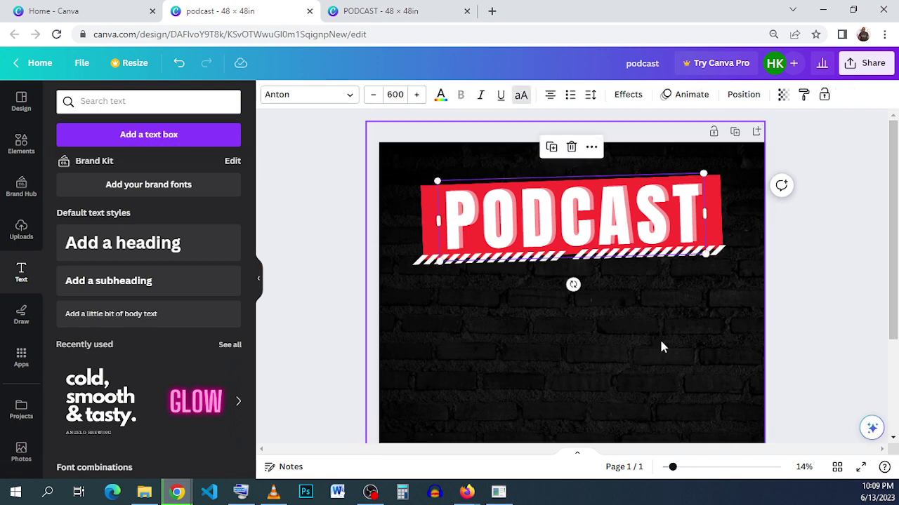
key("Right")
key("Right")
key("Right")
key("Right")
key("Right")
key("Right")
key("Right")
key("Right")
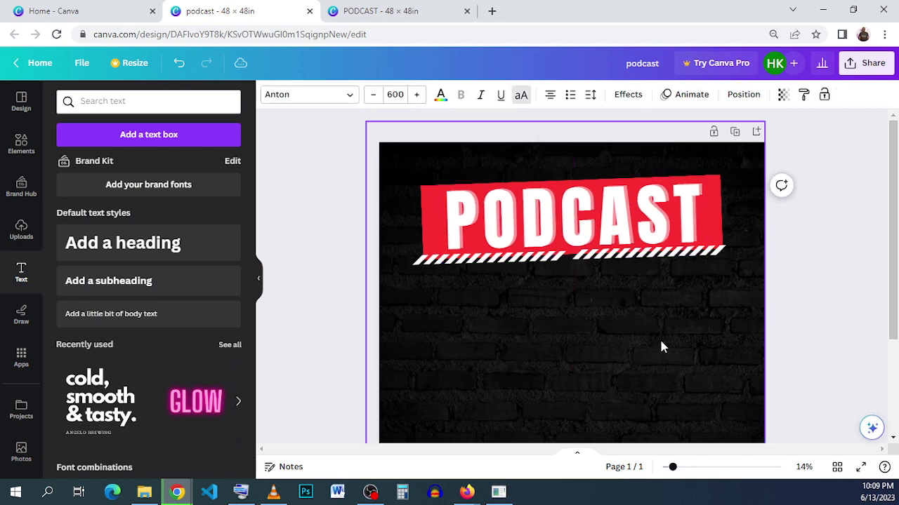
left_click(584, 337)
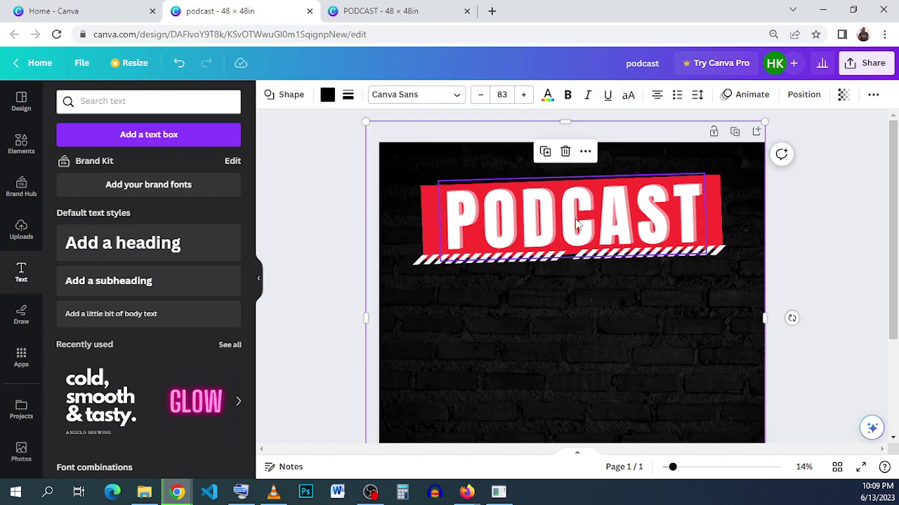
scroll(554, 223, "up", 4)
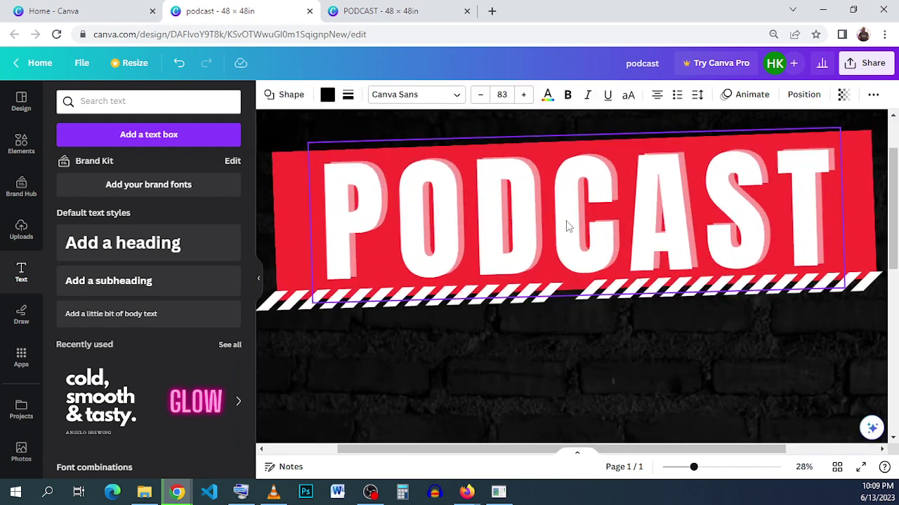
scroll(542, 222, "down", 2)
scroll(542, 220, "down", 2)
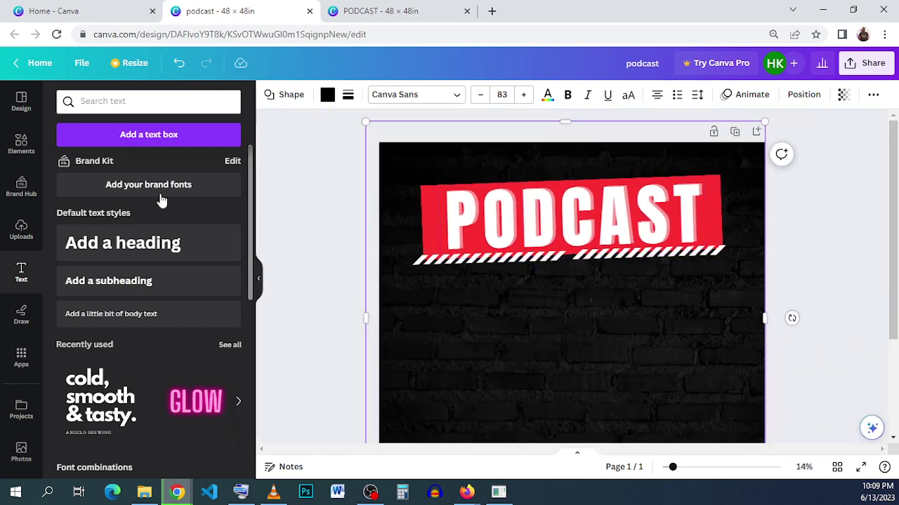
Search the graphics for microphone and add the free Microphone Function Icon to the page.
left_click(27, 148)
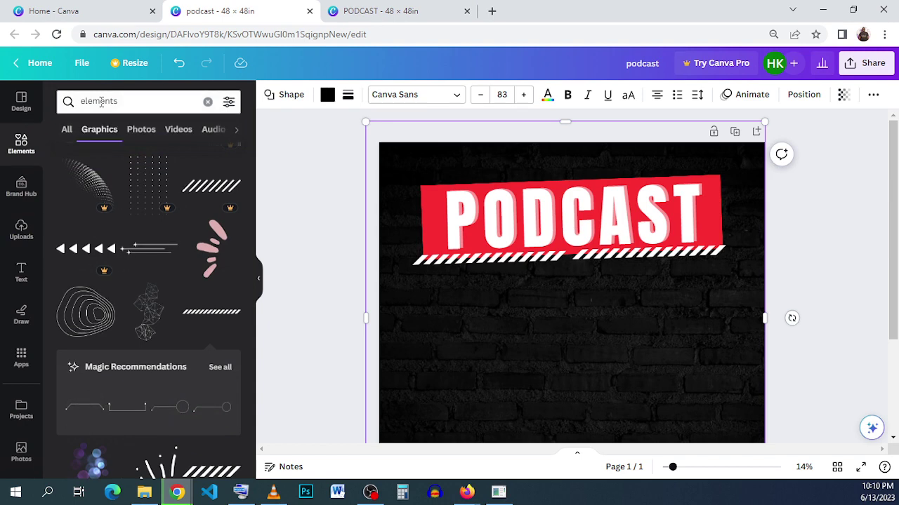
double_click(102, 101)
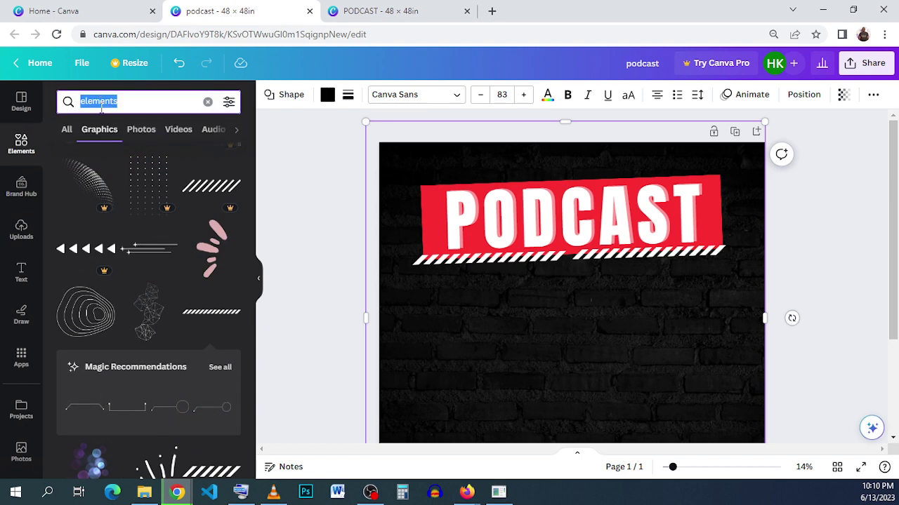
type("mi")
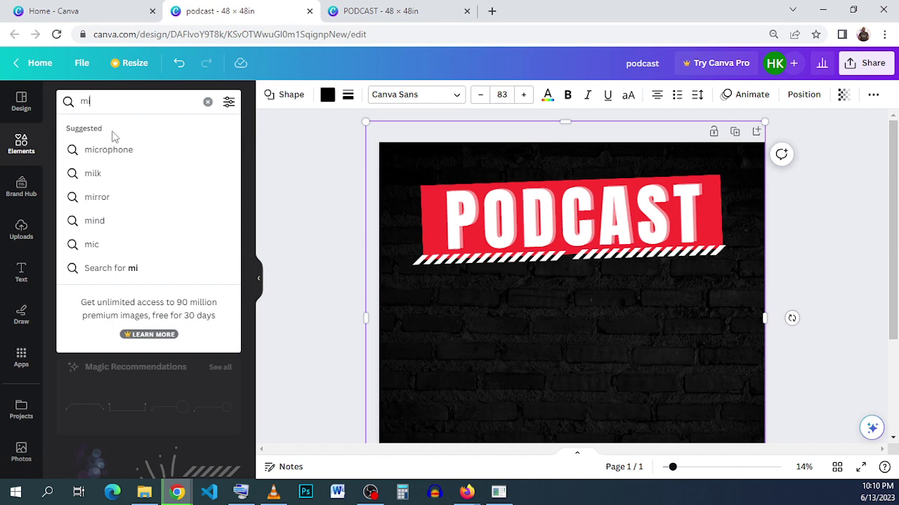
left_click(118, 148)
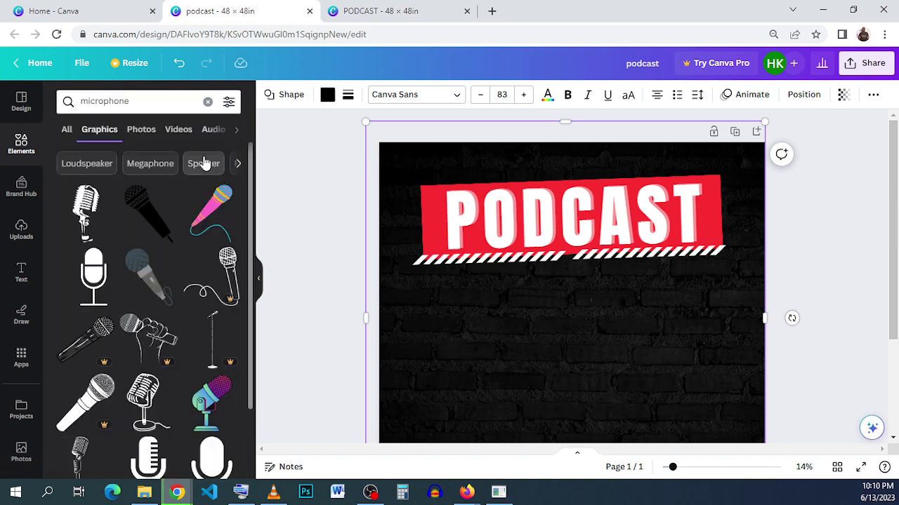
scroll(216, 241, "down", 1)
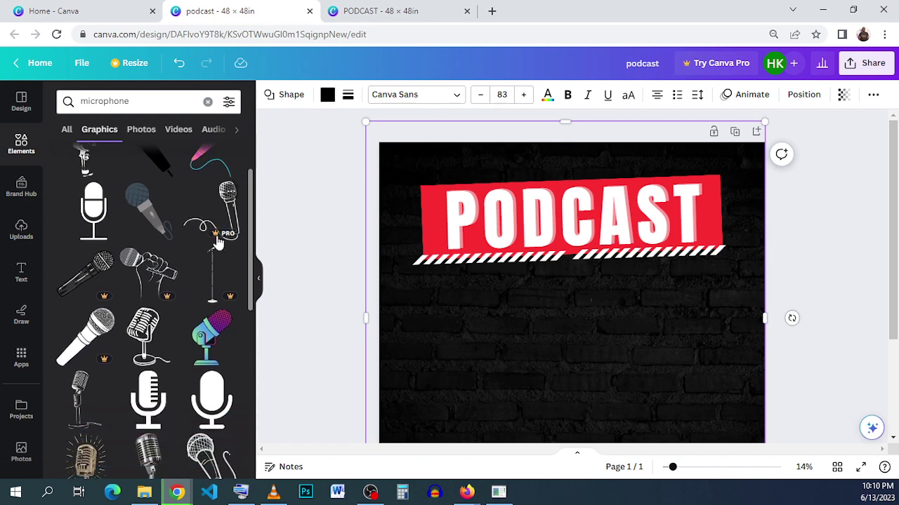
scroll(216, 241, "down", 2)
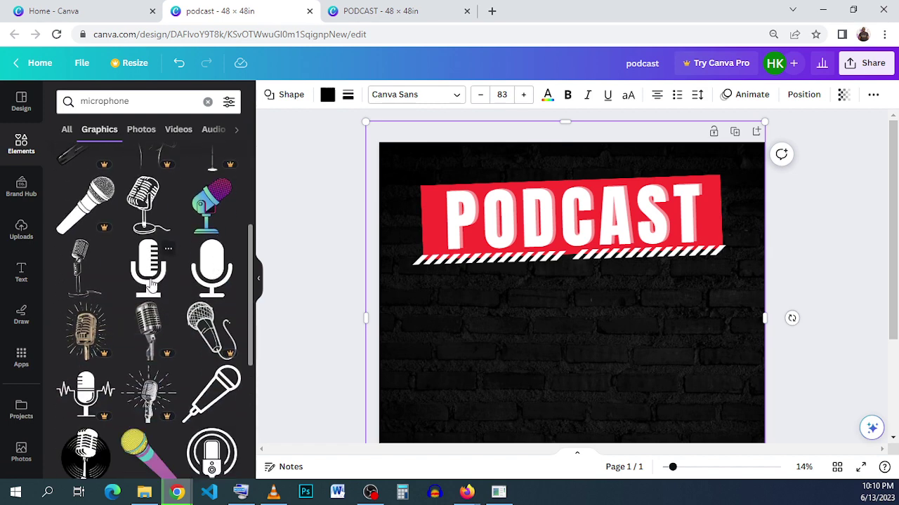
left_click(151, 270)
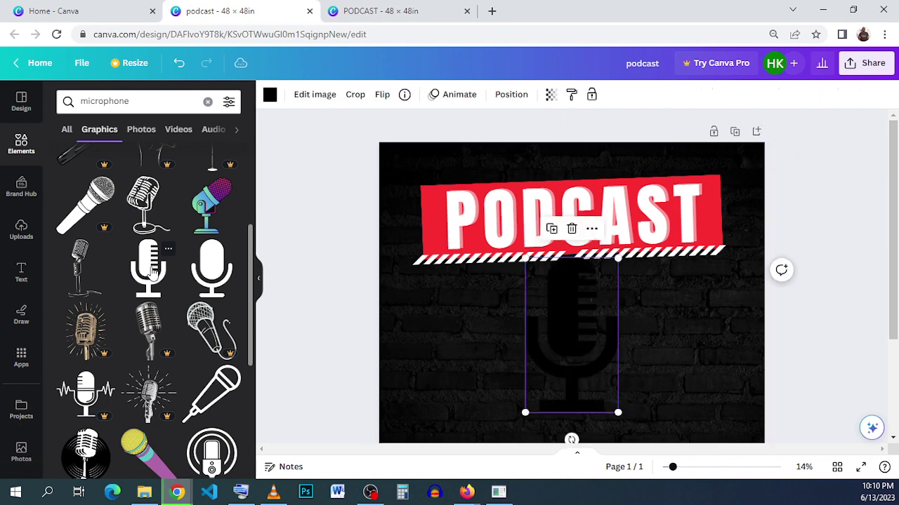
left_click(167, 250)
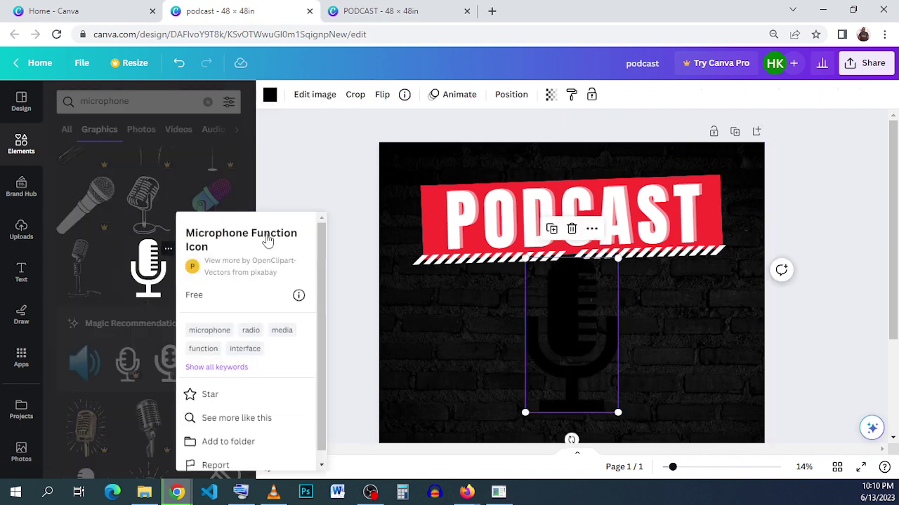
left_click(578, 345)
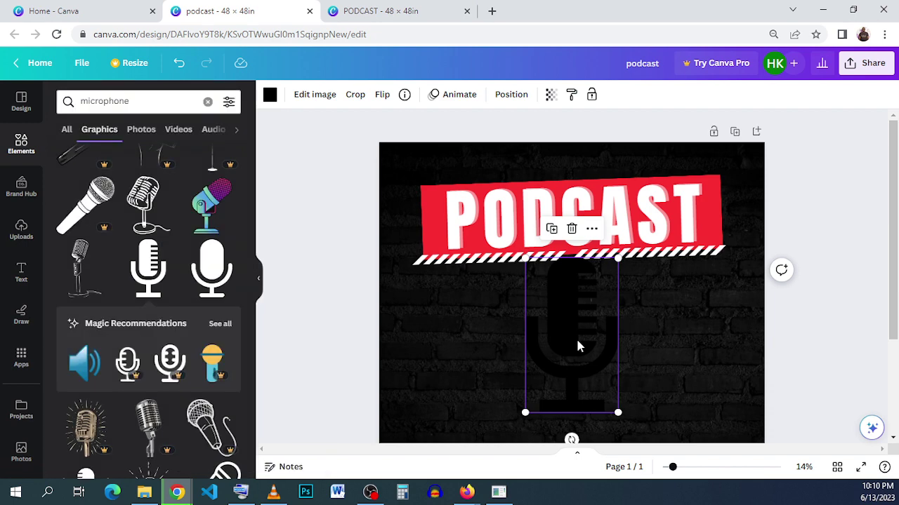
Shrink the microphone icon to a small size and place it below the first half of the red banner.
left_click_drag(618, 412, 609, 398)
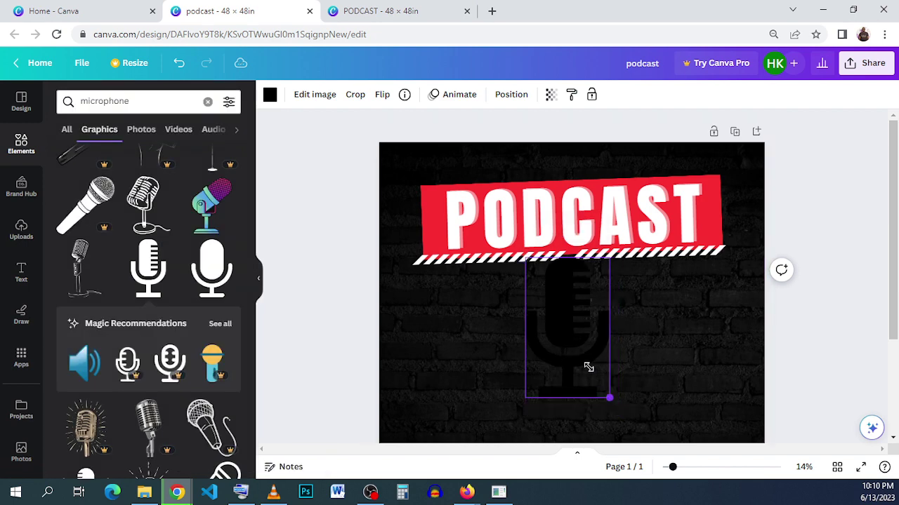
left_click_drag(589, 367, 496, 301)
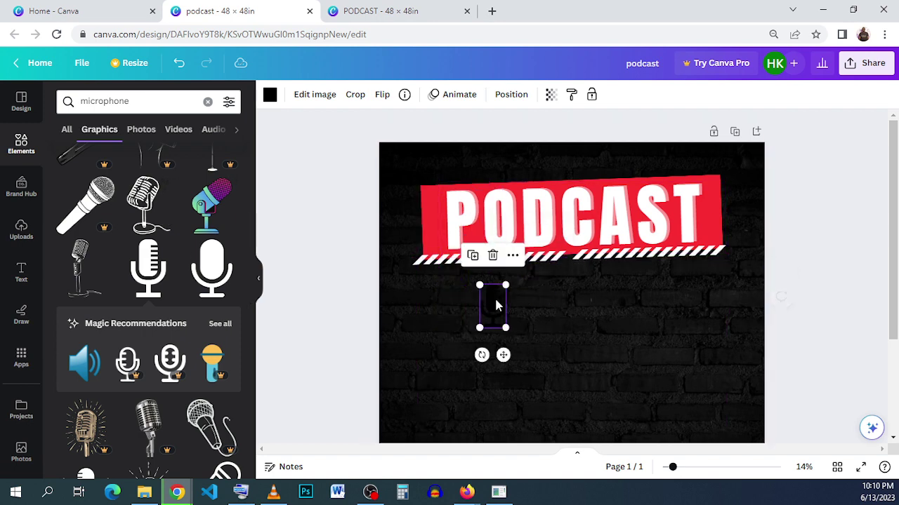
left_click(409, 263)
Add a red square from the recently used elements, move it over the end of the PODCAST title and bring it to front.
left_click(26, 152)
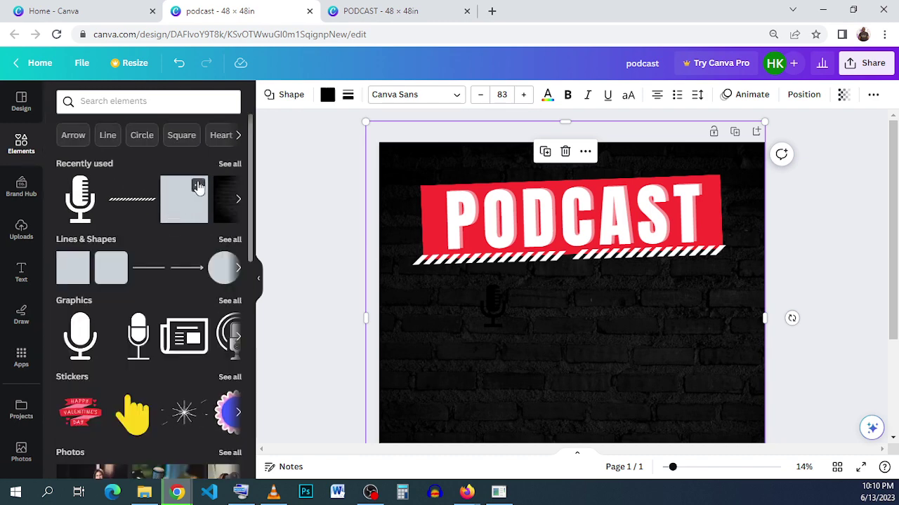
mouse_move(193, 201)
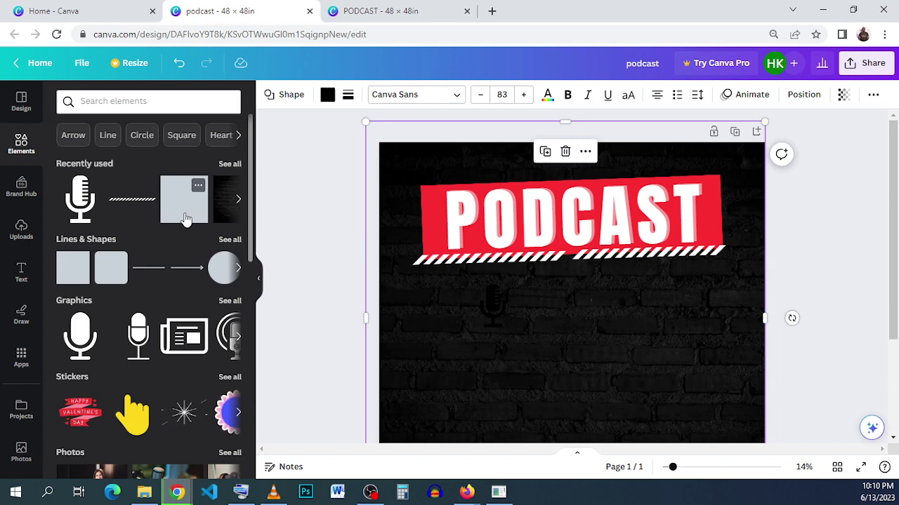
left_click(186, 218)
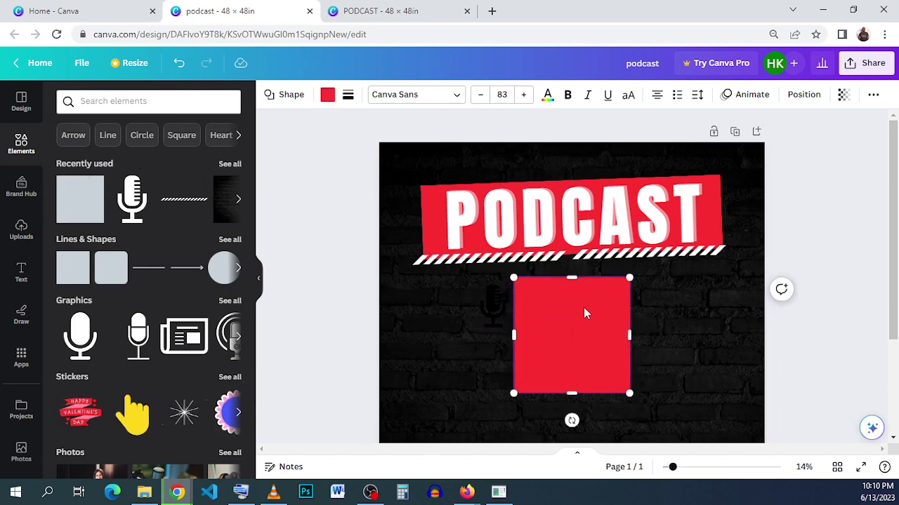
left_click(643, 335)
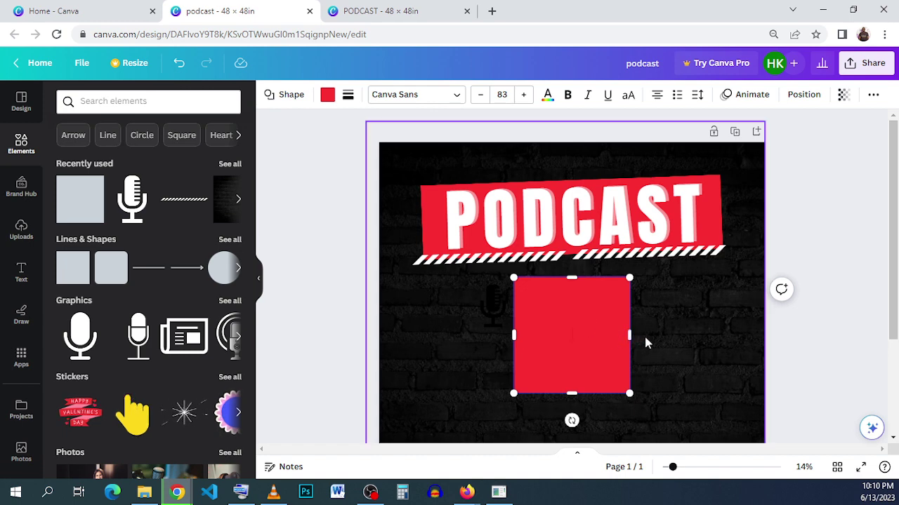
left_click(613, 343)
left_click_drag(564, 354, 627, 274)
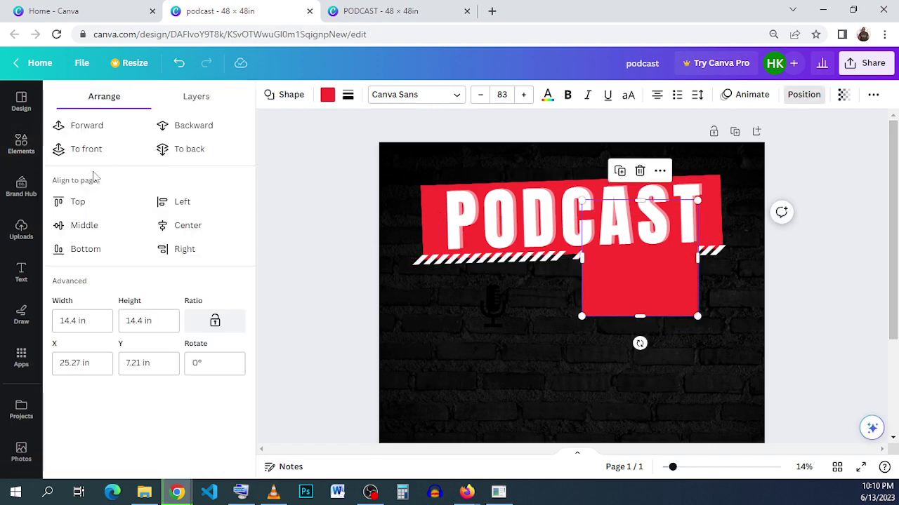
left_click(87, 149)
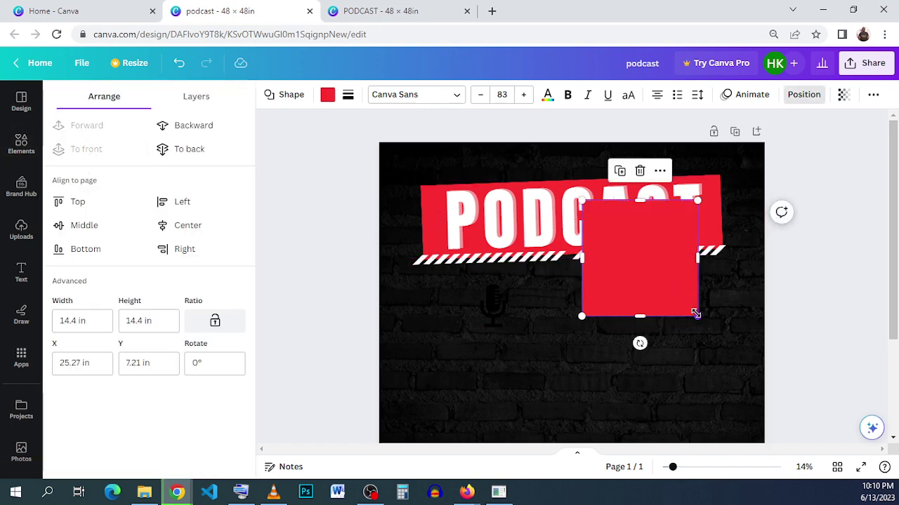
Resize the red square to about 2.47 × 4.16 in and place it over the letter A of PODCAST.
left_click_drag(695, 314, 624, 257)
scroll(625, 258, "up", 5)
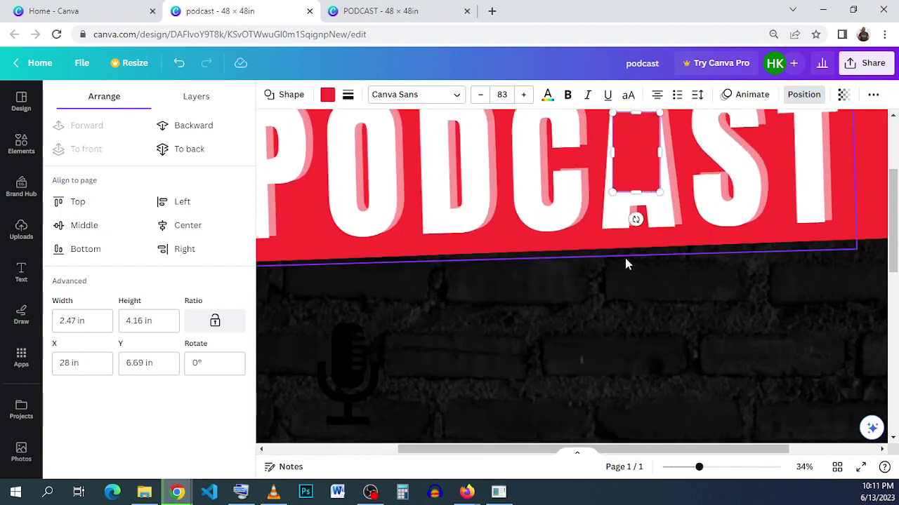
scroll(652, 236, "up", 3)
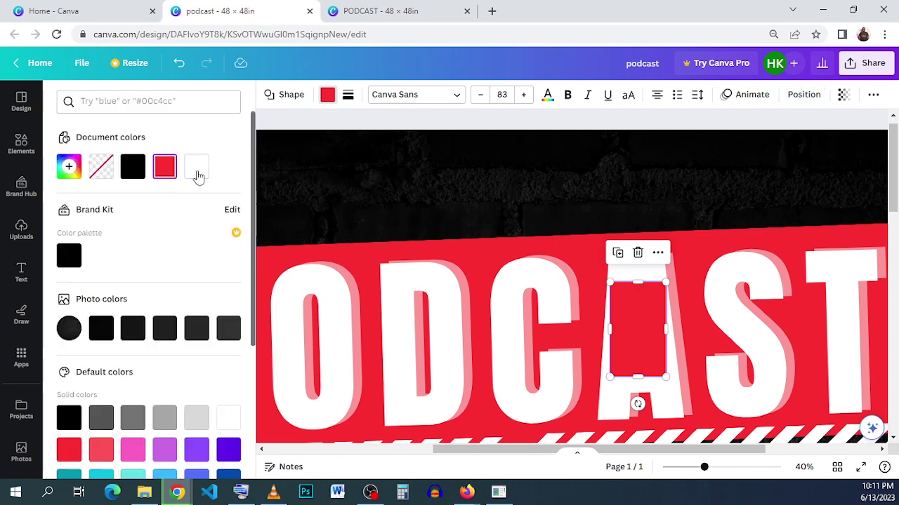
Recolor the square over the letter A of PODCAST white and nudge it slightly left within the letter.
left_click(197, 168)
left_click(690, 312)
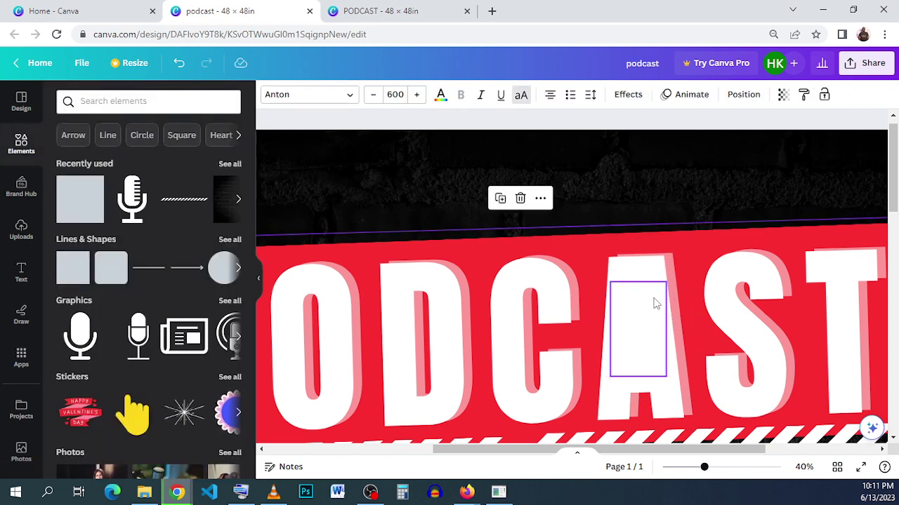
left_click(665, 293)
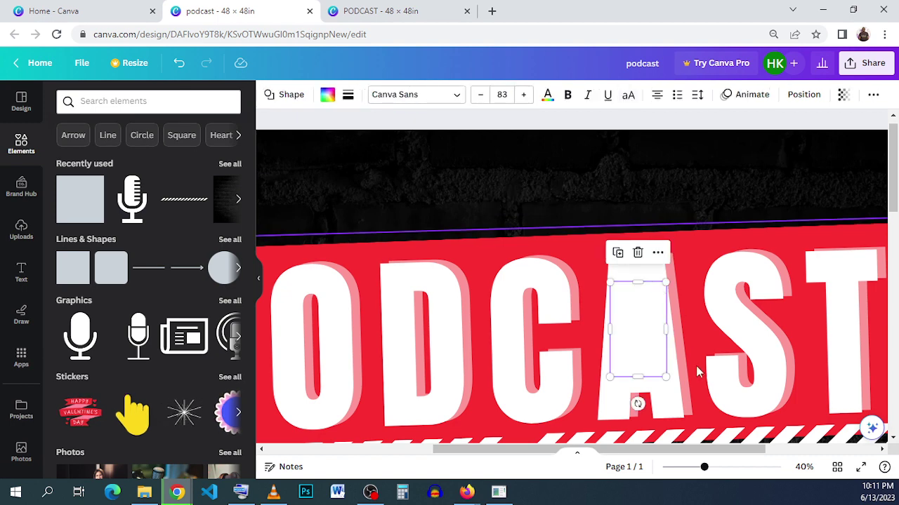
key("Left")
key("Left")
key("Left")
key("Left")
key("Left")
key("Left")
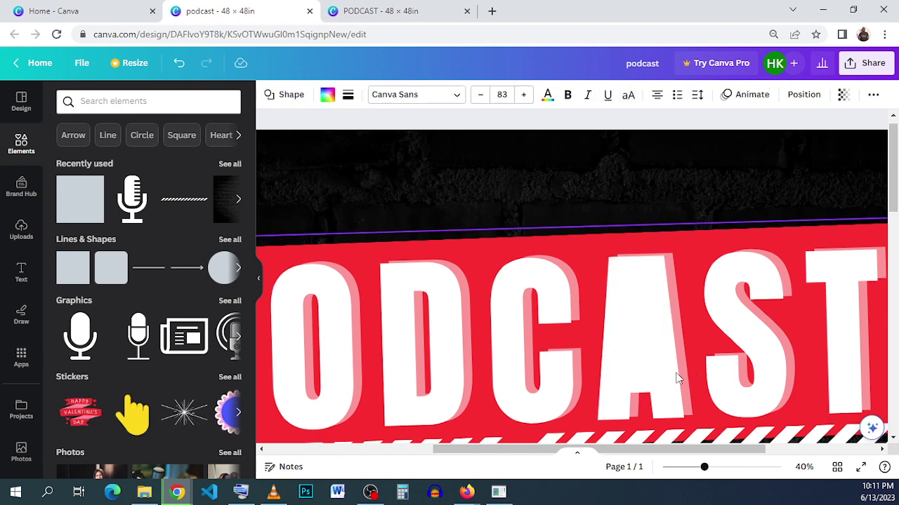
left_click(651, 326)
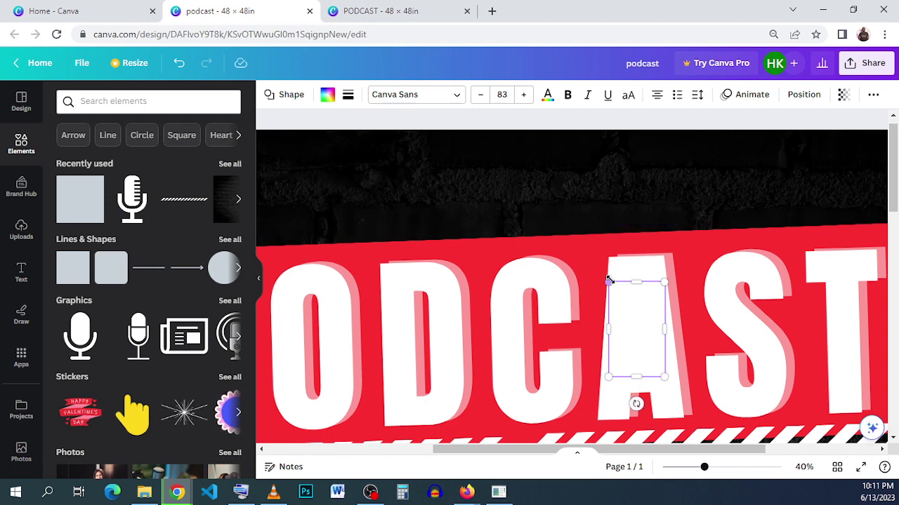
left_click(702, 344)
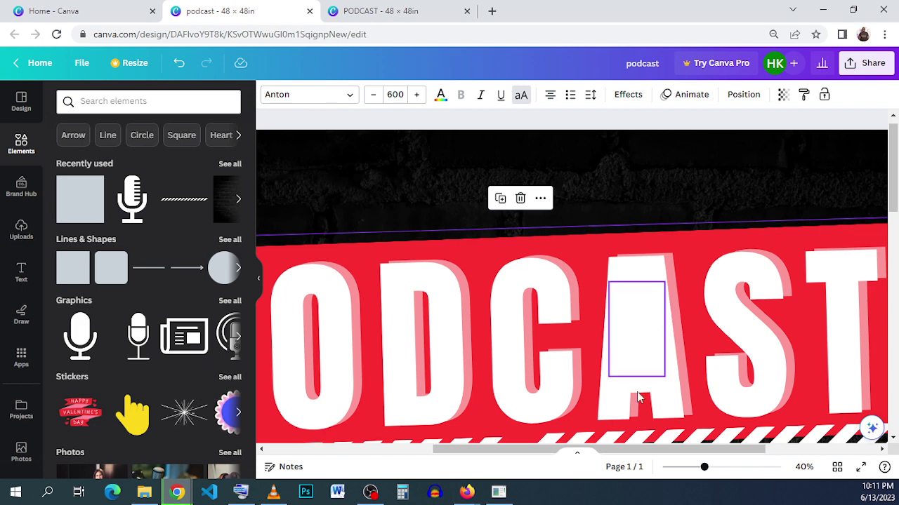
Move the black microphone icon from below the banner onto the letter A of PODCAST and bring it to front.
scroll(503, 362, "down", 2)
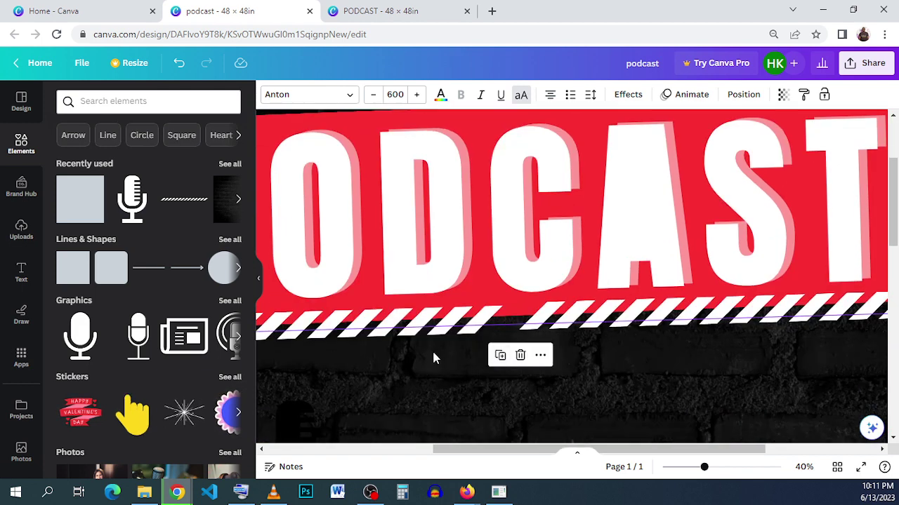
scroll(432, 355, "down", 2)
left_click(331, 411)
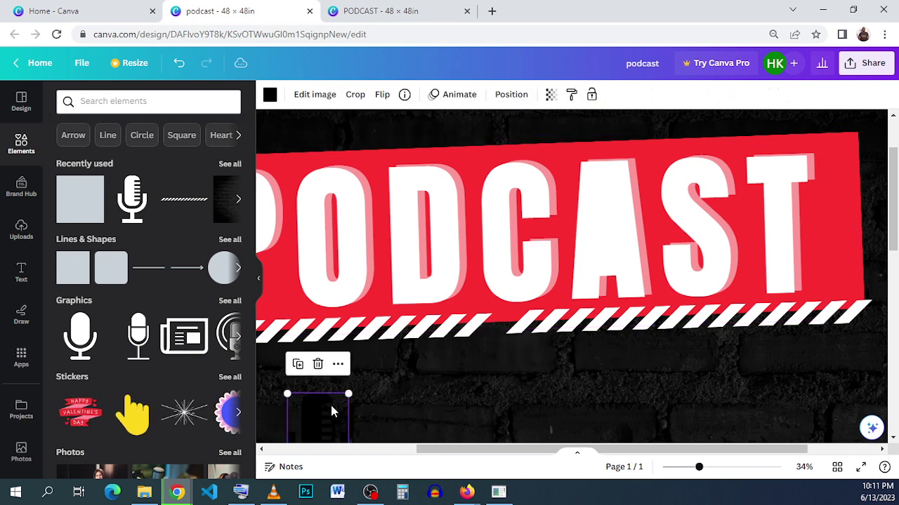
left_click_drag(332, 405, 621, 202)
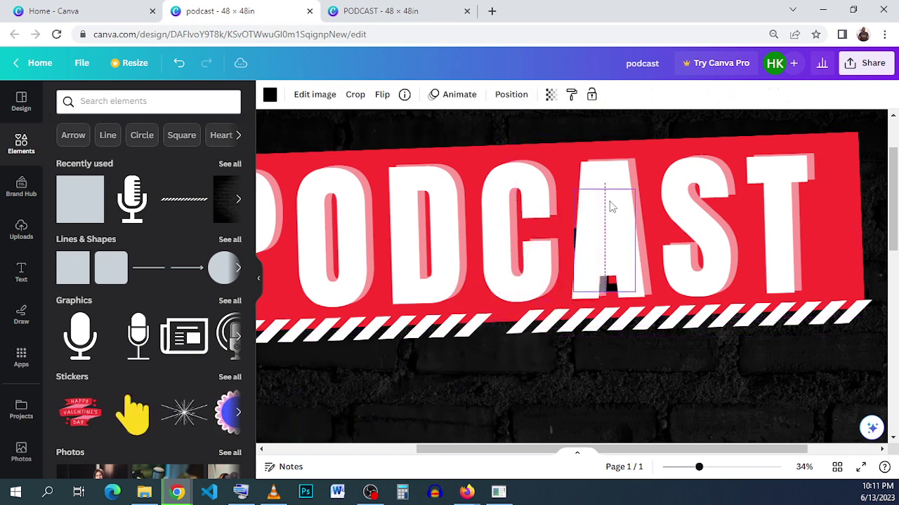
left_click(511, 94)
left_click(78, 150)
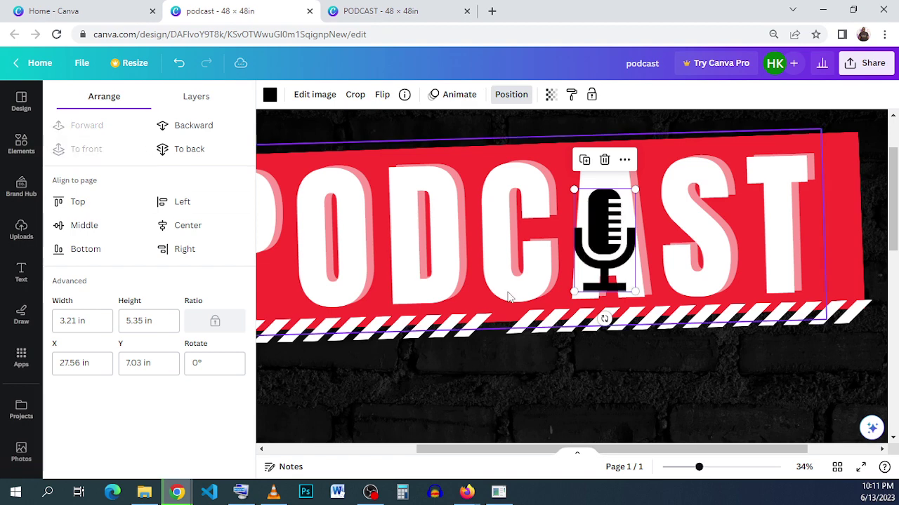
Shrink the microphone icon to about 1.6 × 2.67 in and color it with the pink (#FF9898) sampled from the title's shadow.
left_click_drag(575, 292, 600, 223)
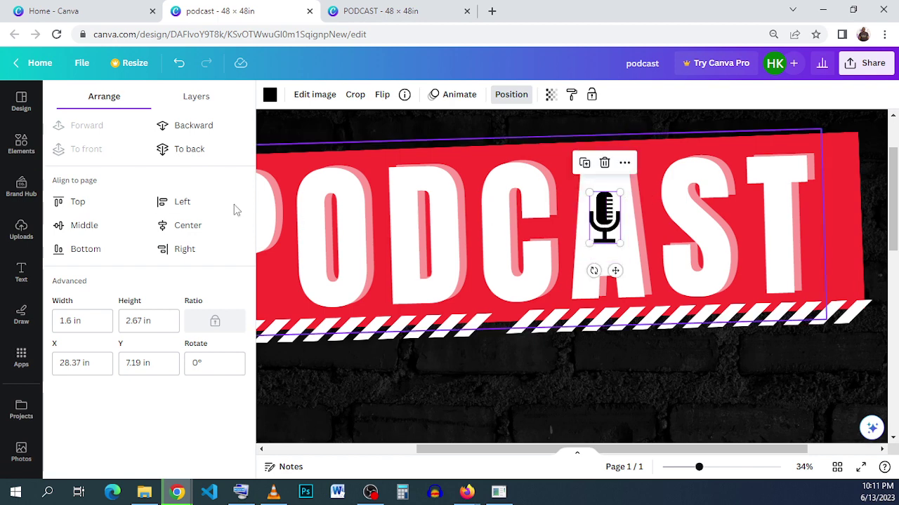
left_click(270, 98)
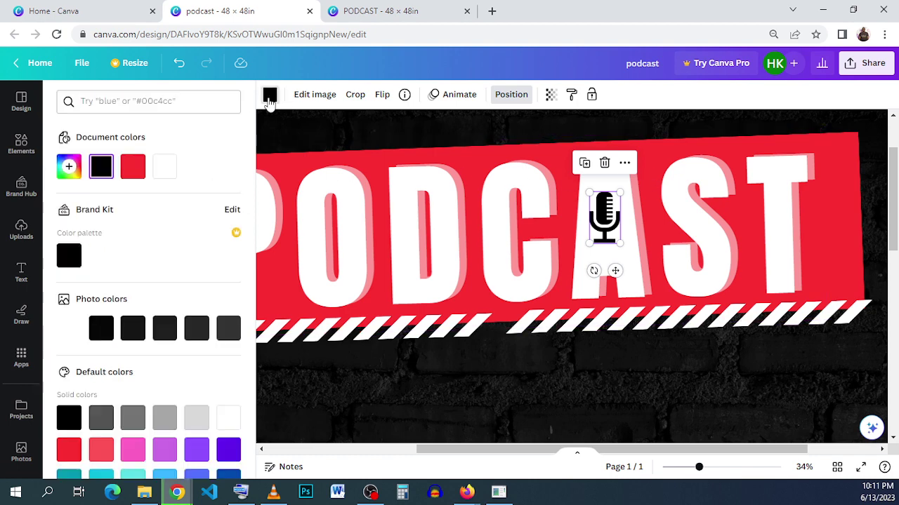
left_click(69, 167)
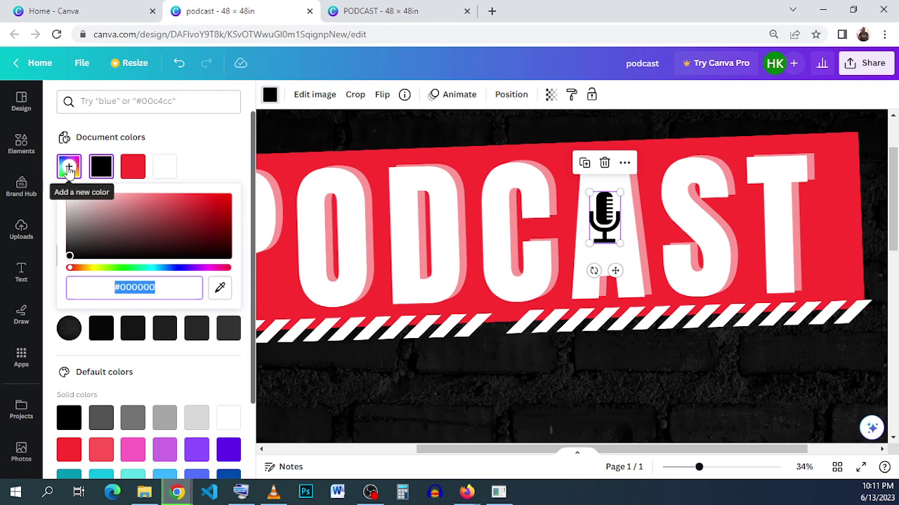
left_click(221, 289)
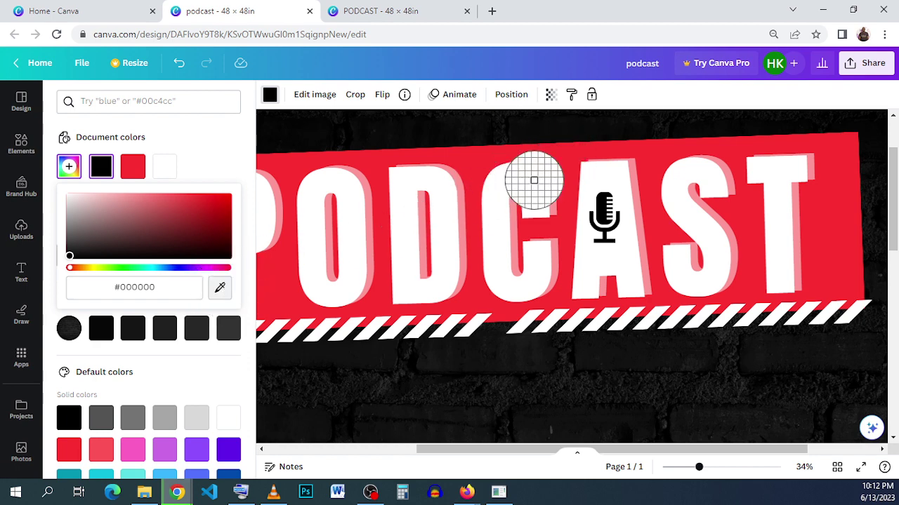
left_click(542, 170)
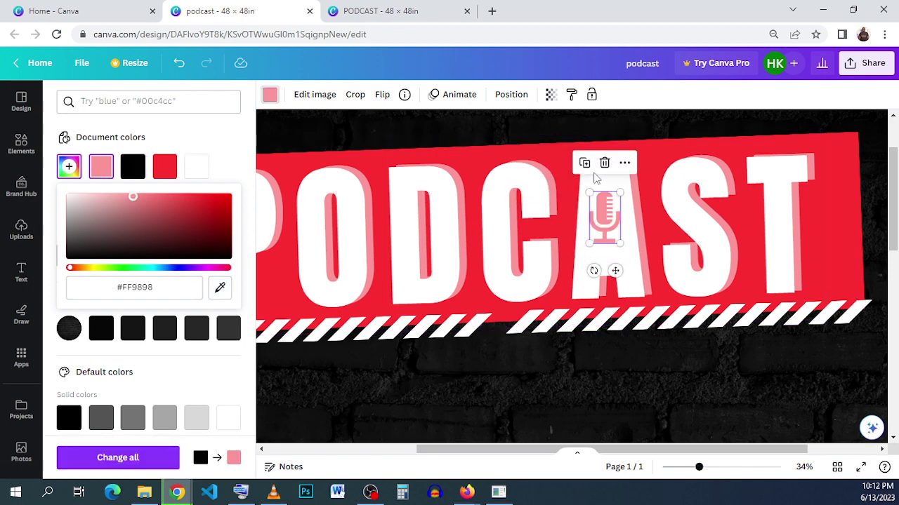
left_click(647, 193)
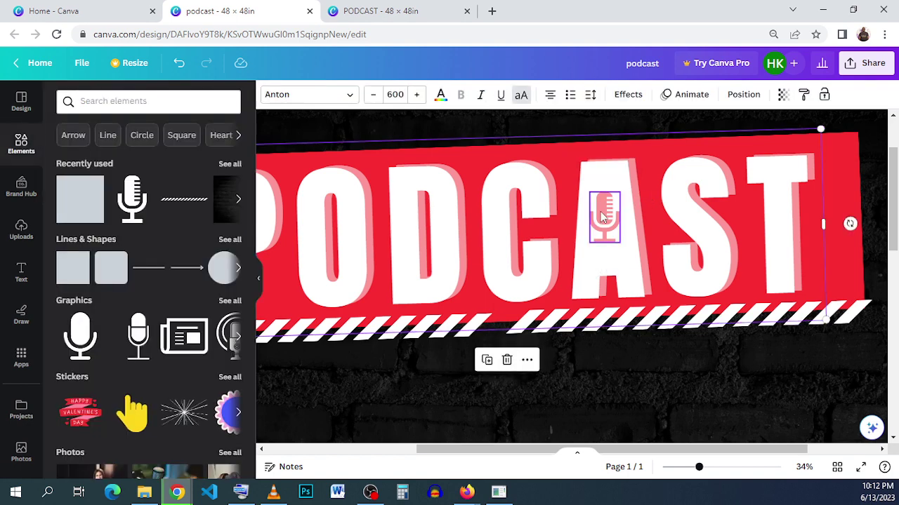
Duplicate the pink microphone icon and color the copy with the document's red.
left_click(602, 218)
left_click(584, 163)
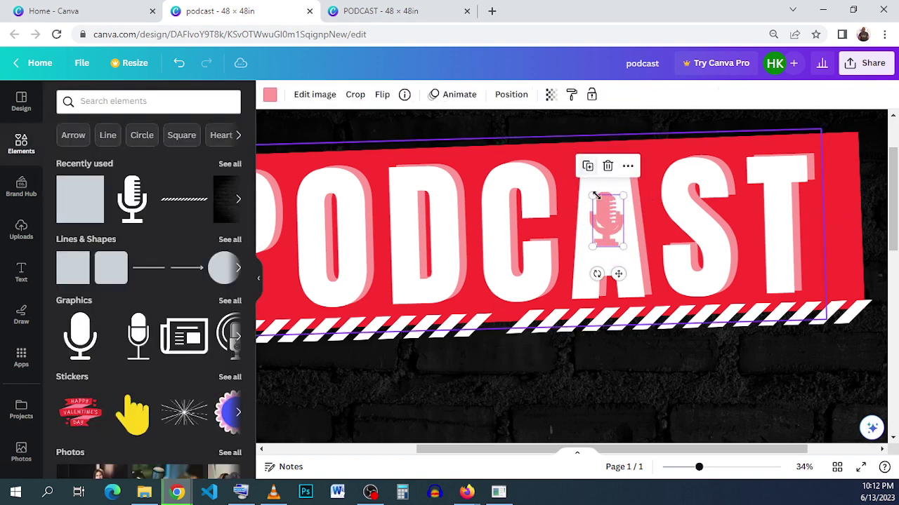
left_click(269, 94)
left_click(130, 168)
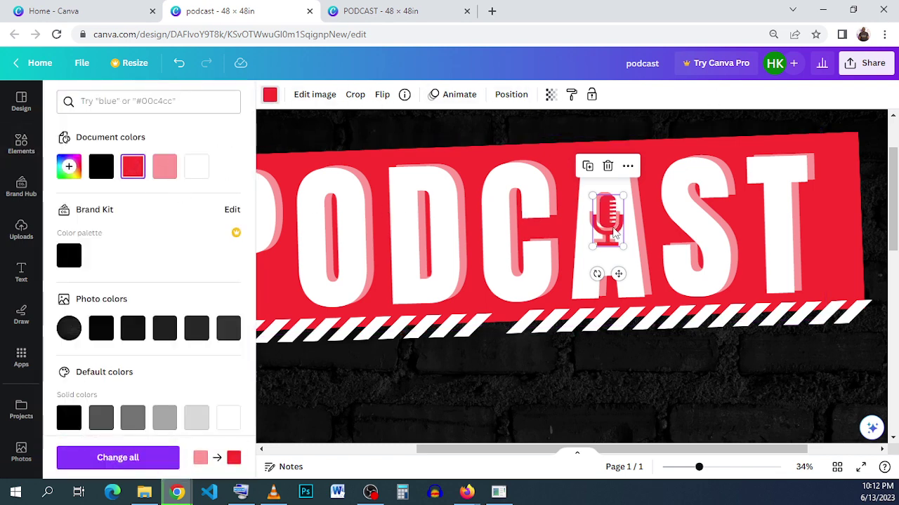
Nudge the red microphone copy left and up so the pink one shows behind it as an offset shadow.
scroll(615, 231, "up", 3, "ctrl")
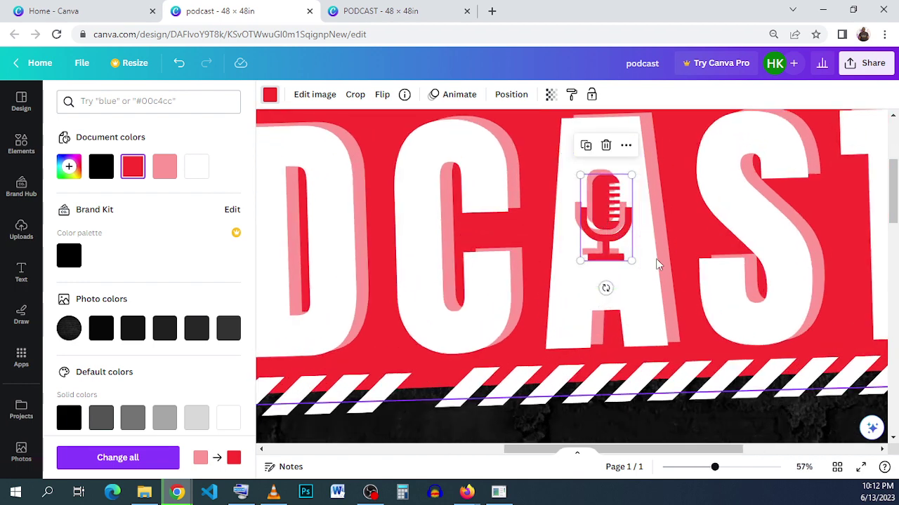
key("Left")
key("Left")
key("Left")
key("Left")
key("Left")
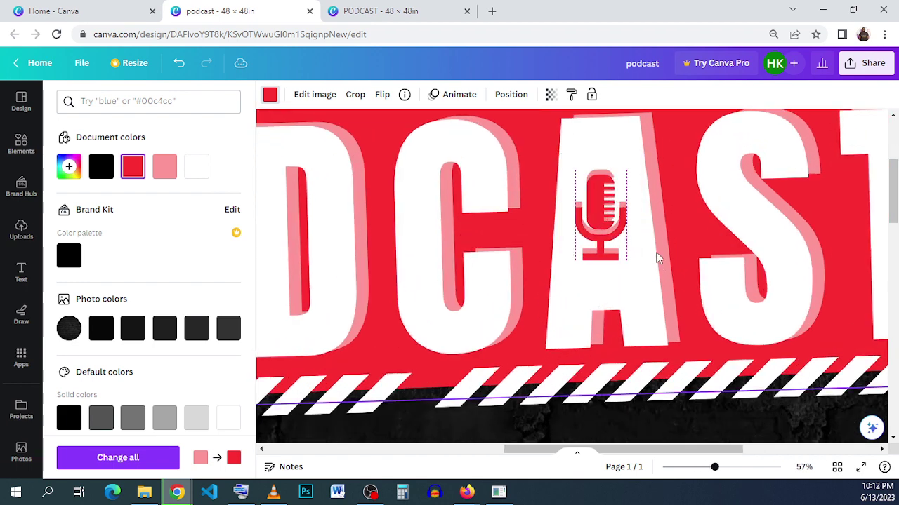
key("Left")
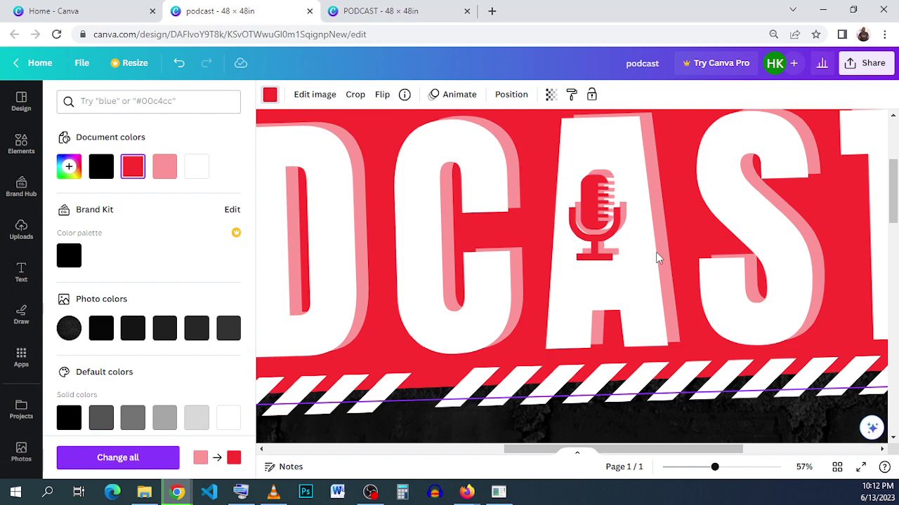
key("Left")
key("Left")
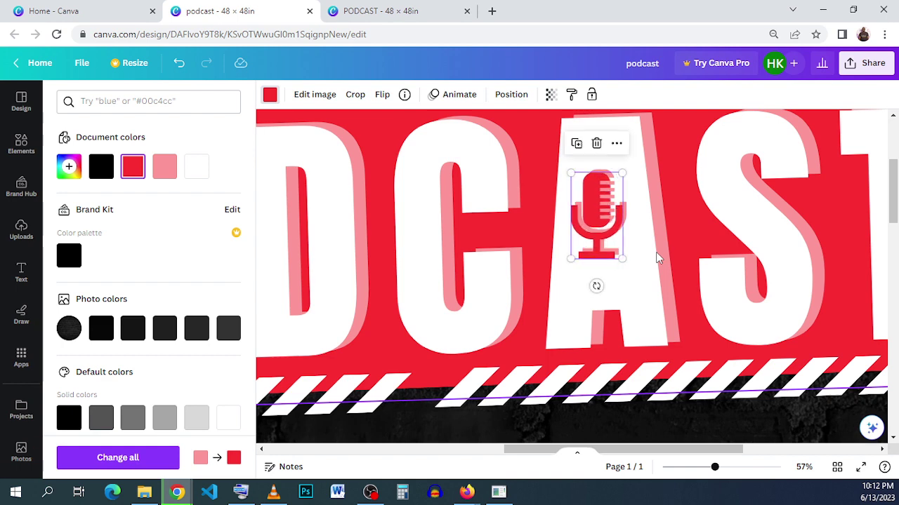
key("Up")
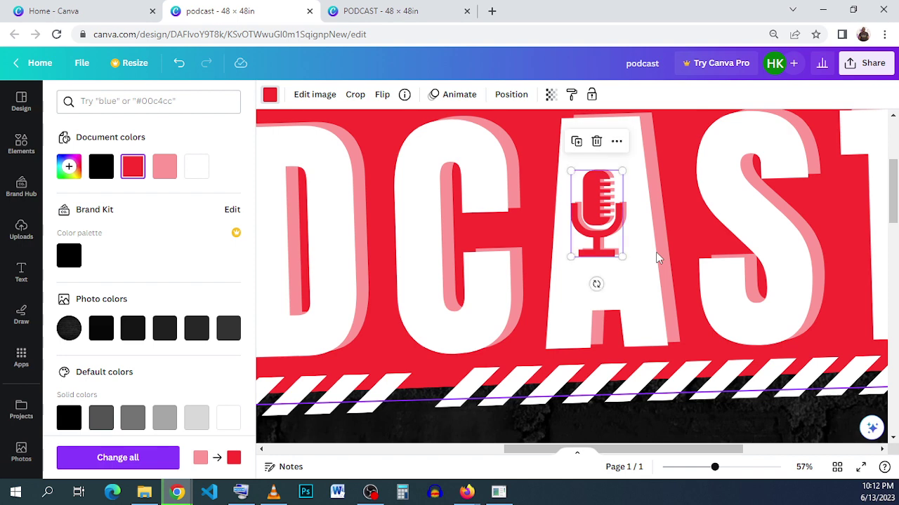
left_click(658, 259)
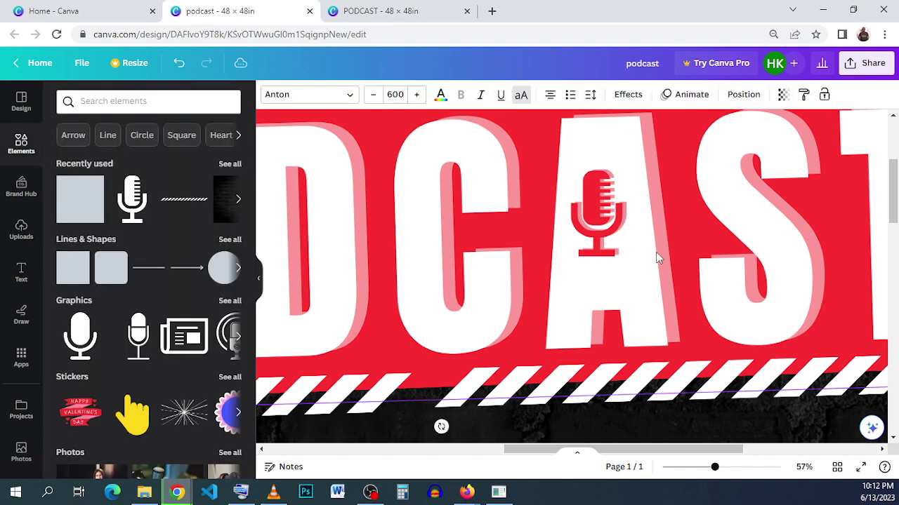
Examine the whole title and compare it with the reference PODCAST flyer, ending back on the working podcast design.
left_click(597, 235)
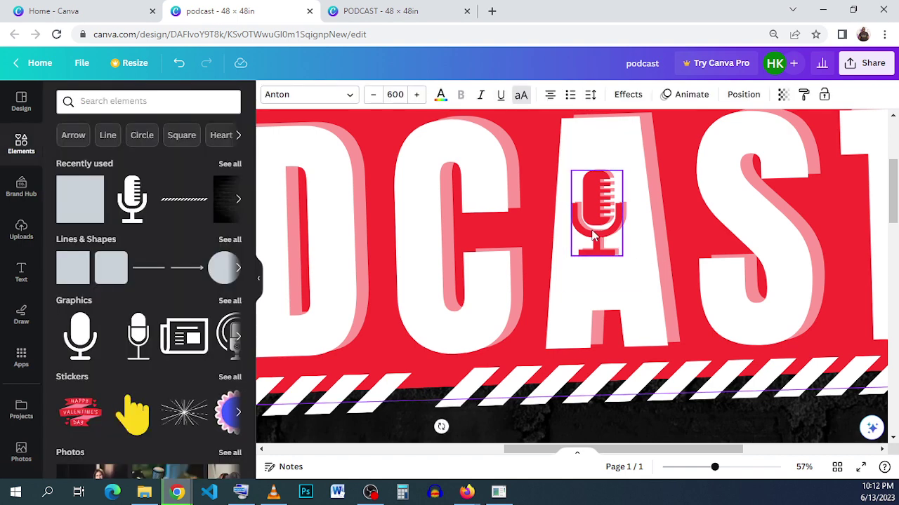
scroll(593, 237, "down", 2)
scroll(593, 236, "down", 3)
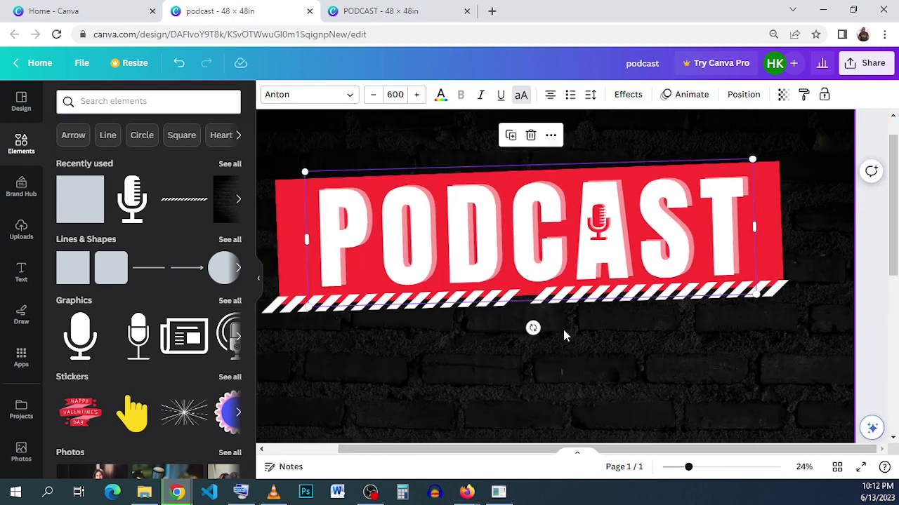
left_click(568, 233)
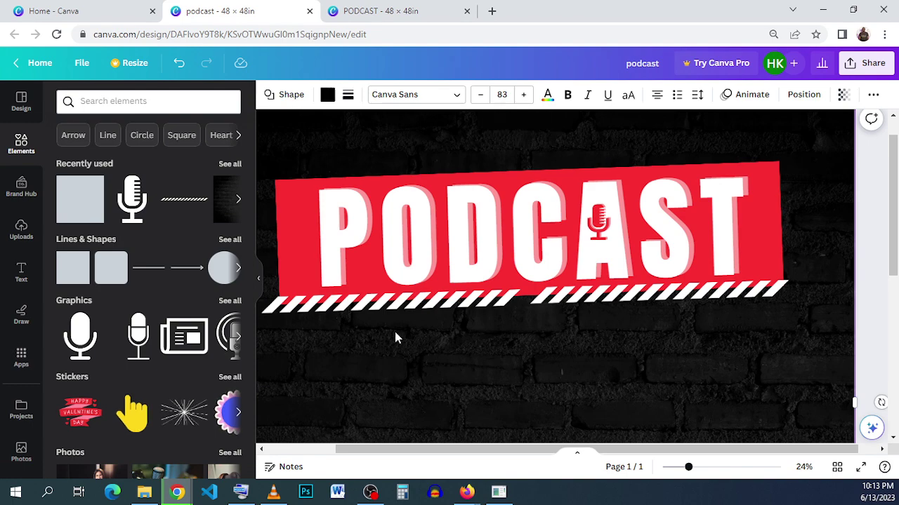
scroll(393, 338, "down", 3)
scroll(345, 317, "up", 3)
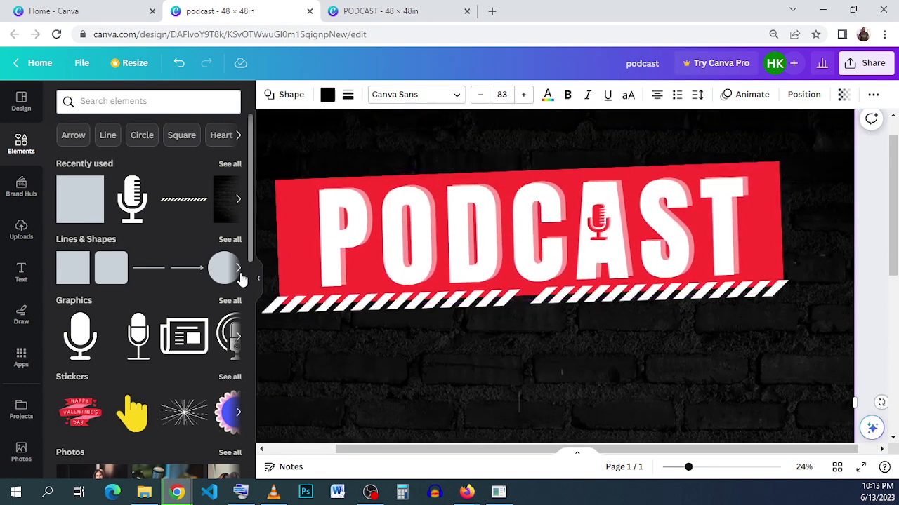
left_click(258, 278)
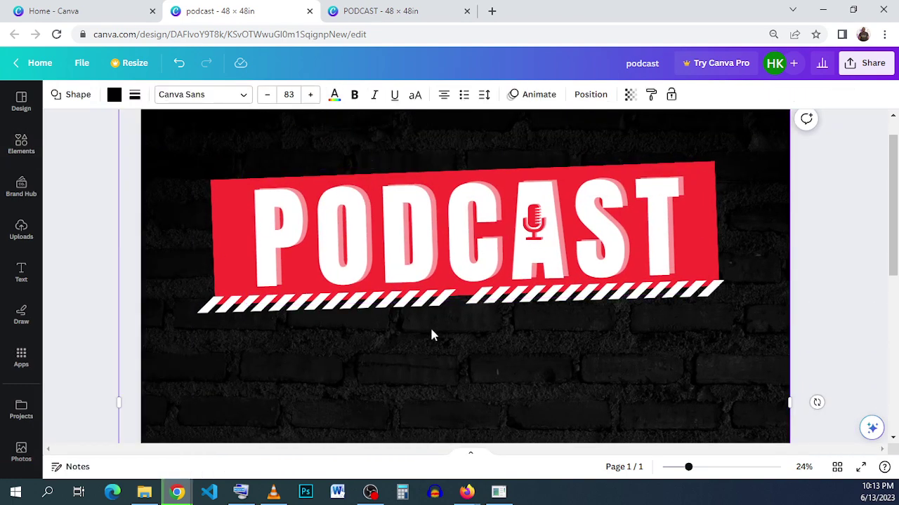
left_click(380, 19)
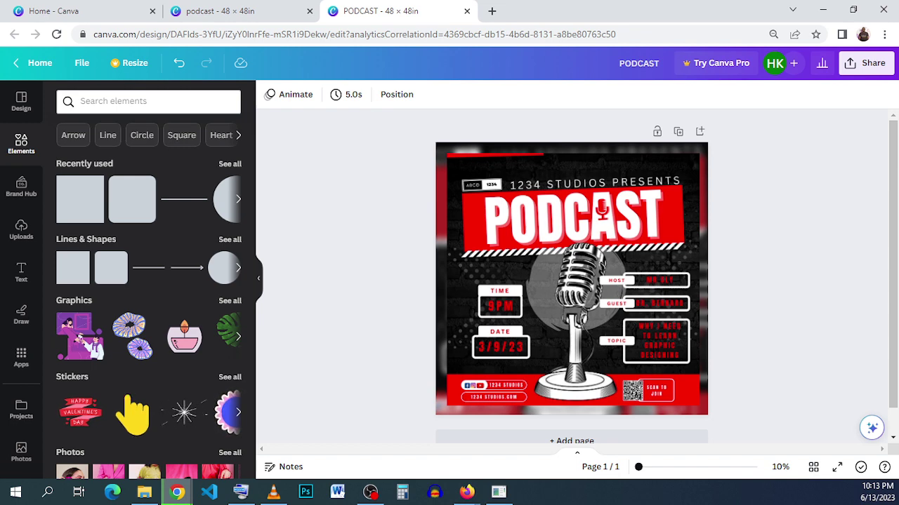
key("alt+Tab")
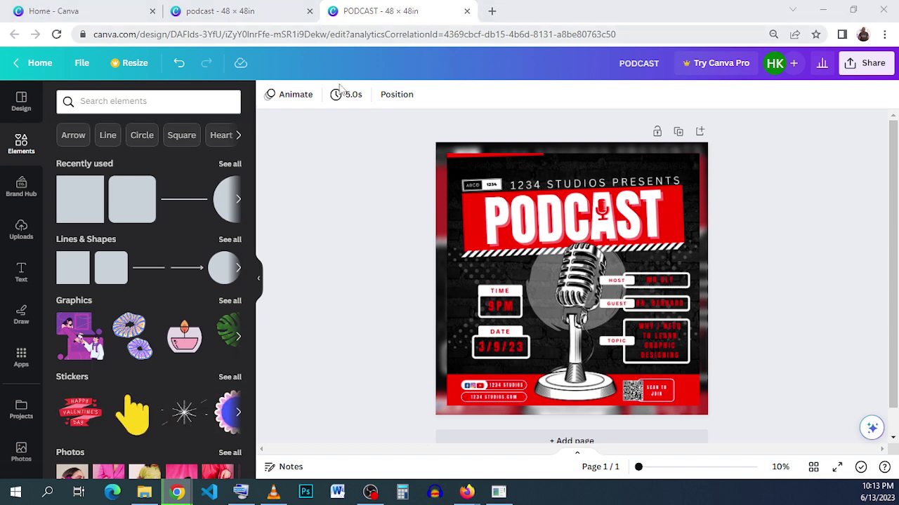
left_click(273, 13)
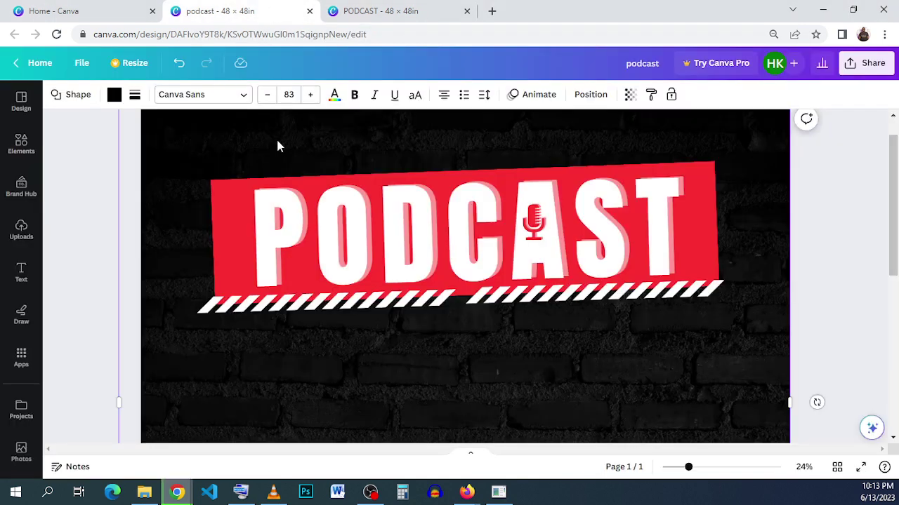
Add a body text box just above the second half of the red banner and rotate it to match the banner's tilt.
left_click(21, 272)
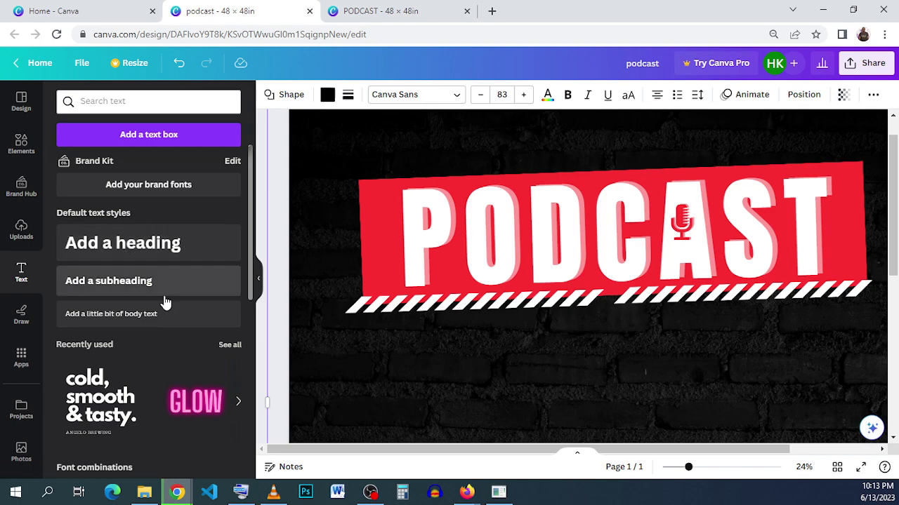
key("t")
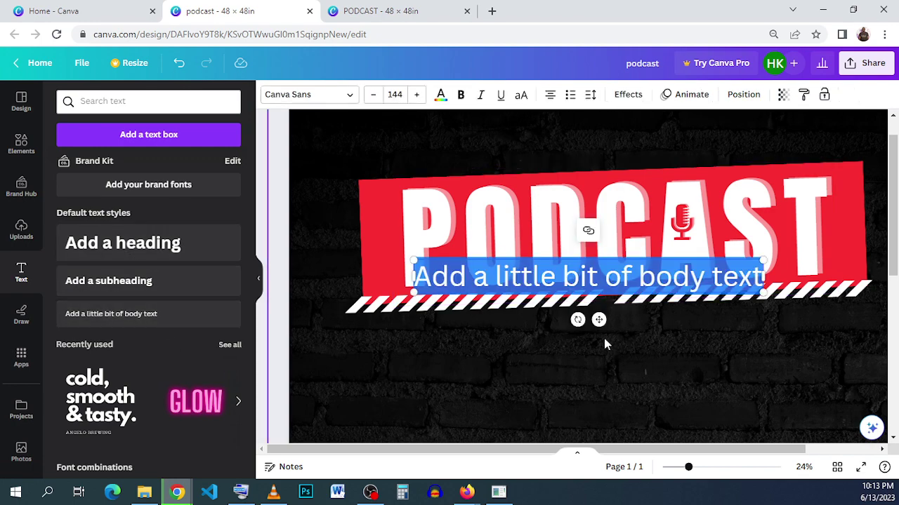
left_click_drag(597, 318, 665, 191)
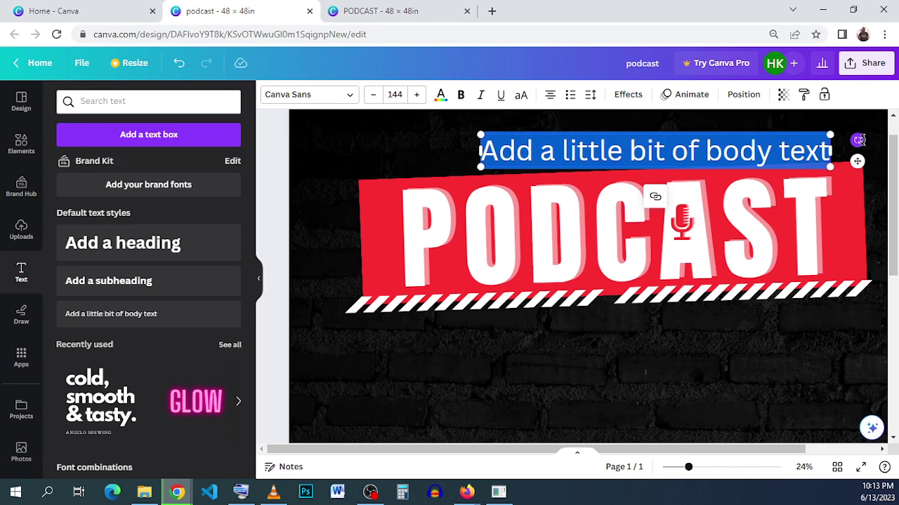
left_click_drag(859, 140, 860, 134)
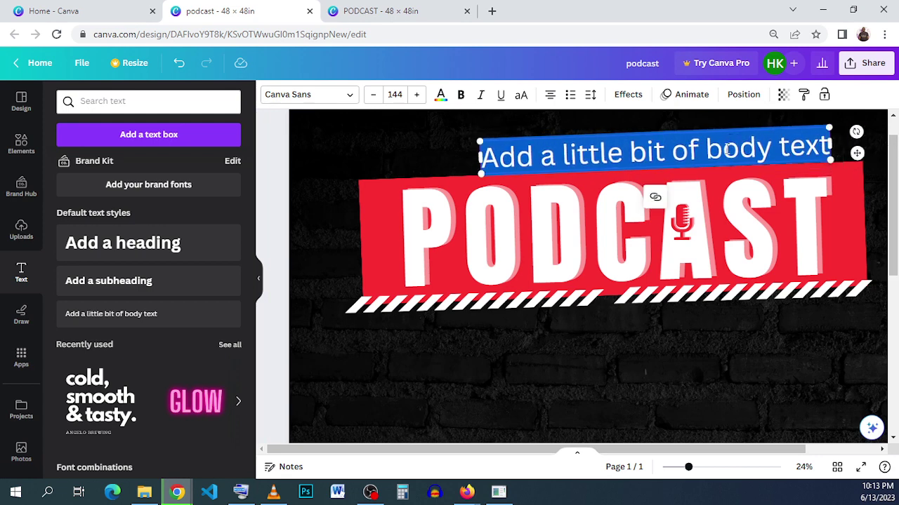
Check the tagline wording in the reference PODCAST flyer, then replace the placeholder body text with "1234 studios presents" in all capitals.
left_click(397, 8)
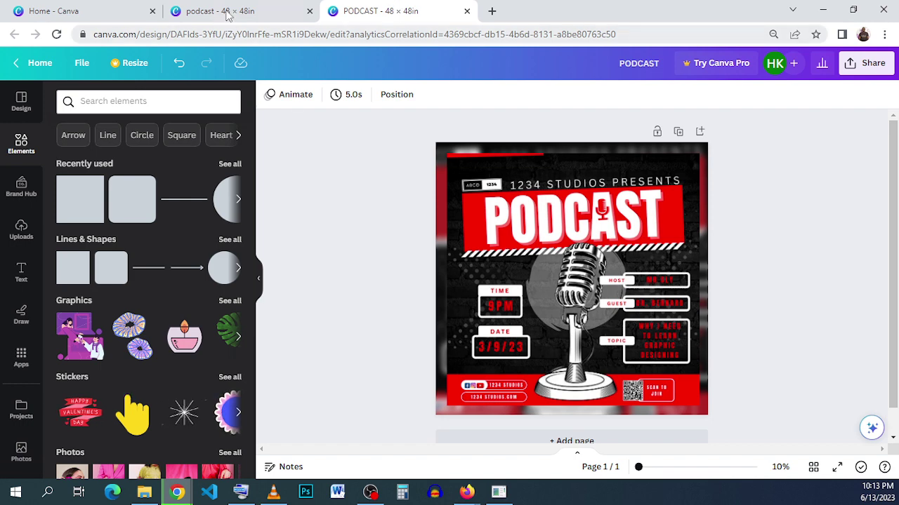
left_click(299, 16)
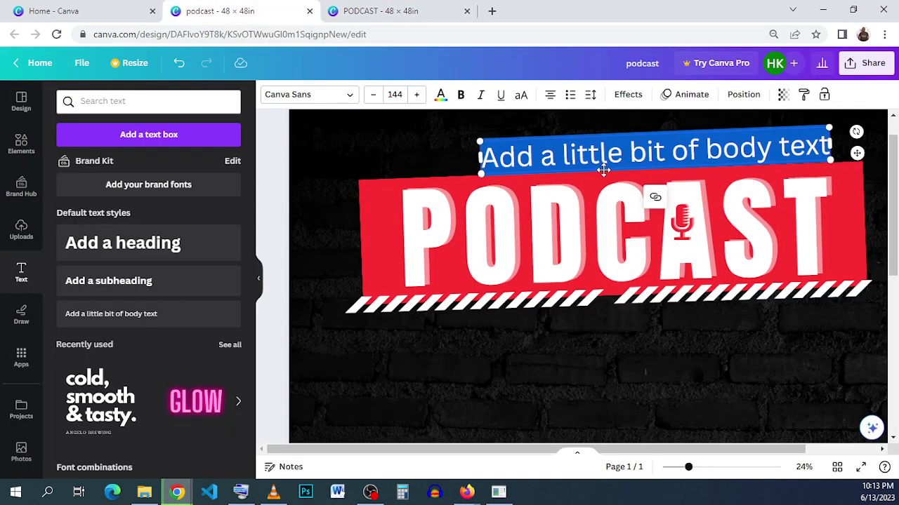
type("1234")
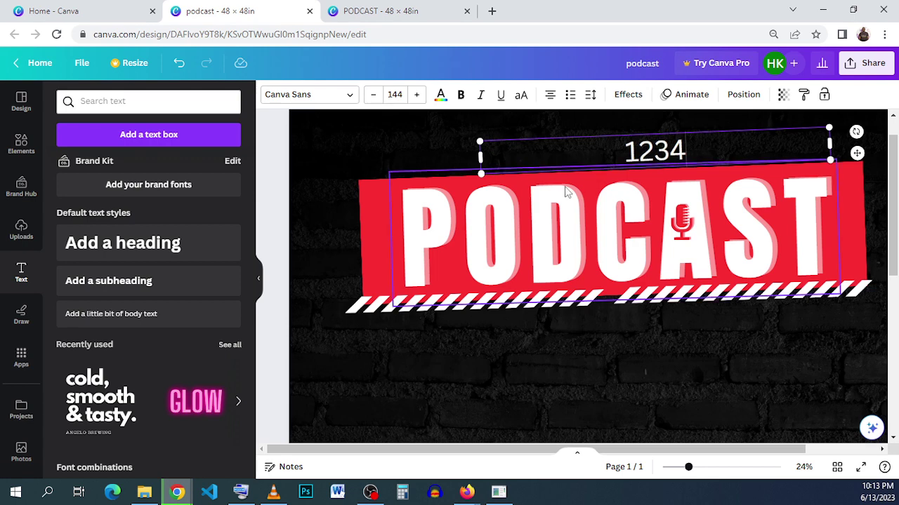
type(" studios")
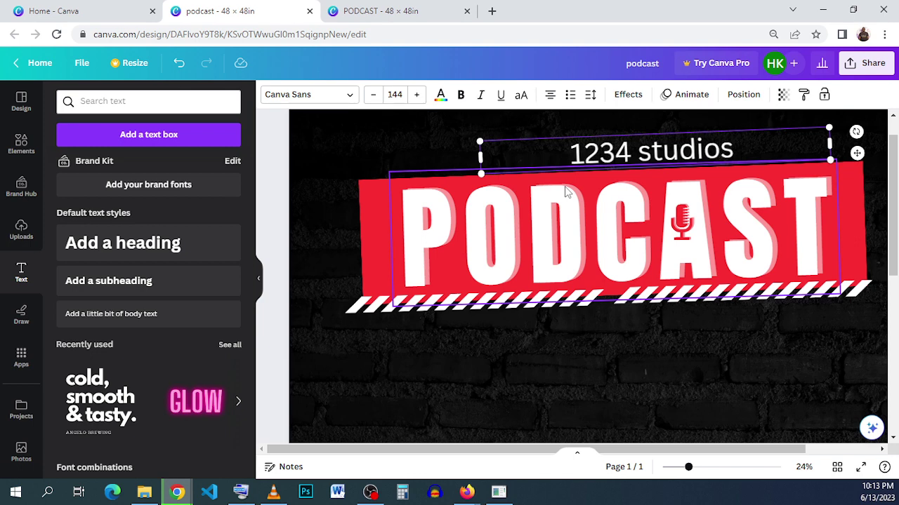
type(" presen")
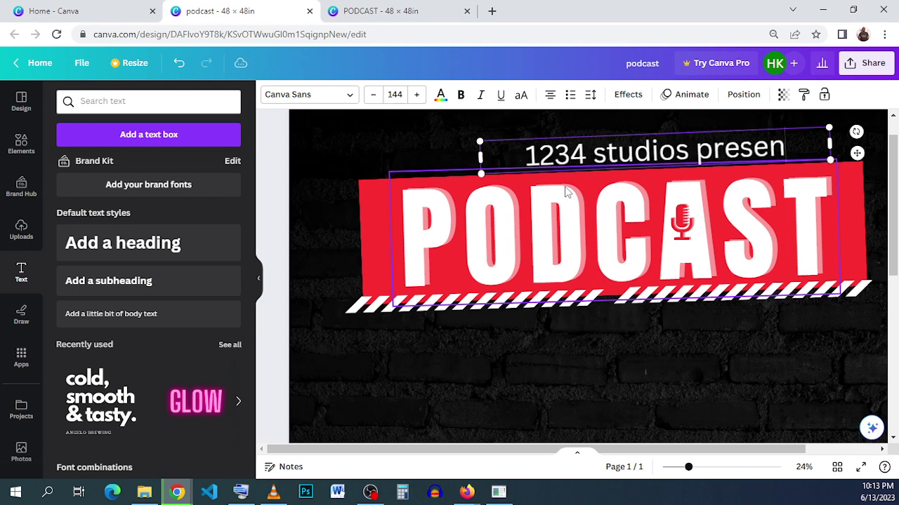
type("ts")
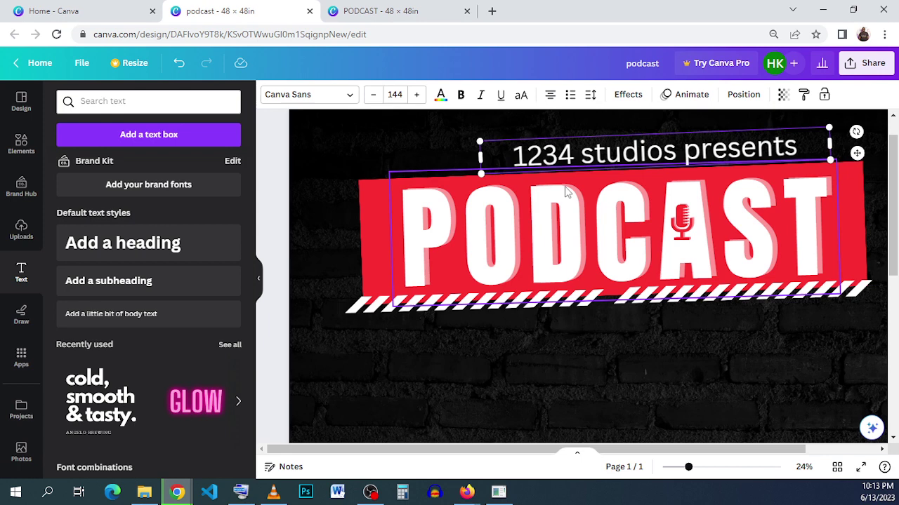
triple_click(639, 146)
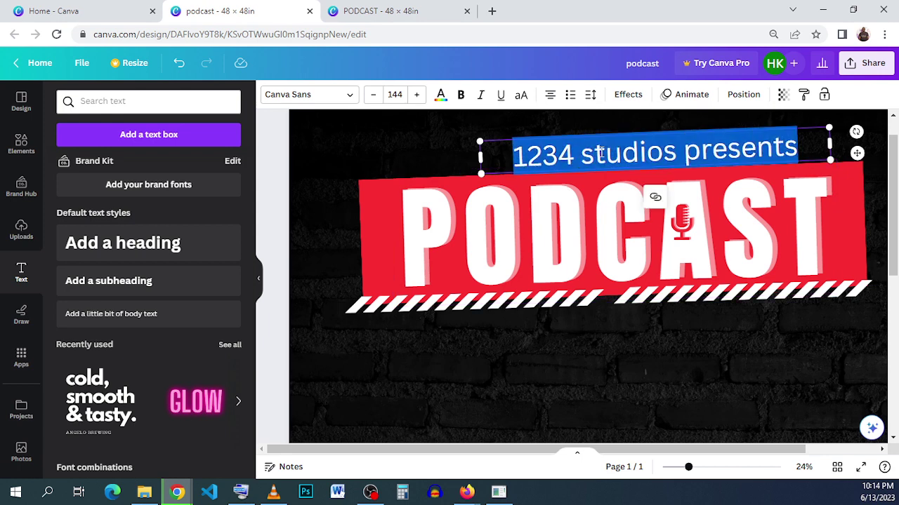
left_click(522, 95)
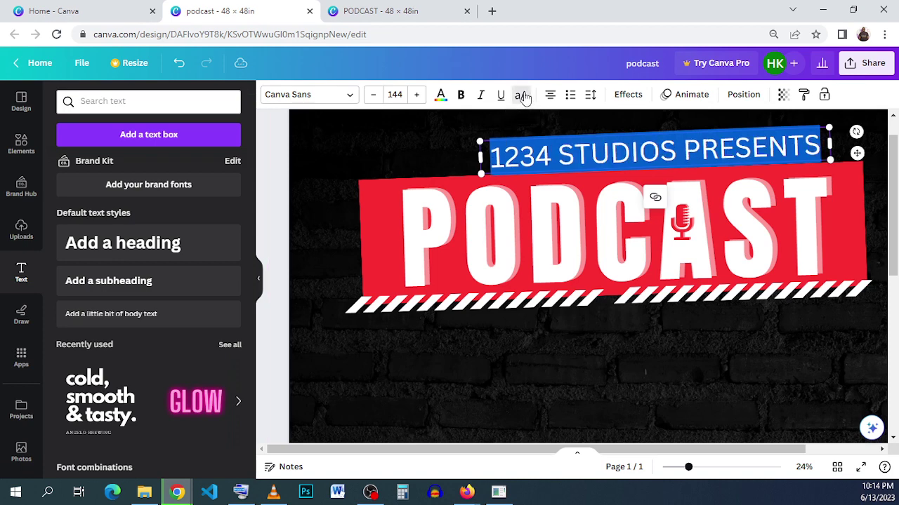
Move the 1234 STUDIOS PRESENTS tagline right along the banner's upper edge so it ends near the banner's right corner.
left_click(718, 427)
left_click_drag(597, 453, 653, 453)
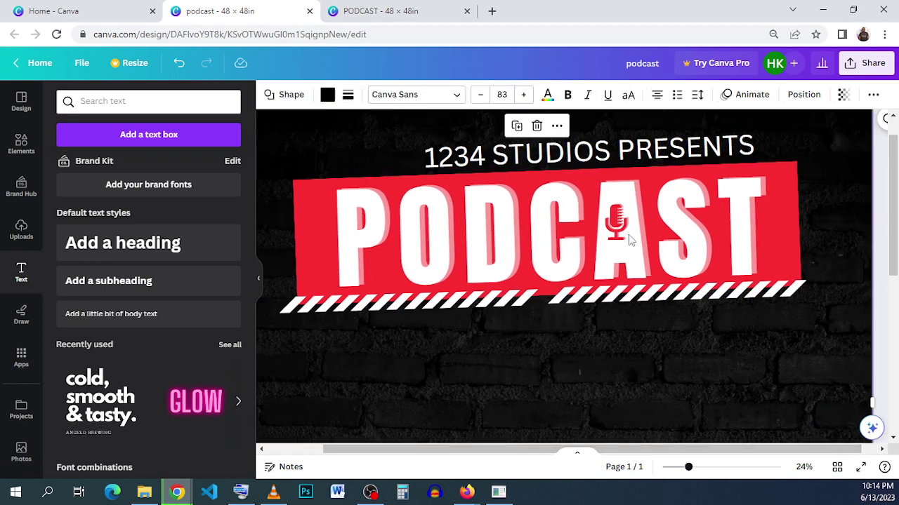
left_click(661, 156)
left_click_drag(658, 156, 681, 152)
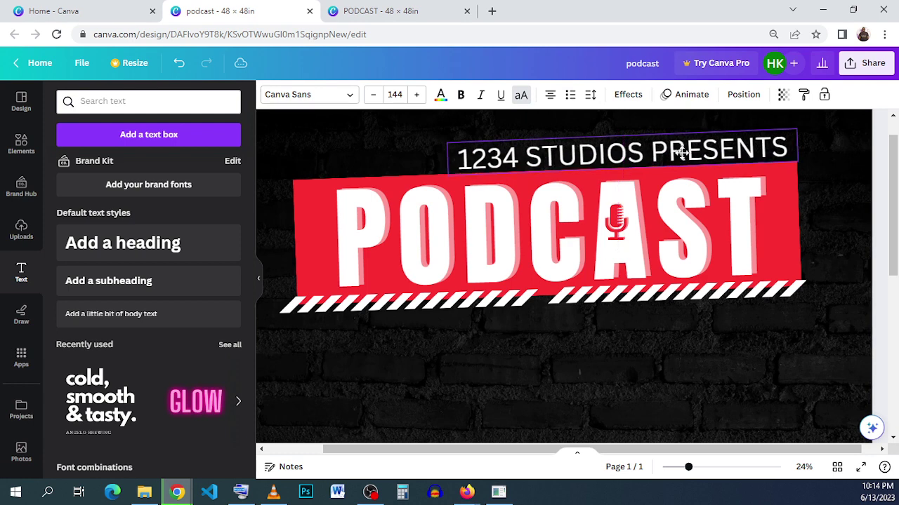
left_click(522, 394)
left_click_drag(507, 454, 478, 453)
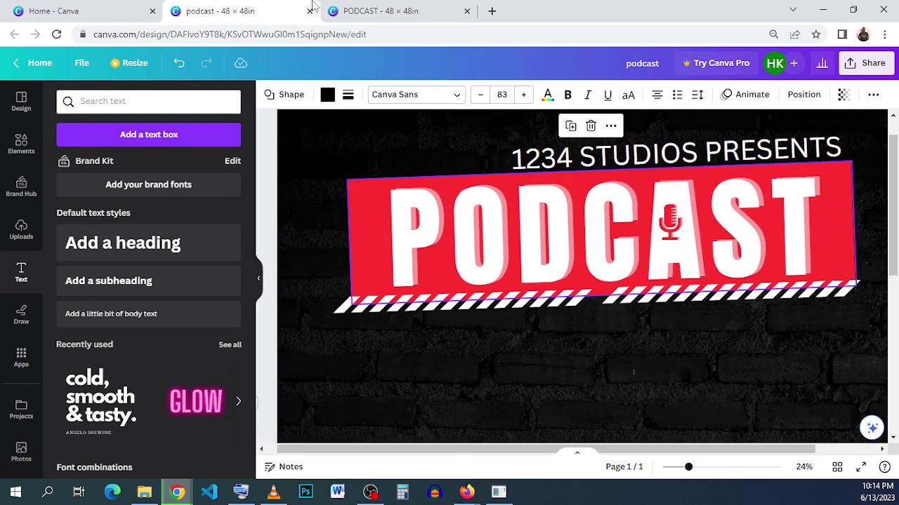
Review the reference flyer, then search Google Images for microphone in a new browser tab.
left_click(353, 8)
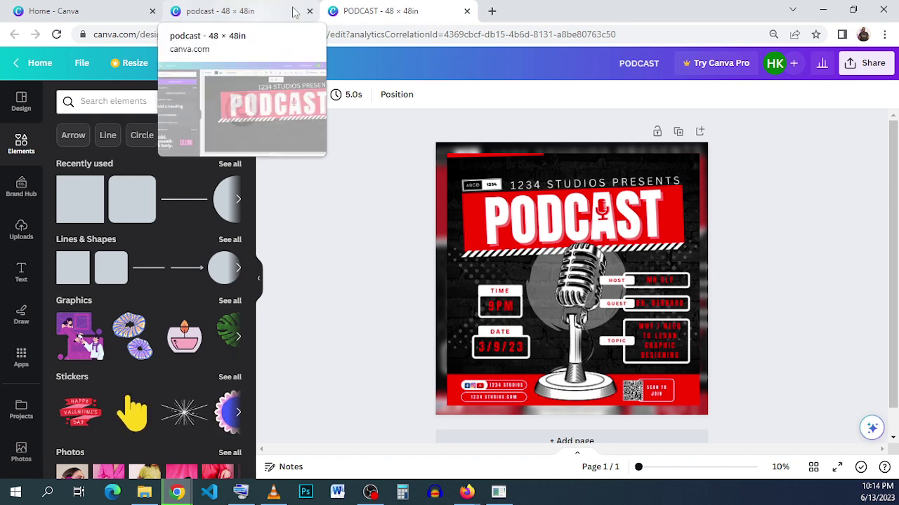
left_click(492, 11)
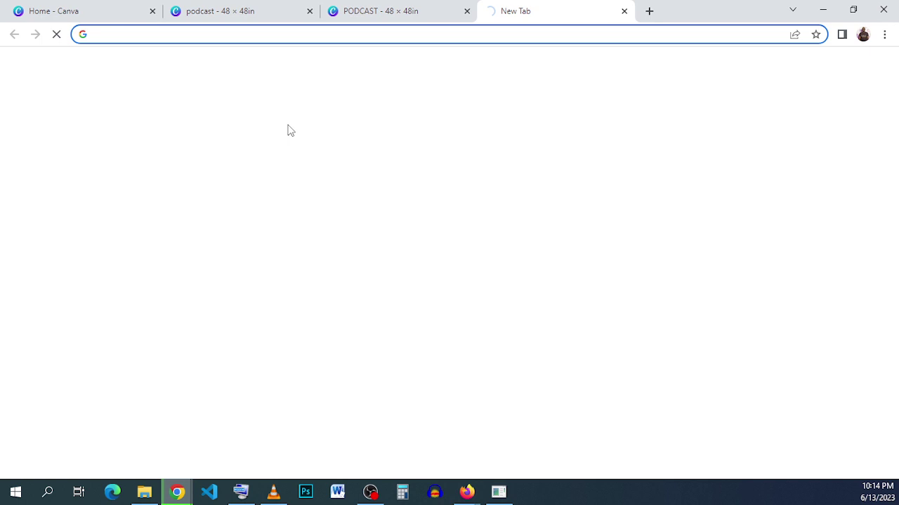
type("micr`ophone")
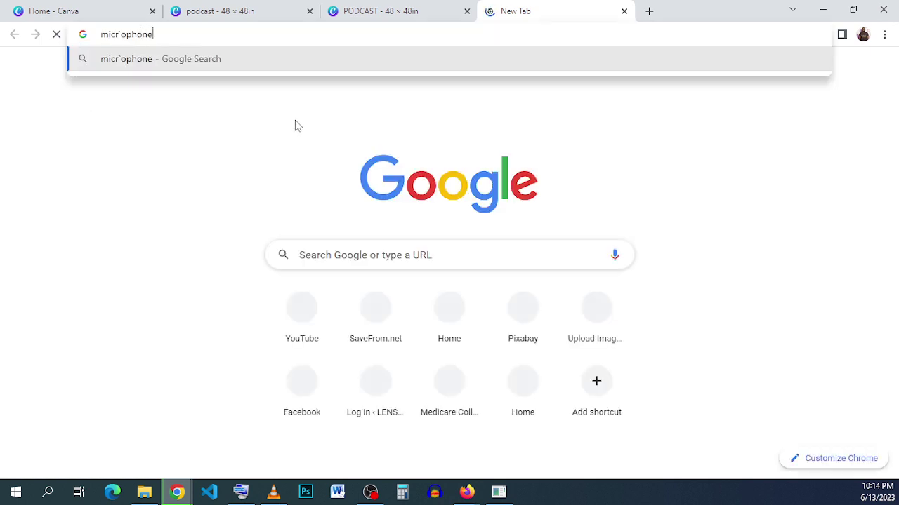
key("Return")
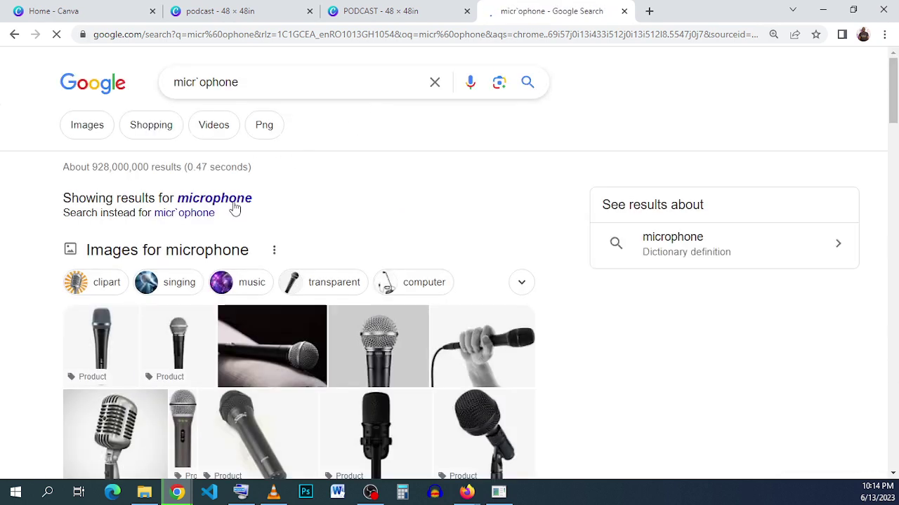
left_click(85, 127)
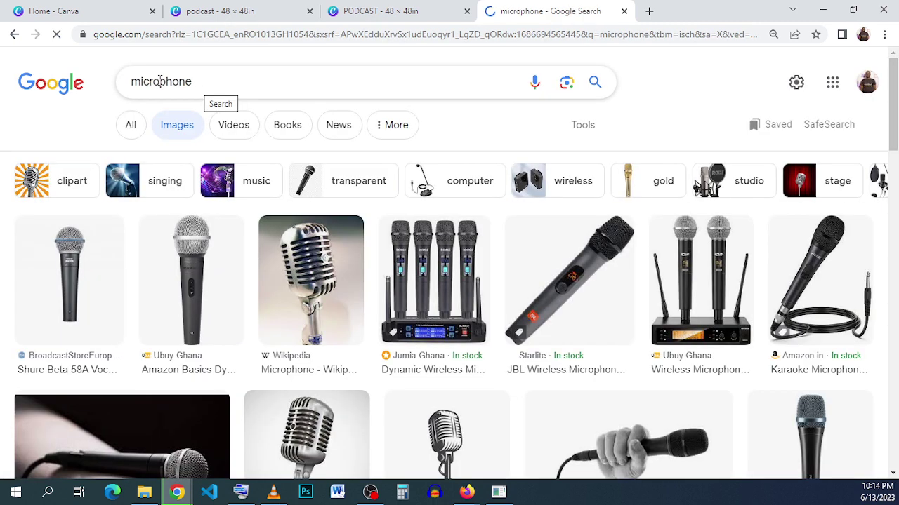
Browse the microphone image results for a vintage microphone on a stand like the one in the reference flyer.
scroll(531, 227, "down", 5)
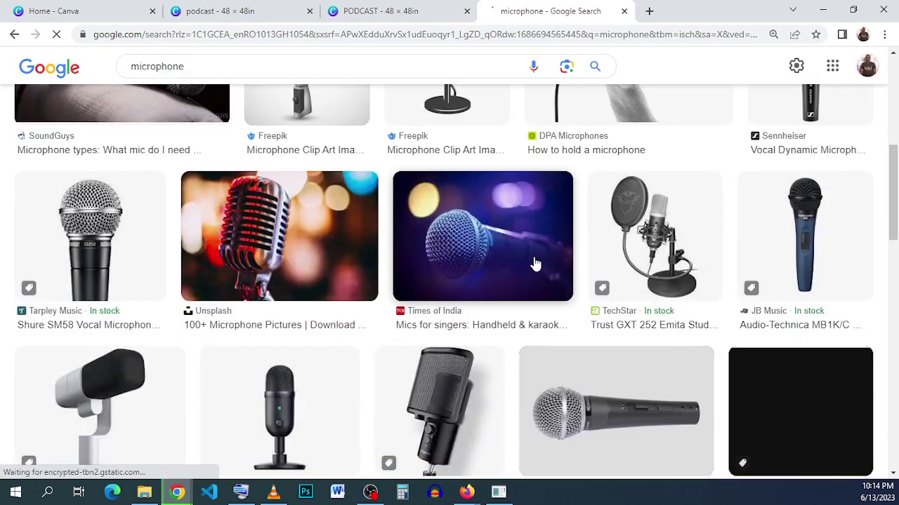
scroll(533, 263, "up", 2)
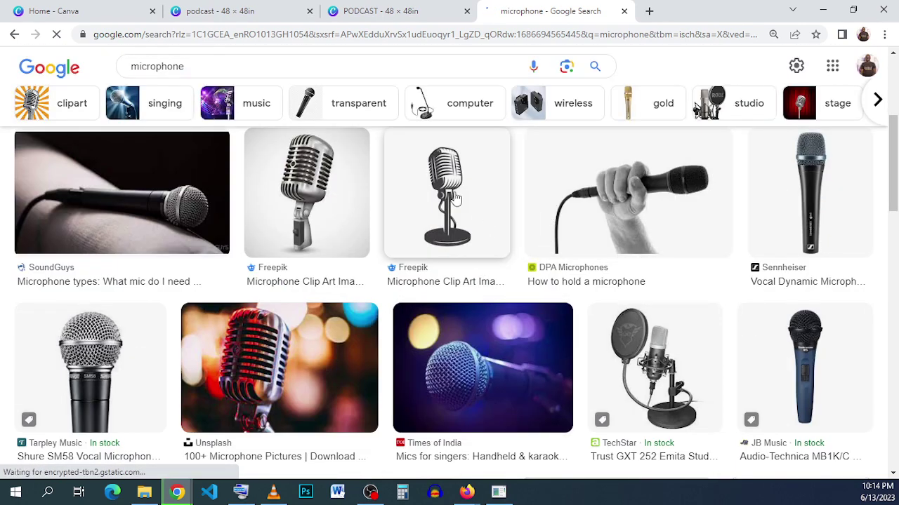
left_click(383, 11)
left_click(582, 12)
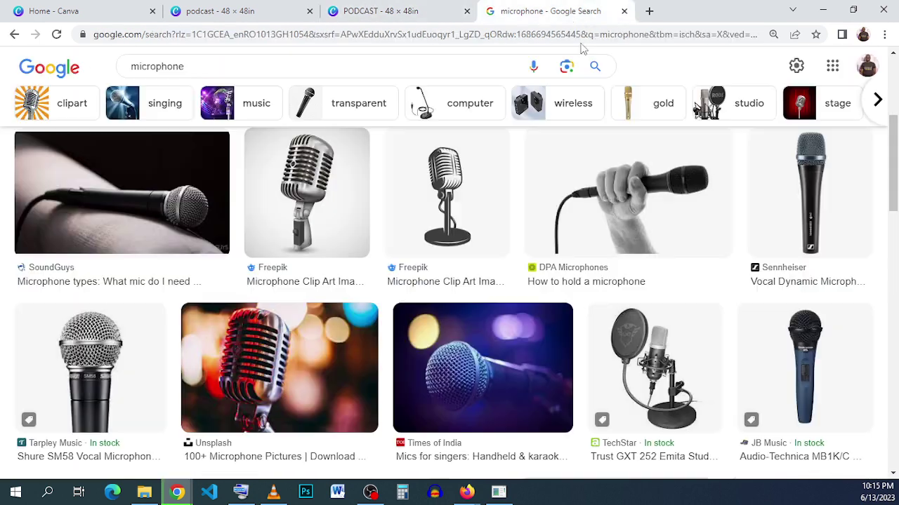
scroll(460, 211, "down", 4)
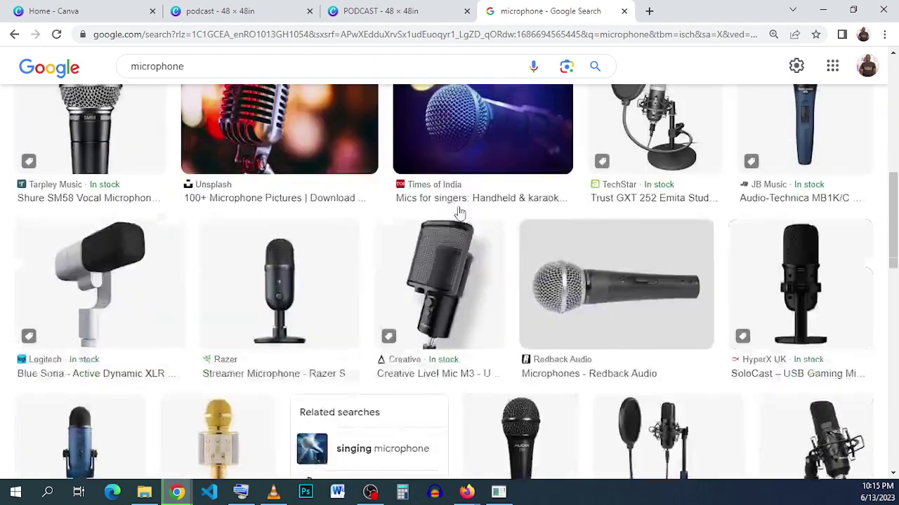
scroll(462, 213, "down", 9)
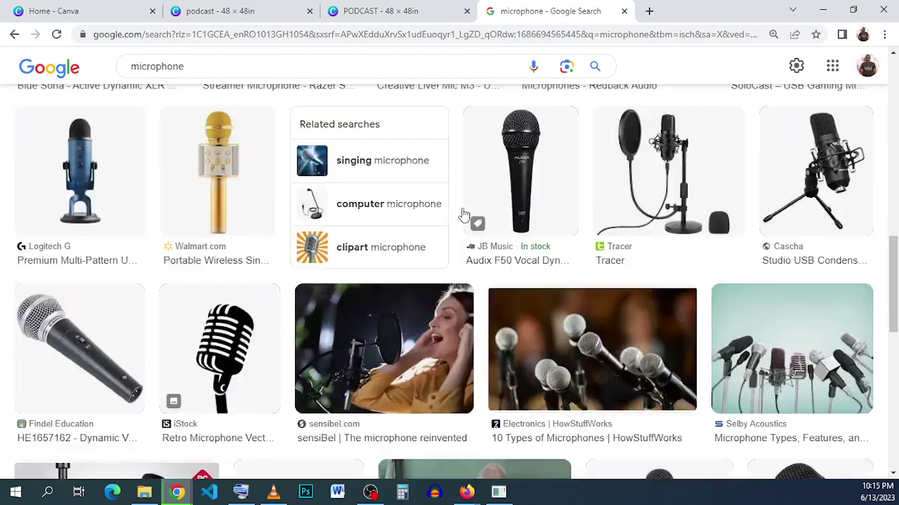
scroll(462, 212, "down", 3)
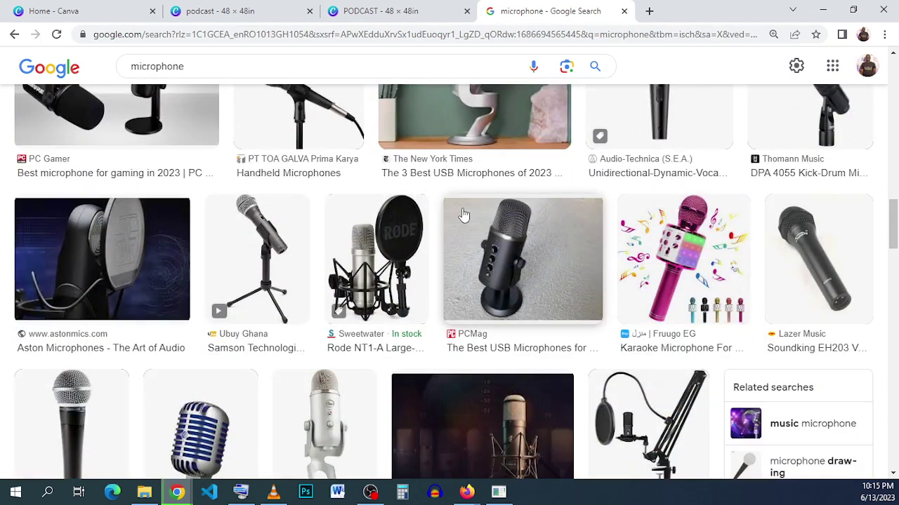
scroll(464, 214, "down", 9)
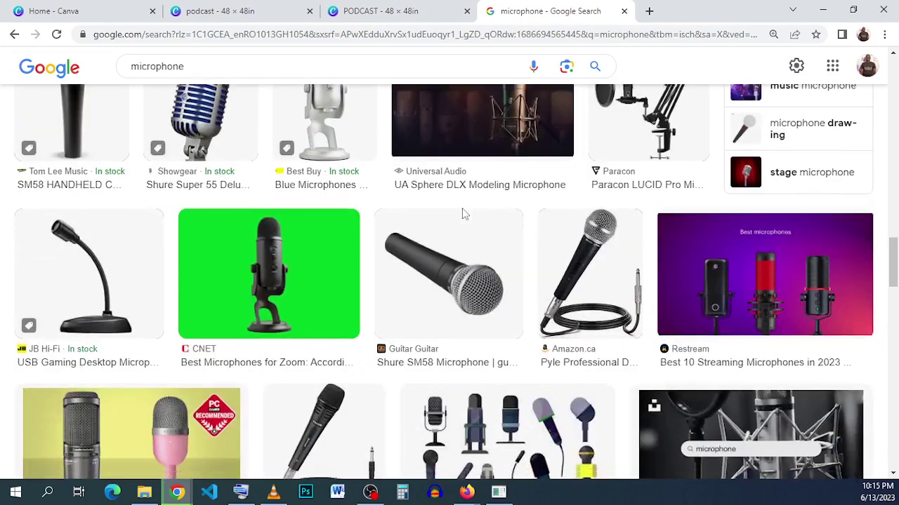
scroll(463, 214, "down", 6)
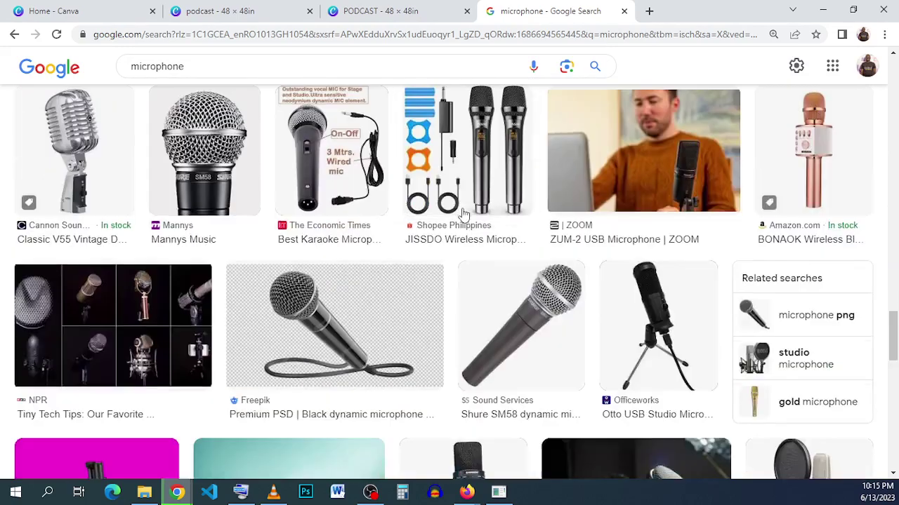
scroll(463, 214, "down", 1)
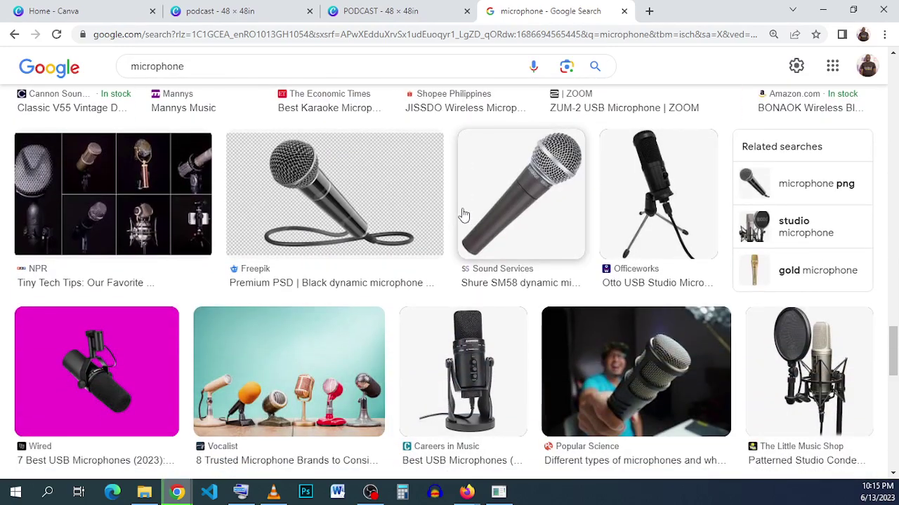
scroll(463, 214, "down", 10)
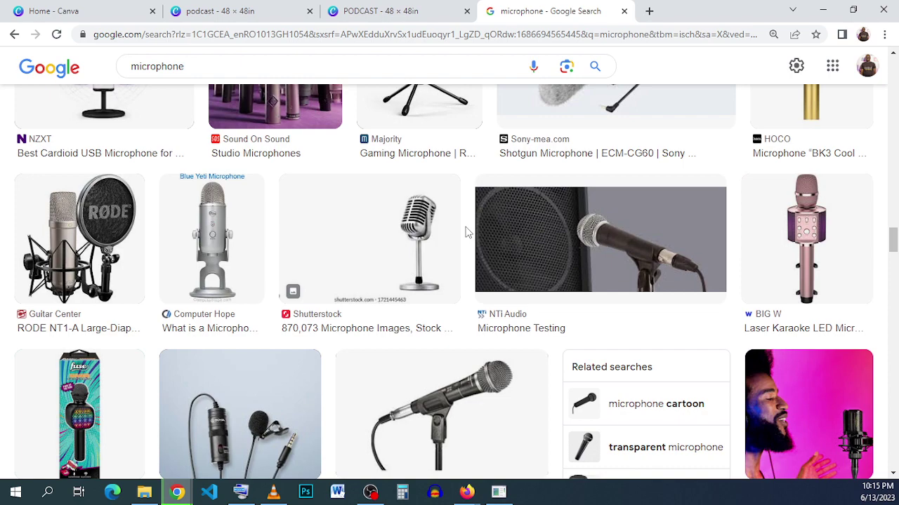
scroll(365, 265, "down", 6)
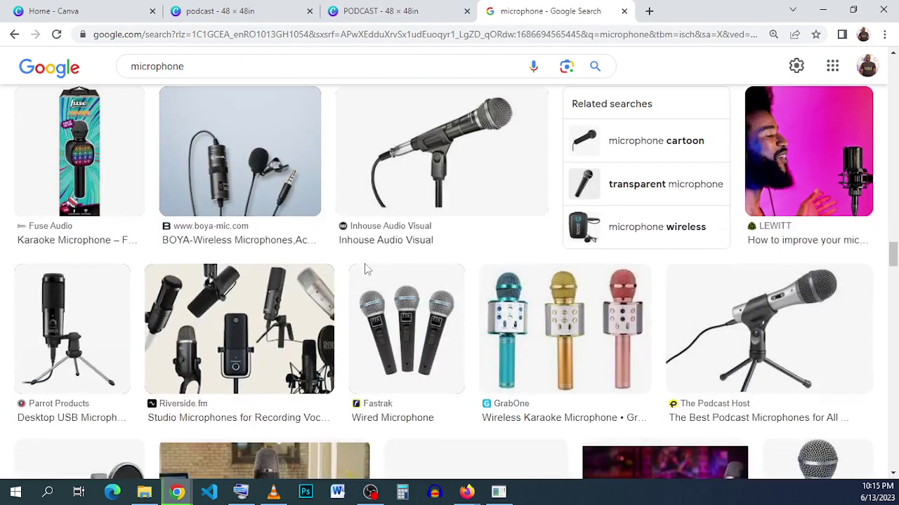
scroll(367, 267, "down", 4)
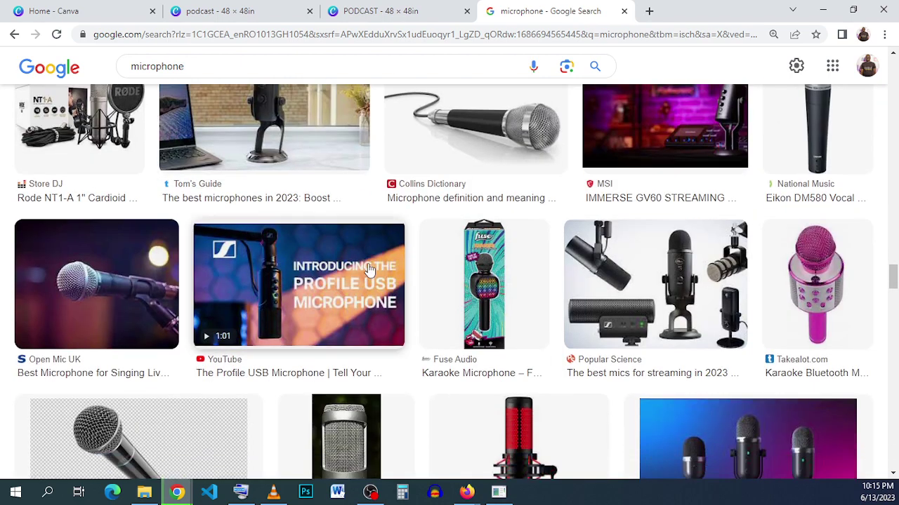
scroll(368, 269, "down", 9)
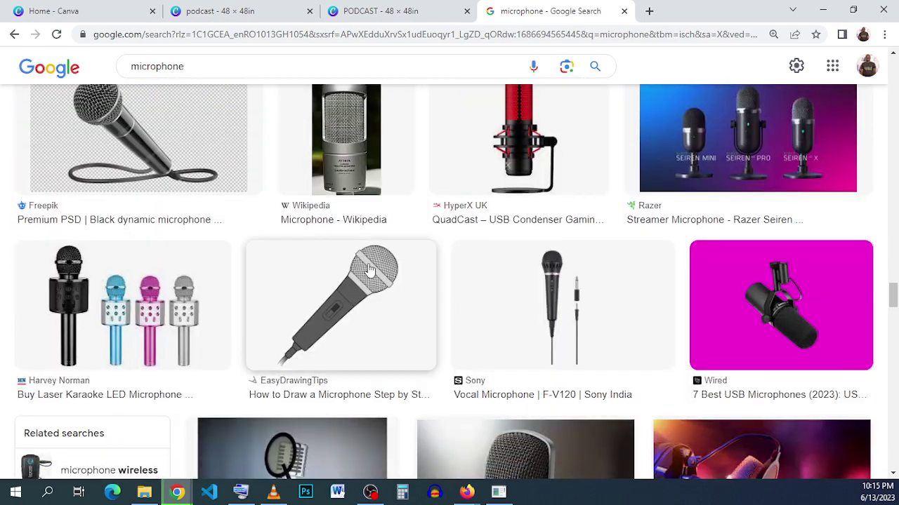
scroll(370, 270, "down", 6)
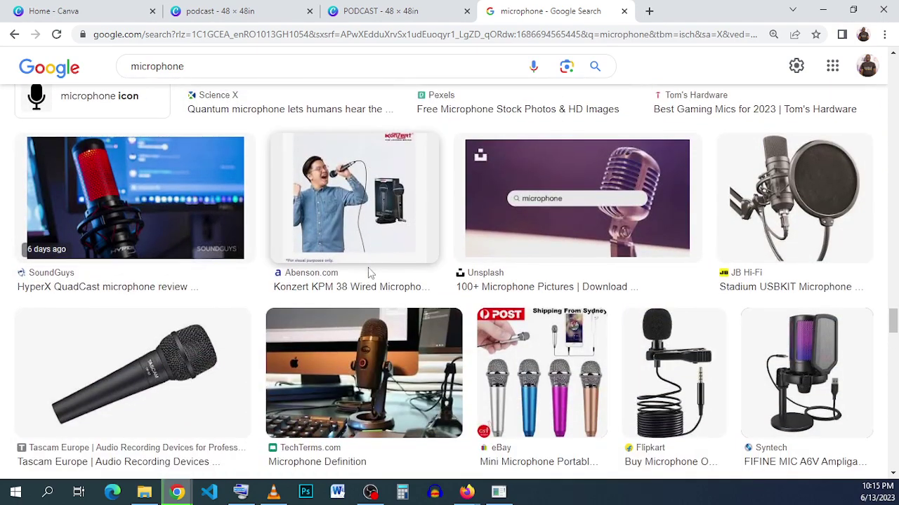
scroll(370, 279, "down", 4)
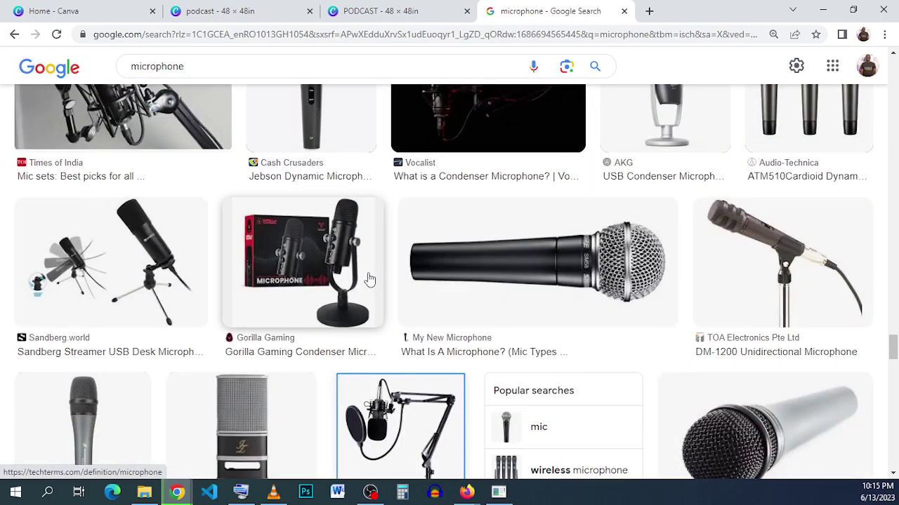
scroll(370, 278, "down", 5)
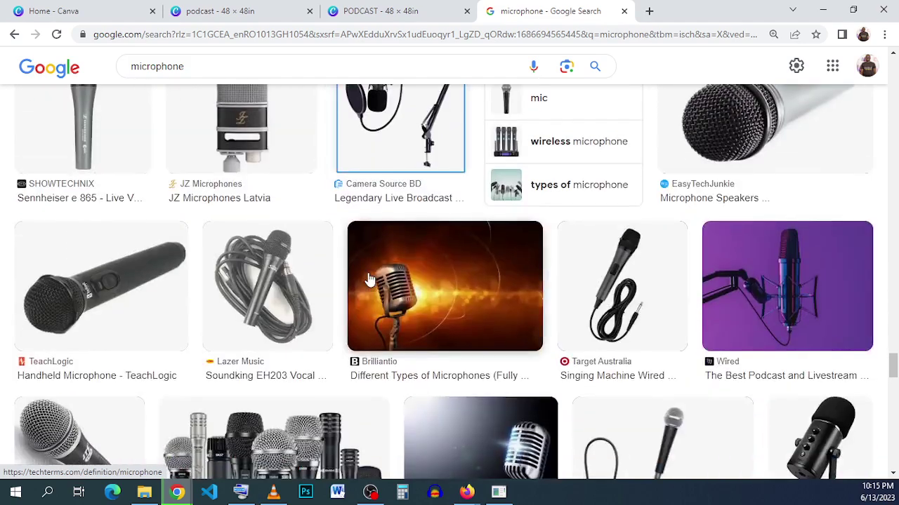
scroll(370, 279, "down", 4)
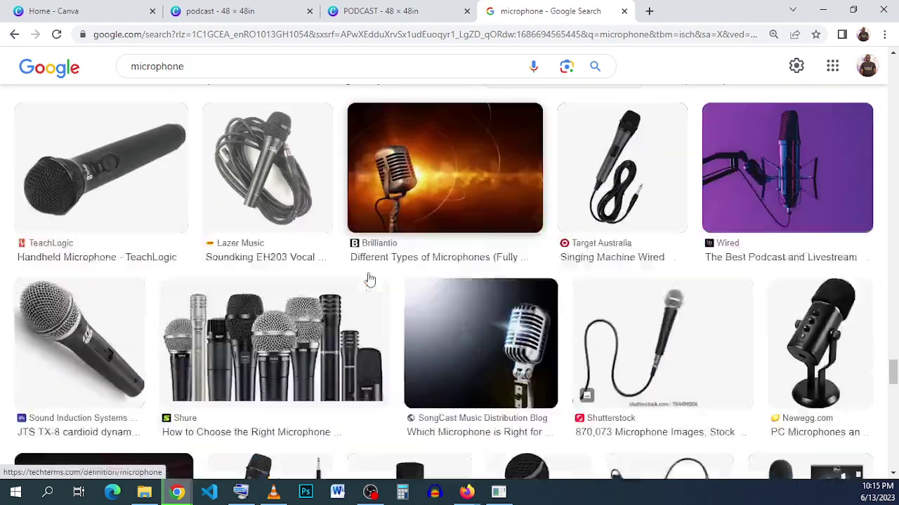
scroll(370, 279, "up", 15)
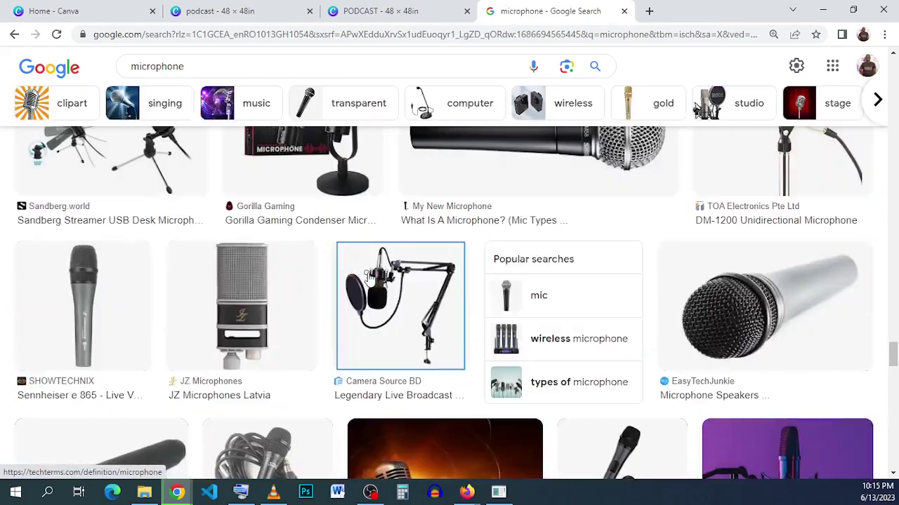
scroll(370, 279, "up", 12)
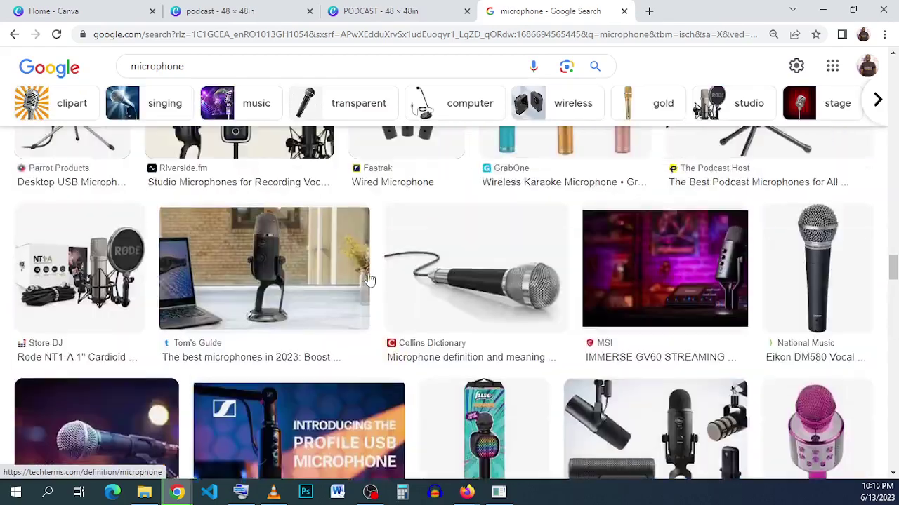
Go back through the microphone image results to the first rows, looking for a suitable vintage microphone.
scroll(370, 278, "up", 2)
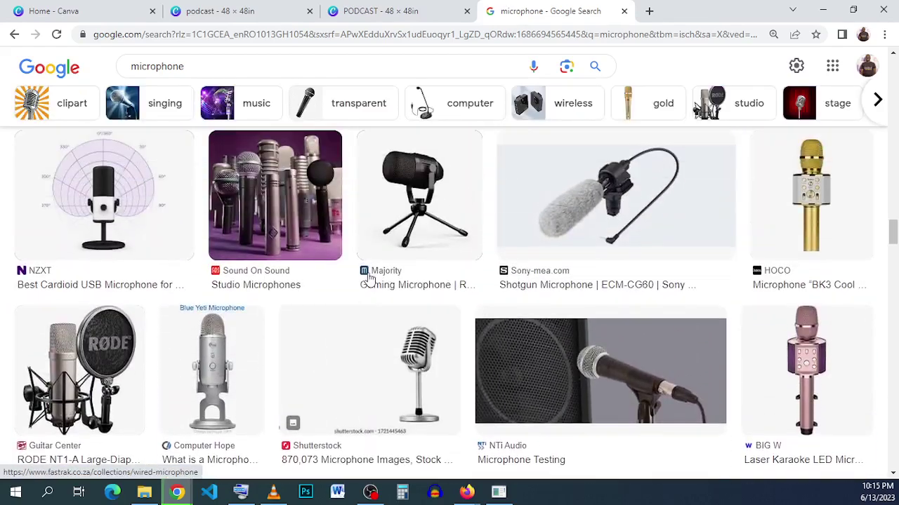
scroll(414, 354, "up", 12)
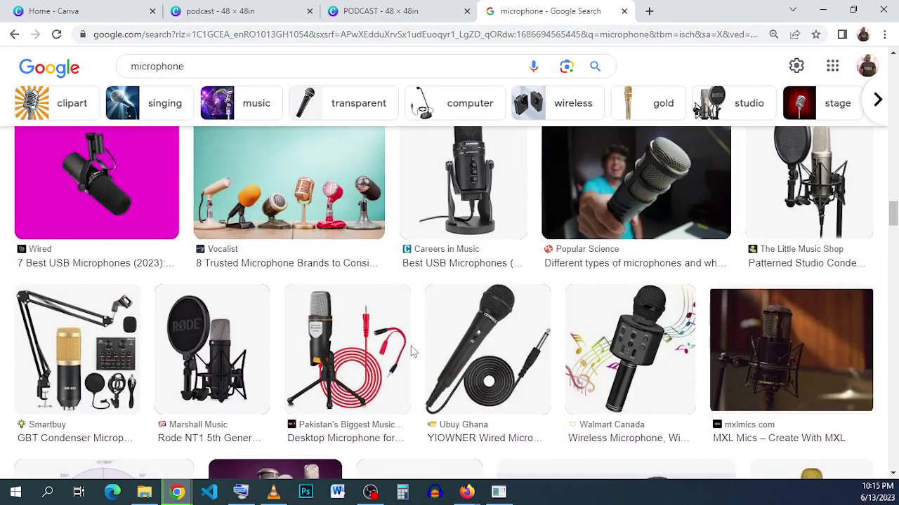
scroll(414, 354, "up", 15)
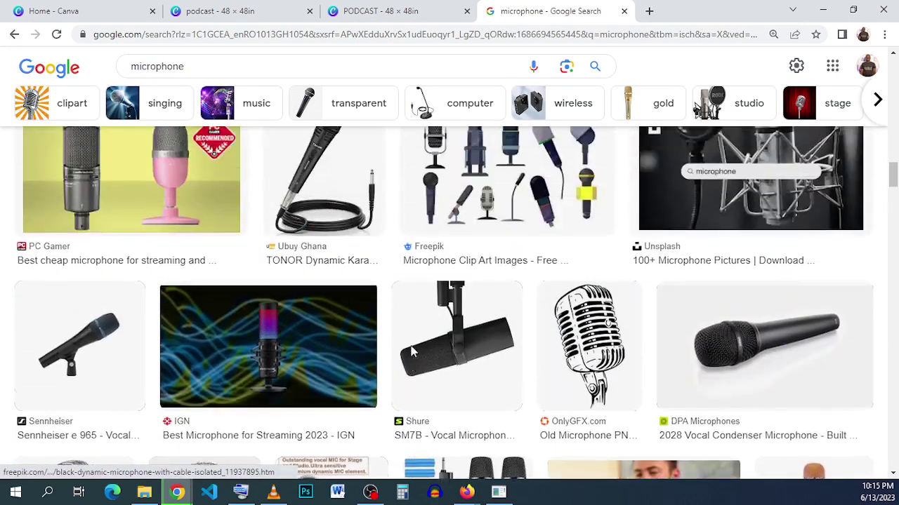
scroll(412, 352, "up", 12)
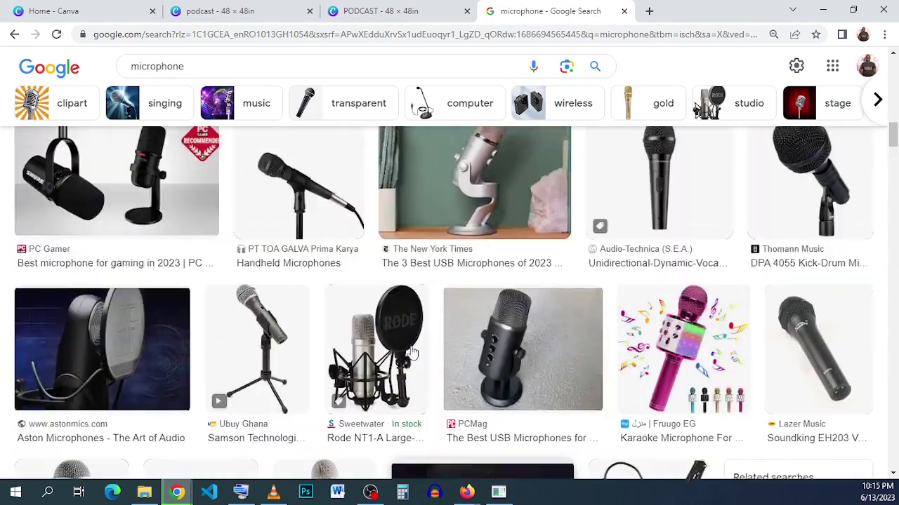
scroll(412, 352, "up", 12)
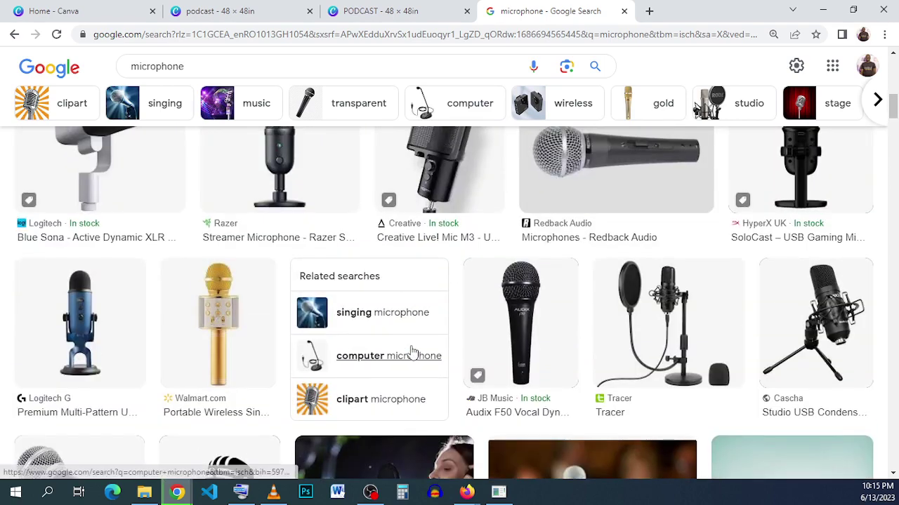
scroll(412, 353, "up", 4)
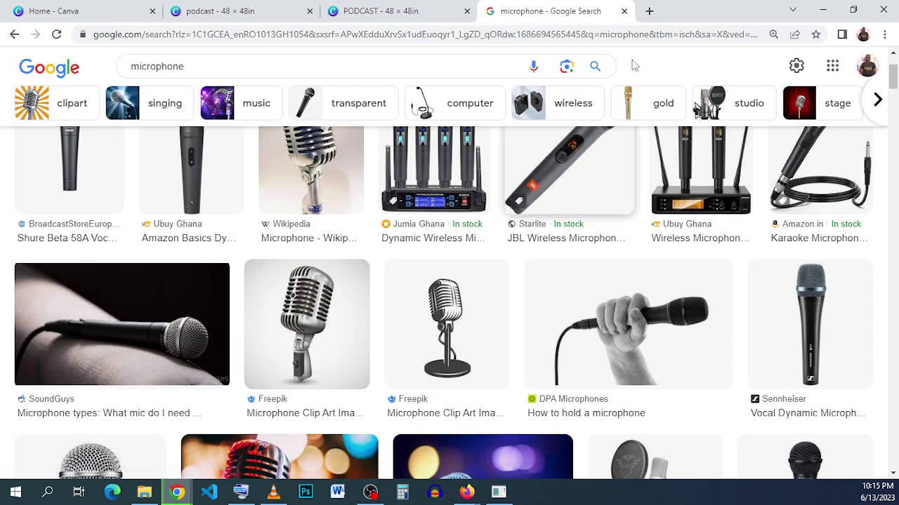
scroll(428, 361, "up", 2)
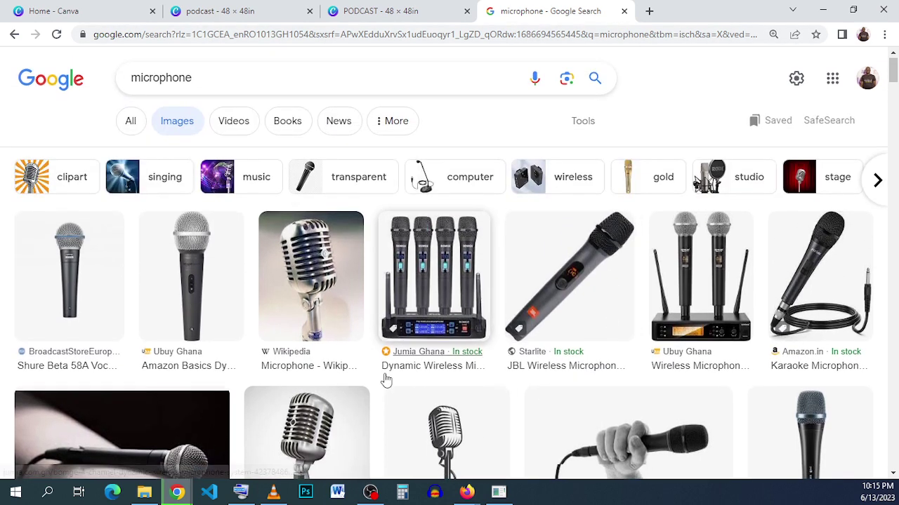
scroll(386, 376, "down", 1)
Open the remove.bg/upload page in a new browser tab, ready for a background removal.
left_click(647, 12)
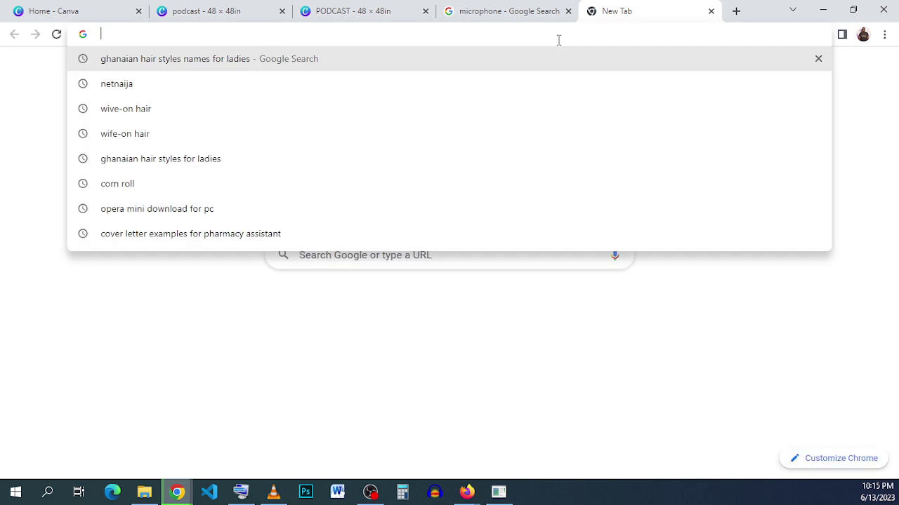
type("re")
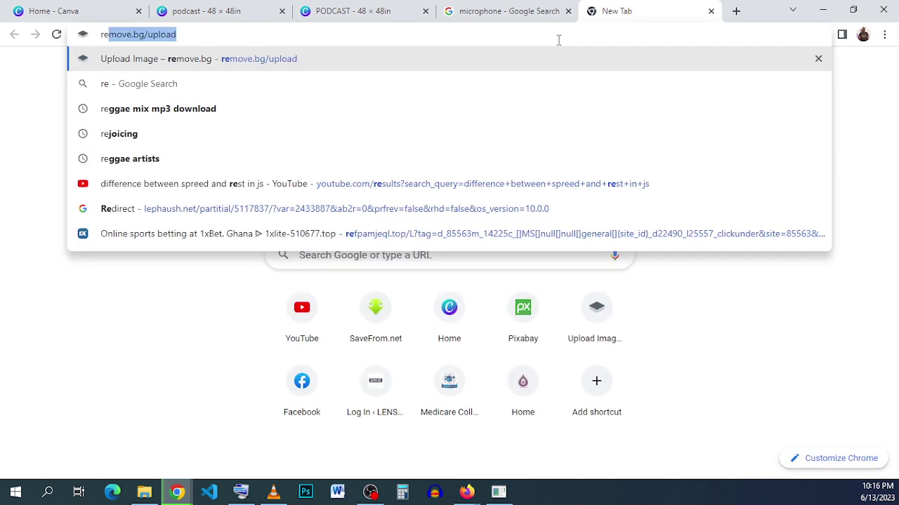
key("Return")
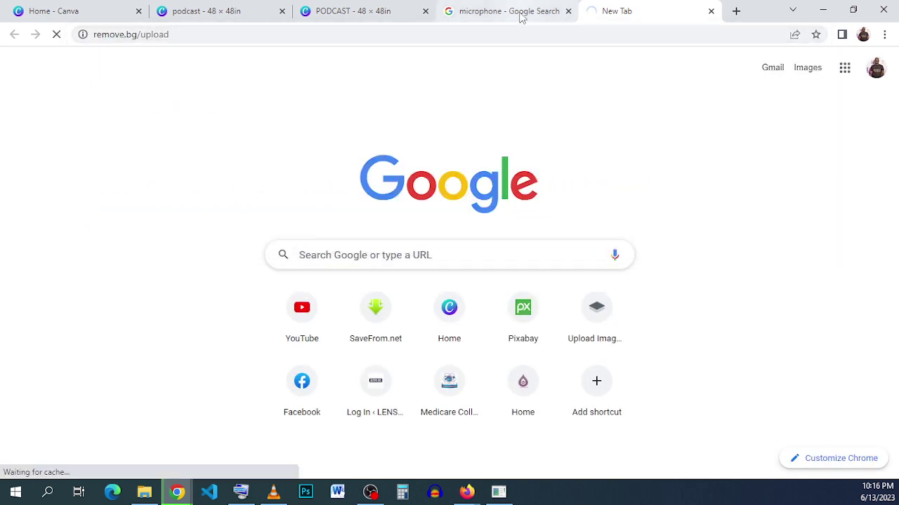
left_click(522, 12)
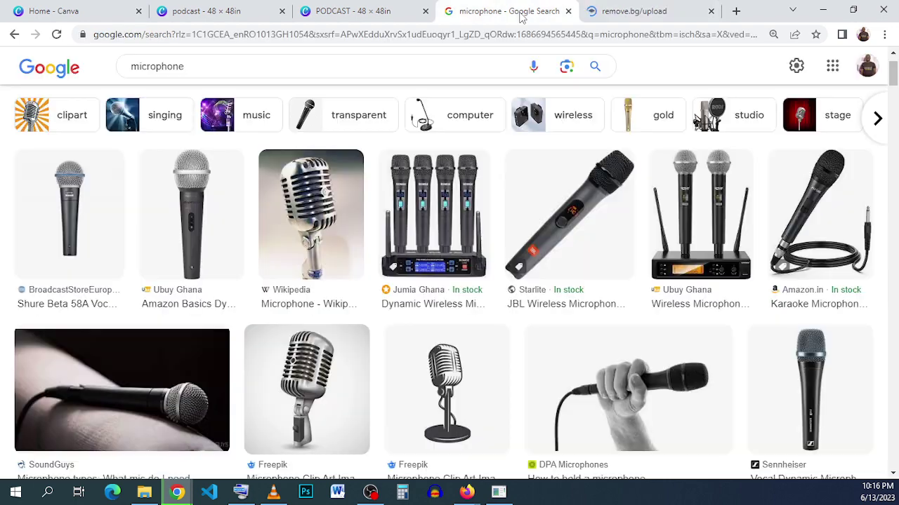
left_click(663, 10)
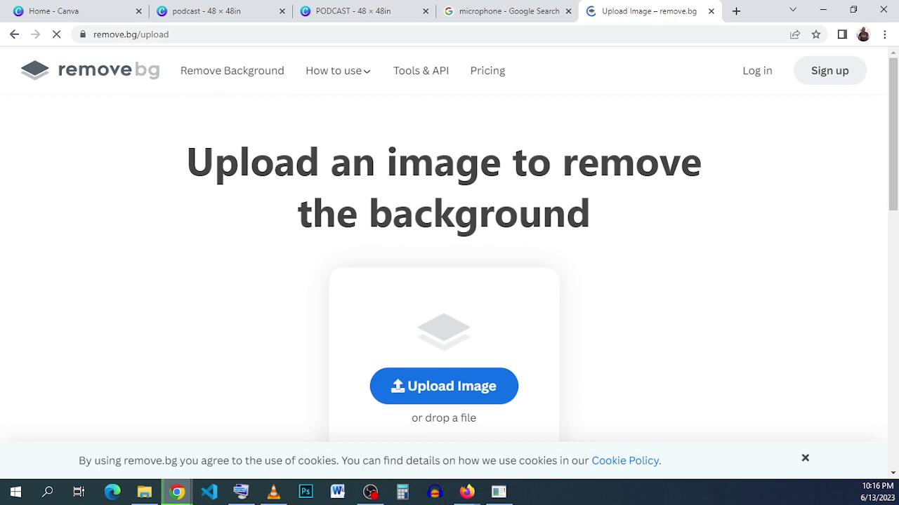
Return to the microphone image results and open the preview of Freepik's black vintage microphone on a stand.
left_click(516, 13)
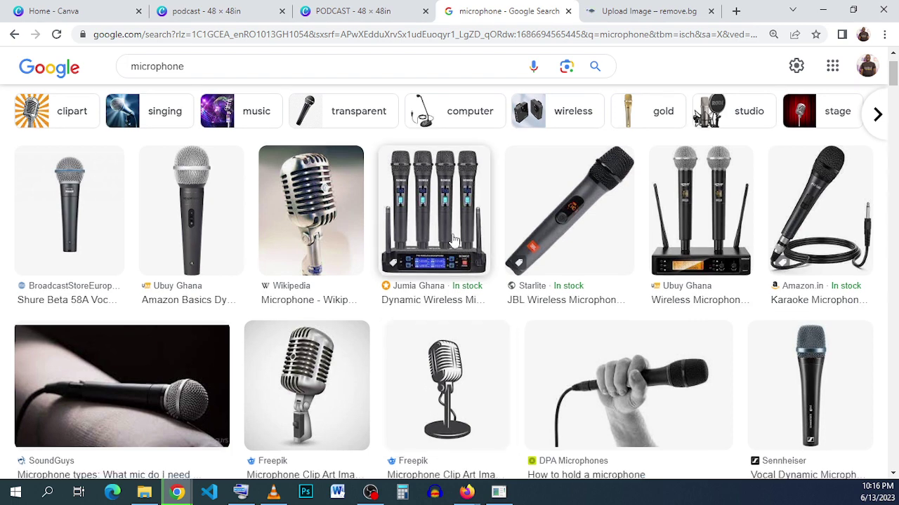
scroll(464, 261, "down", 2)
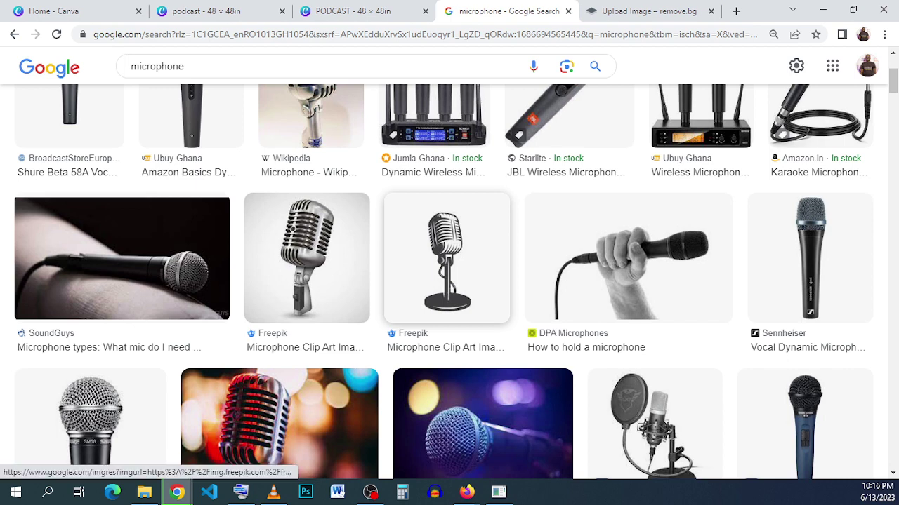
left_click(448, 287)
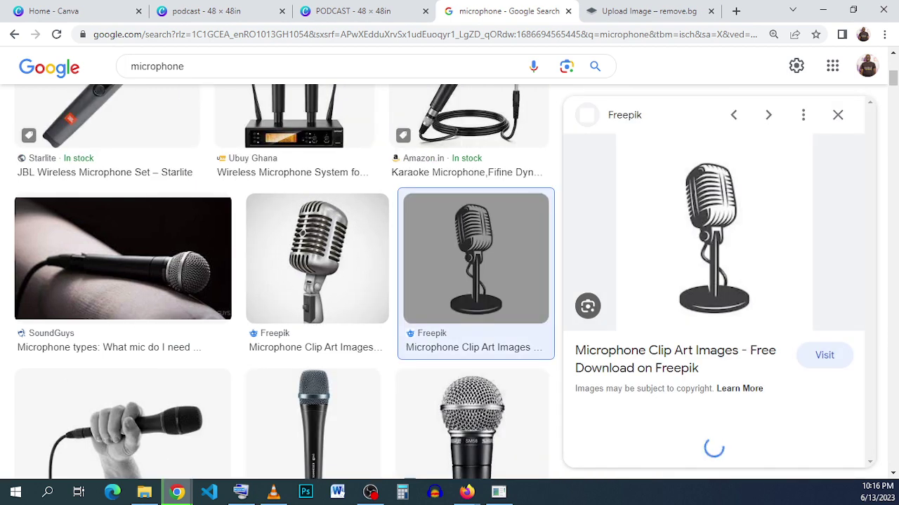
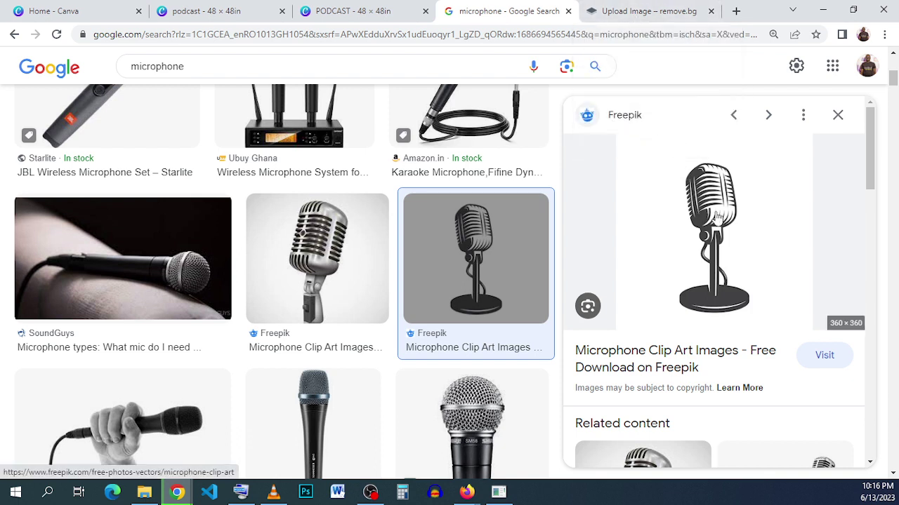
Try to transfer the Freepik vintage microphone image directly from the search preview into remove.bg.
left_click_drag(714, 221, 516, 241)
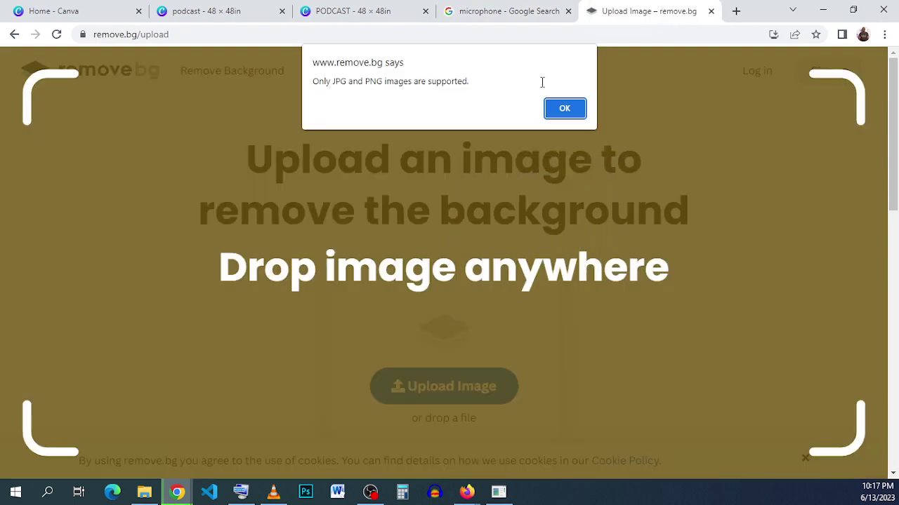
left_click(558, 111)
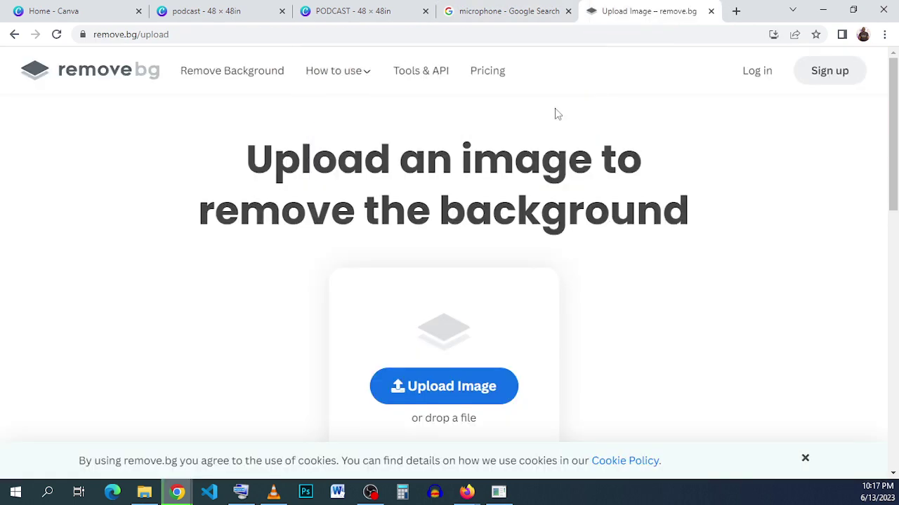
left_click(517, 9)
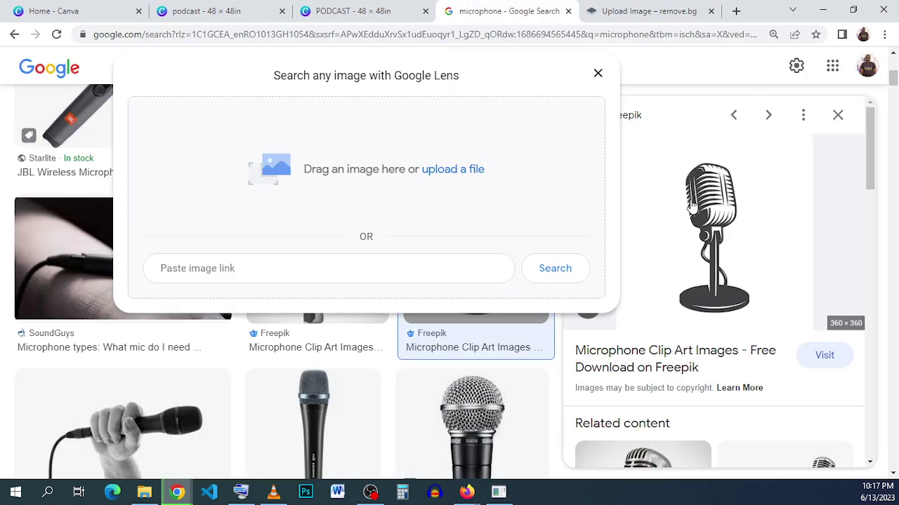
left_click_drag(692, 208, 569, 182)
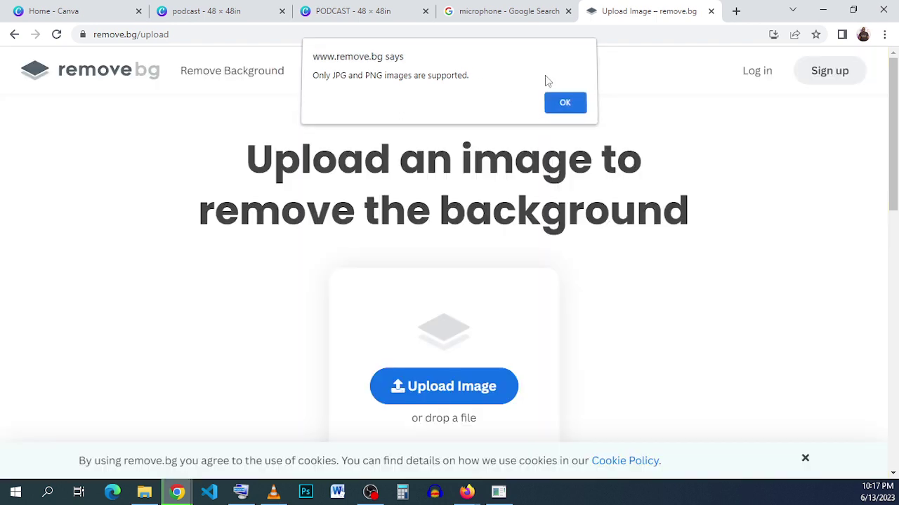
left_click(564, 108)
left_click(528, 13)
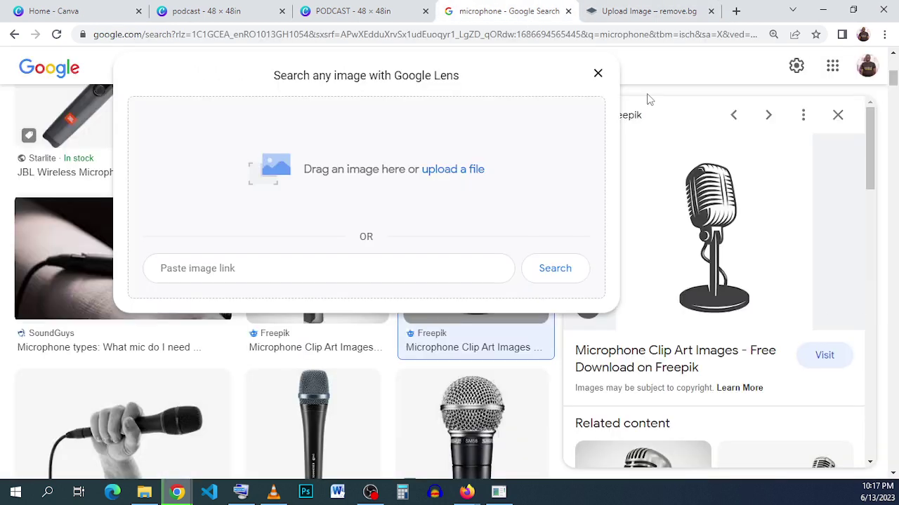
left_click(596, 74)
Browse the related microphone images and open the preview of Shutterstock's silver vintage microphone on a stand.
scroll(604, 151, "down", 4)
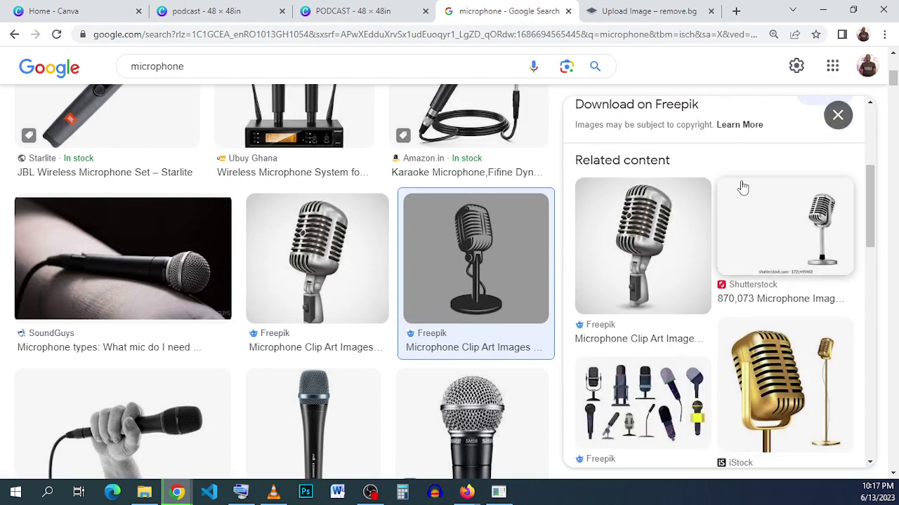
scroll(737, 245, "down", 8)
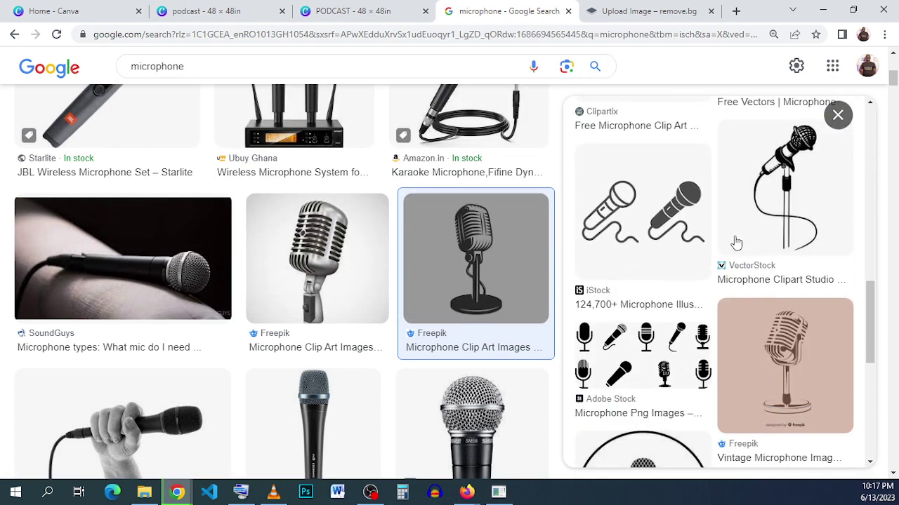
scroll(736, 242, "up", 5)
scroll(736, 244, "up", 6)
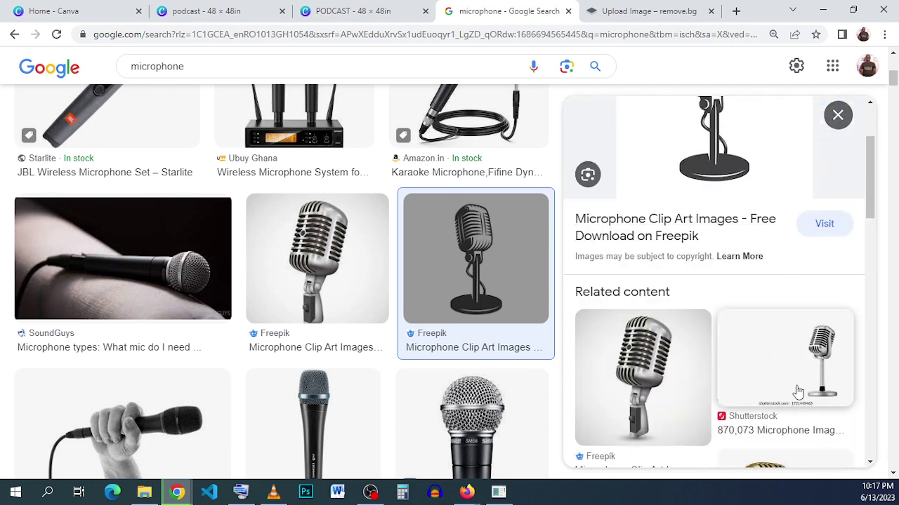
left_click(785, 358)
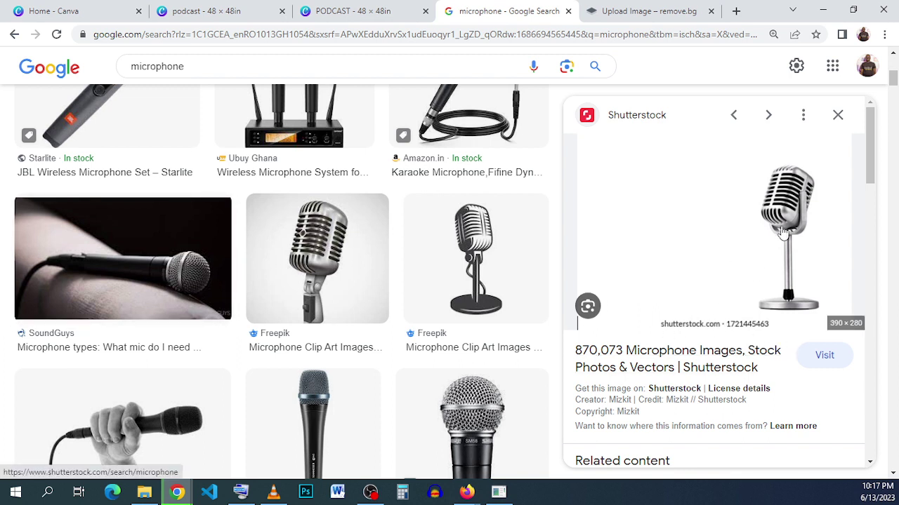
Try to transfer the Shutterstock silver microphone image directly from the search preview into remove.bg.
right_click(702, 257)
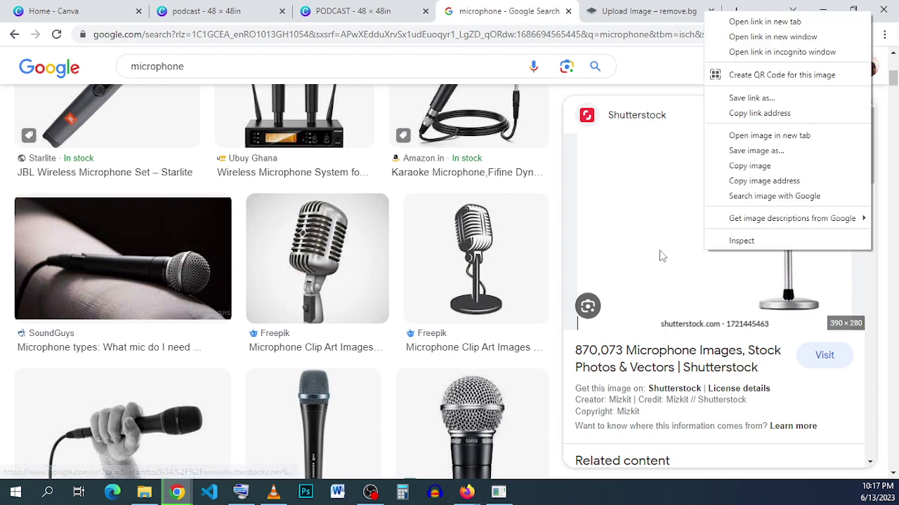
left_click(665, 94)
left_click_drag(664, 256, 510, 248)
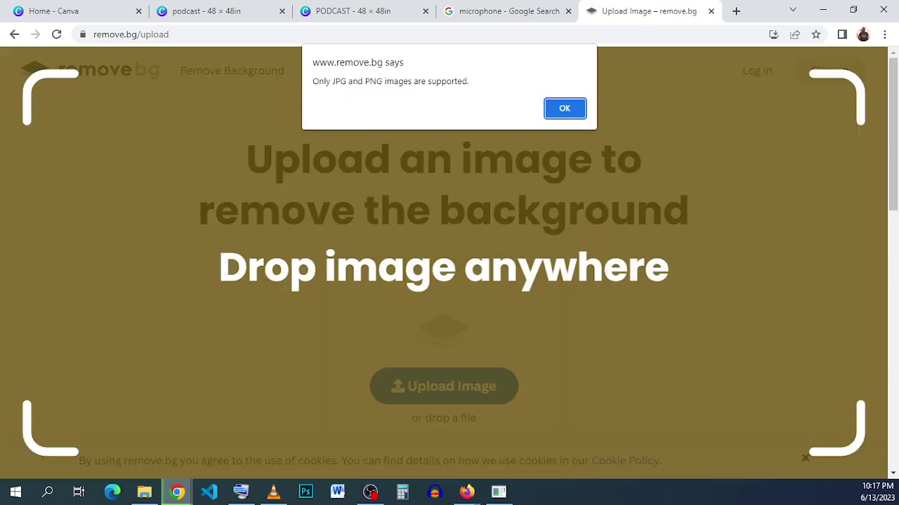
left_click(565, 108)
left_click(509, 11)
scroll(702, 231, "down", 5)
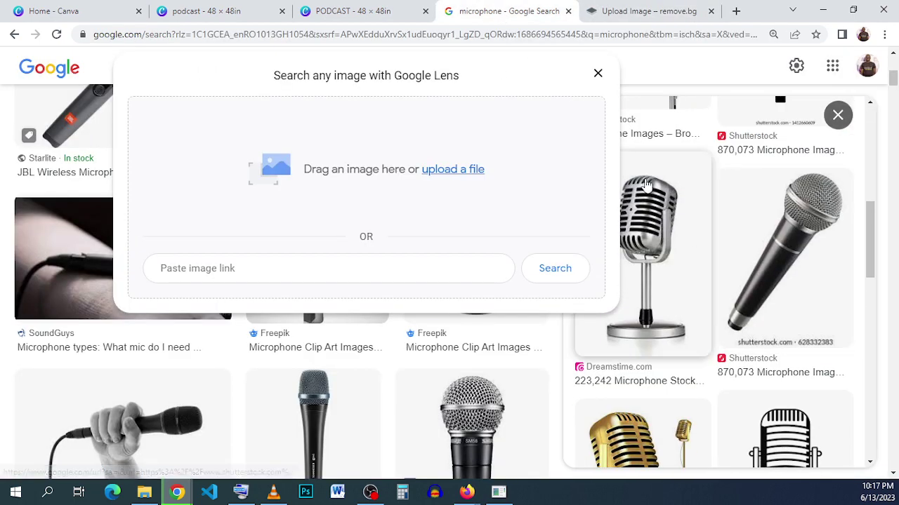
left_click(596, 75)
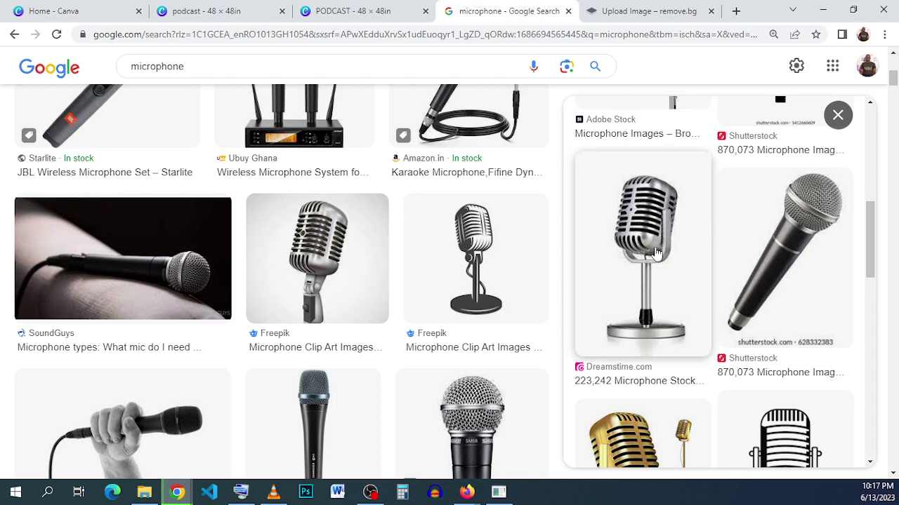
Compare the related microphone images and open the preview of Dreamstime's silver vintage microphone on a round stand.
scroll(726, 225, "down", 5)
scroll(726, 224, "up", 5)
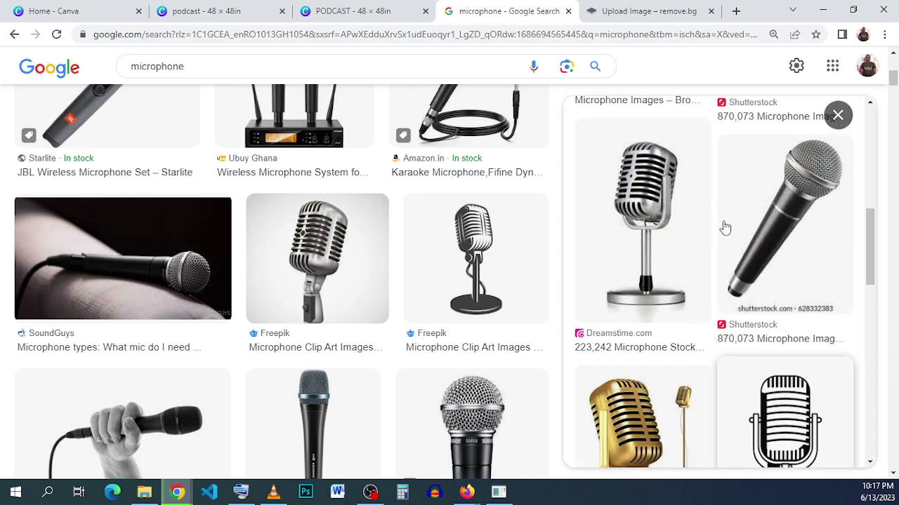
scroll(702, 228, "up", 5)
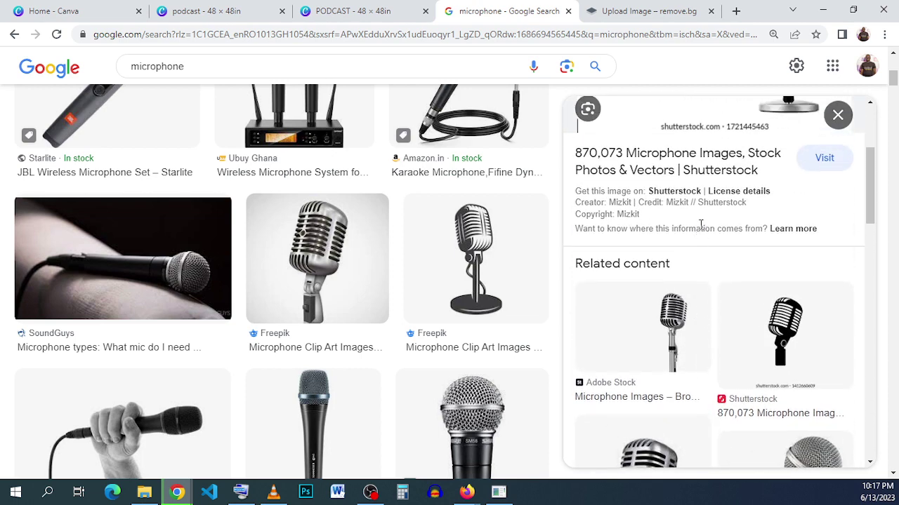
scroll(700, 225, "down", 6)
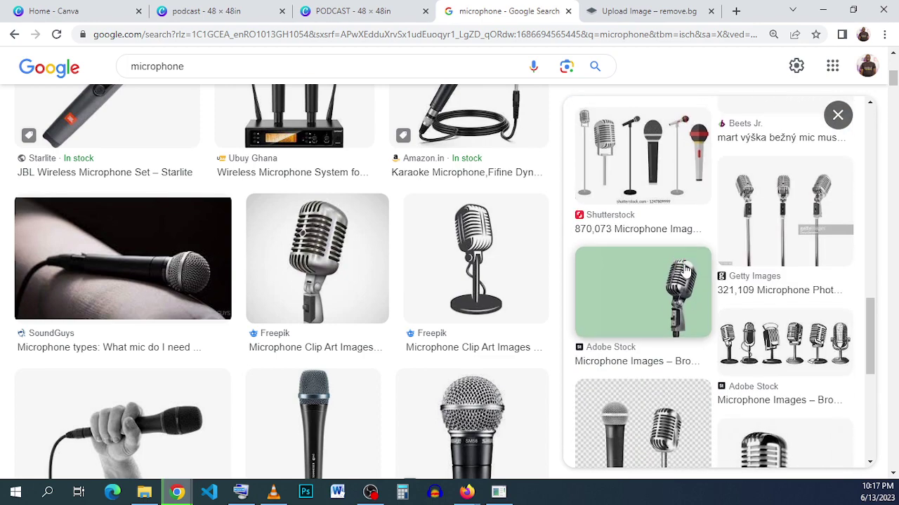
scroll(687, 270, "down", 3)
scroll(686, 270, "up", 5)
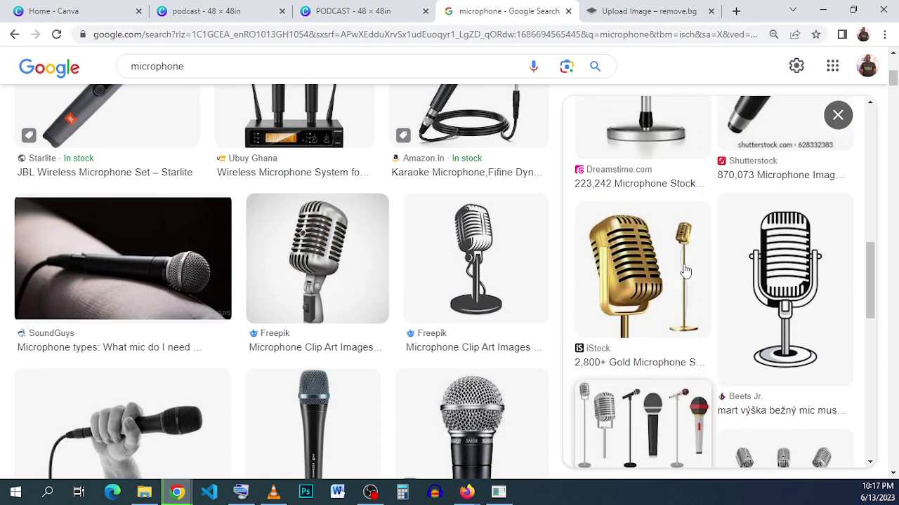
scroll(702, 253, "up", 3)
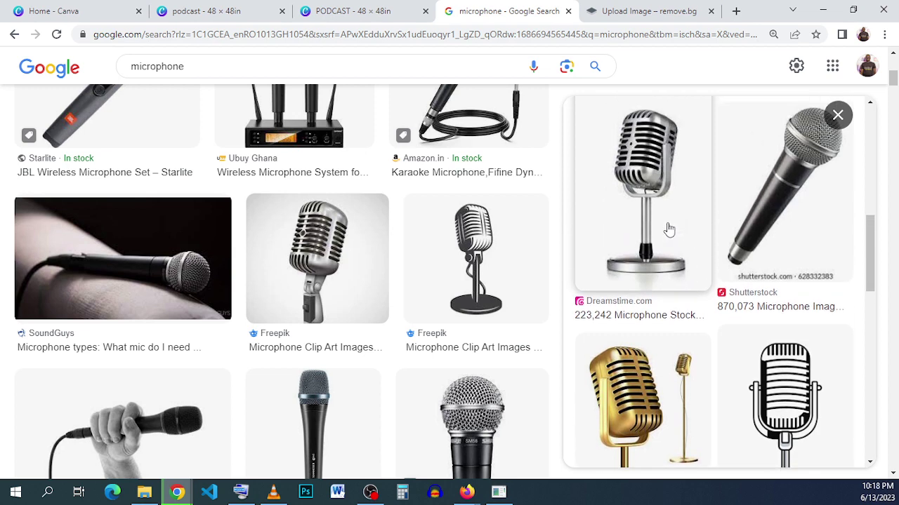
left_click(669, 230)
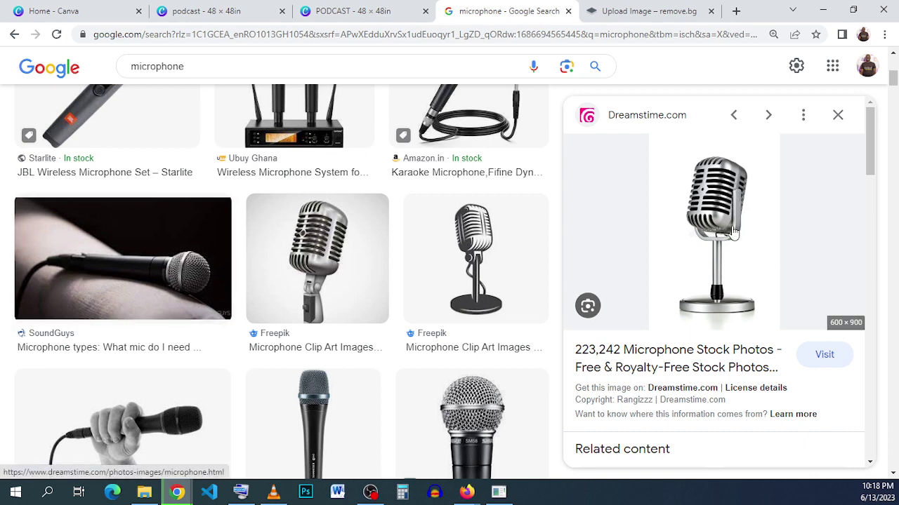
Try to transfer the Dreamstime silver microphone image directly from the search preview into remove.bg.
left_click_drag(730, 233, 482, 231)
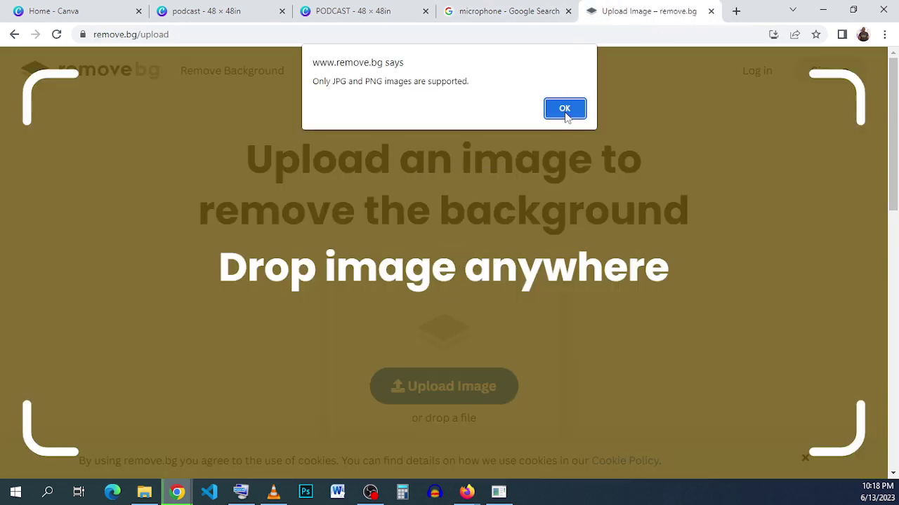
left_click(530, 9)
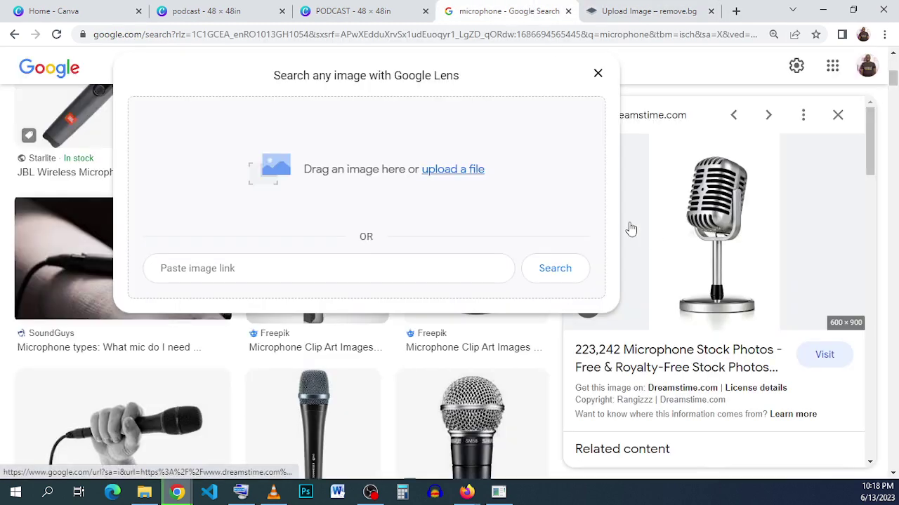
left_click(597, 74)
Browse further microphone image results and open the preview of Shutterstock's silver vintage microphone on a white background.
scroll(422, 208, "down", 5)
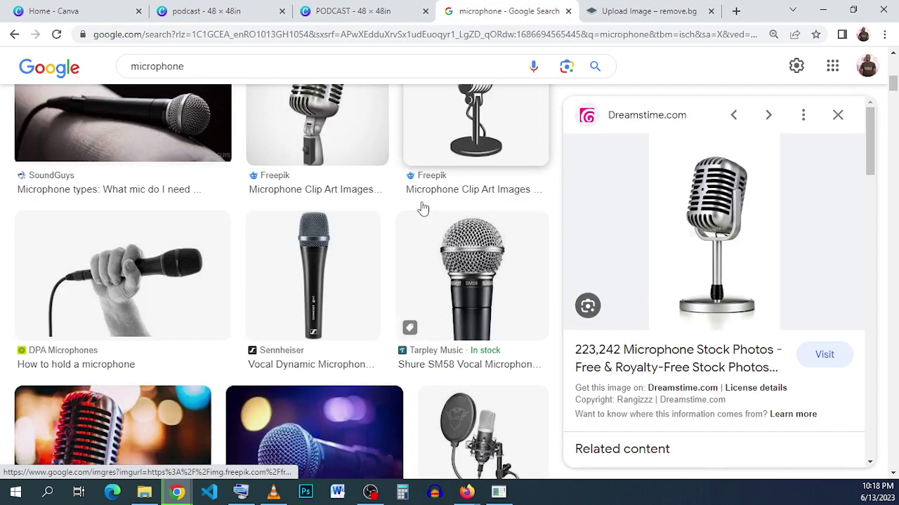
scroll(422, 208, "down", 5)
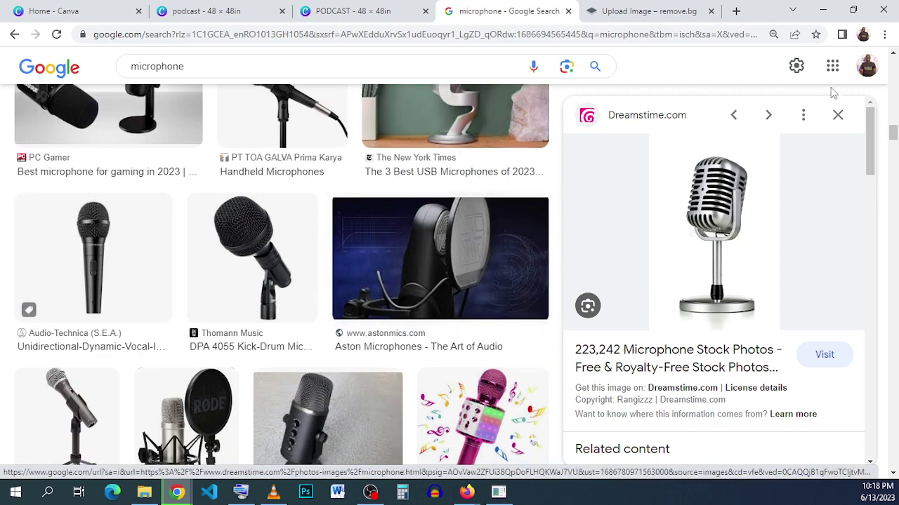
left_click(837, 116)
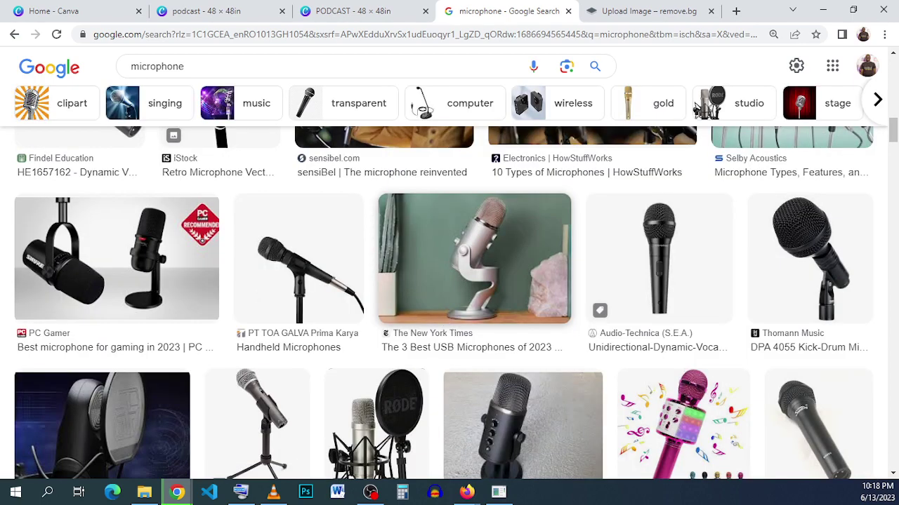
scroll(453, 324, "down", 5)
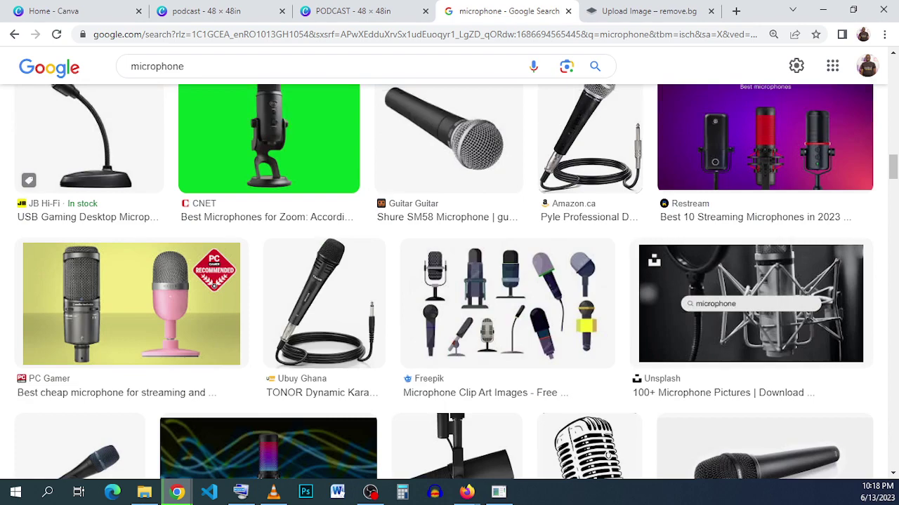
scroll(588, 341, "down", 3)
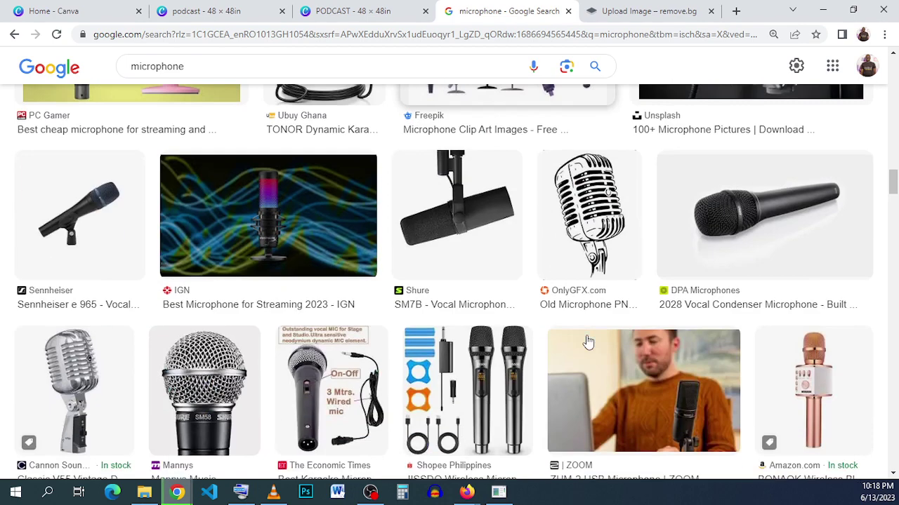
scroll(588, 342, "down", 5)
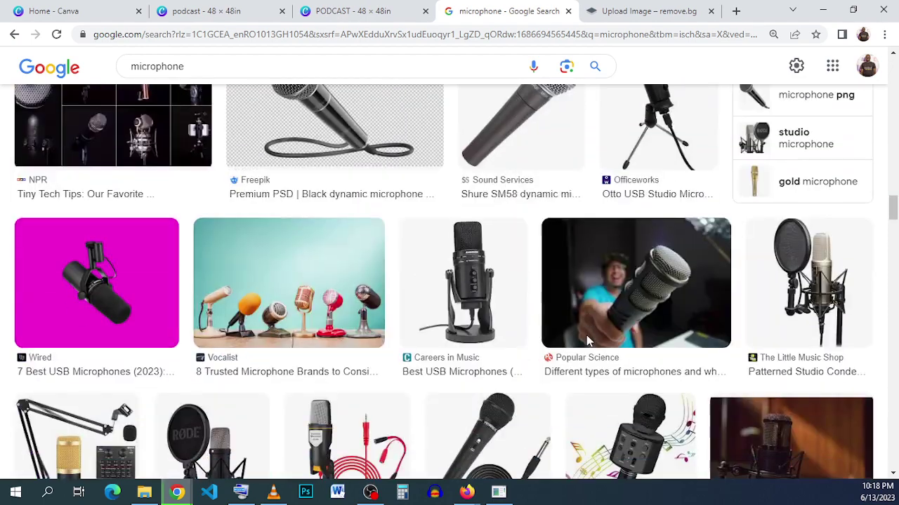
scroll(588, 342, "down", 3)
scroll(589, 342, "down", 1)
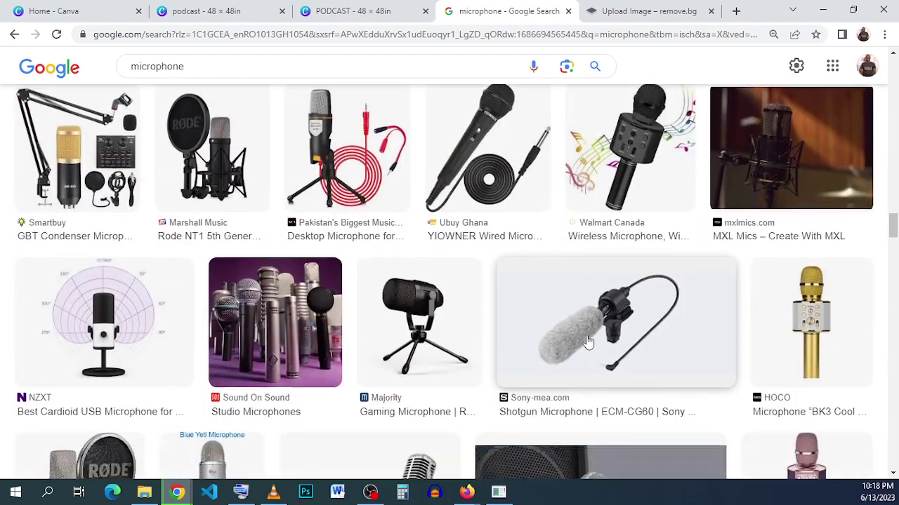
scroll(589, 342, "down", 3)
scroll(589, 342, "down", 2)
scroll(589, 342, "up", 2)
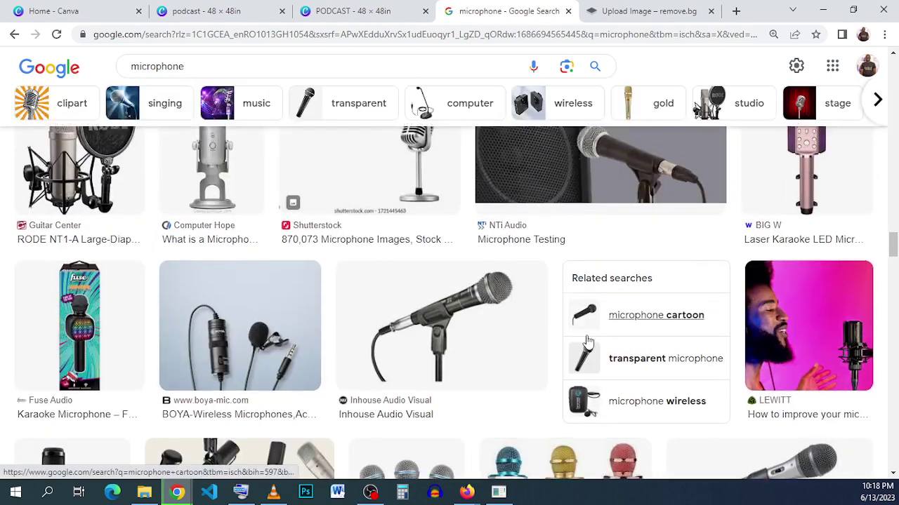
scroll(588, 342, "up", 1)
left_click(443, 225)
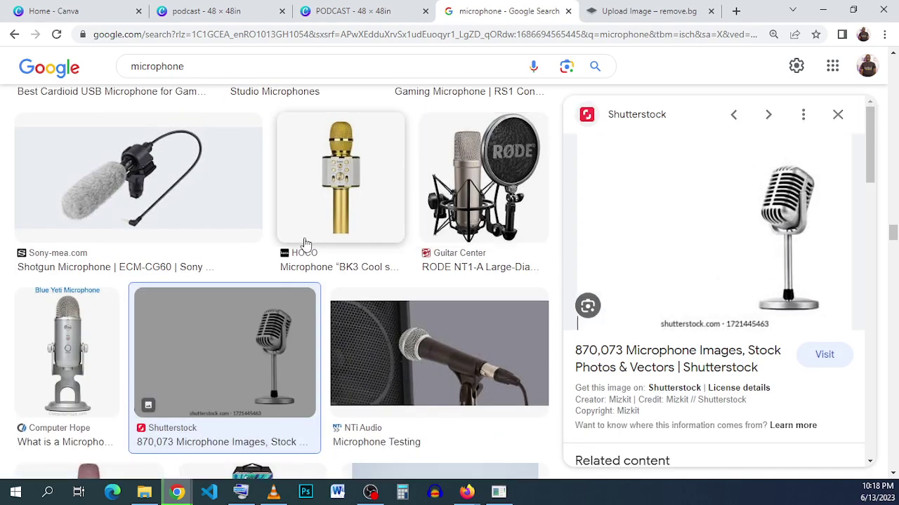
Try to bring the newly previewed Shutterstock vintage microphone image into remove.bg straight from the search results.
left_click_drag(707, 276, 608, 19)
left_click_drag(406, 182, 408, 187)
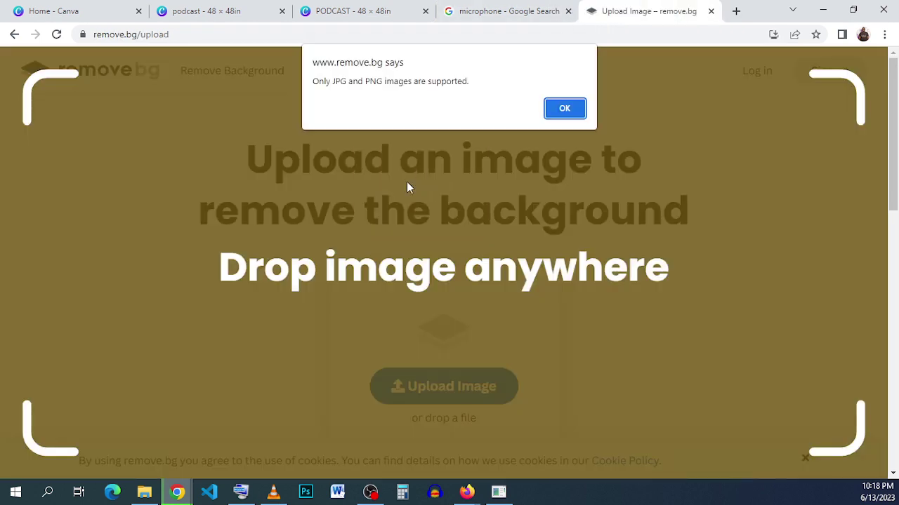
left_click(564, 106)
left_click(509, 10)
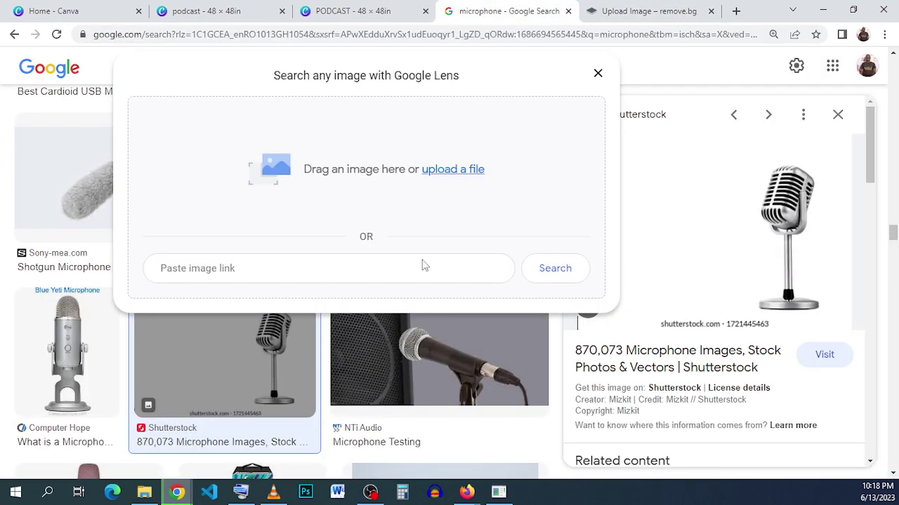
left_click(598, 75)
Look through more microphone results and open the preview of the AKG Ara USB condenser microphone with a transparent background.
scroll(94, 249, "down", 9)
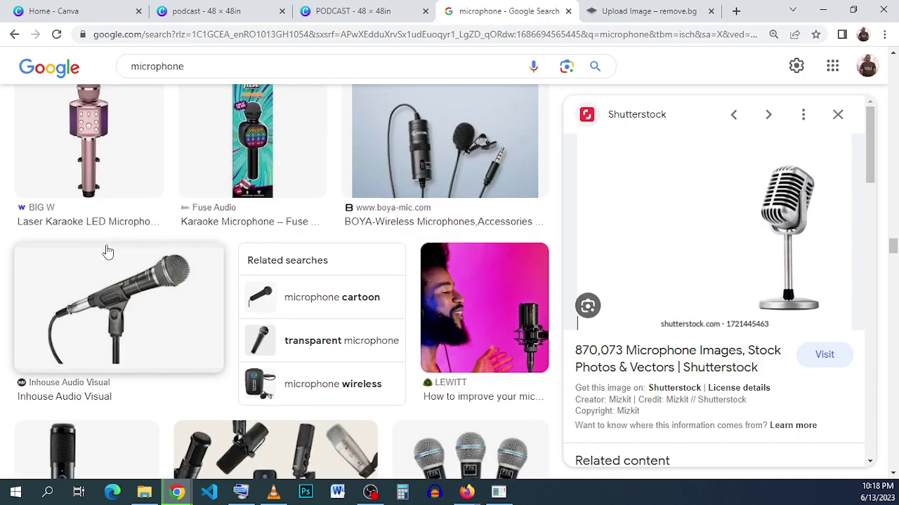
scroll(106, 251, "down", 10)
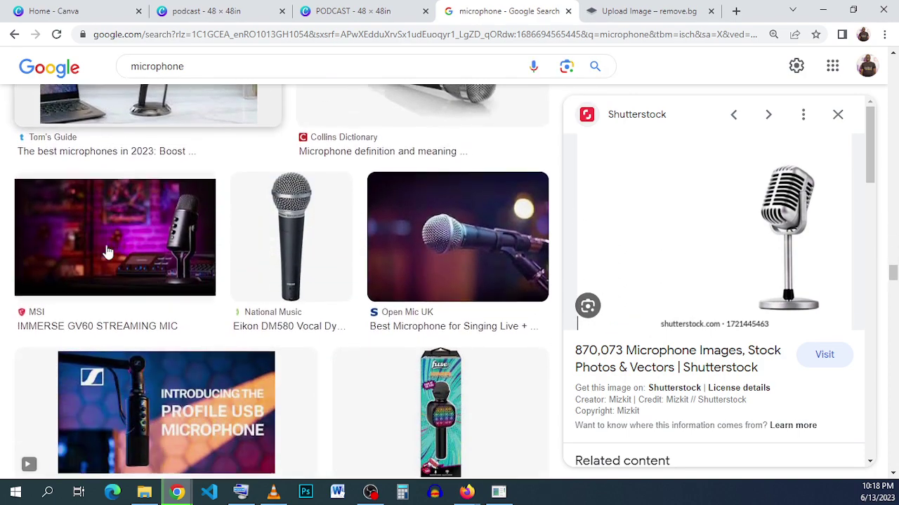
scroll(107, 252, "down", 10)
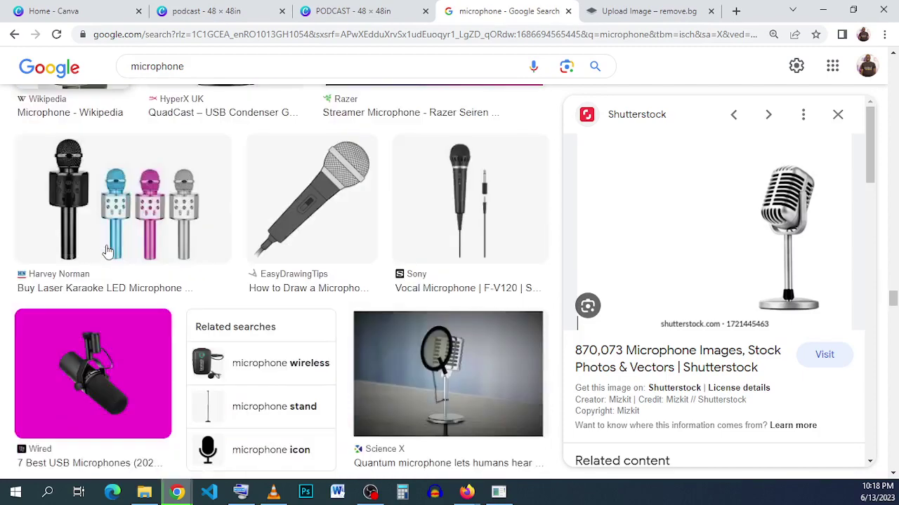
scroll(107, 252, "down", 10)
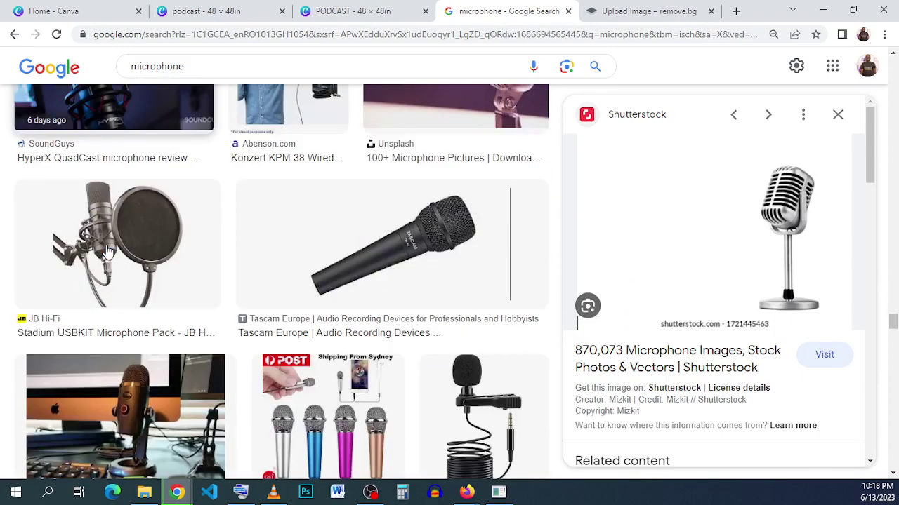
scroll(106, 252, "down", 8)
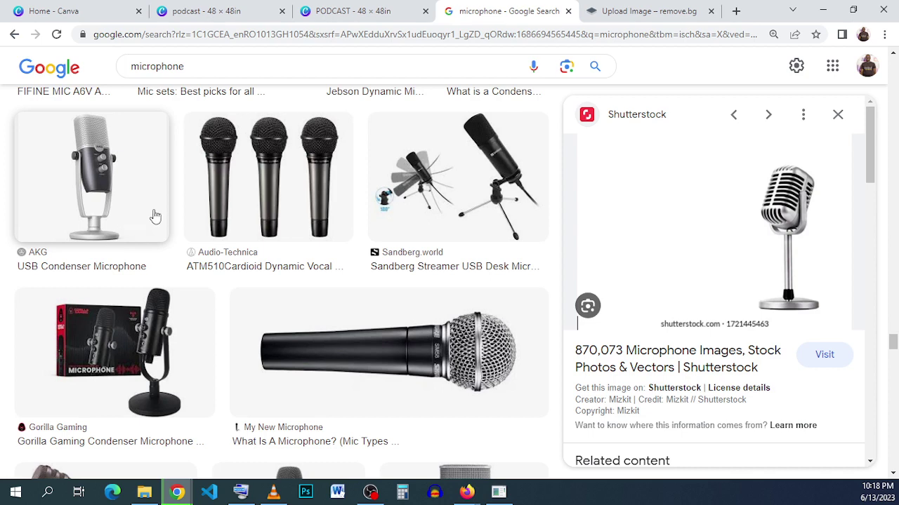
left_click(156, 256)
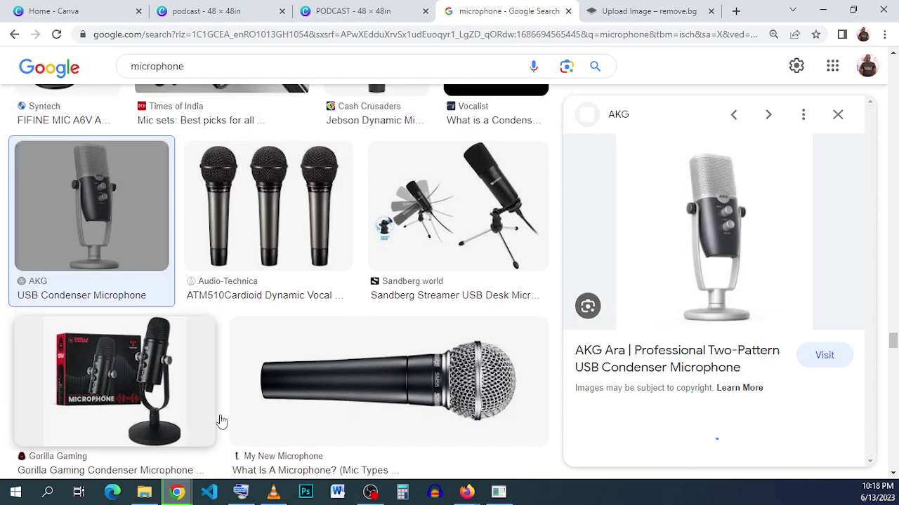
scroll(434, 198, "down", 2)
scroll(434, 198, "down", 3)
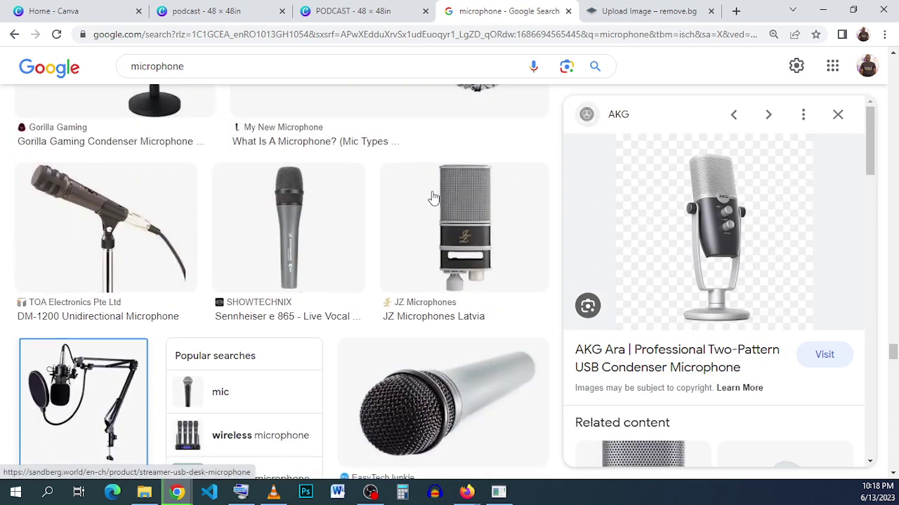
scroll(239, 147, "up", 3)
scroll(249, 187, "up", 2)
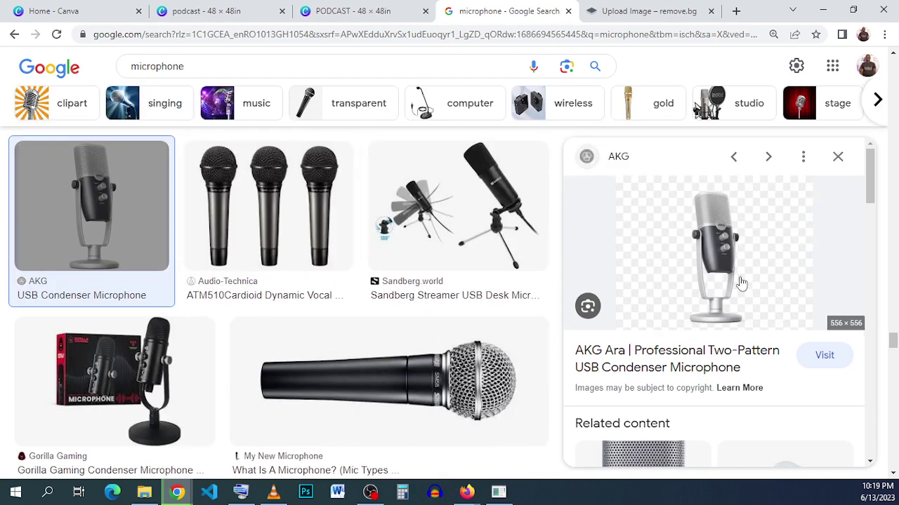
Copy the AKG Ara microphone image and paste it into the podcast 48 × 48 in design in Canva.
right_click(713, 250)
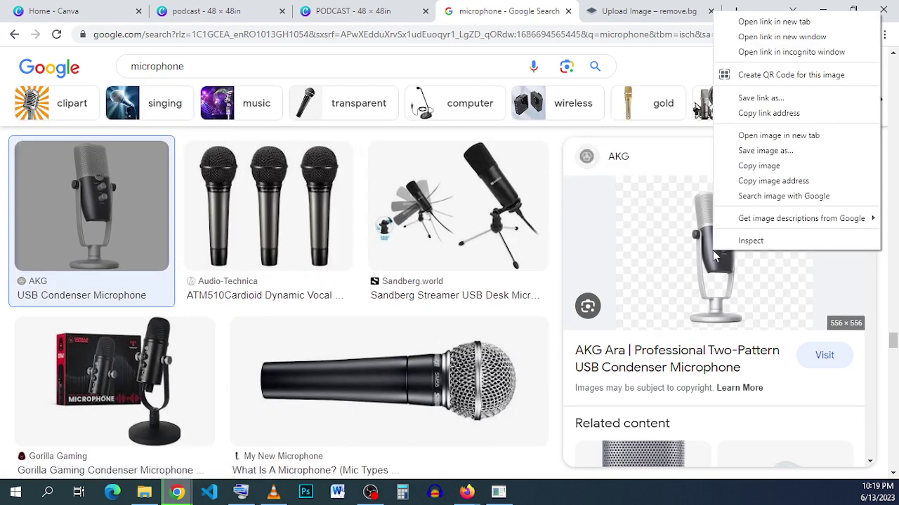
left_click(744, 165)
left_click(319, 11)
left_click(279, 8)
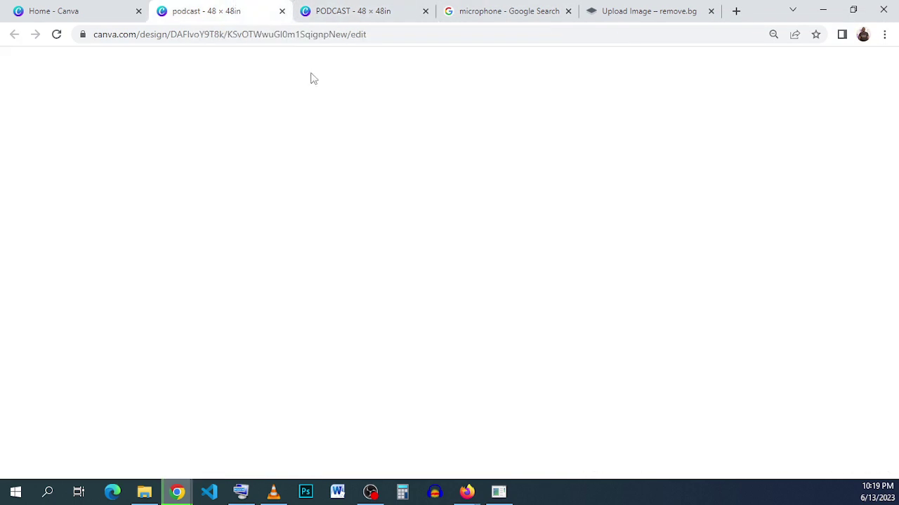
scroll(550, 334, "down", 2)
right_click(550, 331)
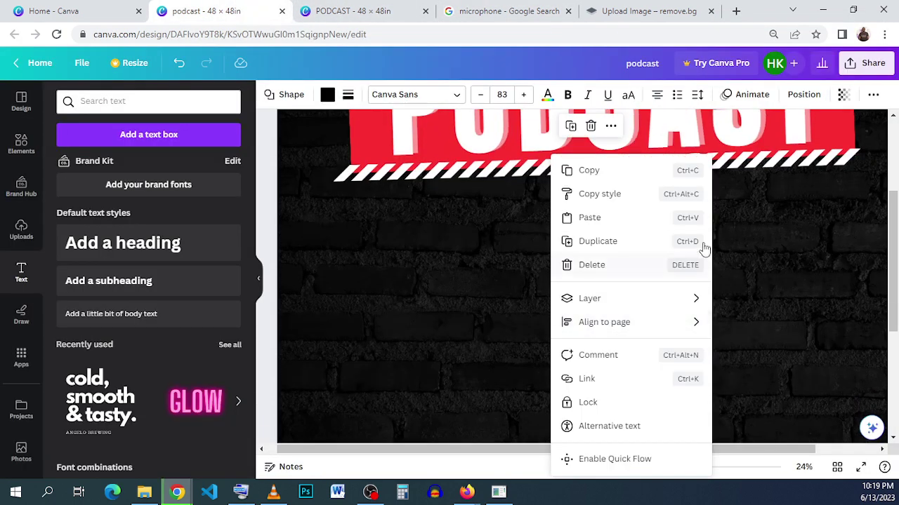
left_click(625, 218)
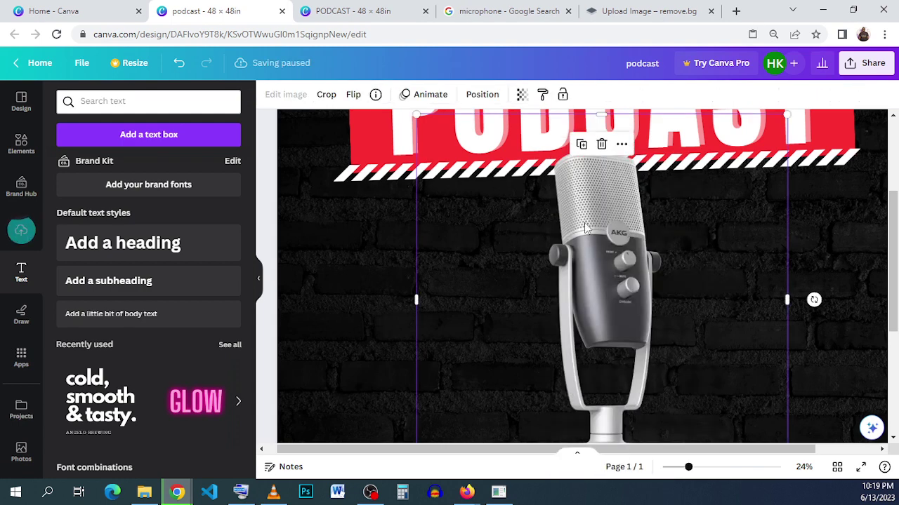
Crop the pasted AKG microphone image on all four sides close to the microphone, to about 11.1 × 23.9 in.
scroll(534, 219, "down", 5)
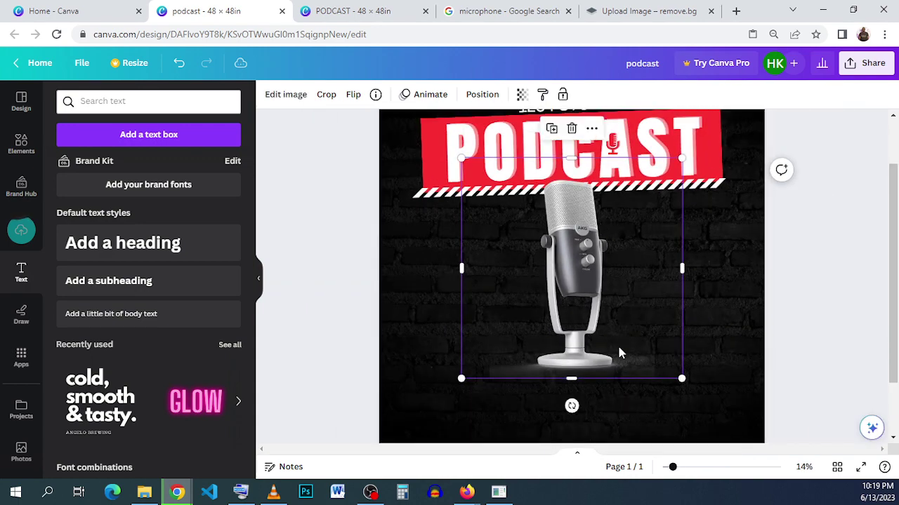
left_click(600, 405)
left_click(584, 365)
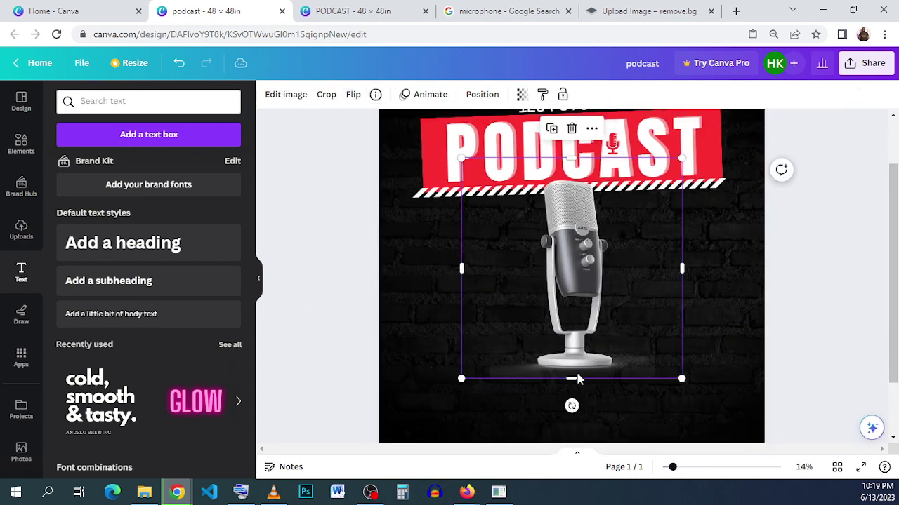
left_click_drag(570, 379, 569, 368)
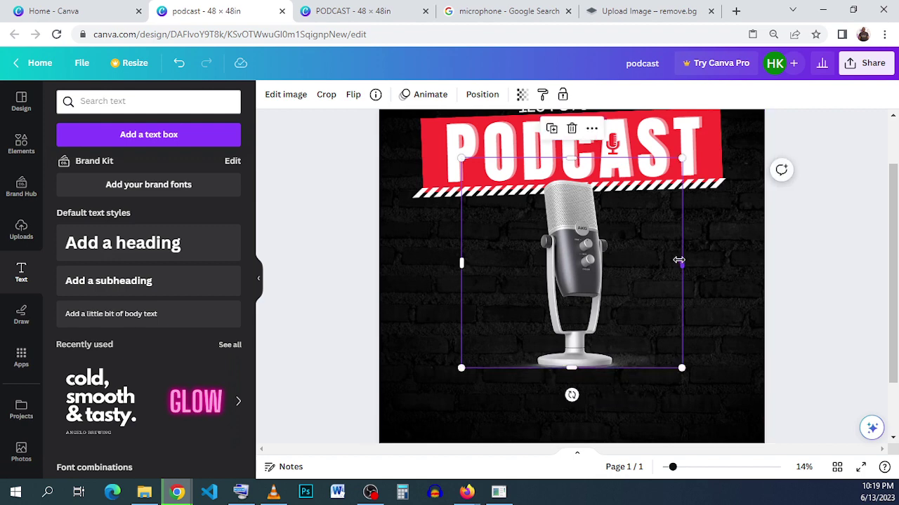
left_click_drag(679, 260, 618, 264)
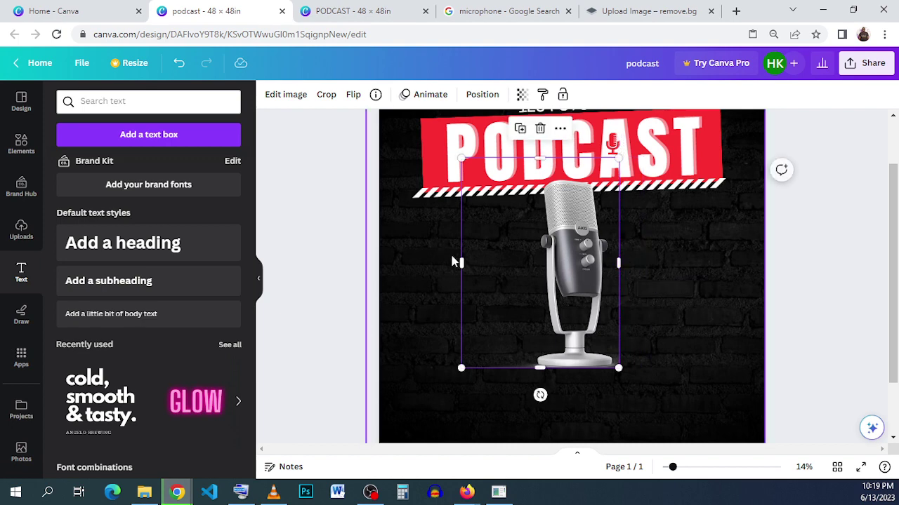
left_click_drag(464, 264, 530, 264)
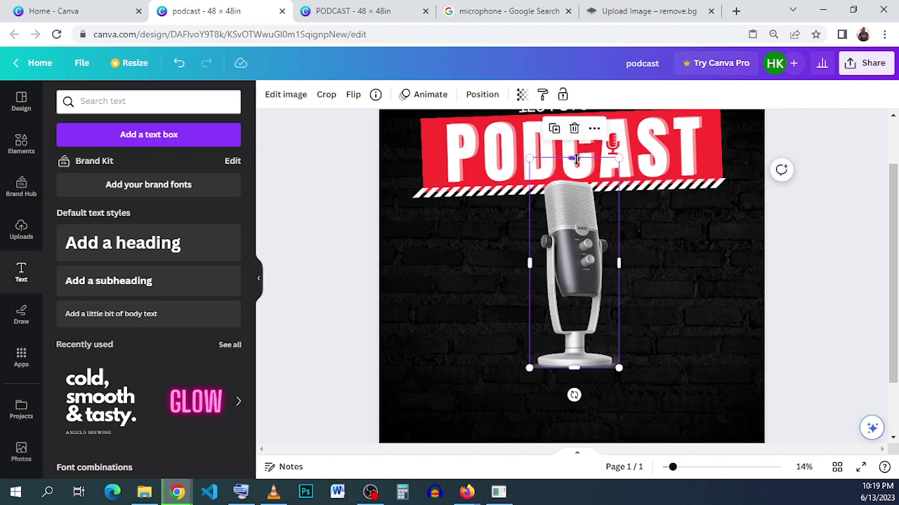
left_click_drag(576, 159, 575, 176)
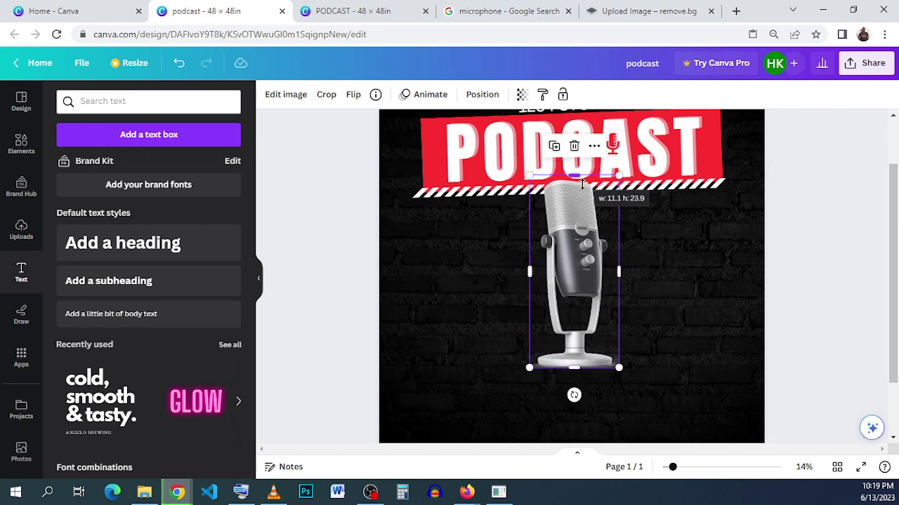
left_click(643, 271)
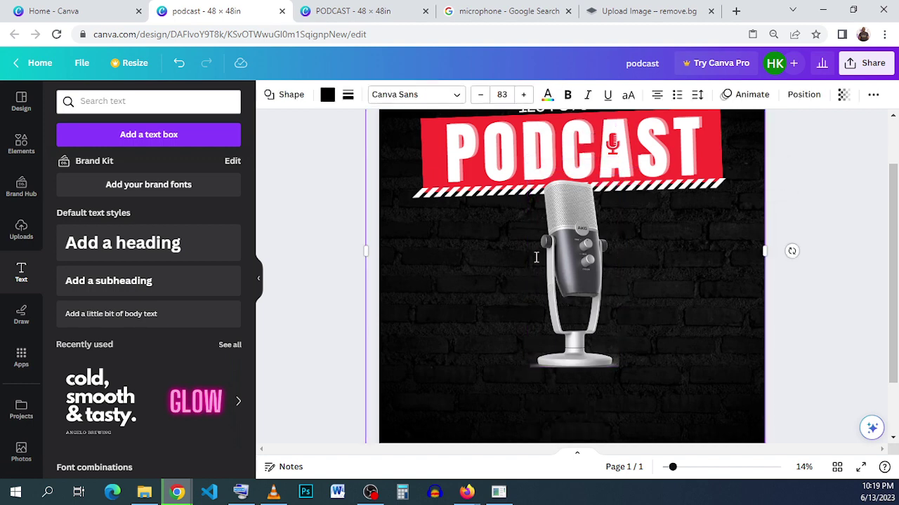
left_click(592, 274)
left_click(665, 281)
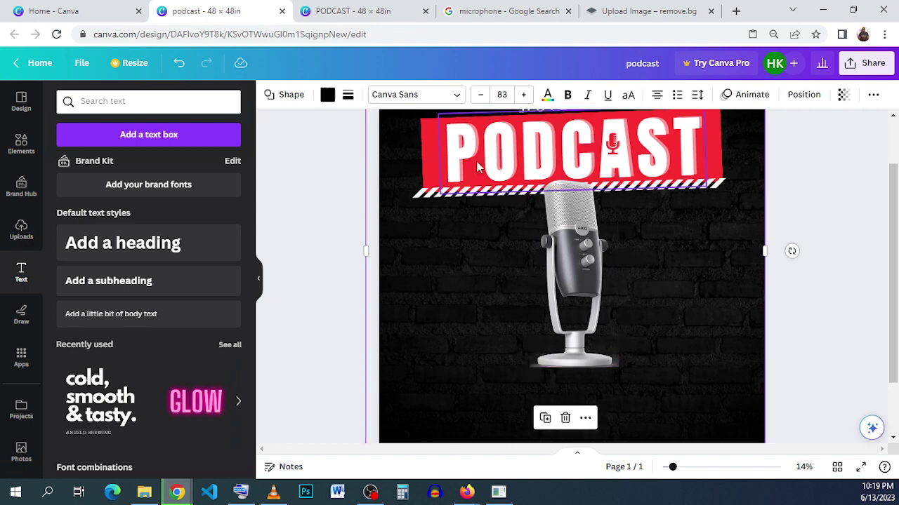
Check the microphone area in the finished PODCAST reference design and return to the podcast working design.
left_click(373, 14)
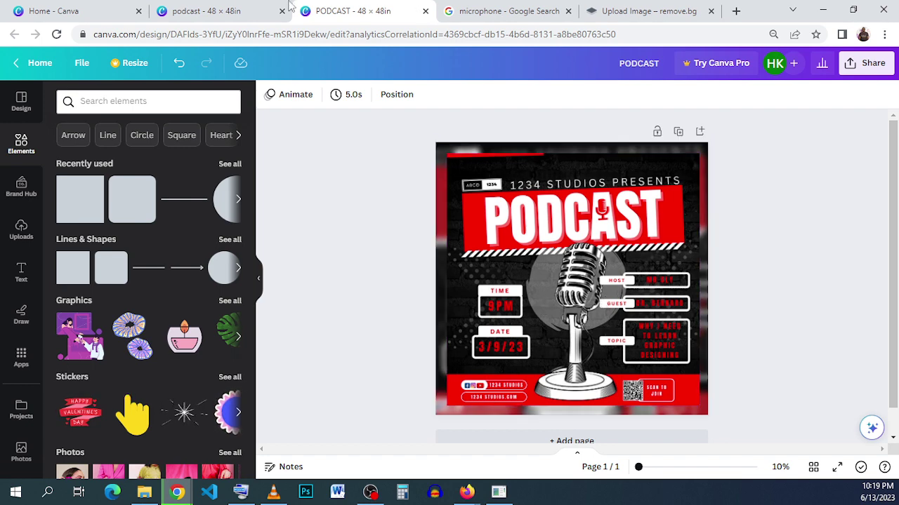
left_click(205, 11)
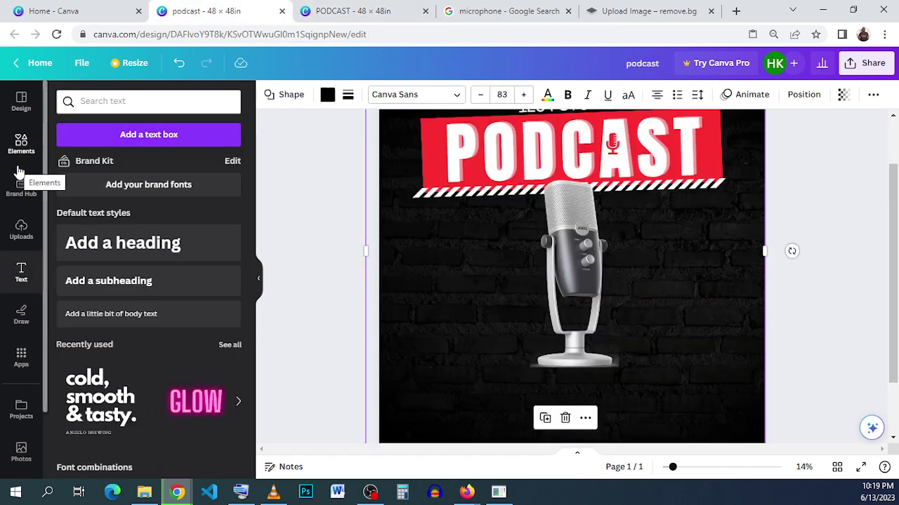
Add the solid brush-edged circle from the Circle graphics over the microphone, size it to about 16.5 × 16.6 in and colour it white.
left_click(21, 142)
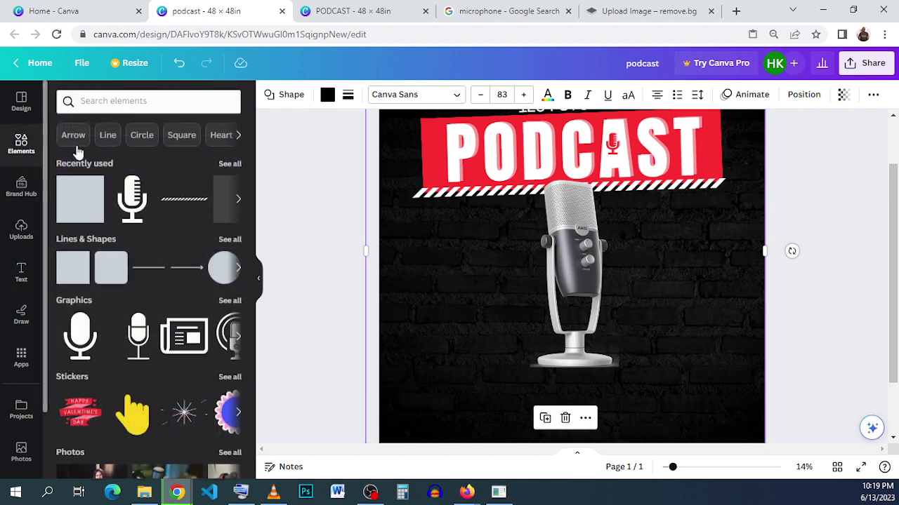
left_click(143, 136)
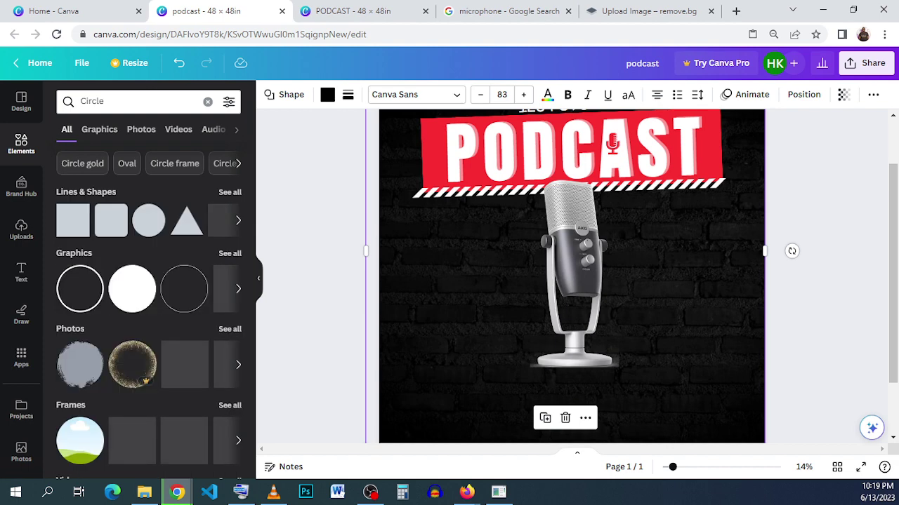
left_click(230, 253)
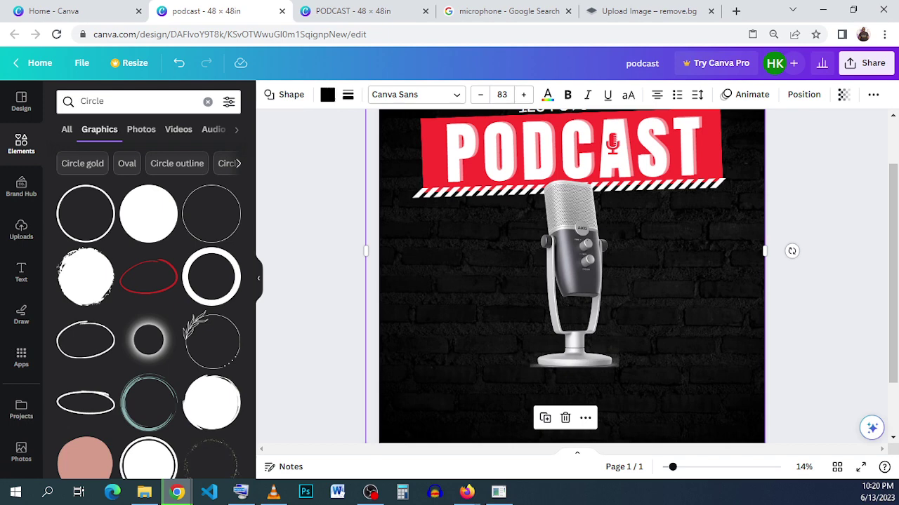
left_click(96, 284)
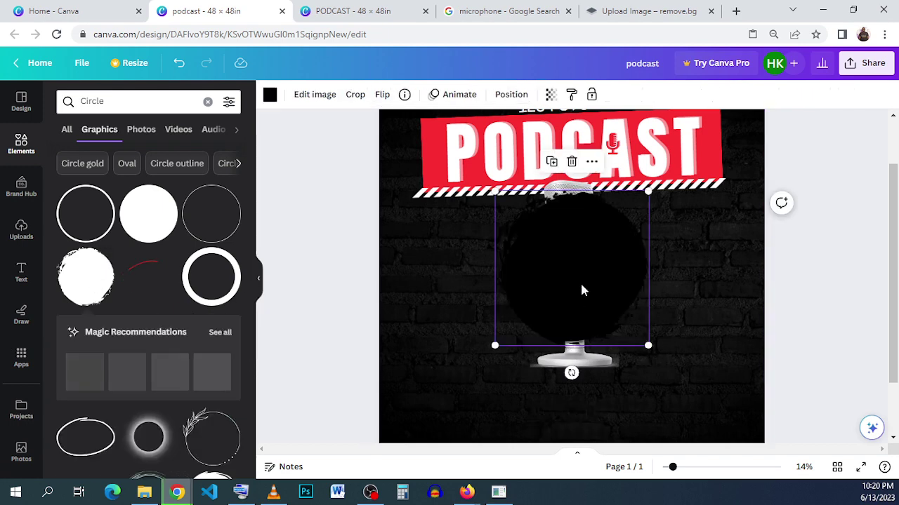
left_click_drag(581, 289, 582, 271)
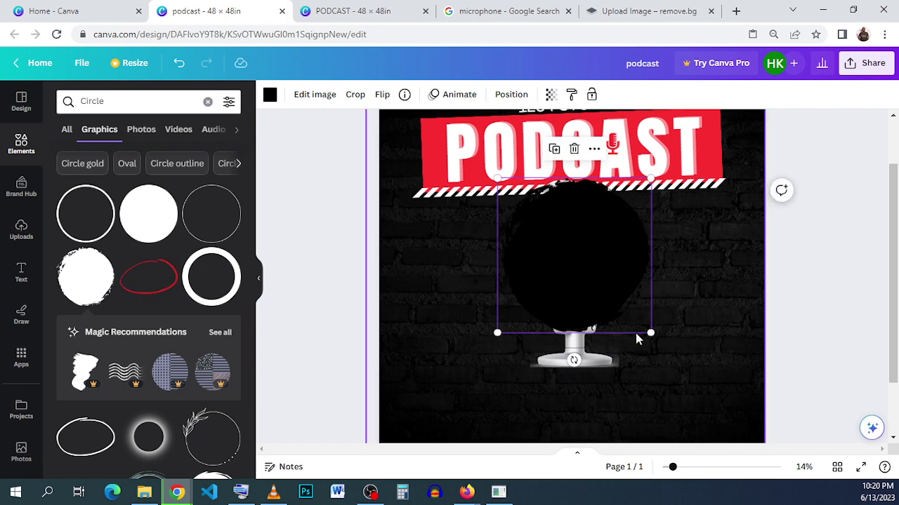
left_click_drag(653, 331, 635, 311)
left_click_drag(582, 273, 589, 270)
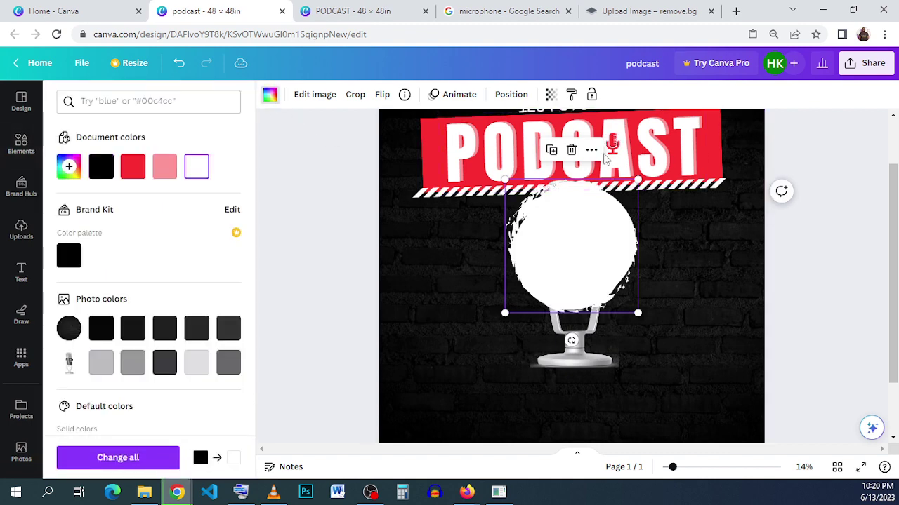
Try sending the white brush-edged circle behind all other elements of the design and undo it.
left_click(515, 98)
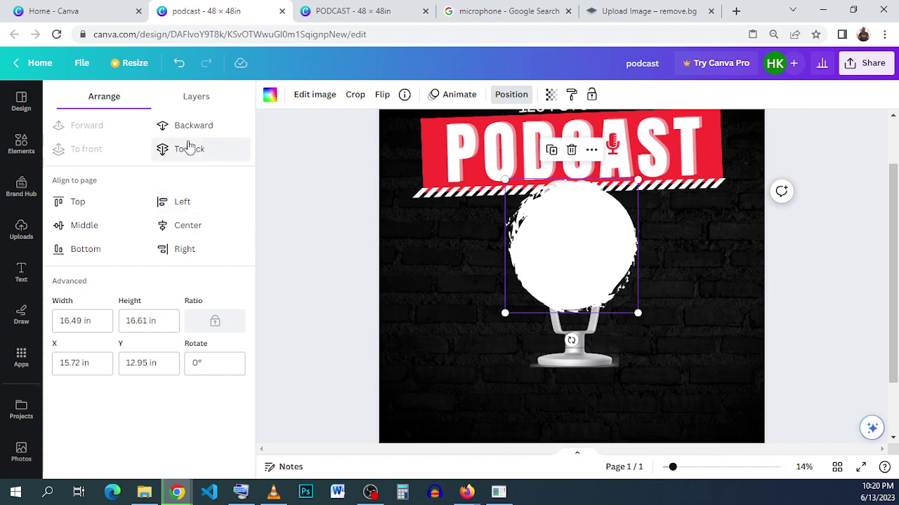
left_click(188, 146)
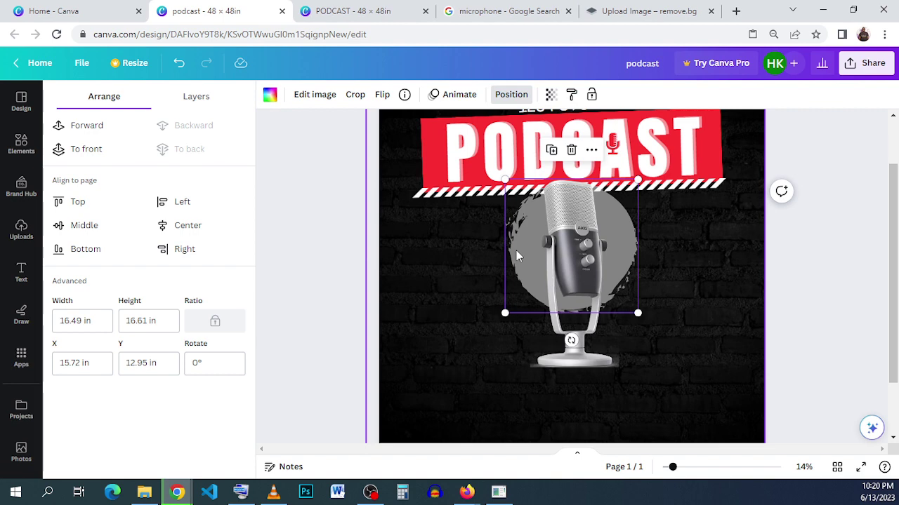
left_click(705, 299)
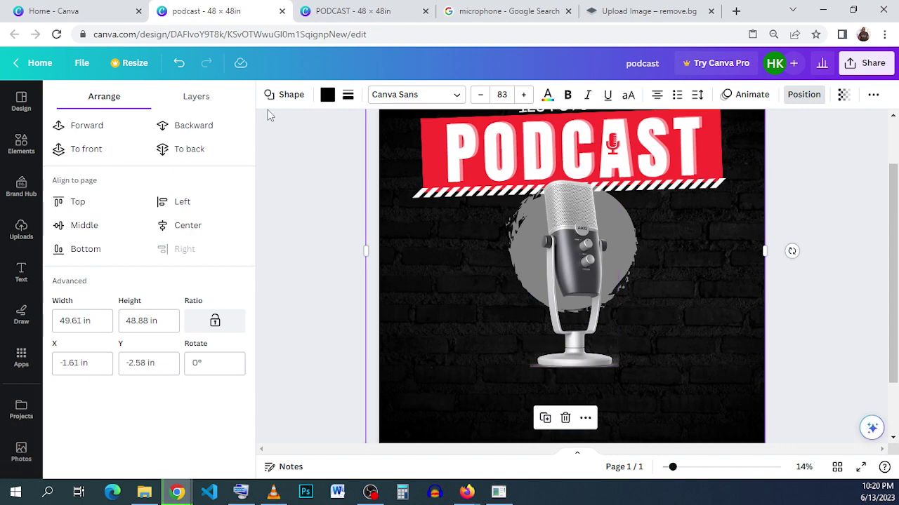
left_click(178, 68)
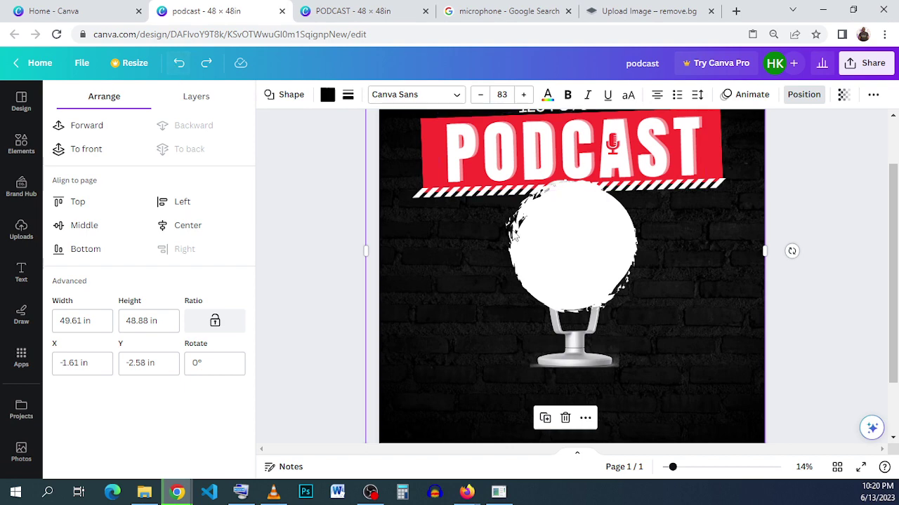
Move the white circle one layer backward behind the microphone and set its transparency to 47.
left_click(568, 255)
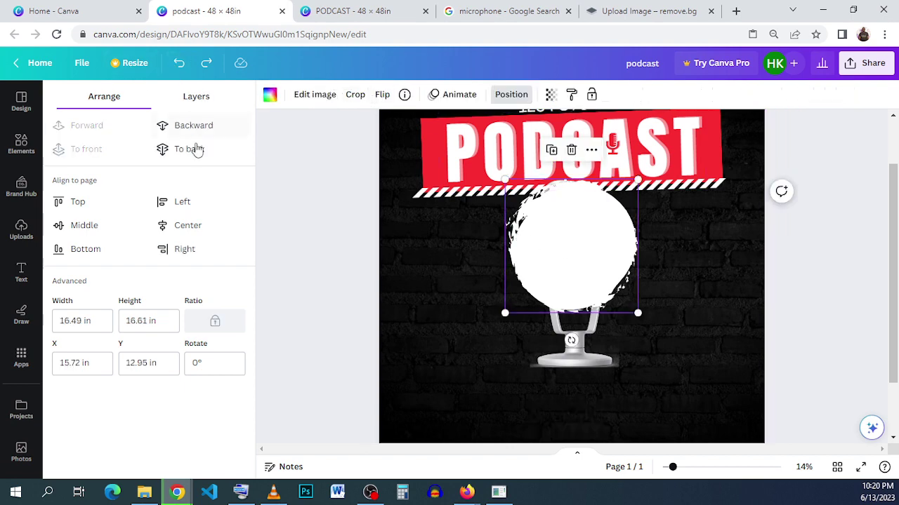
left_click(208, 131)
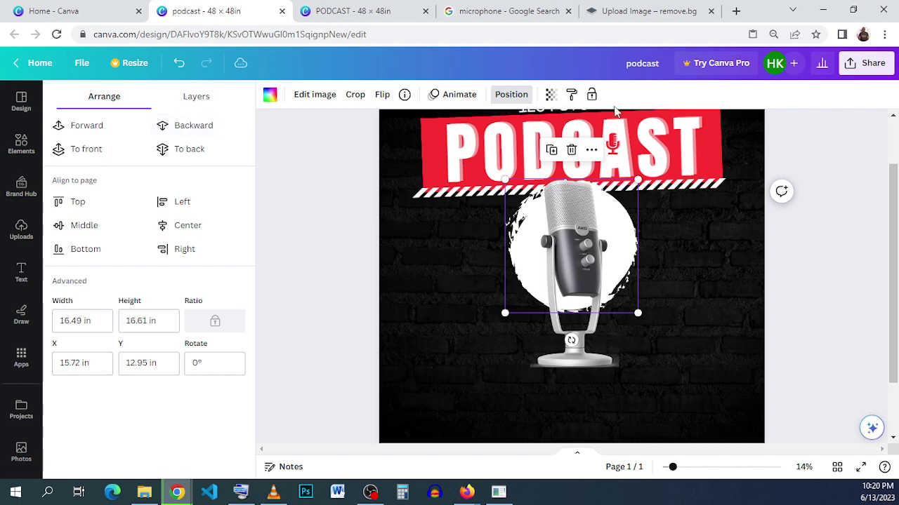
left_click(550, 94)
left_click(493, 143)
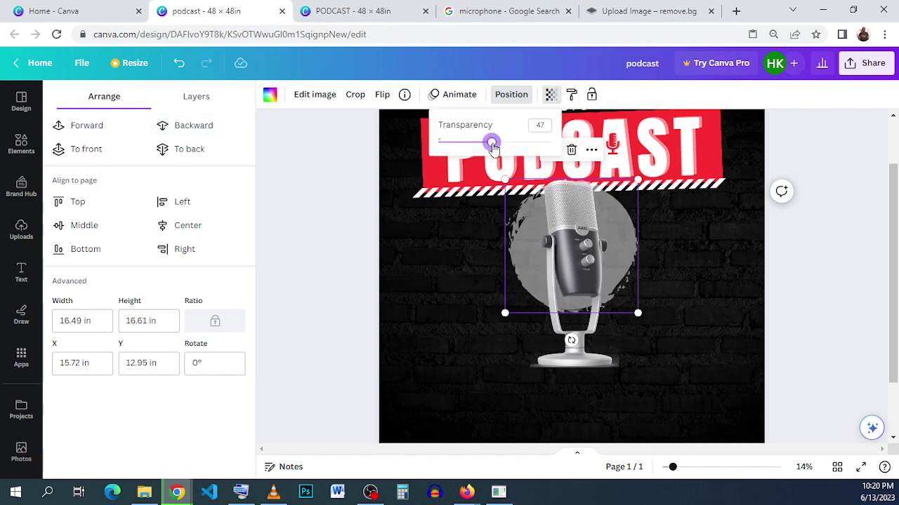
Resize the translucent circle to about 16.9 × 17 in behind the microphone and compare it with the finished PODCAST reference design.
left_click_drag(637, 314, 629, 283)
left_click_drag(523, 258, 526, 258)
left_click_drag(514, 297, 534, 302)
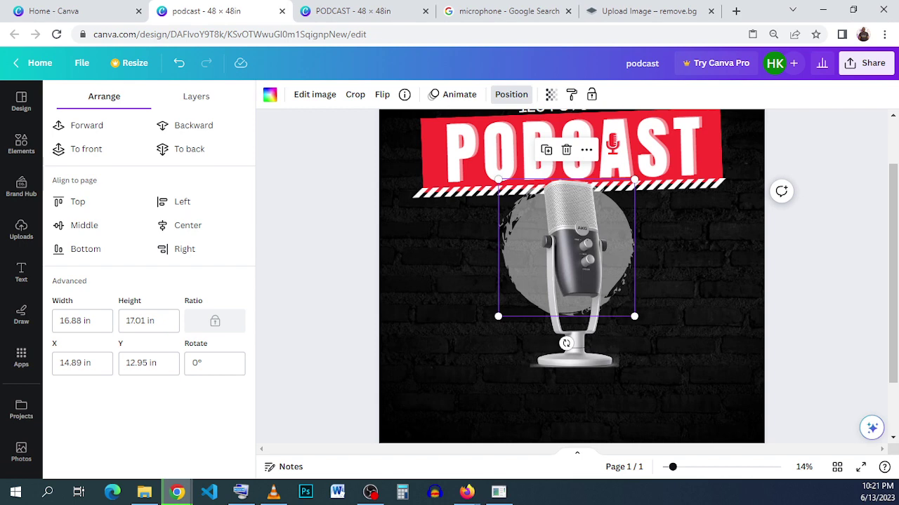
left_click(325, 12)
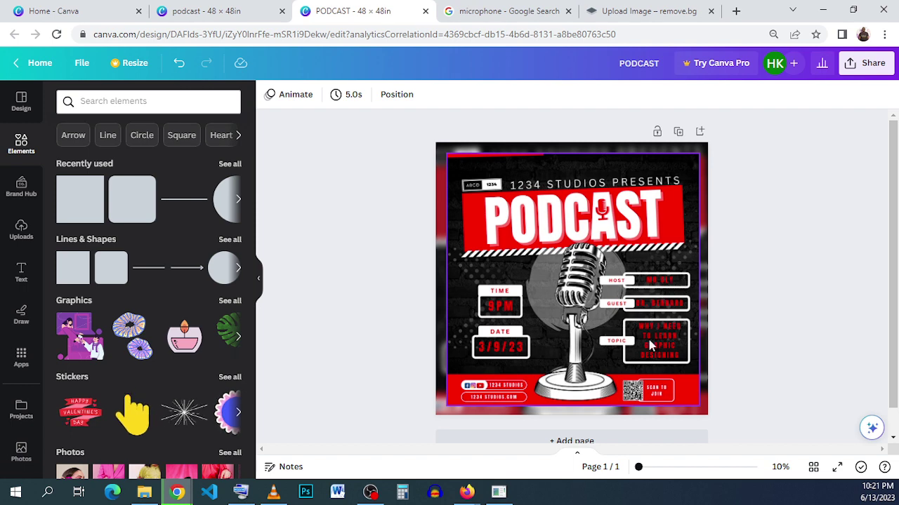
left_click(207, 10)
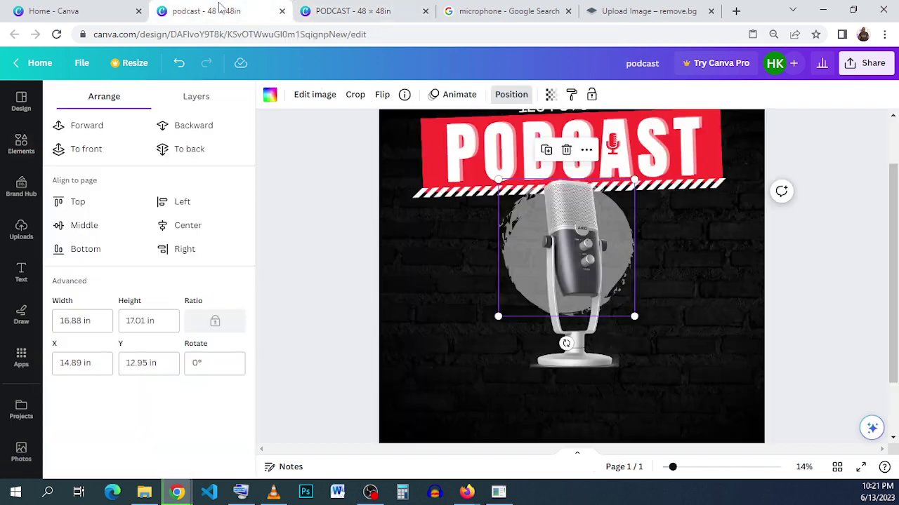
left_click(652, 393)
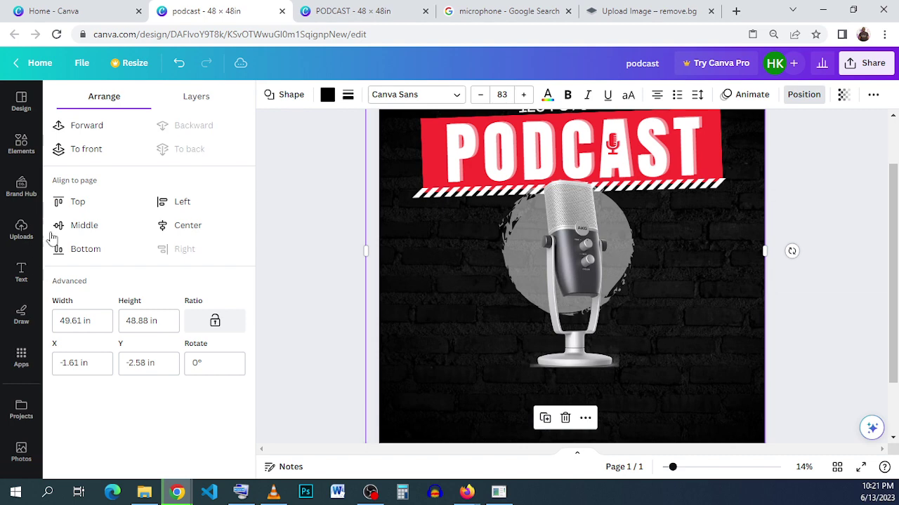
Add a red rounded square and place it on the brick background to the left of the microphone.
left_click(21, 147)
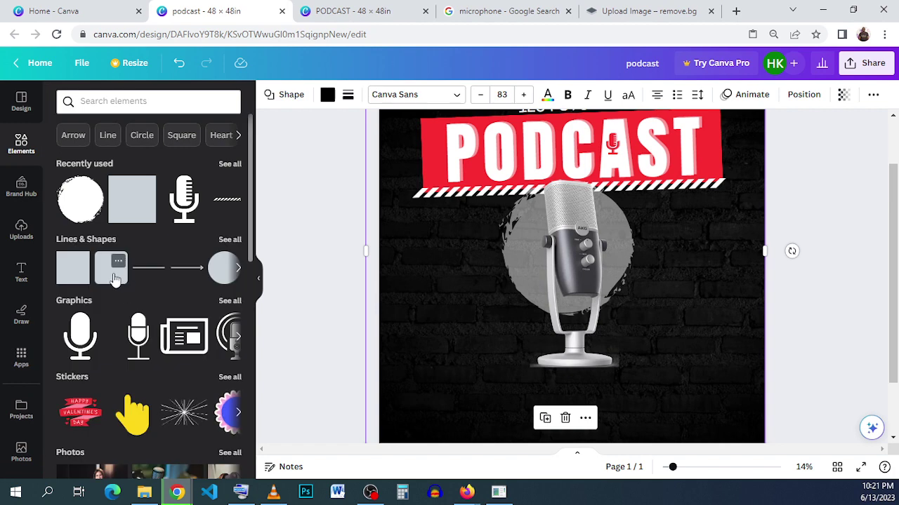
left_click(121, 267)
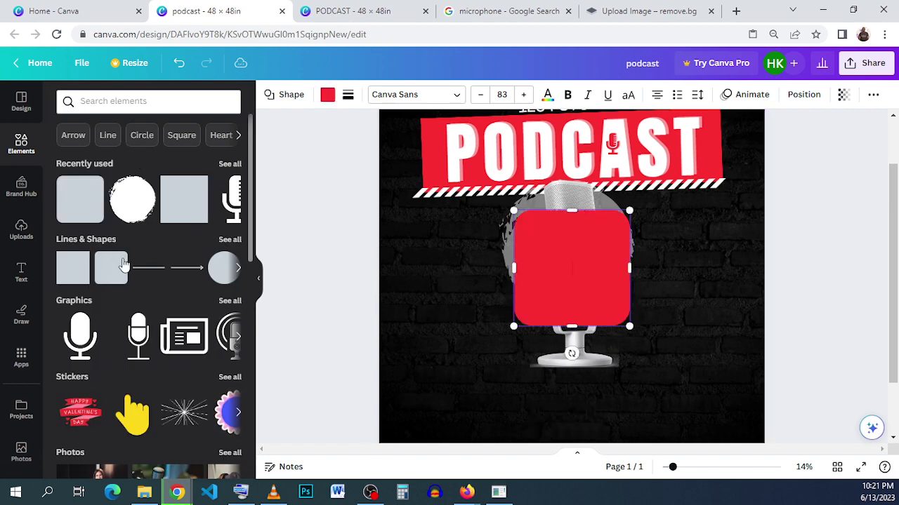
left_click(119, 261)
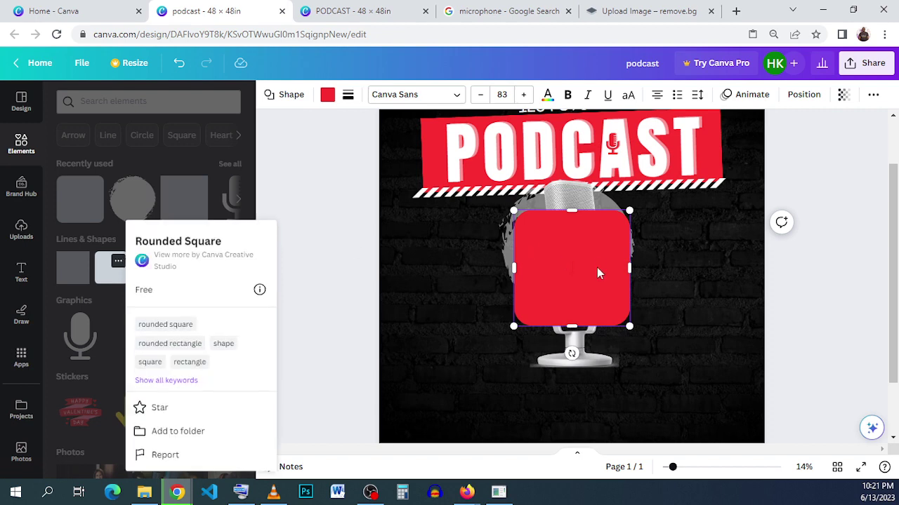
left_click(696, 303)
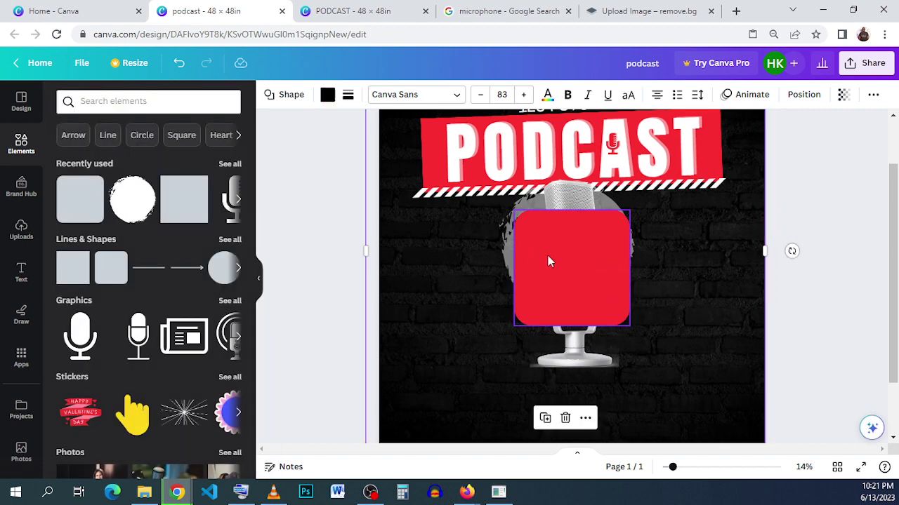
left_click_drag(578, 256, 484, 256)
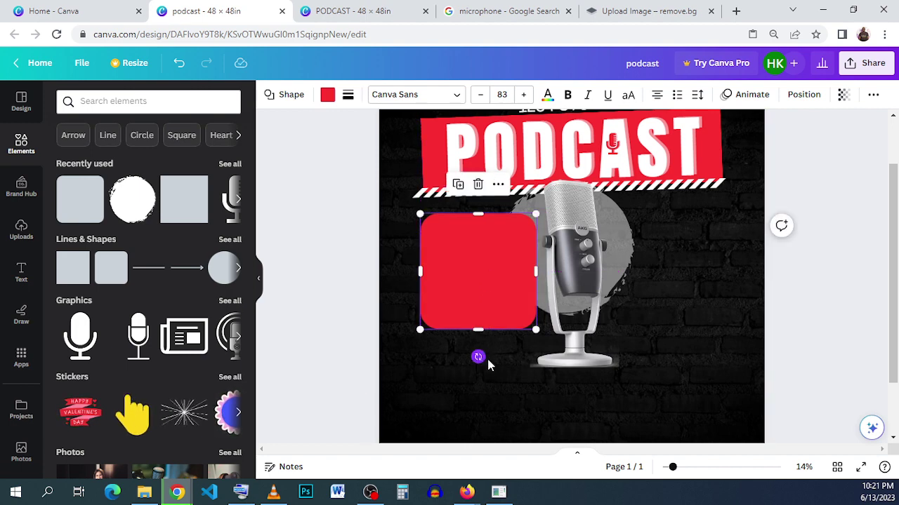
Check the TIME and DATE boxes in the PODCAST reference design and undo the rounded square's rotation.
left_click(374, 8)
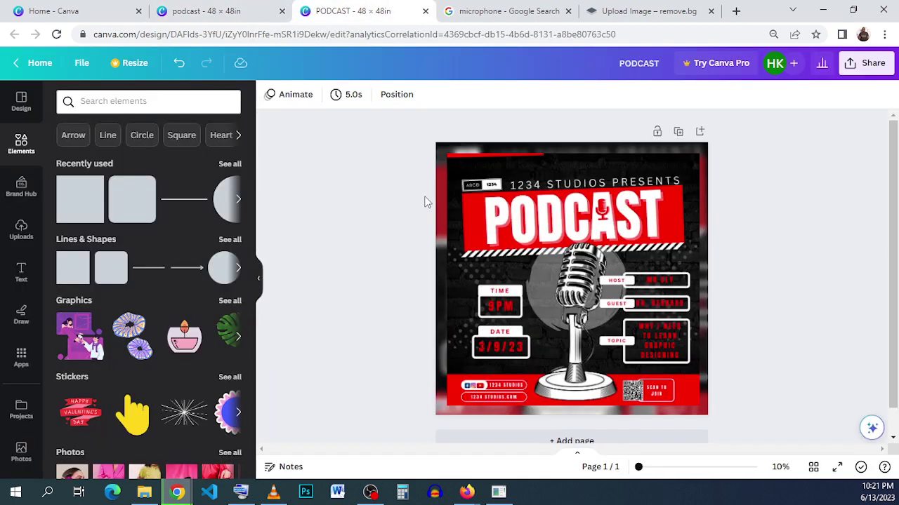
left_click(196, 10)
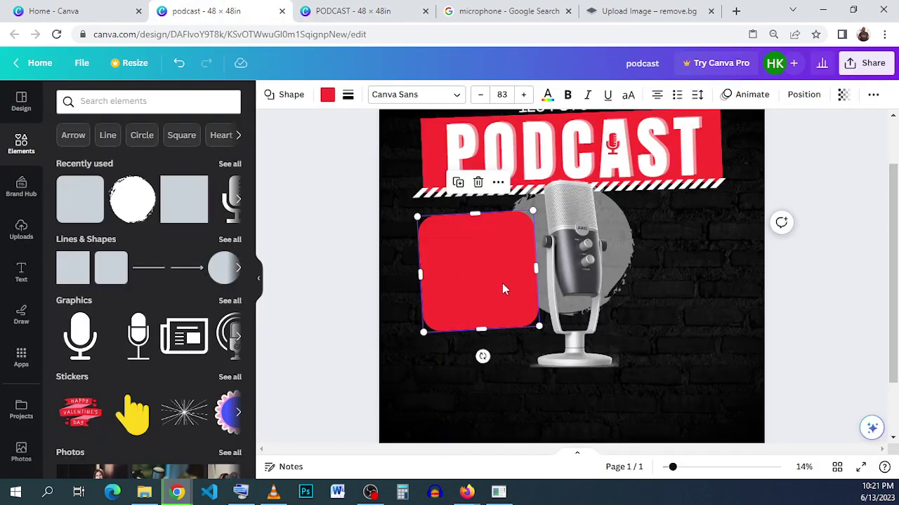
left_click(172, 67)
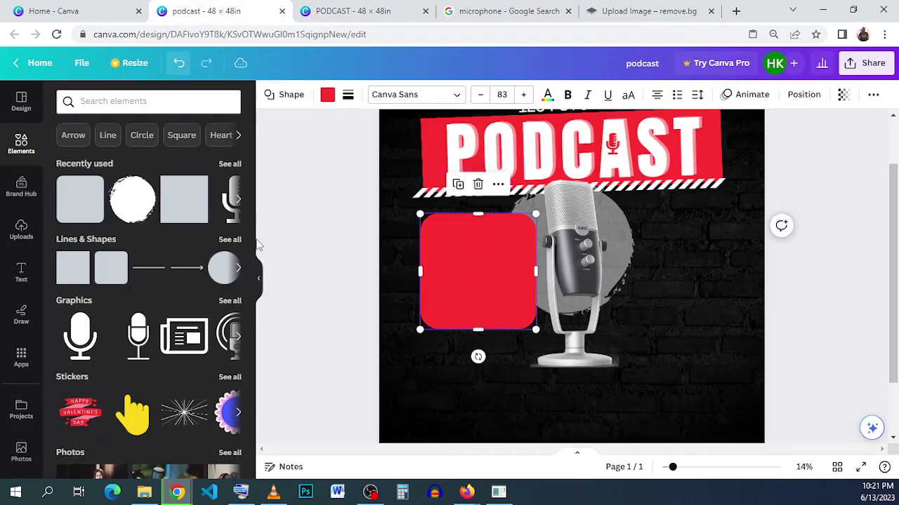
Shrink the red rounded square into a small, flat label bar and position it left of the circle, as in the PODCAST reference.
left_click_drag(483, 330, 477, 238)
left_click(353, 8)
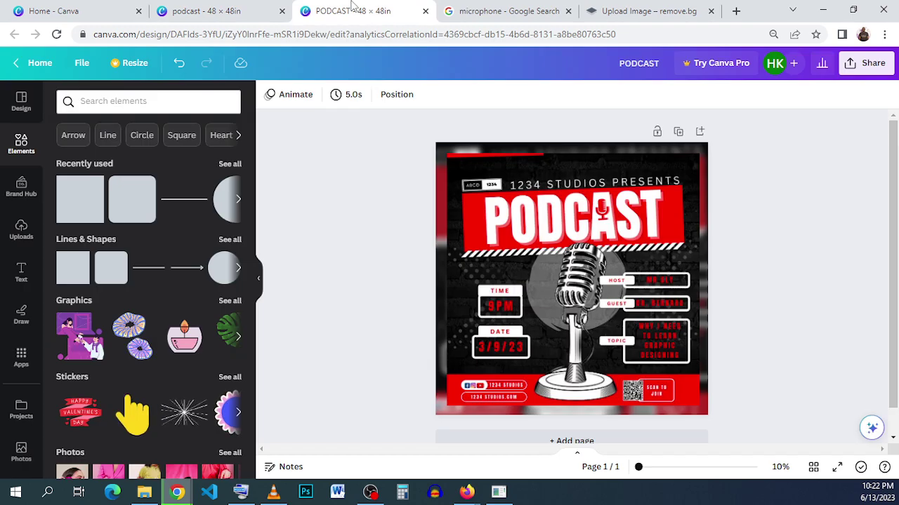
left_click(204, 11)
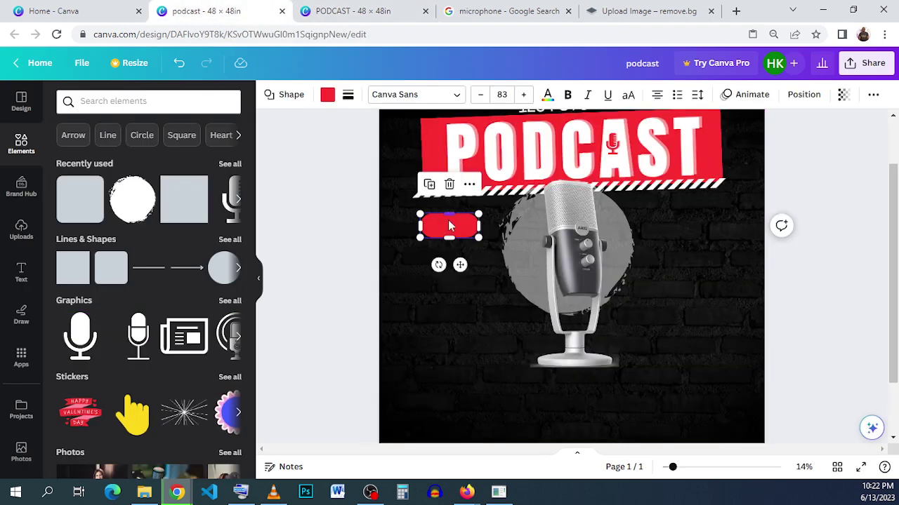
left_click_drag(454, 234, 461, 275)
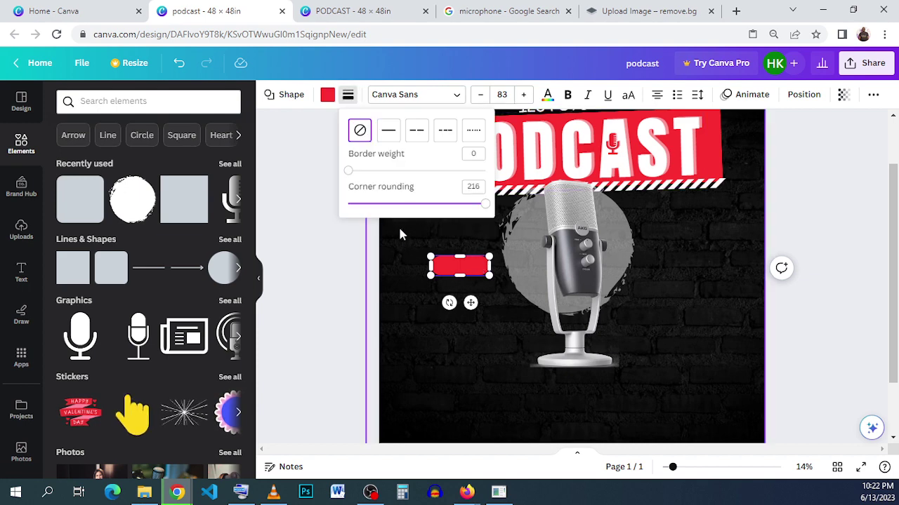
Set the label bar's corner rounding to 69, fill it white and check it against the PODCAST reference design.
left_click_drag(483, 211, 445, 211)
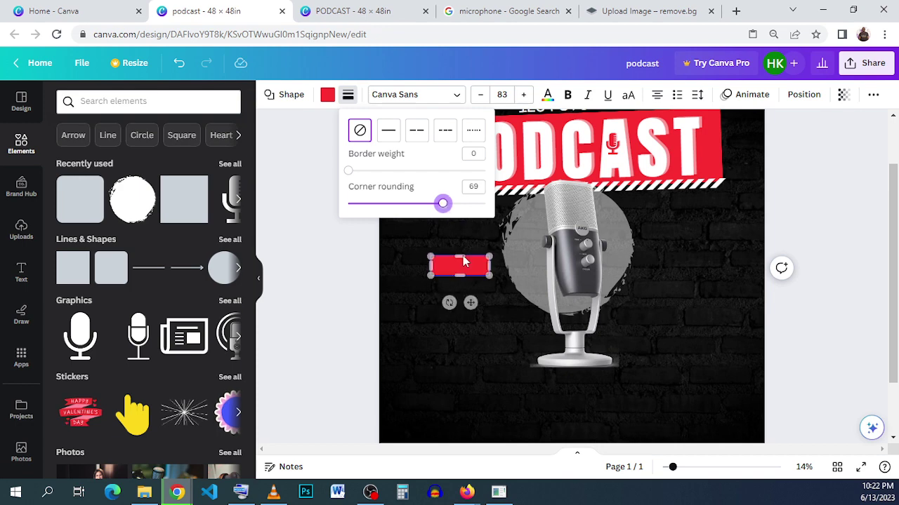
left_click(326, 97)
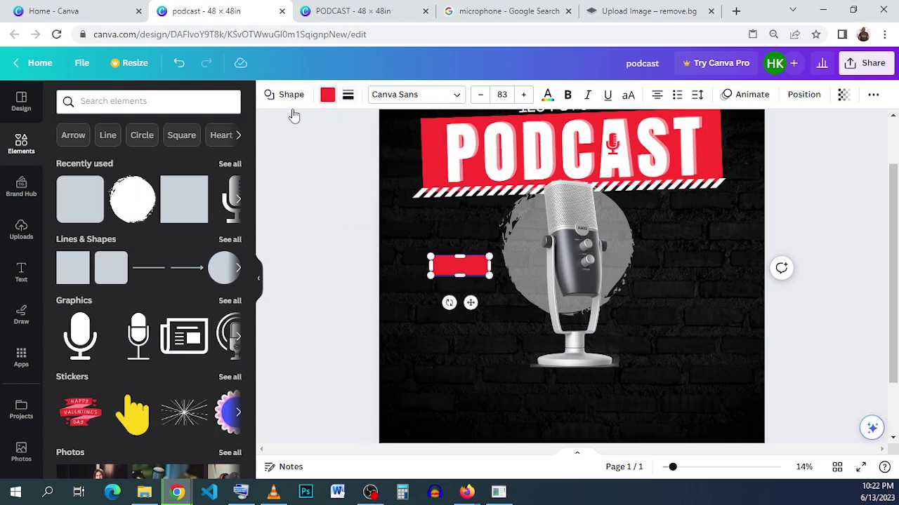
left_click(228, 167)
left_click(296, 16)
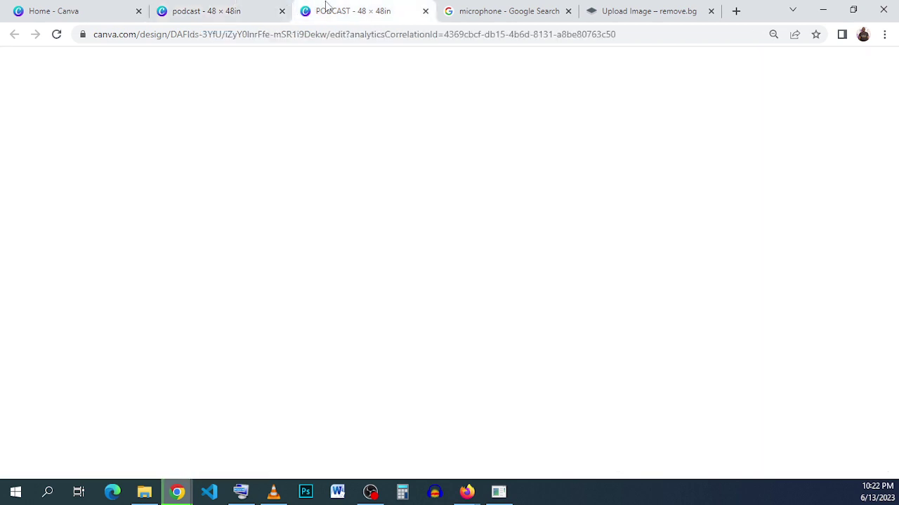
left_click(199, 16)
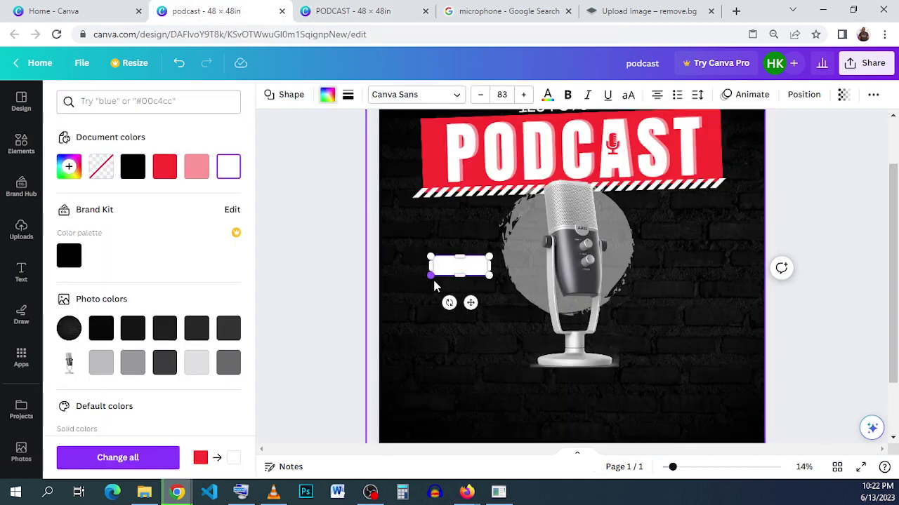
Duplicate the white label bar and place the copy, made wider and taller, overlapping the original's lower edge.
left_click(433, 292)
left_click(460, 265)
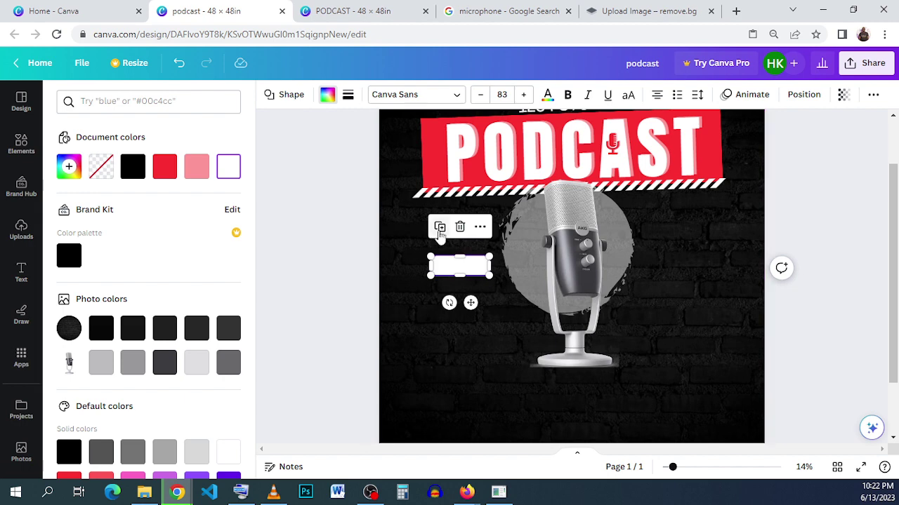
left_click_drag(442, 276, 419, 285)
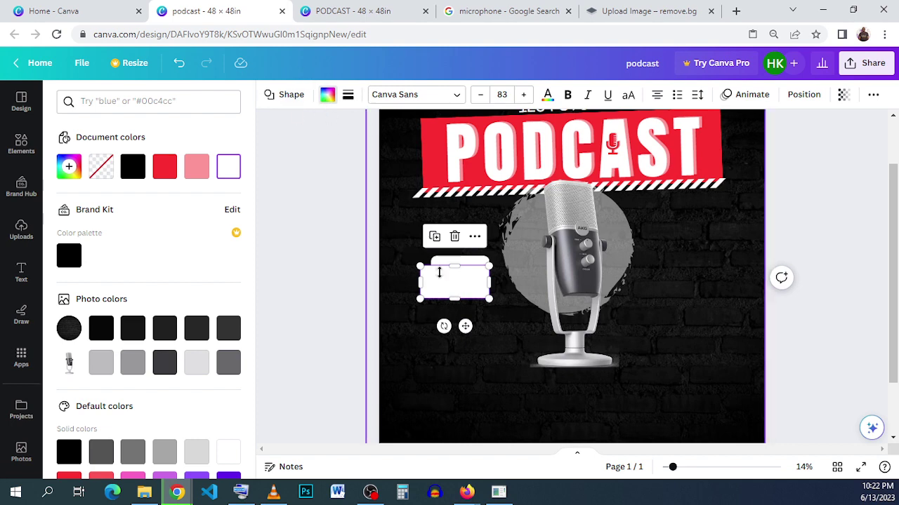
Remove the larger lower box's fill, give it a solid white border of weight 21, and centre it under the label bar.
left_click(109, 179)
left_click(348, 97)
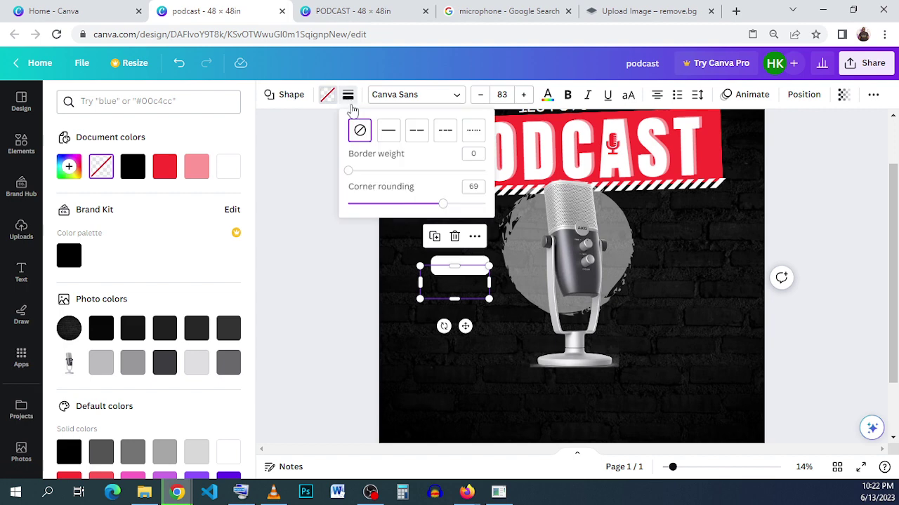
left_click(388, 130)
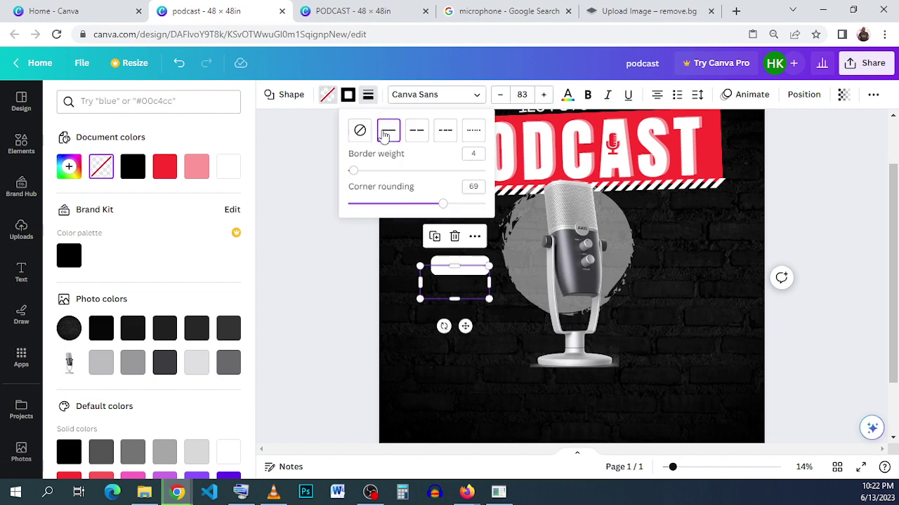
left_click(365, 171)
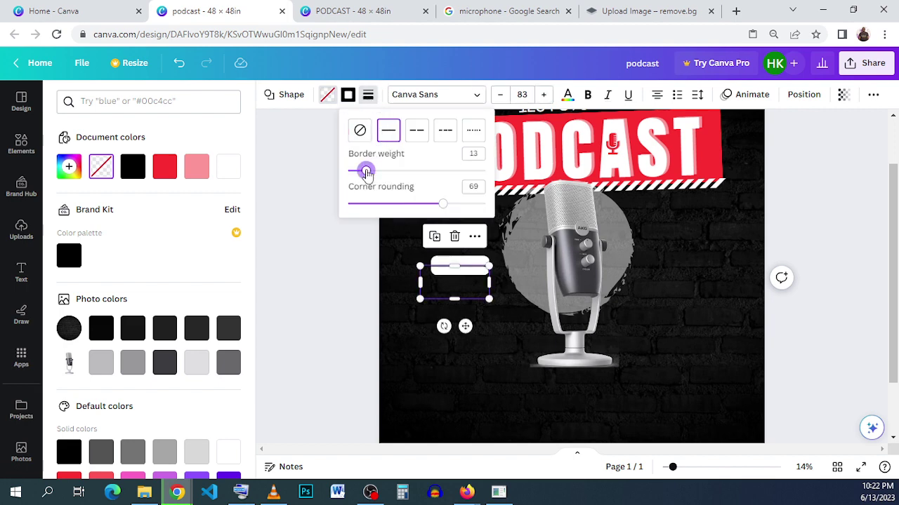
left_click_drag(369, 173, 377, 171)
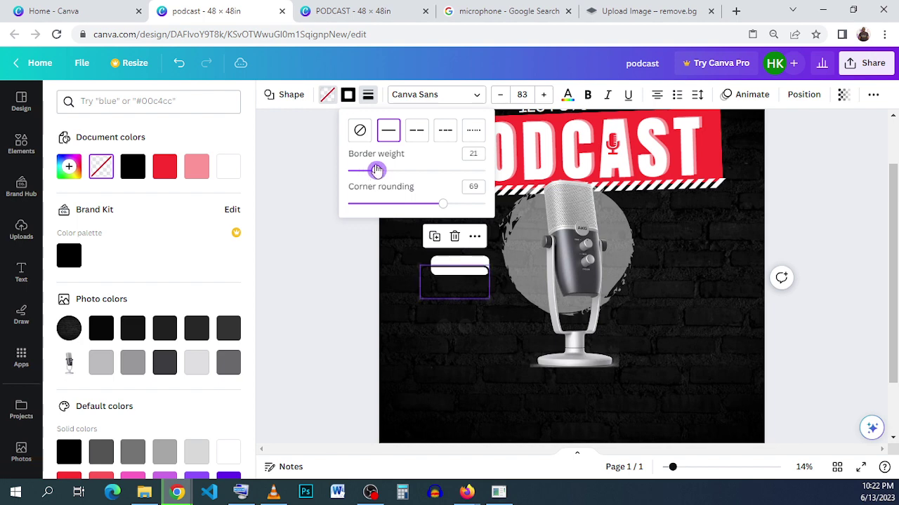
left_click(348, 94)
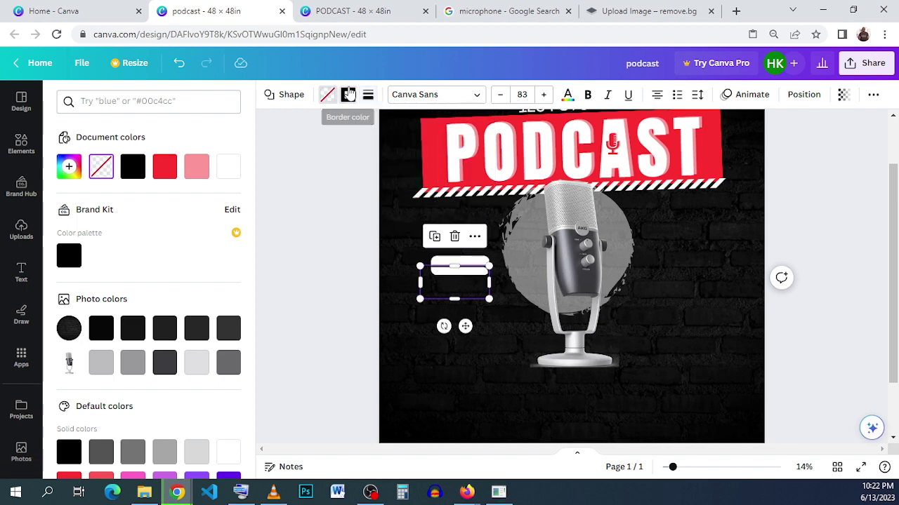
left_click(197, 168)
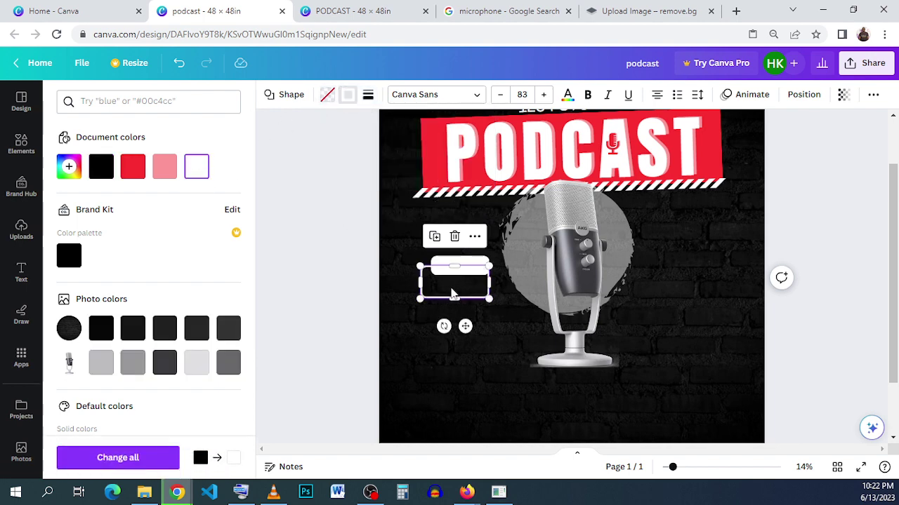
left_click_drag(452, 294, 457, 289)
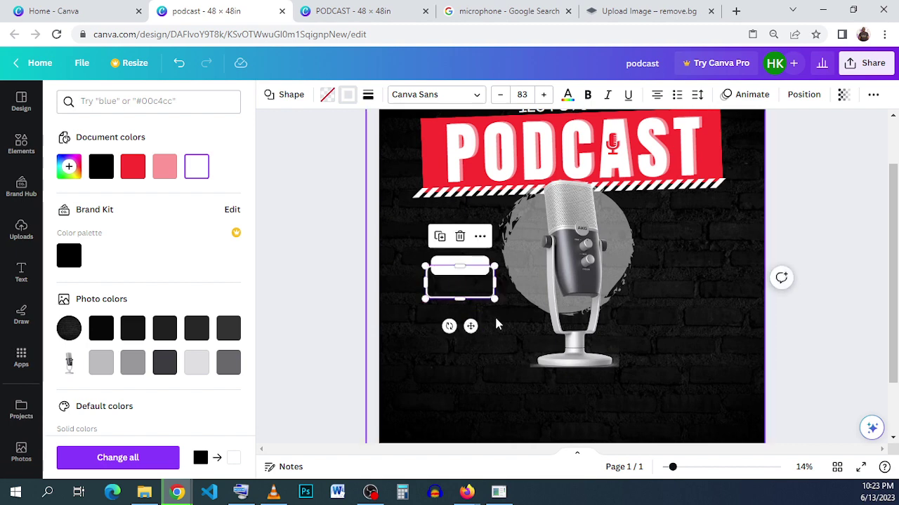
left_click(496, 322)
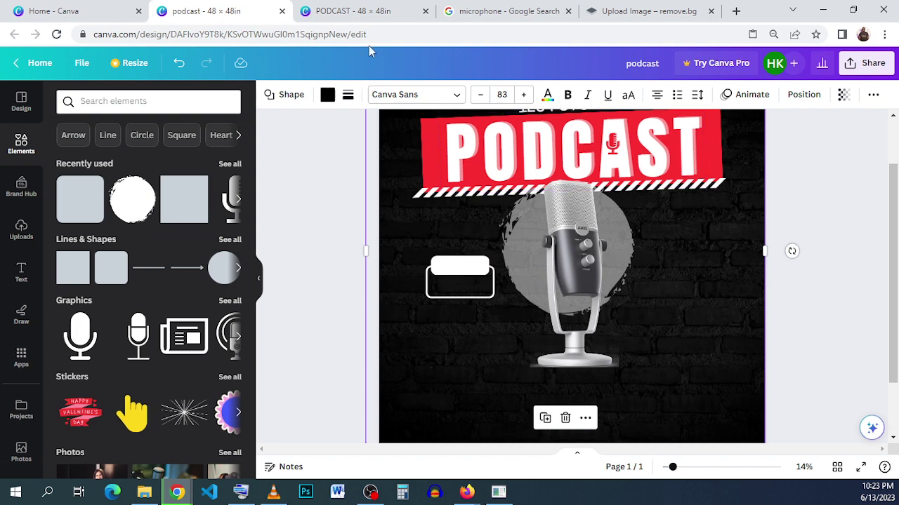
Thicken the outlined box's border to weight 56 and narrow the box to match the width of the white label bar.
left_click(460, 290)
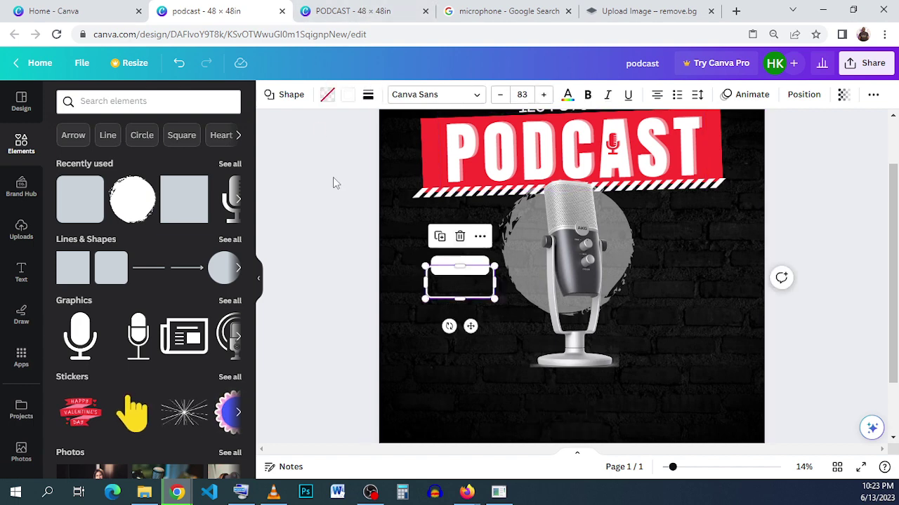
left_click(344, 98)
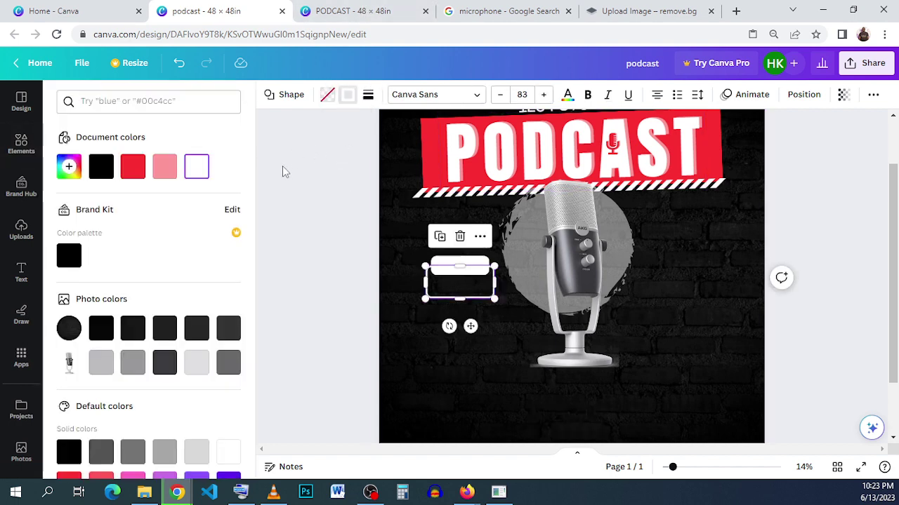
left_click(367, 95)
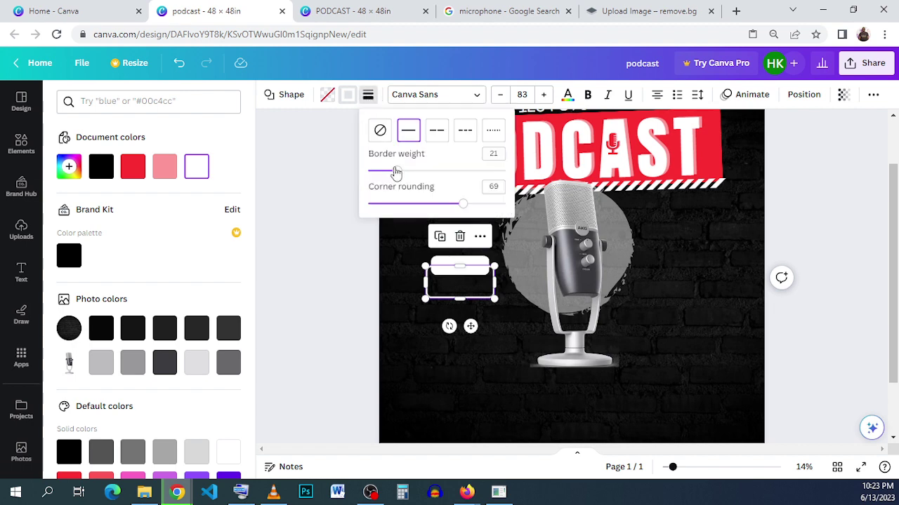
left_click_drag(396, 172, 447, 175)
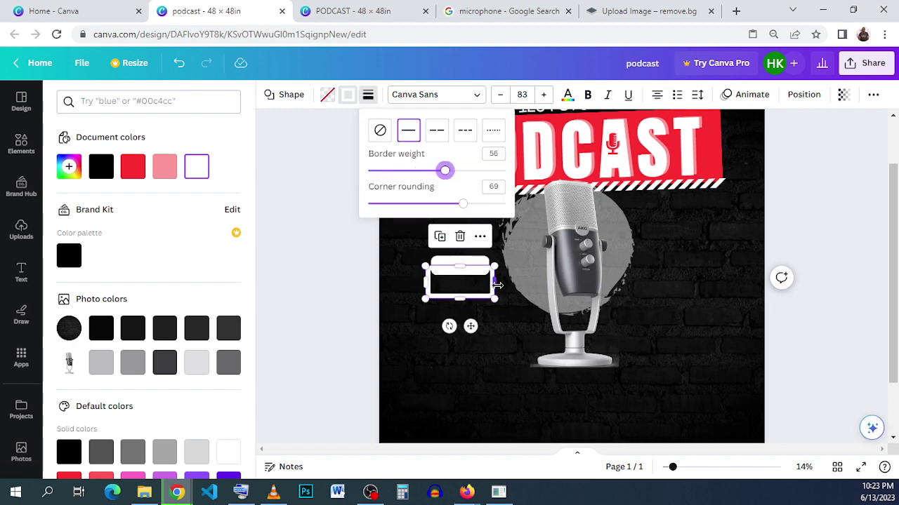
left_click_drag(497, 285, 468, 285)
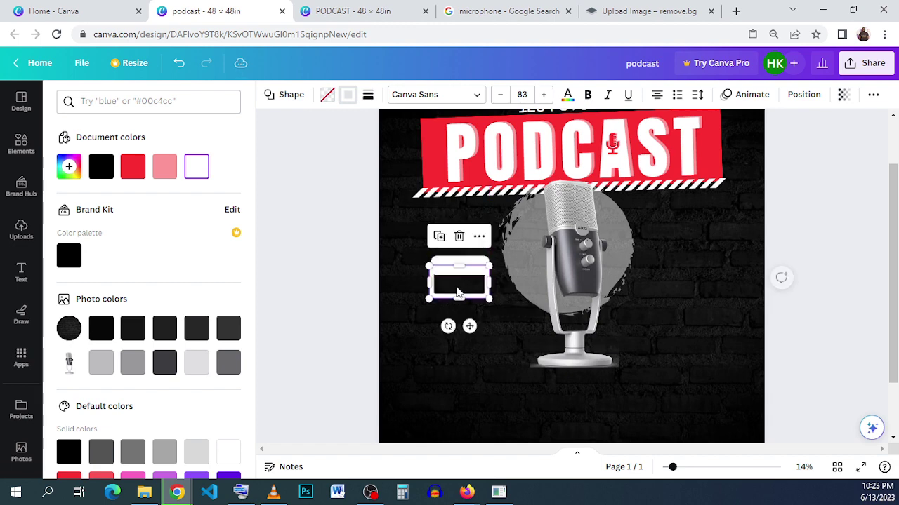
left_click(491, 311)
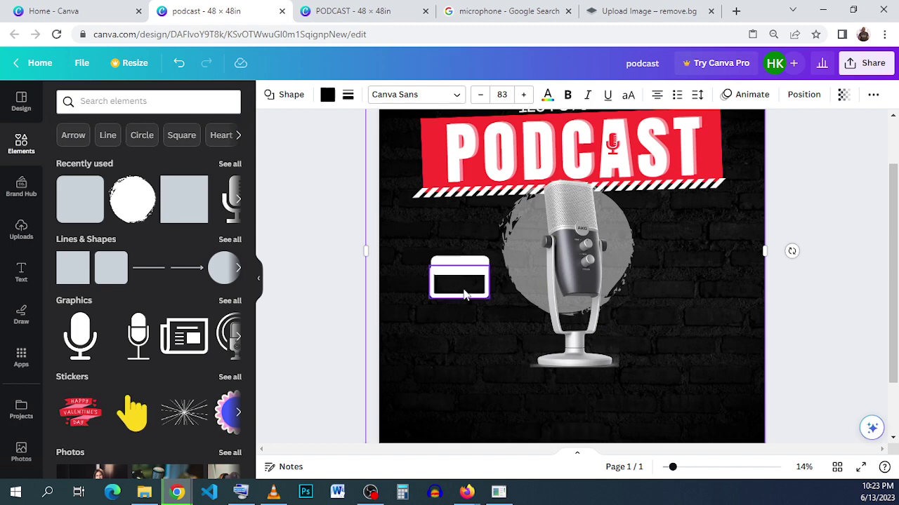
Nudge the outlined box slightly right so its sides line up with the white label bar above.
left_click(463, 295)
key("Right")
key("Right")
key("Right")
key("Right")
key("Right")
key("Right")
key("Right")
key("Right")
key("Right")
key("Right")
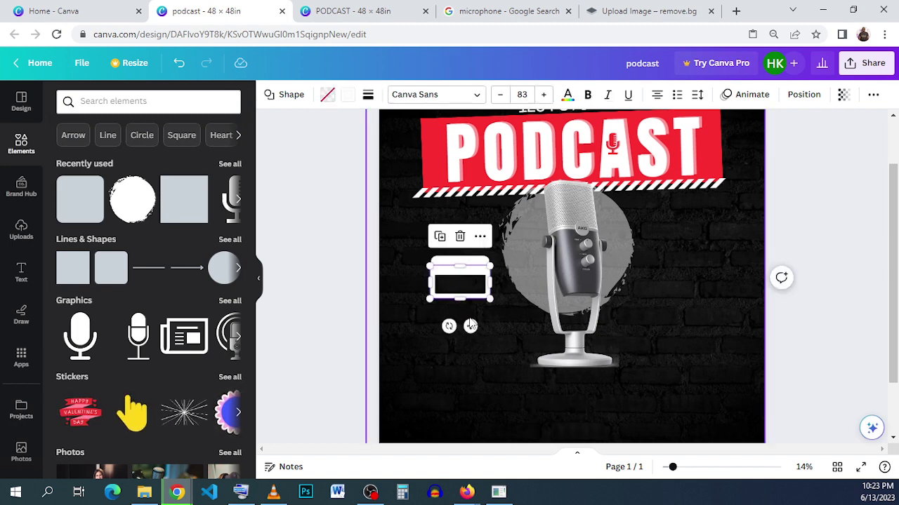
left_click(469, 325)
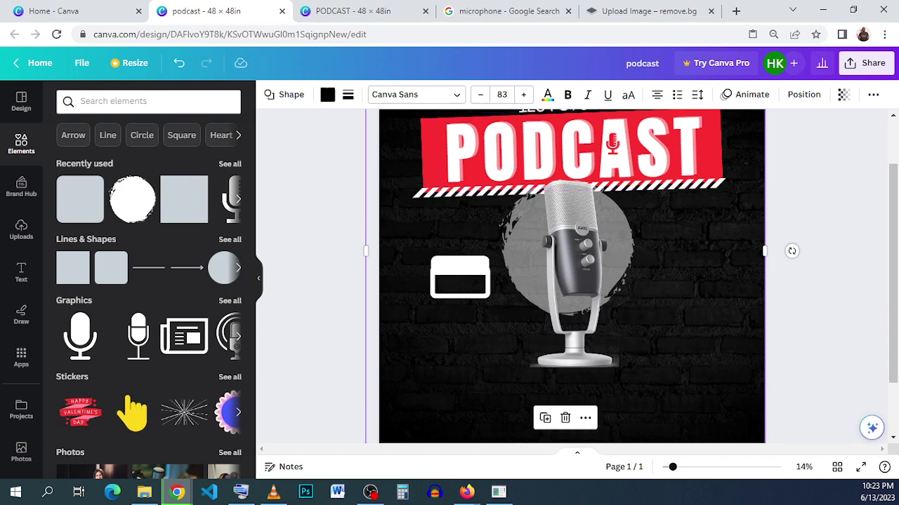
Add a body text box reading "time" and switch its text to uppercase.
left_click(21, 281)
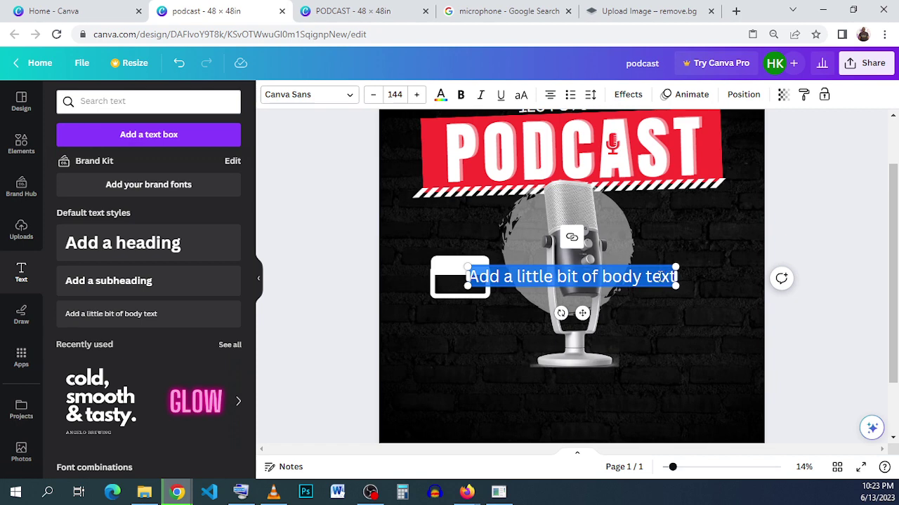
type("time")
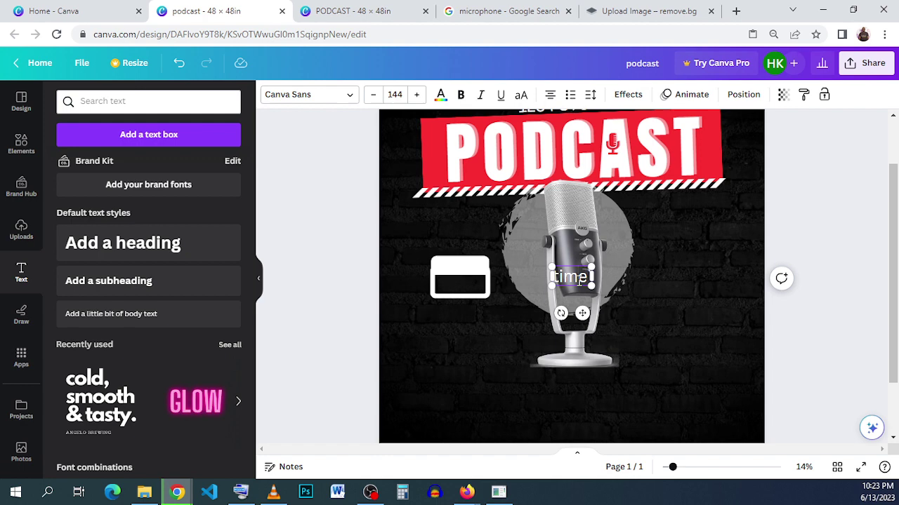
key("ctrl+a")
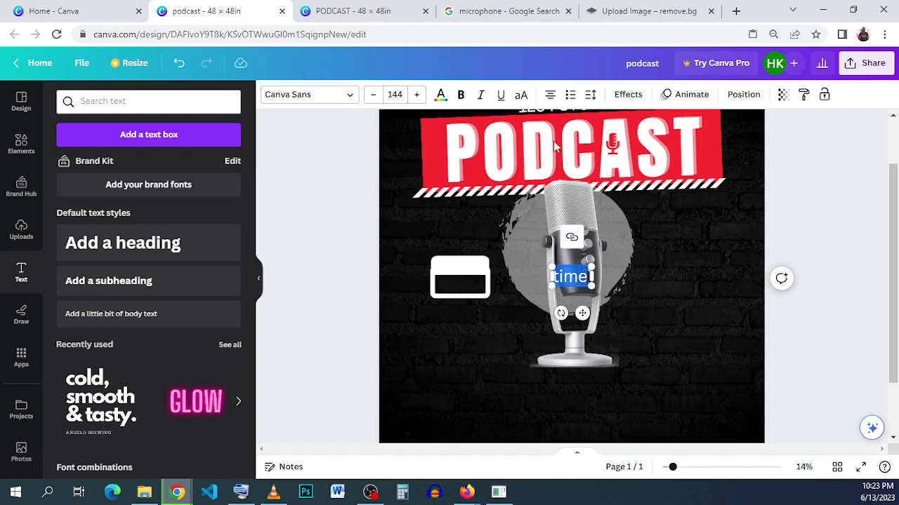
left_click(518, 96)
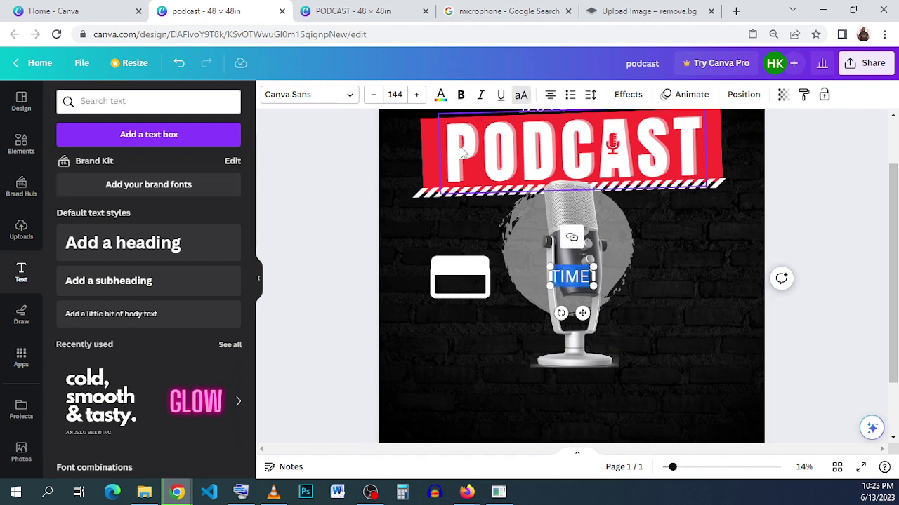
Place the TIME text on the white label bar at font size 104, centred horizontally.
left_click_drag(582, 313, 481, 303)
left_click(395, 94)
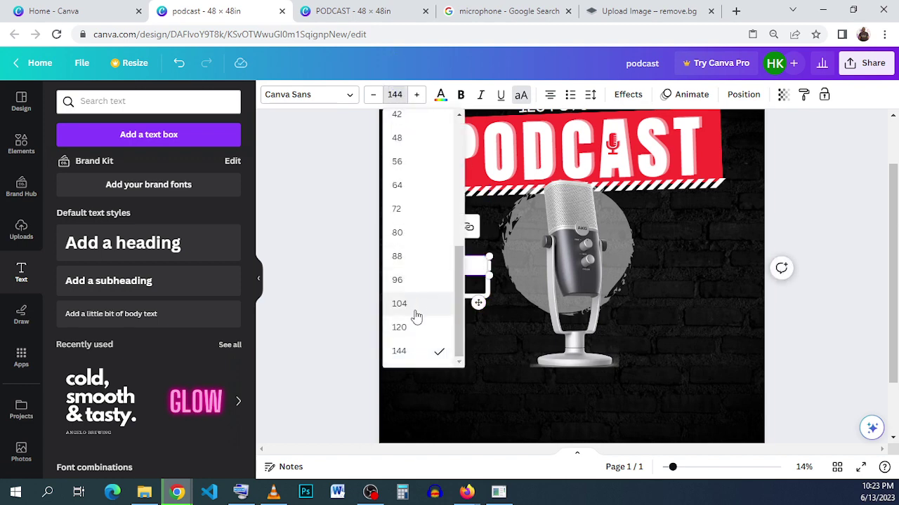
left_click(414, 309)
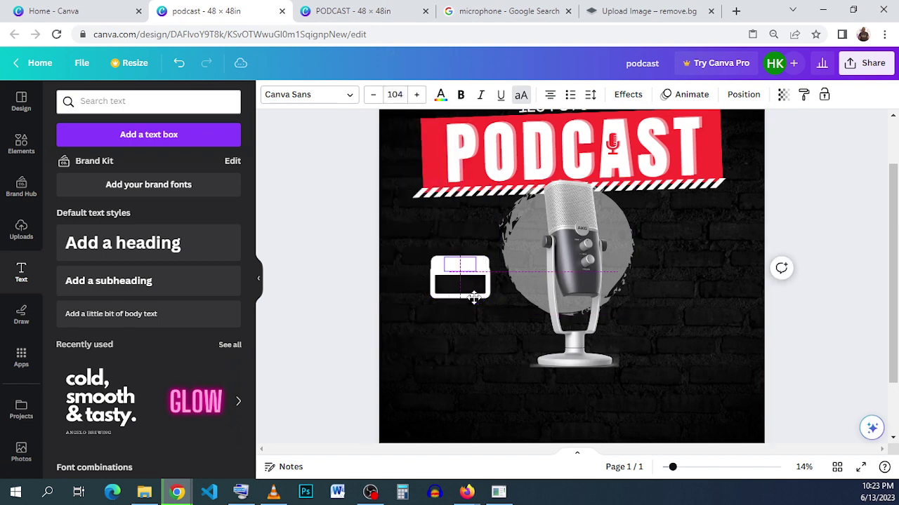
left_click_drag(474, 298, 473, 295)
Colour the TIME text with the red from the document colors.
left_click(441, 95)
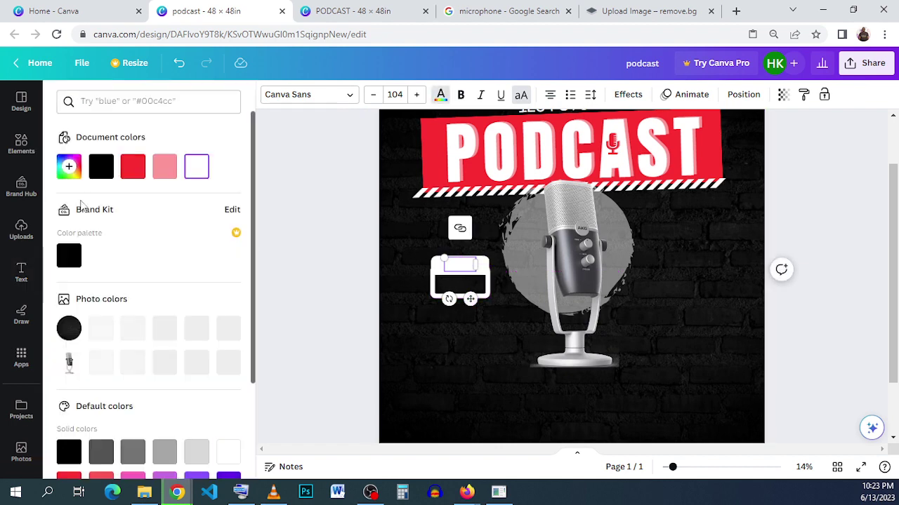
left_click(132, 167)
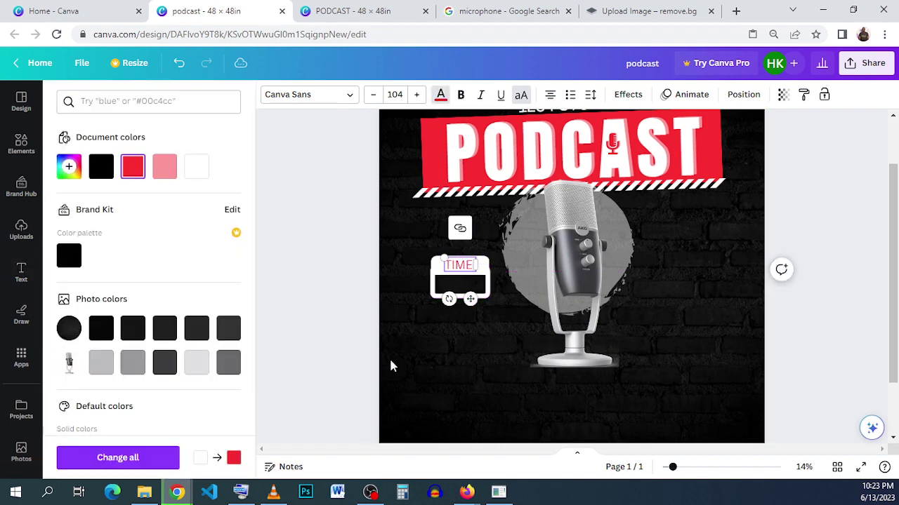
left_click(451, 339)
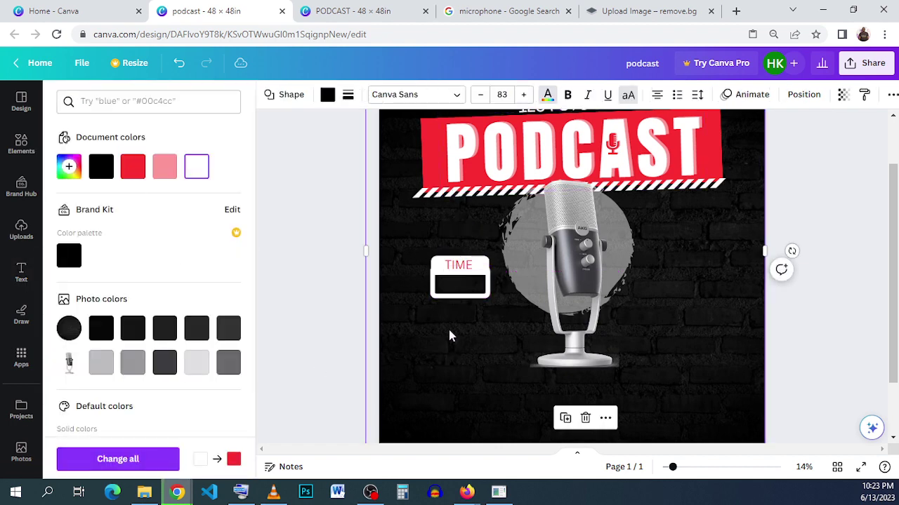
Duplicate the red TIME text and place the copy inside the black box beneath the original.
left_click(462, 269)
left_click_drag(469, 293, 471, 295)
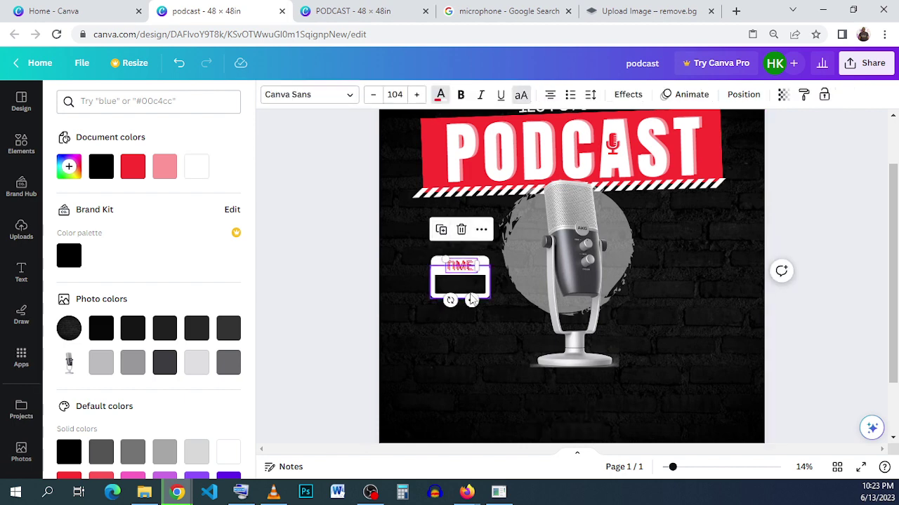
left_click(471, 299)
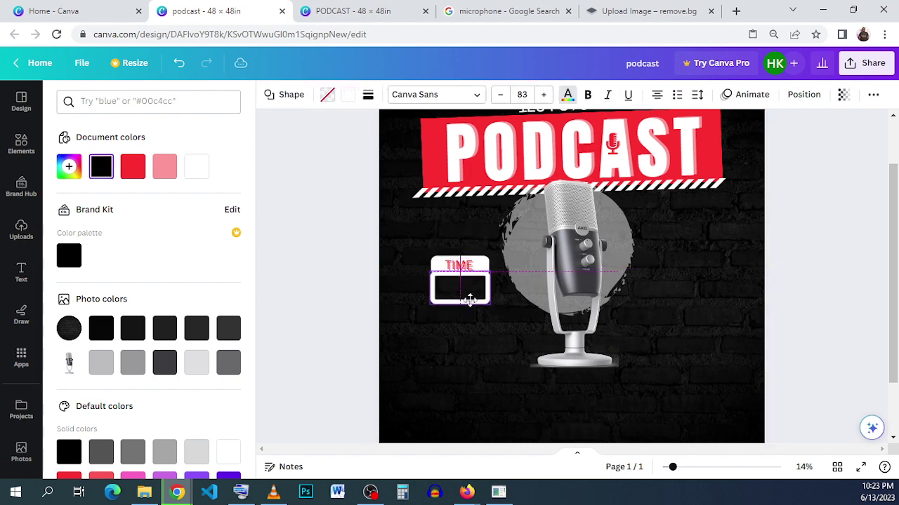
left_click(181, 62)
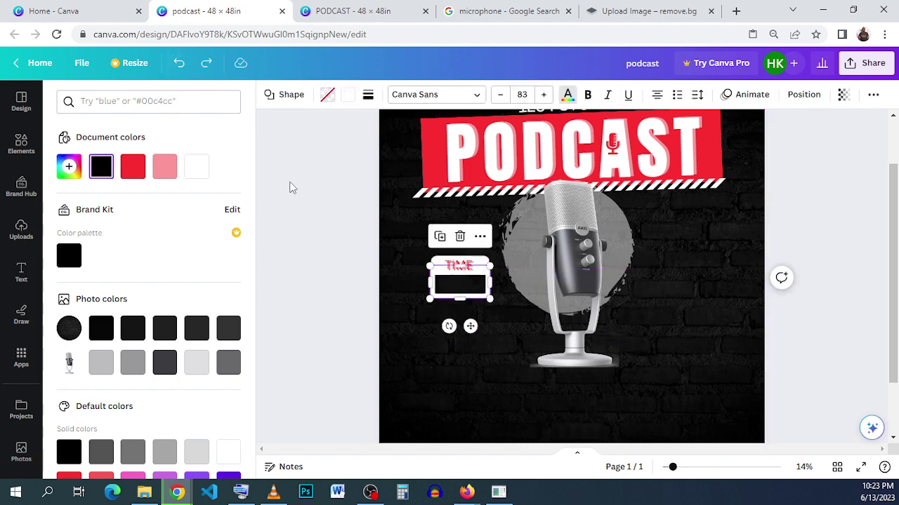
left_click(467, 276)
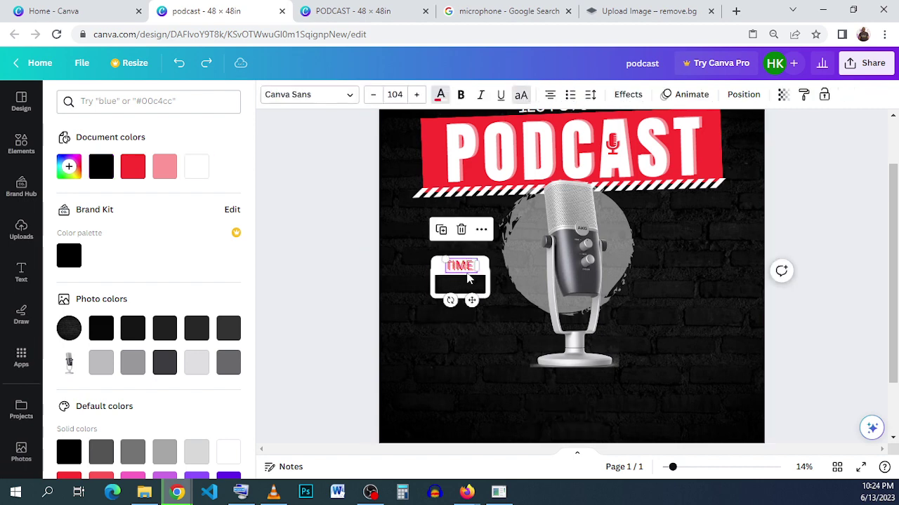
left_click_drag(470, 295, 469, 311)
Change the copied text to 9PM and make both the 9PM and TIME texts bold.
double_click(465, 283)
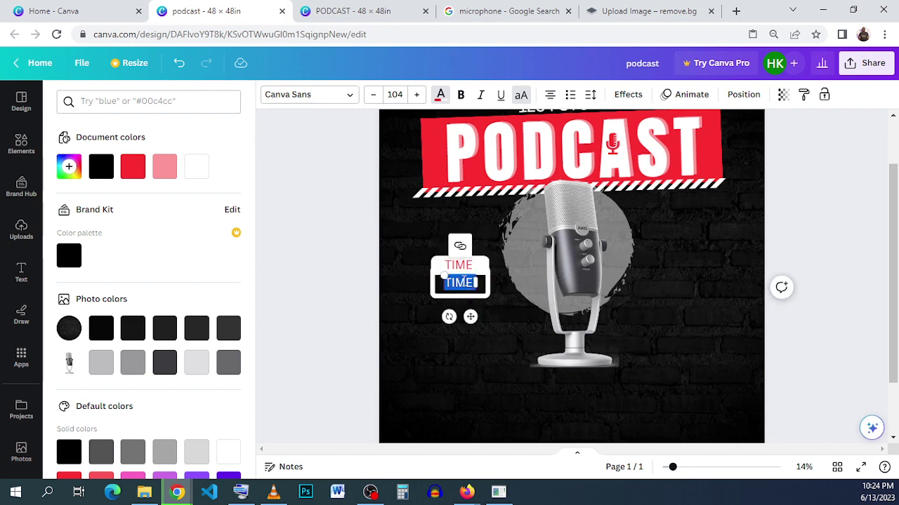
key("BackSpace")
type("9PM")
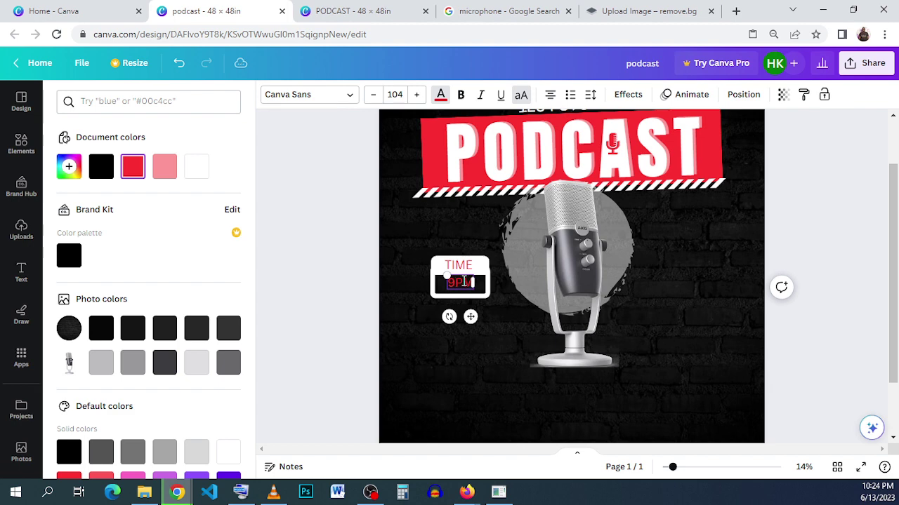
double_click(458, 282)
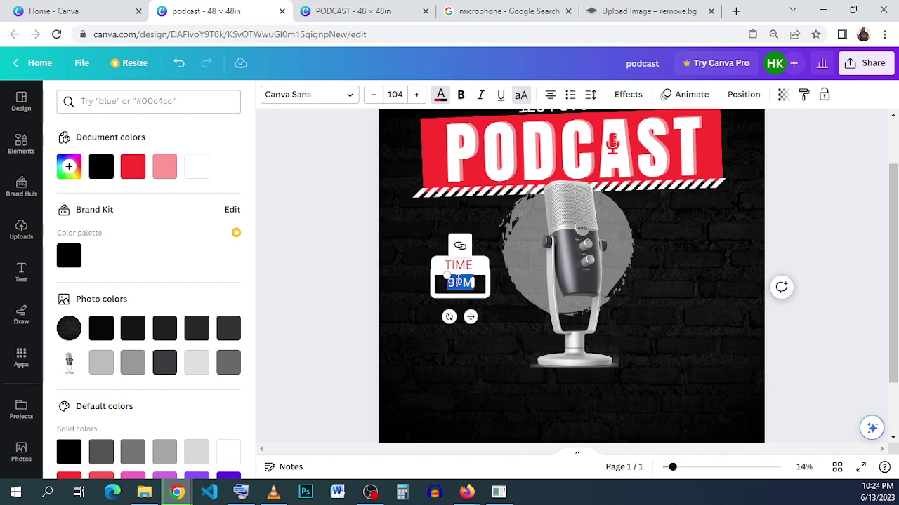
left_click(460, 94)
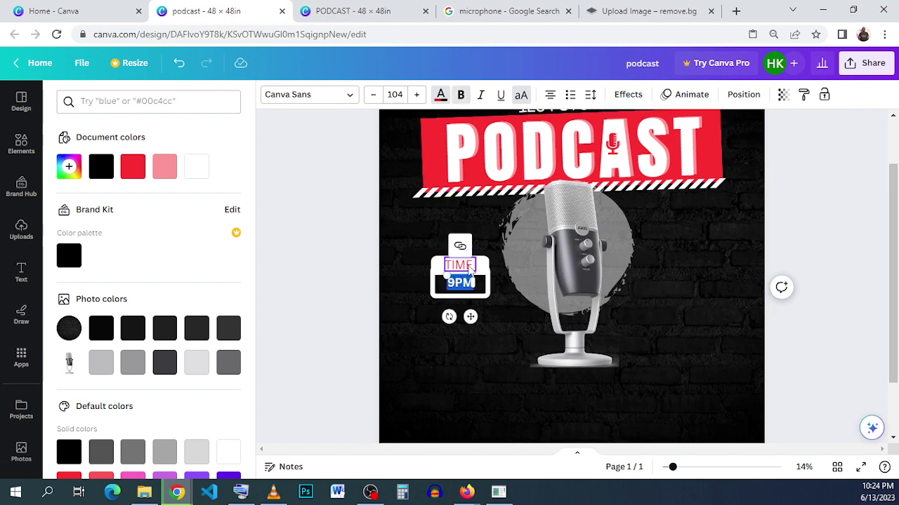
left_click(605, 303)
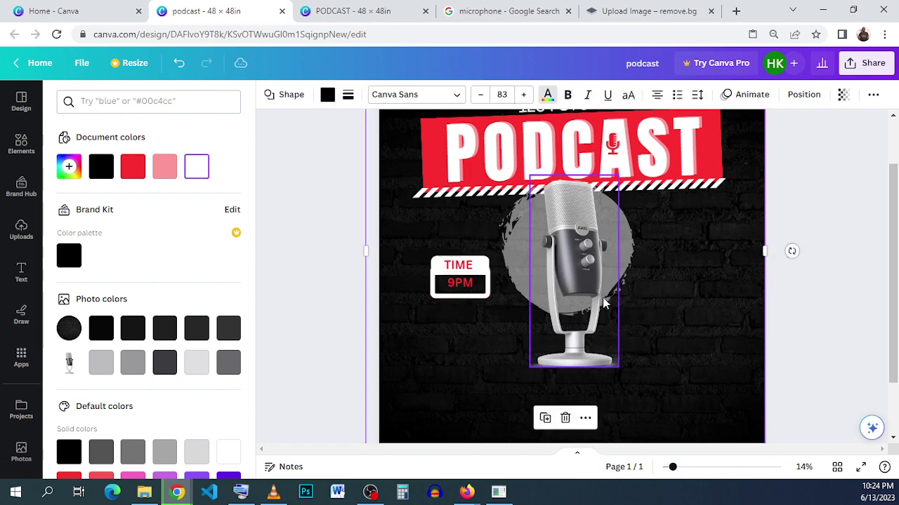
Nudge the 9PM text slightly down so it sits centred in the black box.
double_click(460, 283)
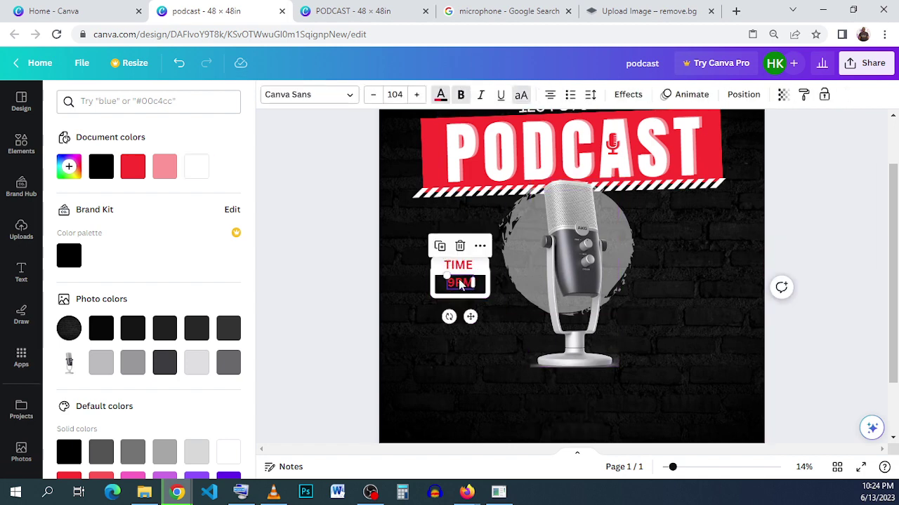
left_click(459, 283)
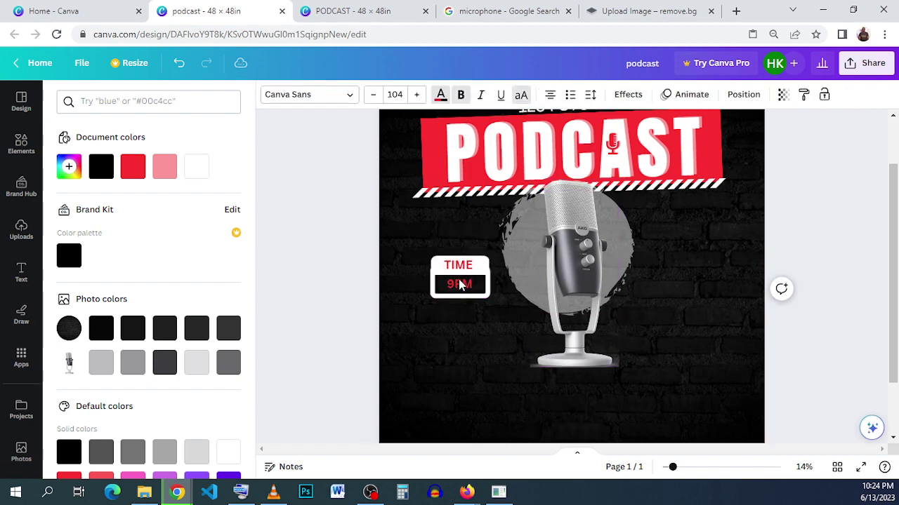
double_click(460, 284)
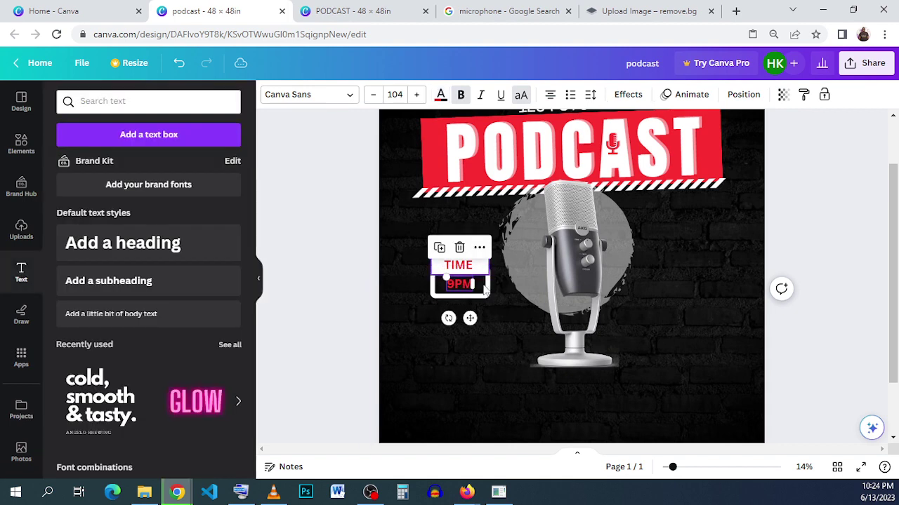
Delete the large black overlay shape that covers the brick wall background.
left_click(433, 342)
scroll(455, 221, "down", 2)
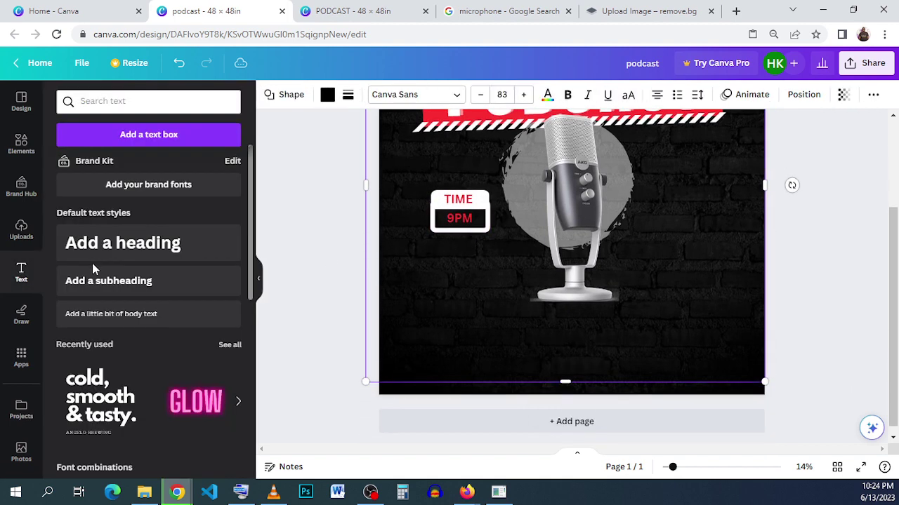
left_click(24, 150)
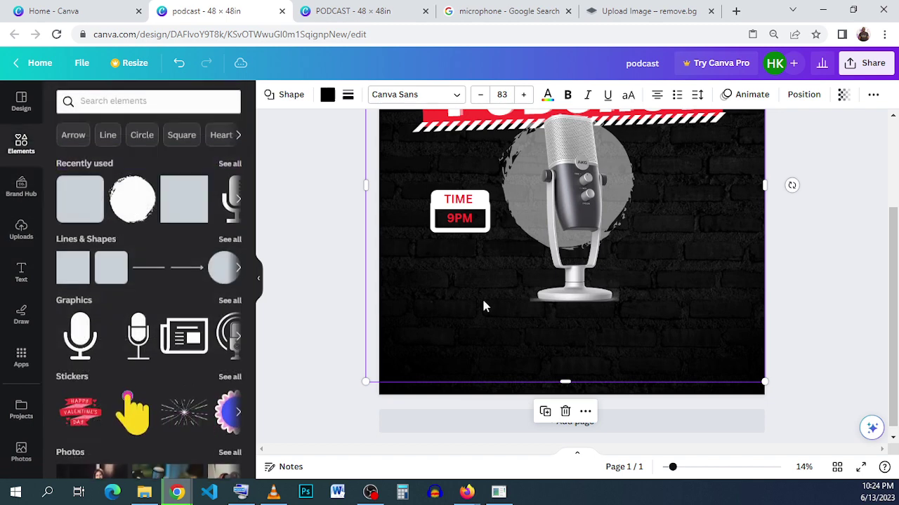
mouse_move(453, 298)
left_mouse_down()
mouse_move(453, 319)
mouse_move(457, 305)
mouse_move(468, 316)
mouse_move(443, 309)
mouse_move(548, 307)
mouse_move(453, 304)
mouse_move(469, 304)
left_mouse_up()
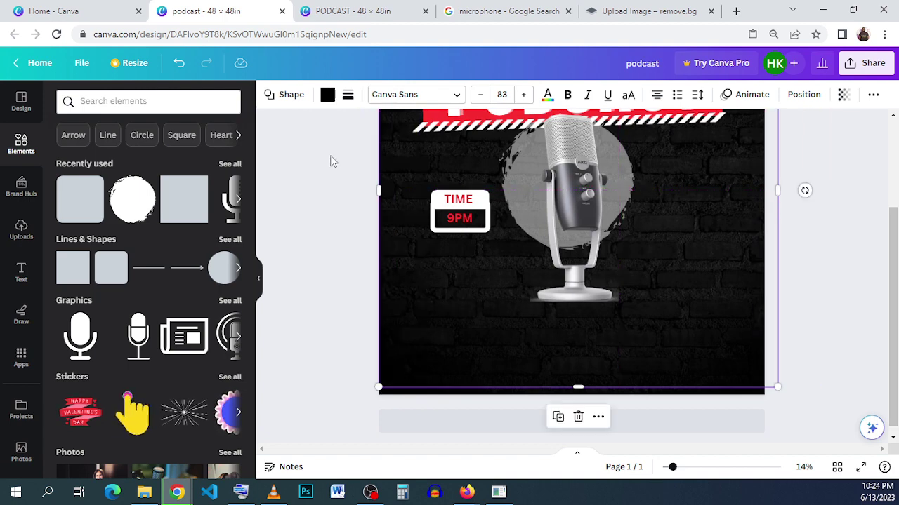
left_click_drag(333, 161, 463, 255)
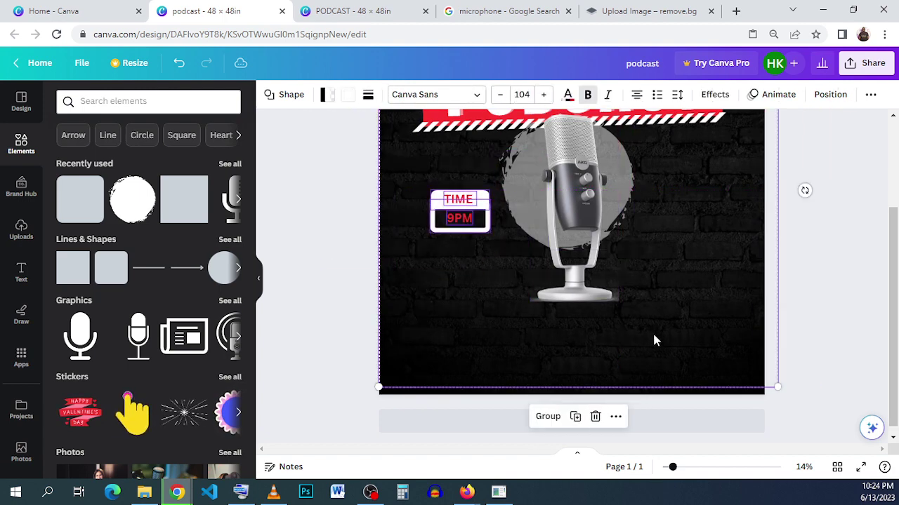
left_click(333, 290)
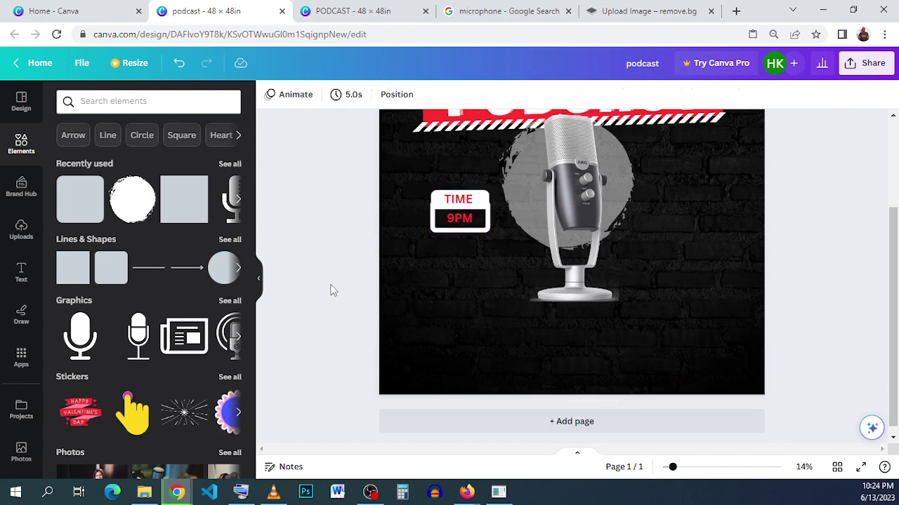
left_click(438, 322)
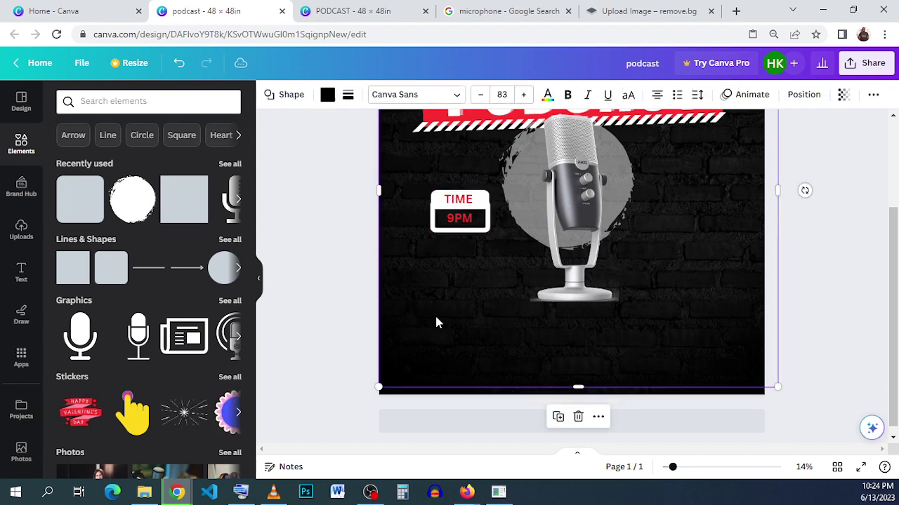
left_click(574, 421)
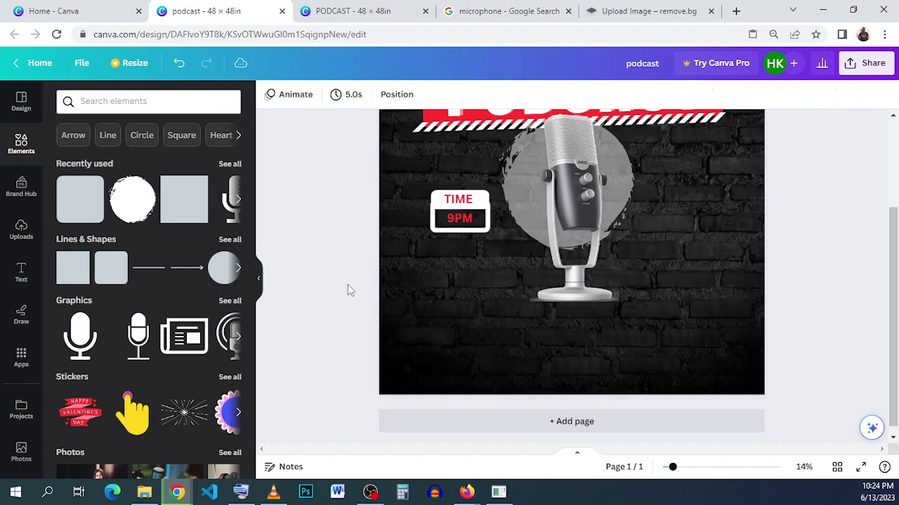
Duplicate the whole TIME and 9PM block and place the copy directly below the original.
left_click_drag(432, 228, 459, 263)
left_click(457, 162)
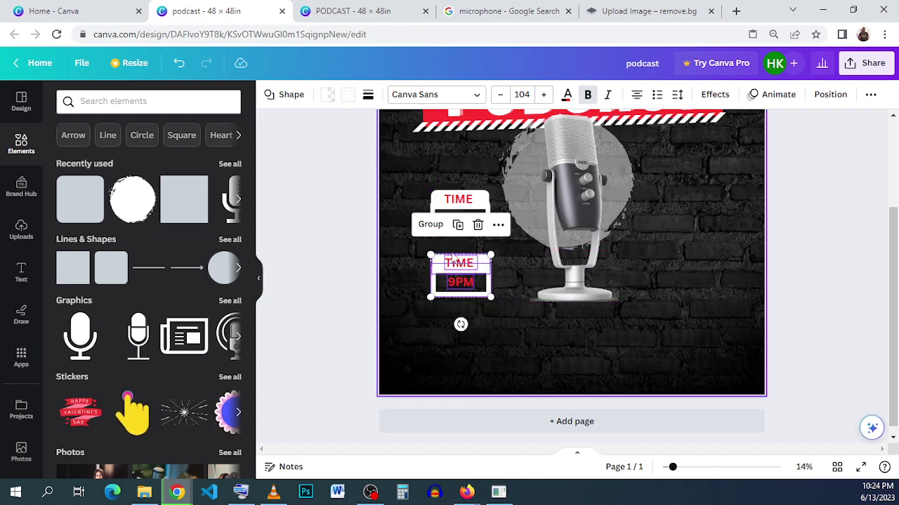
left_click(461, 323)
Widen the lower block's white frame evenly on both sides, following the DATE frame in the finished PODCAST design.
left_click(329, 7)
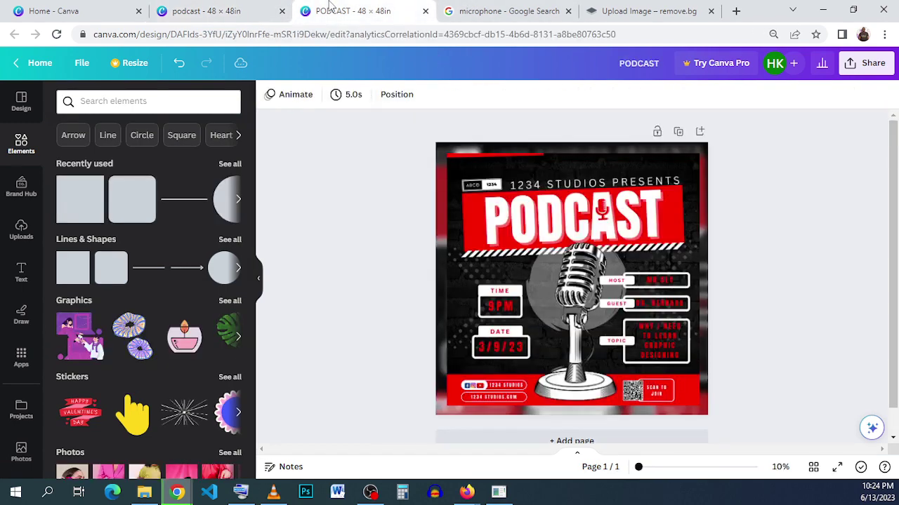
left_click(211, 10)
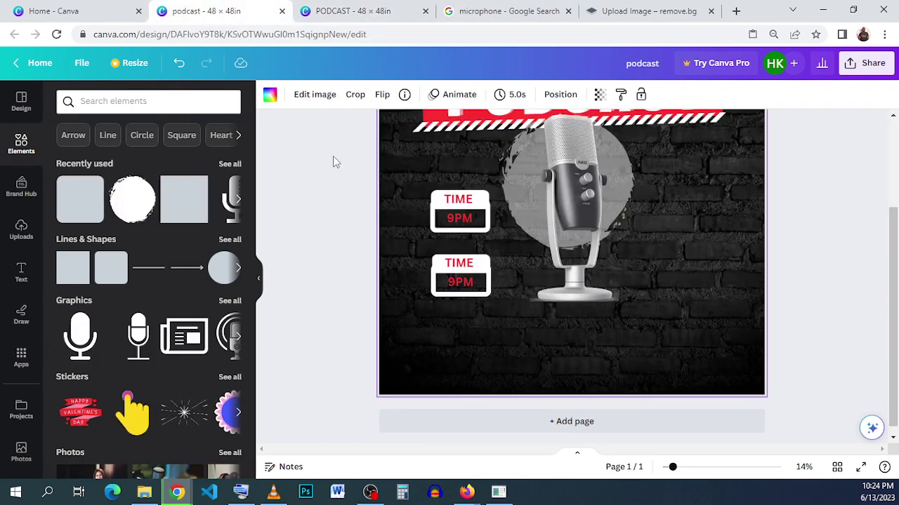
left_click(453, 291)
mouse_move(431, 279)
left_mouse_down()
mouse_move(410, 280)
mouse_move(443, 285)
mouse_move(414, 281)
mouse_move(429, 281)
left_mouse_up()
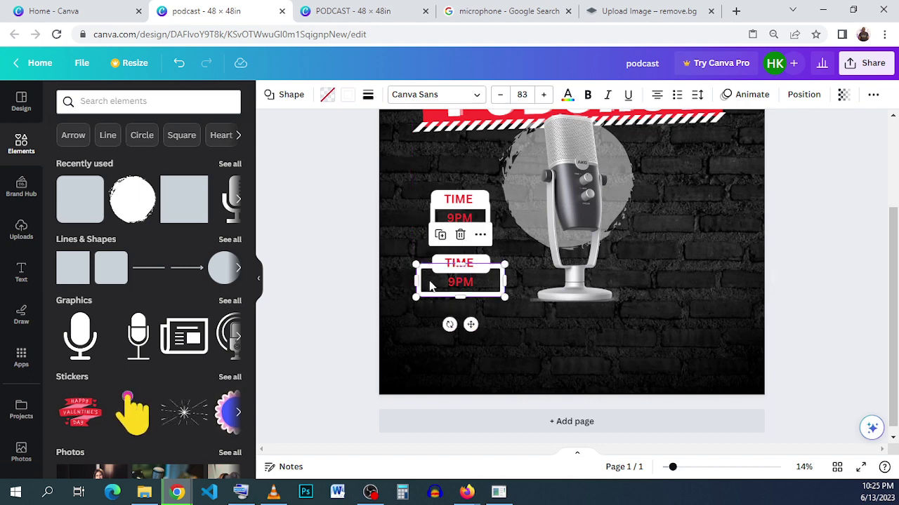
Check the date in the finished PODCAST design and fit the lower 9PM text box to the widened frame's inner width.
left_click(344, 11)
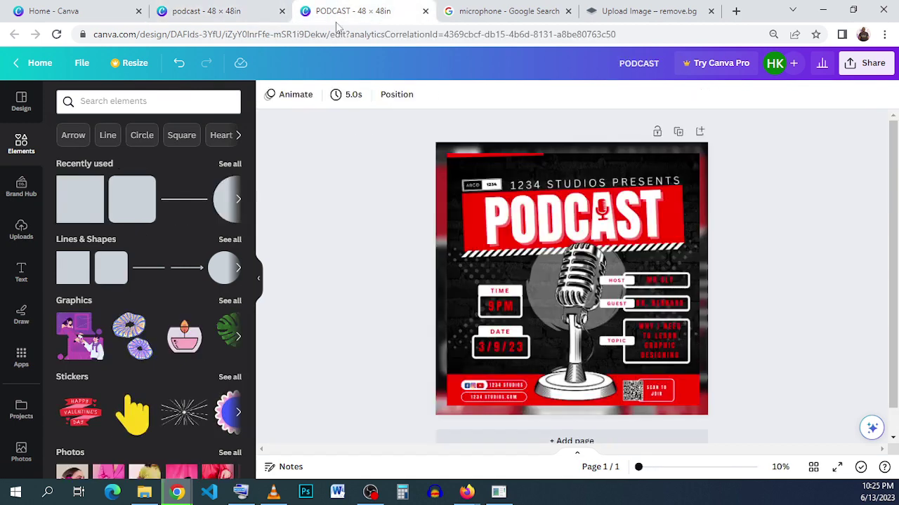
mouse_move(251, 6)
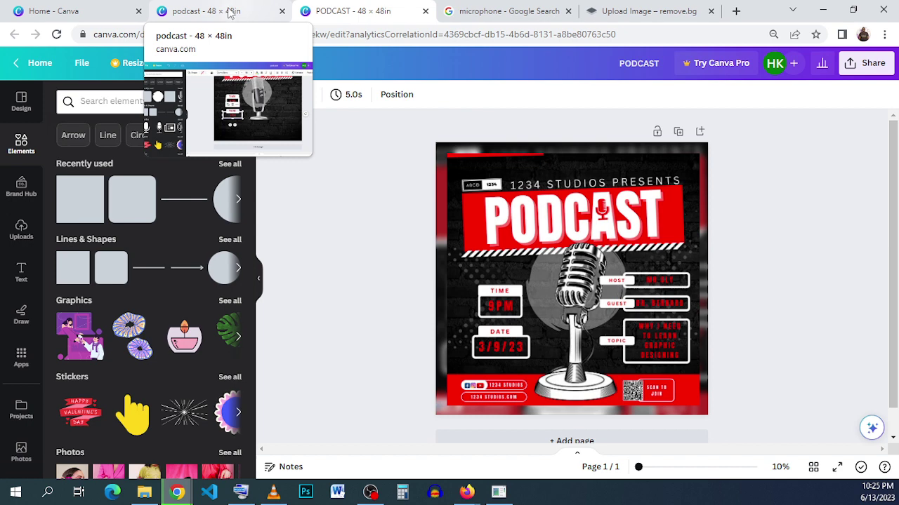
left_click(231, 13)
double_click(472, 283)
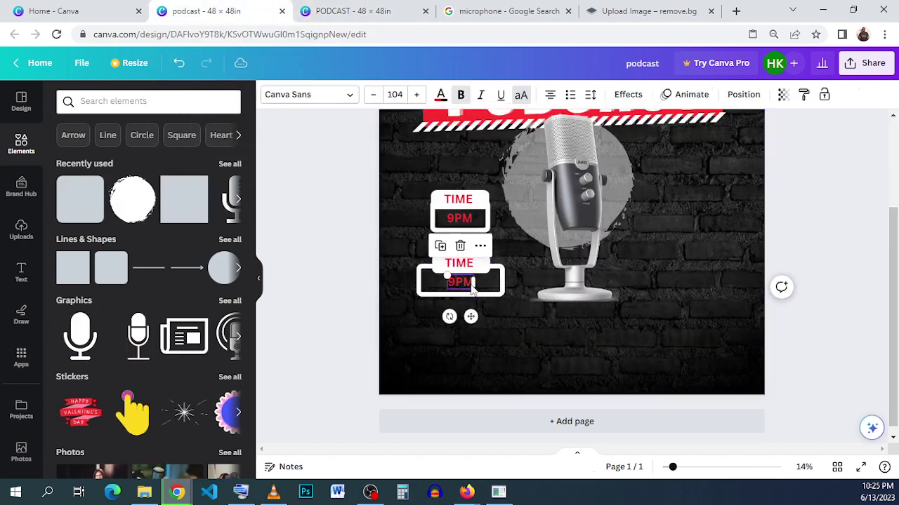
left_click_drag(477, 283, 538, 283)
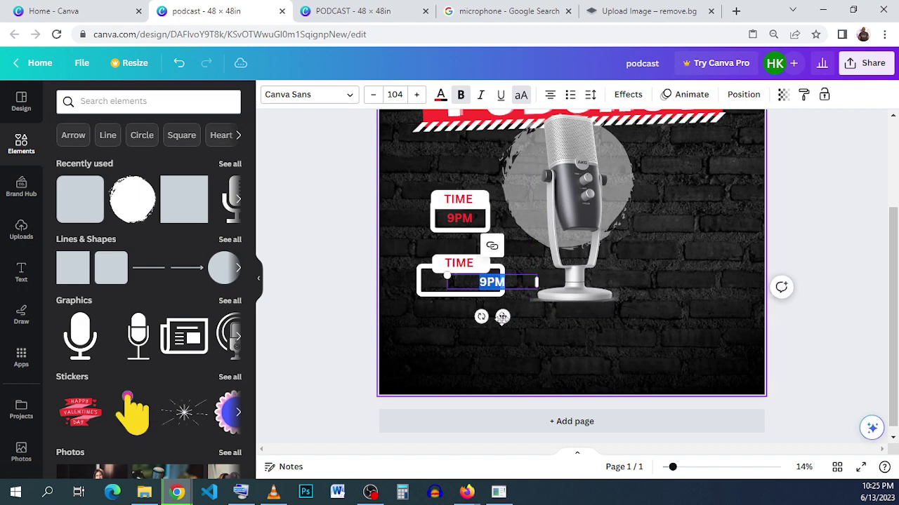
left_click_drag(502, 316, 480, 319)
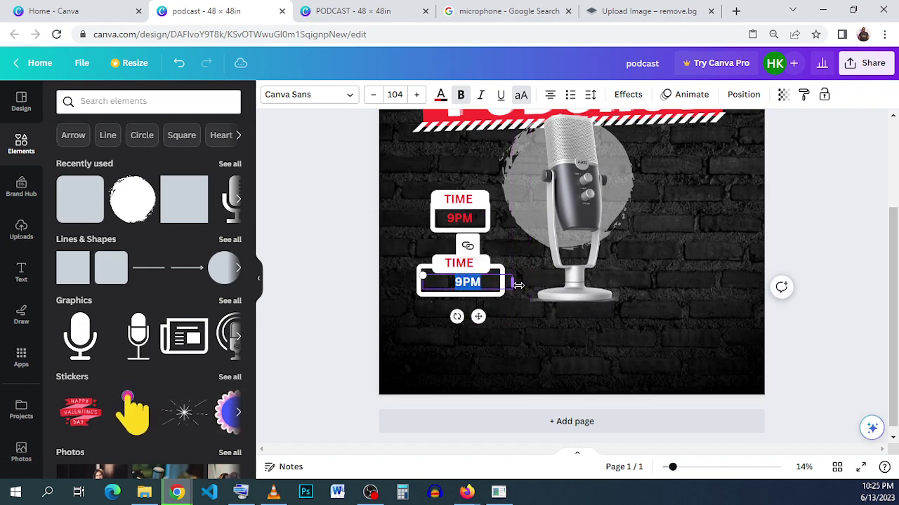
left_click_drag(512, 282, 498, 282)
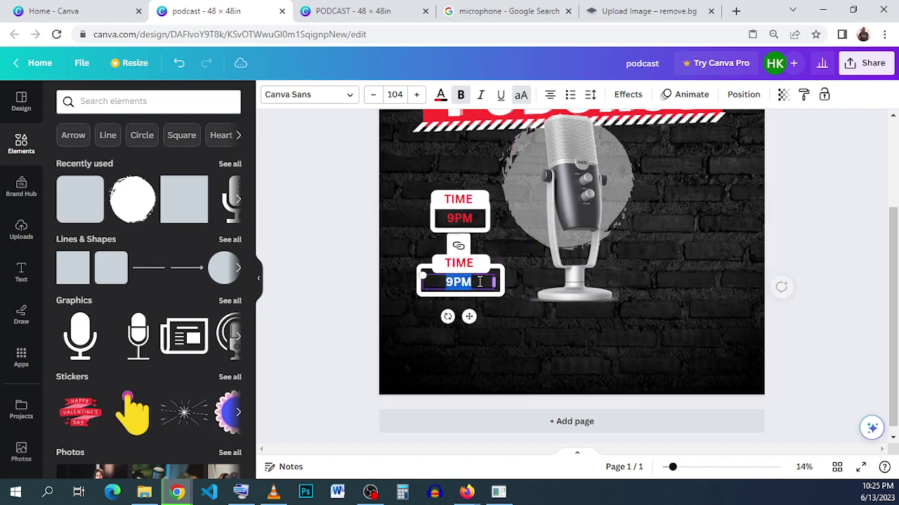
Replace the lower 9PM text with 3/9/23 and shift it slightly to the right within its frame.
type("3")
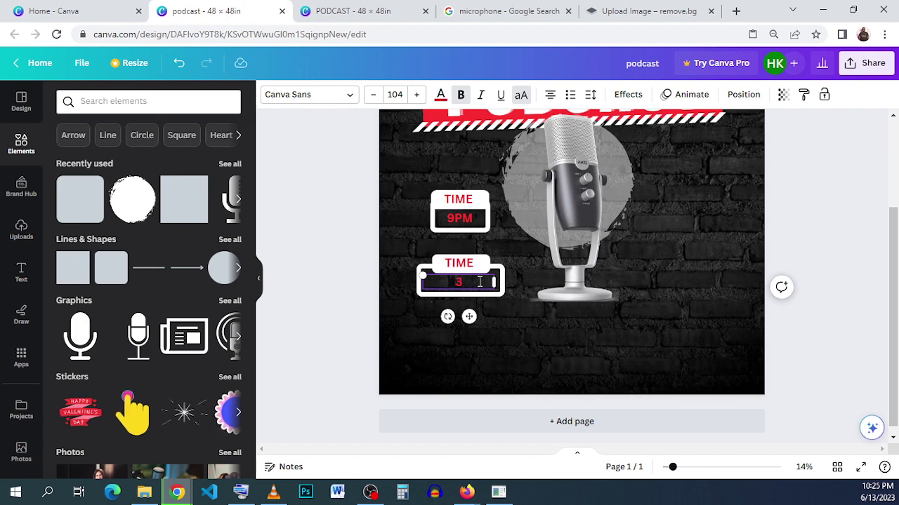
type("/923")
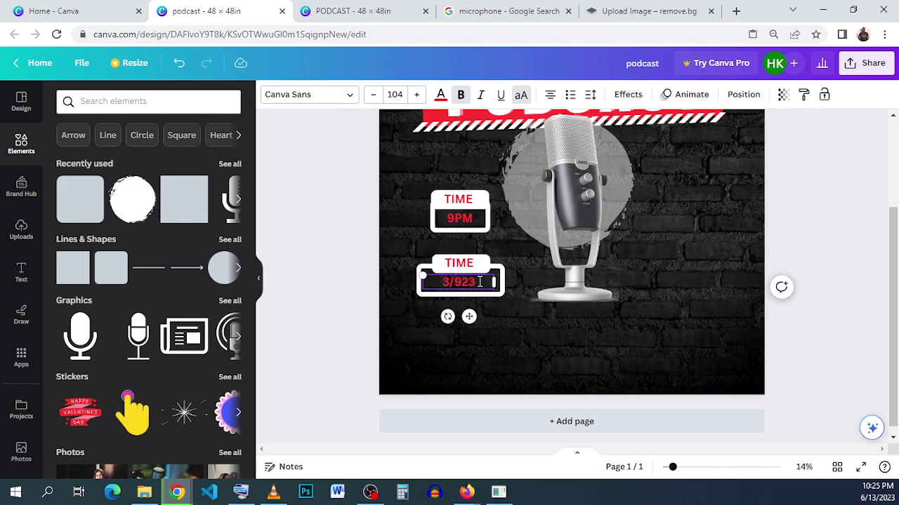
type("/")
key("shift+Left")
key("shift+Left")
key("shift+Left")
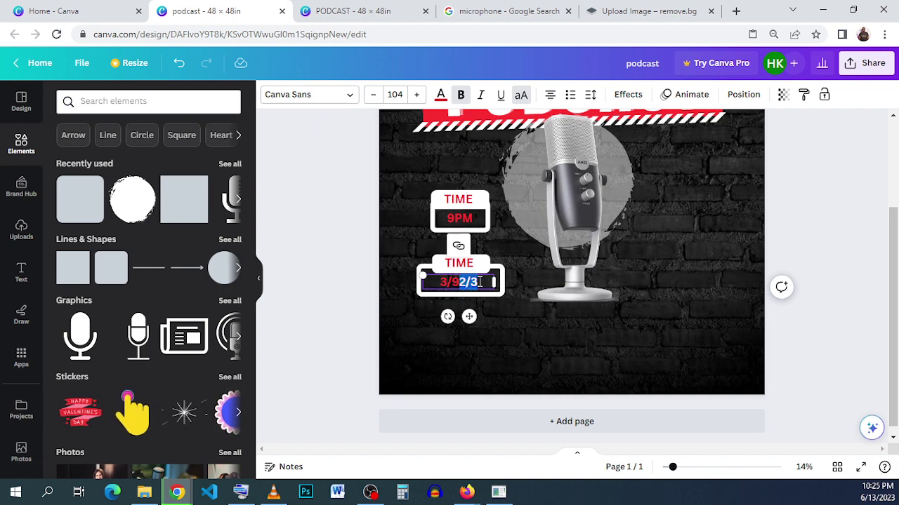
type("/23")
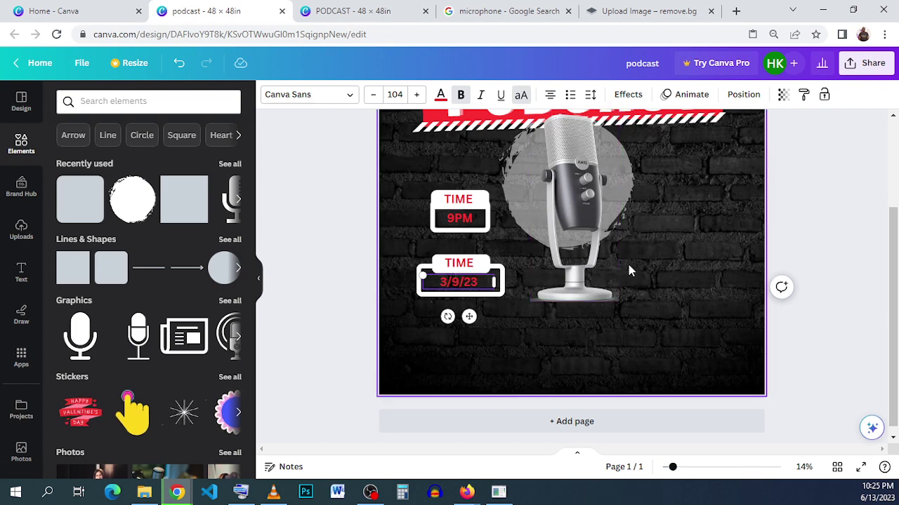
left_click(695, 250)
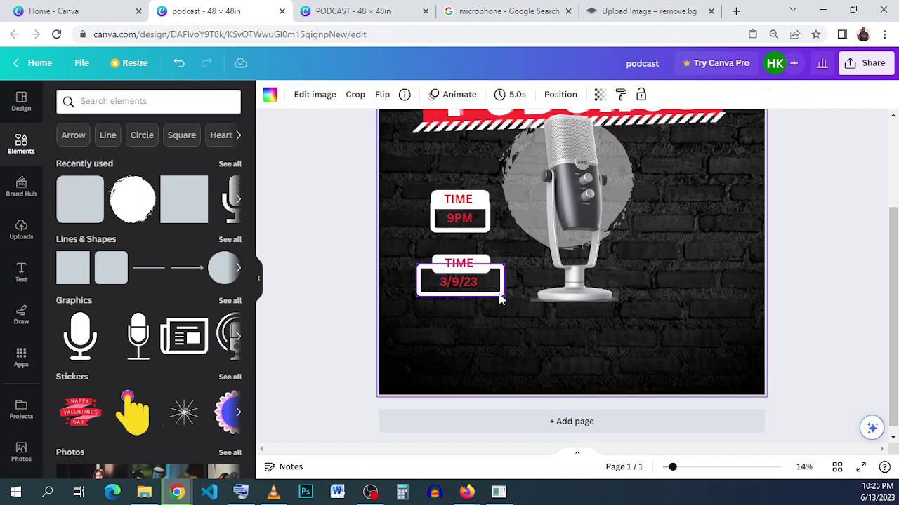
left_click(462, 285)
left_click_drag(462, 285, 466, 282)
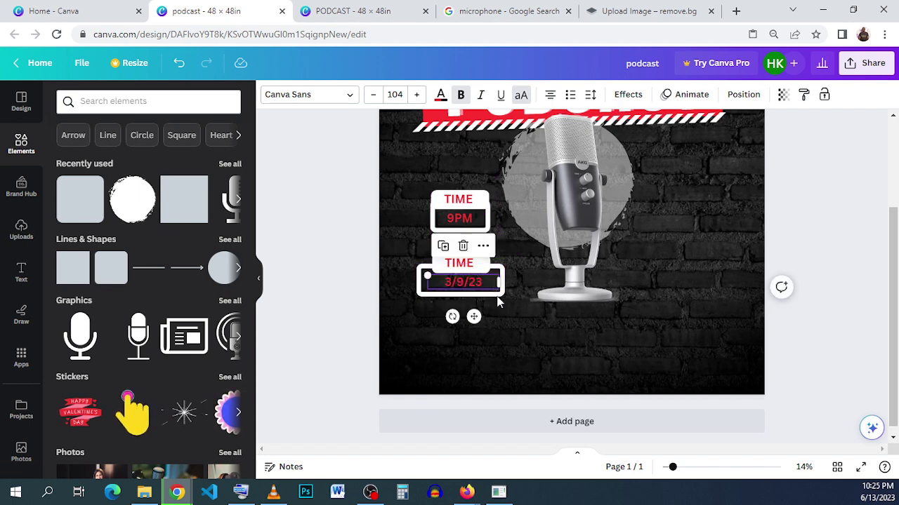
Narrow the white frame around 3/9/23 from both sides to roughly the width of the TIME label above it.
left_click(497, 287)
left_click_drag(498, 281, 490, 280)
left_click_drag(413, 278, 424, 278)
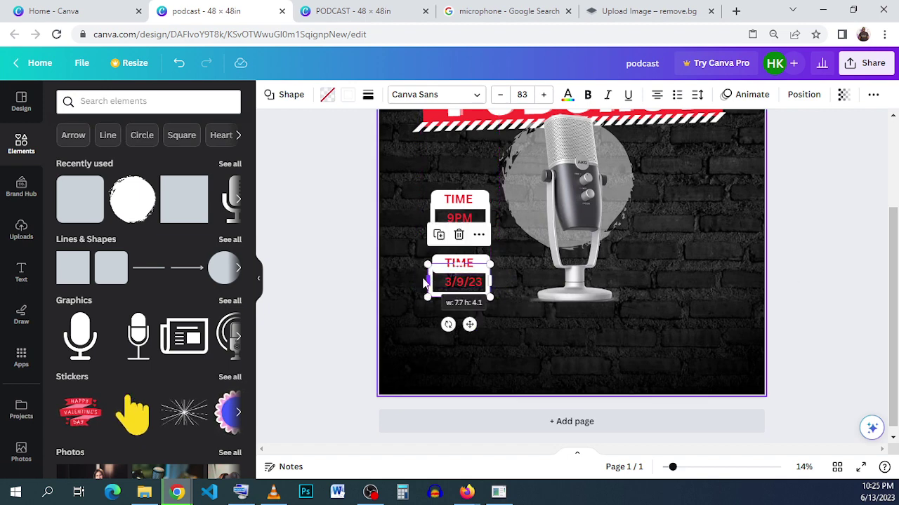
left_click(491, 314)
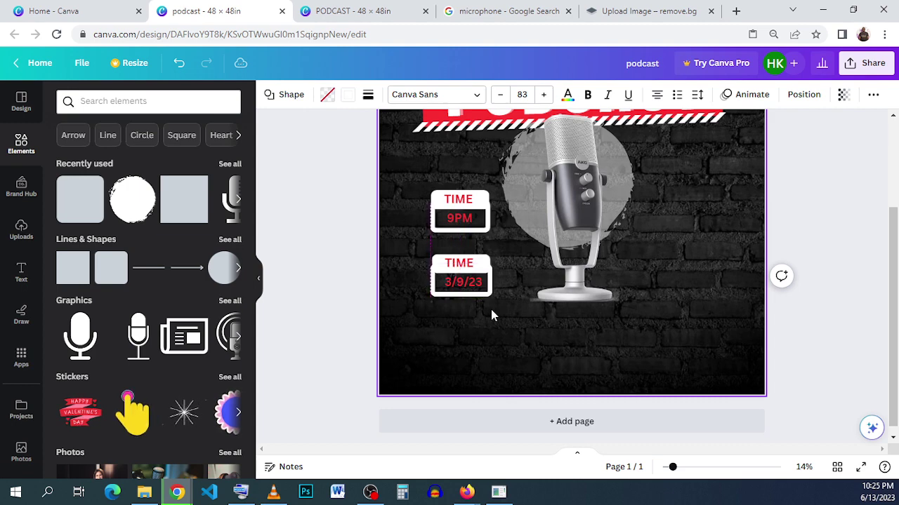
left_click(491, 309)
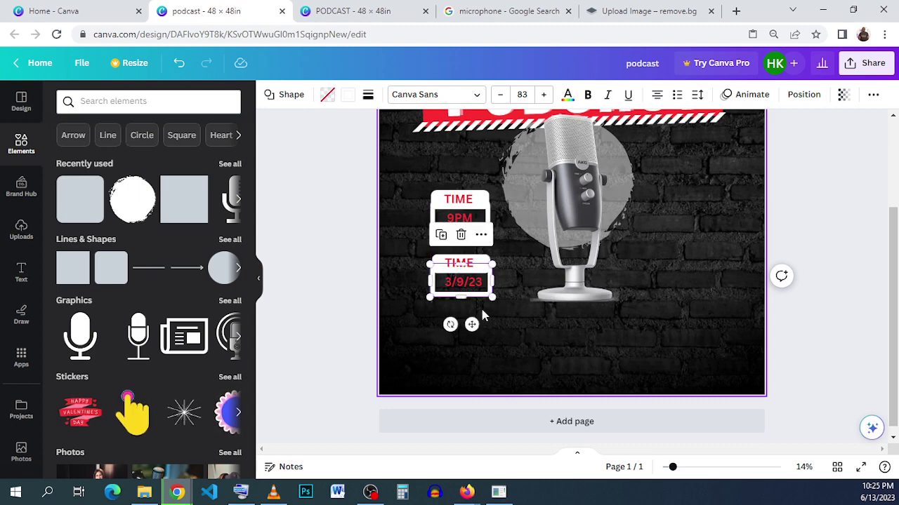
left_click(634, 241)
Following the HOST label in the finished PODCAST design, insert a square and shape it into a small bar beside the microphone's right side.
left_click(347, 11)
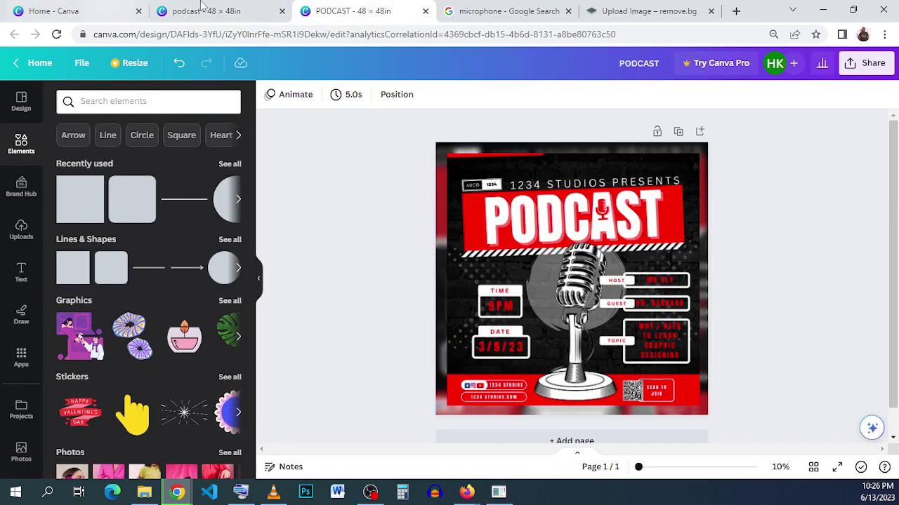
left_click(238, 10)
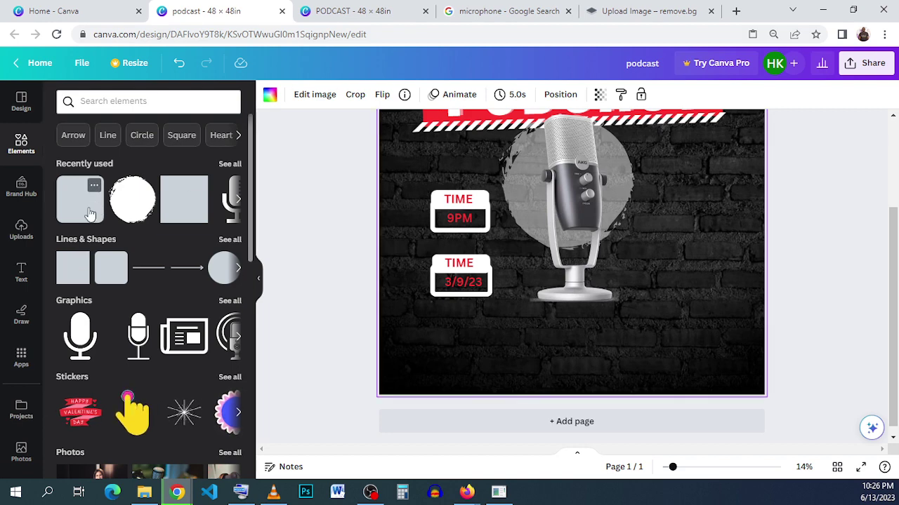
left_click(184, 211)
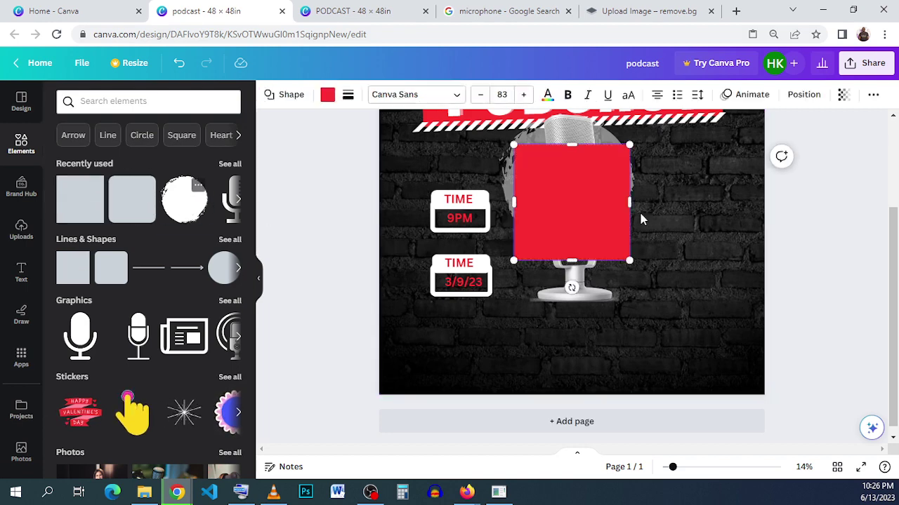
left_click_drag(629, 145, 589, 242)
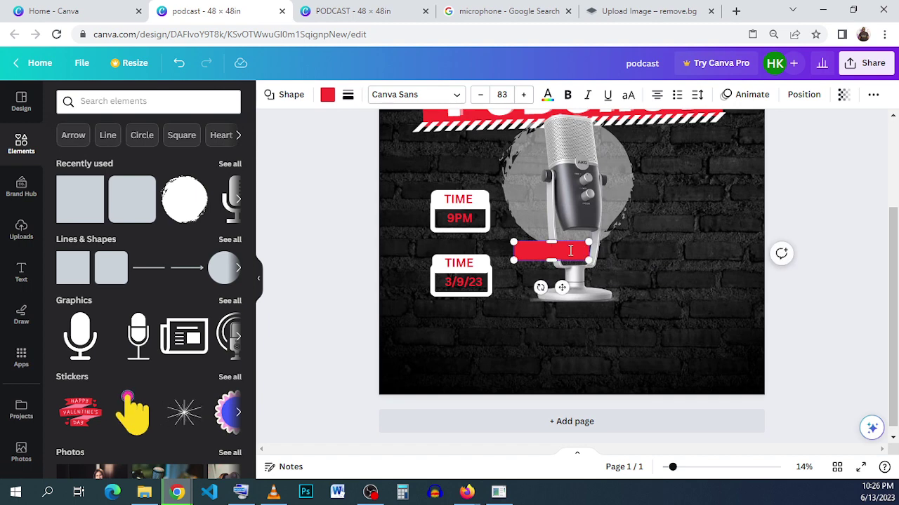
left_click_drag(562, 288, 657, 216)
left_click_drag(688, 173, 664, 175)
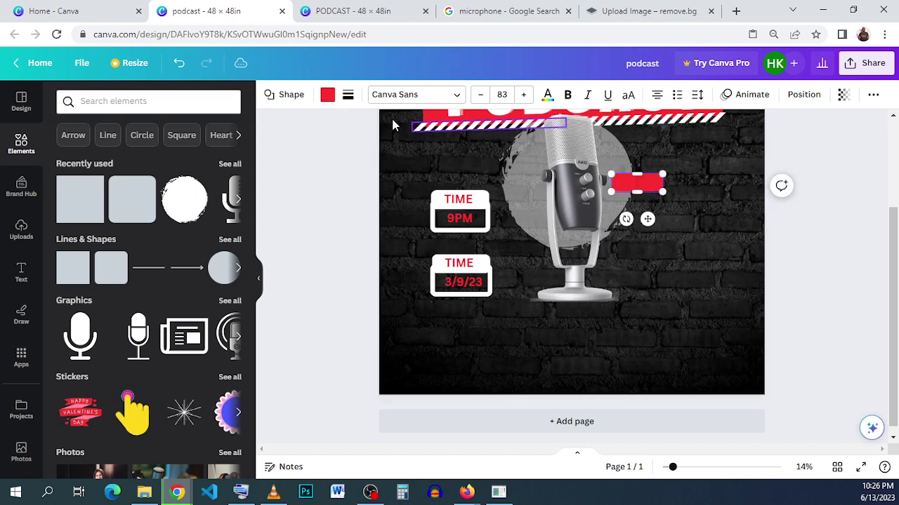
Fill the small bar beside the microphone with white and set its corner rounding to 50.
left_click(328, 96)
left_click(348, 94)
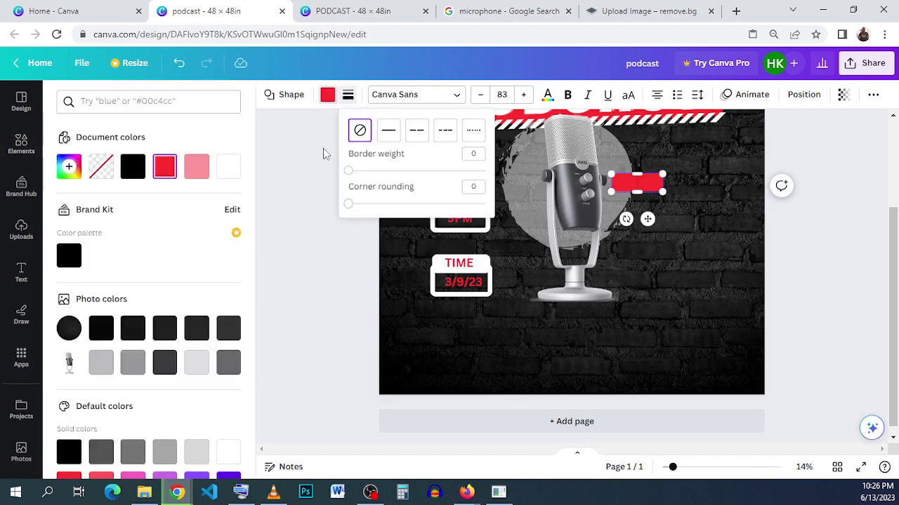
left_click(237, 174)
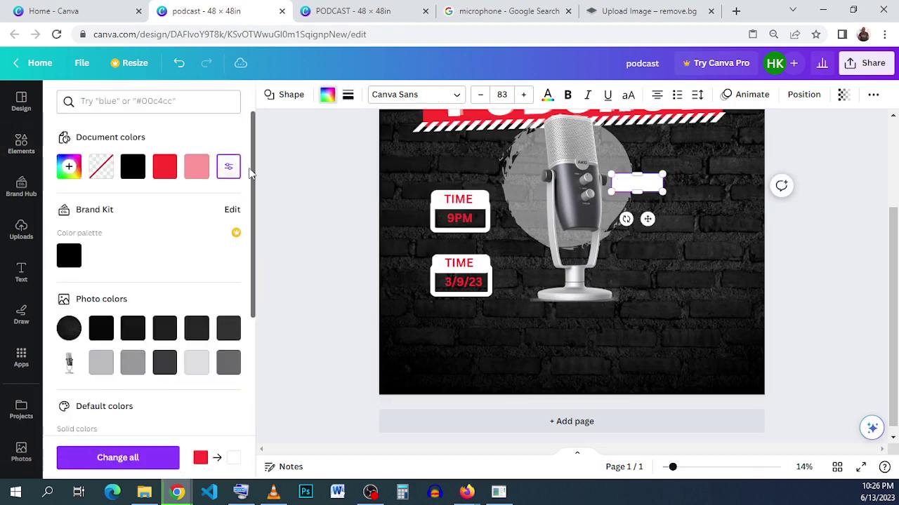
left_click(349, 97)
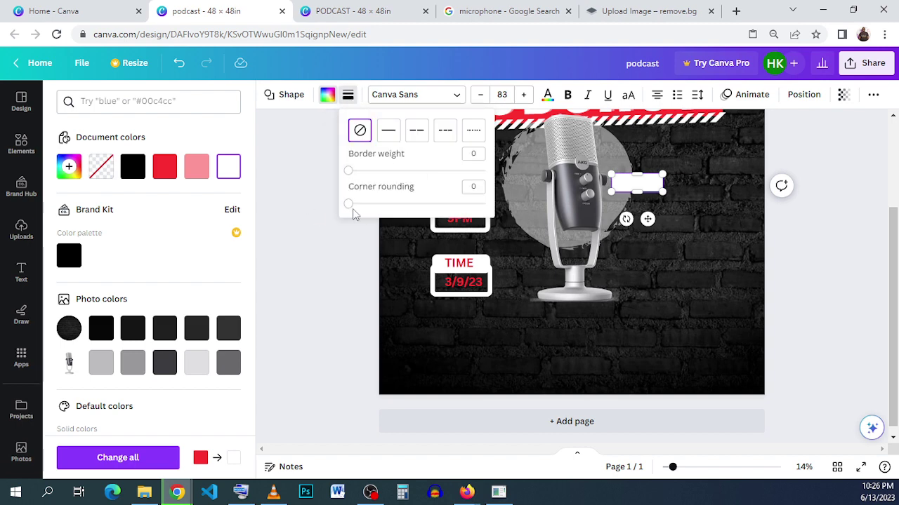
left_click_drag(349, 204, 417, 205)
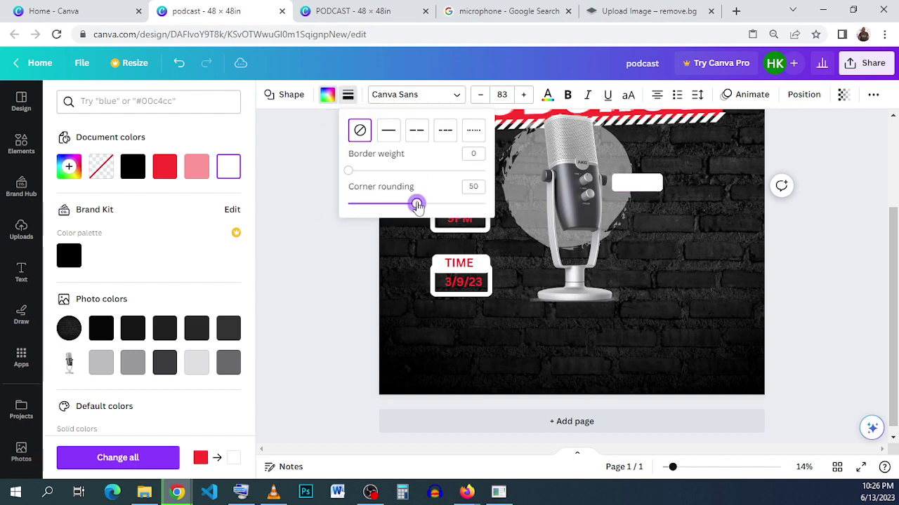
left_click(665, 232)
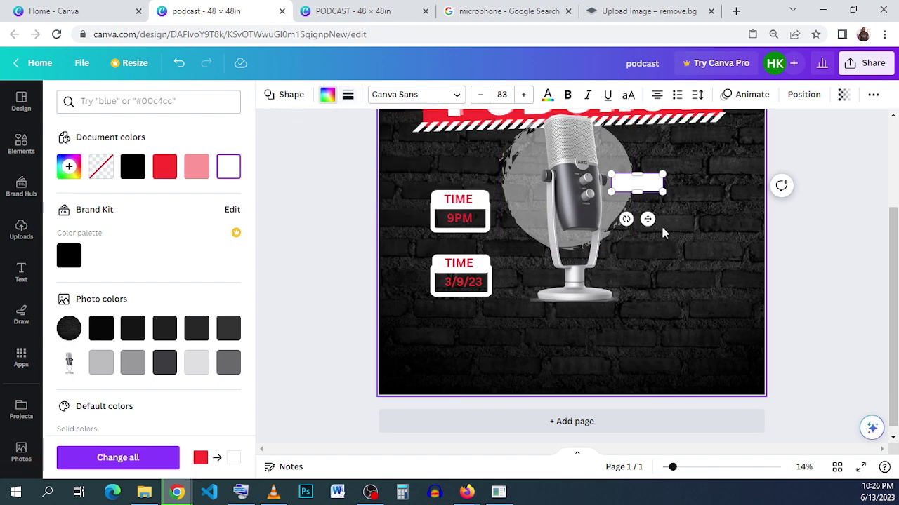
Turn a widened copy of the white label, overlapping its right end, into an unfilled frame with a solid white border of weight 31.
left_click(642, 186)
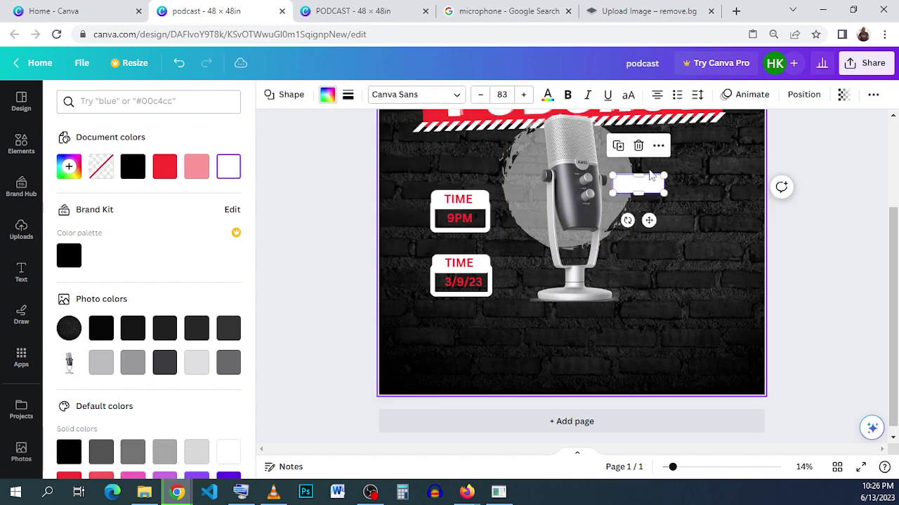
left_click_drag(645, 188, 745, 183)
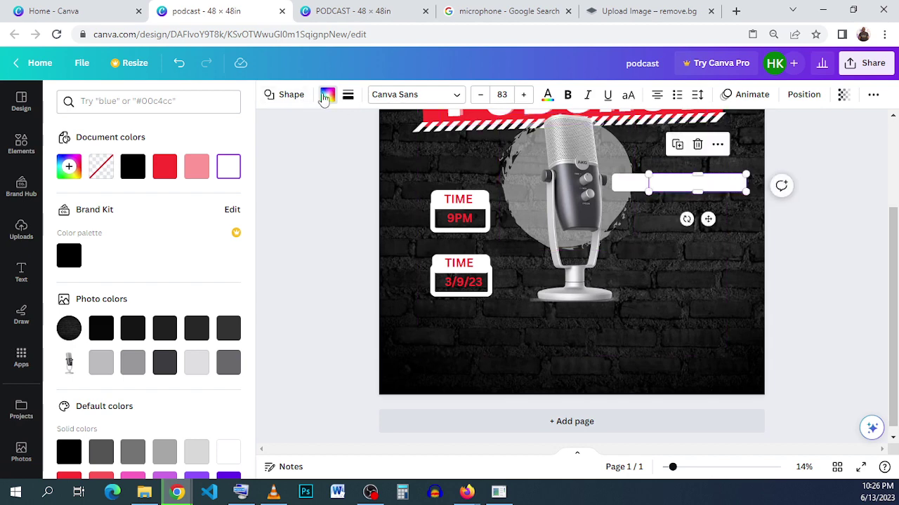
left_click(101, 167)
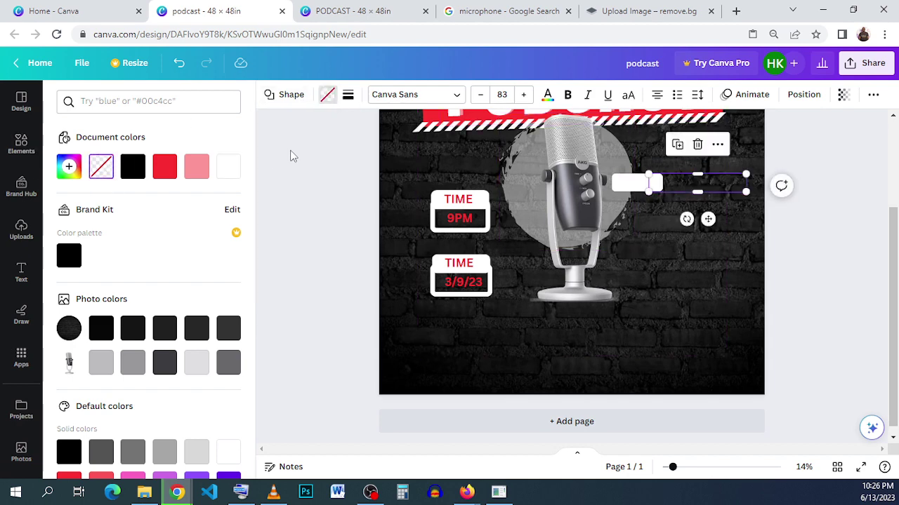
left_click(347, 94)
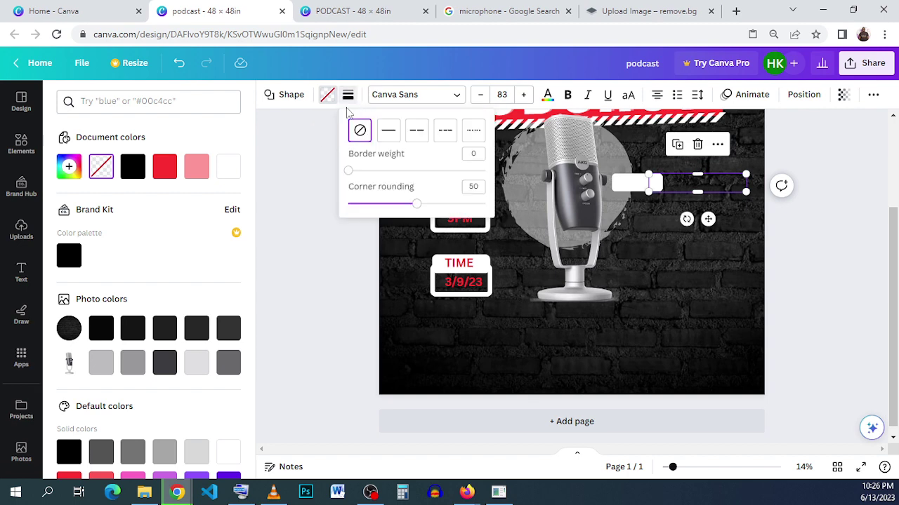
left_click(388, 130)
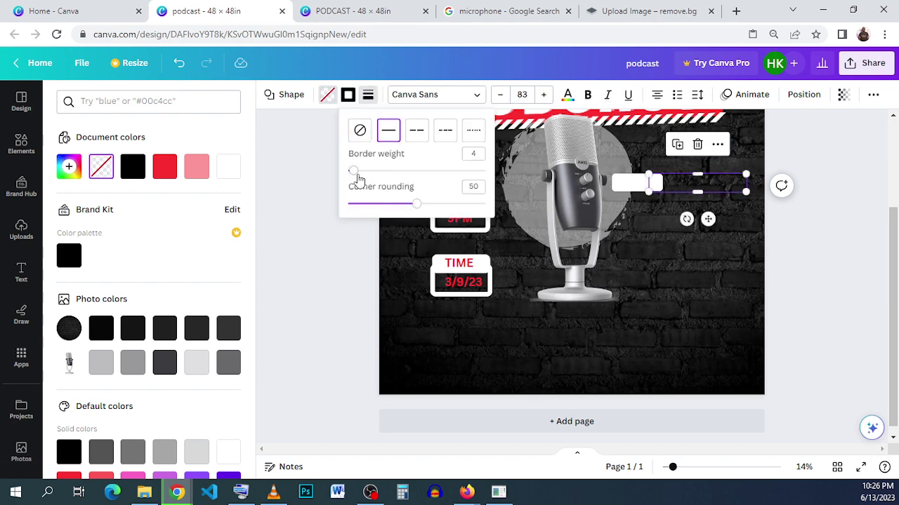
left_click_drag(355, 173, 391, 175)
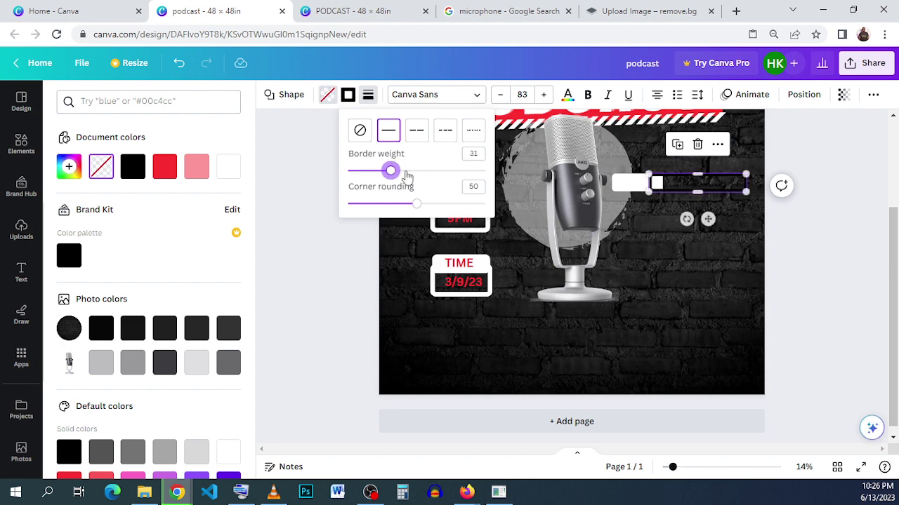
left_click(348, 94)
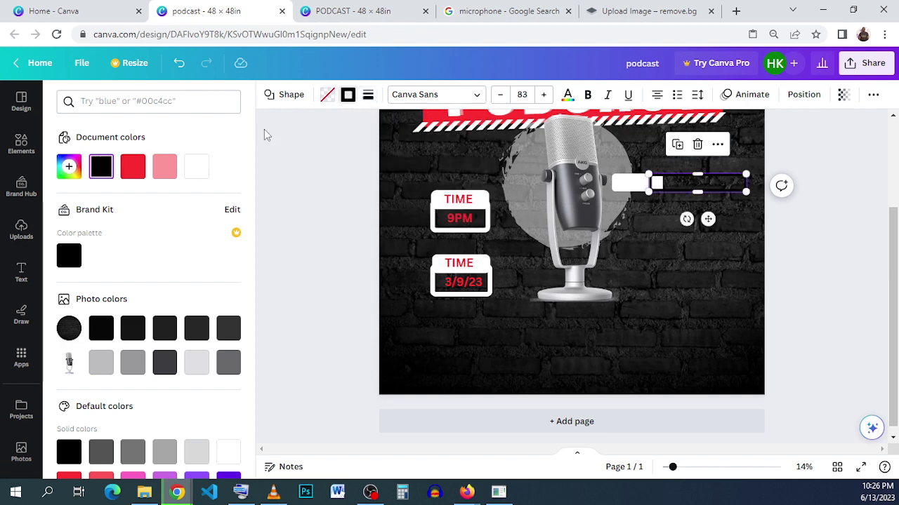
left_click(198, 167)
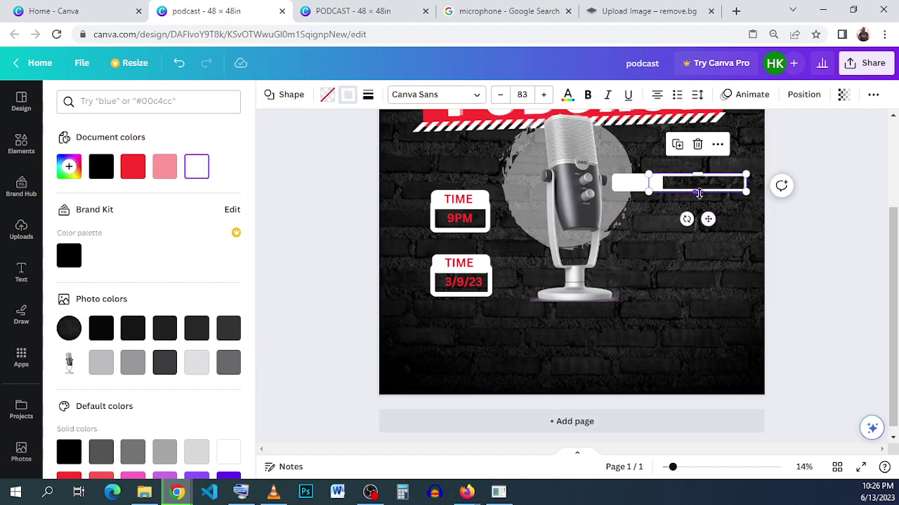
Make the outlined frame slightly taller than the white label and nudge it up to centre it vertically on the label.
left_click_drag(697, 191, 699, 202)
left_click(731, 205)
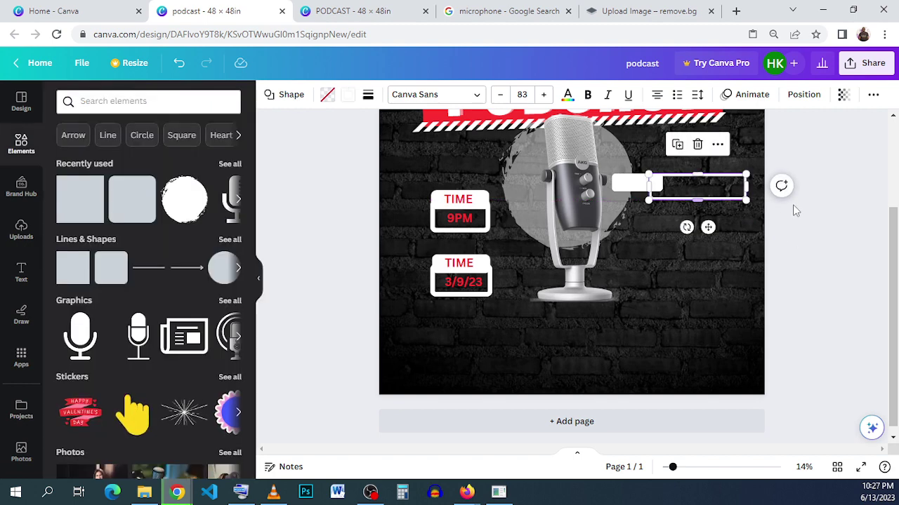
left_click(794, 208)
left_click(712, 191)
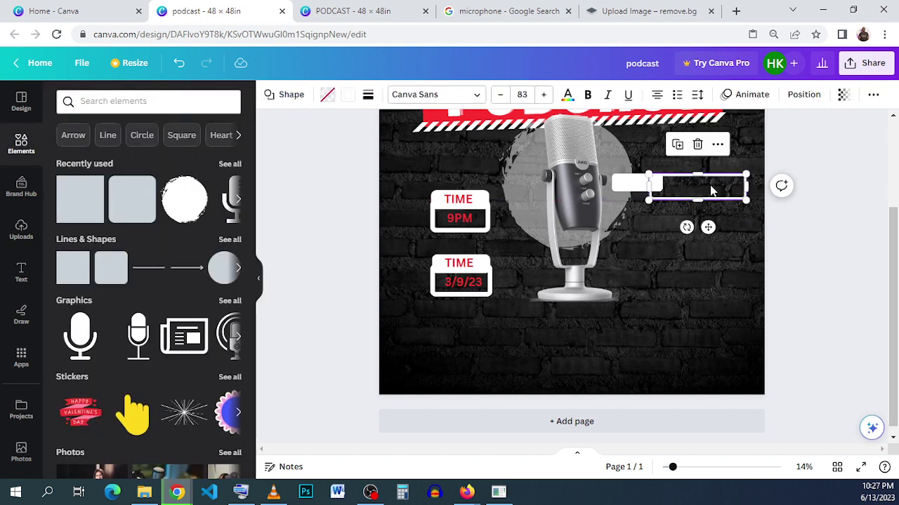
left_click(712, 190)
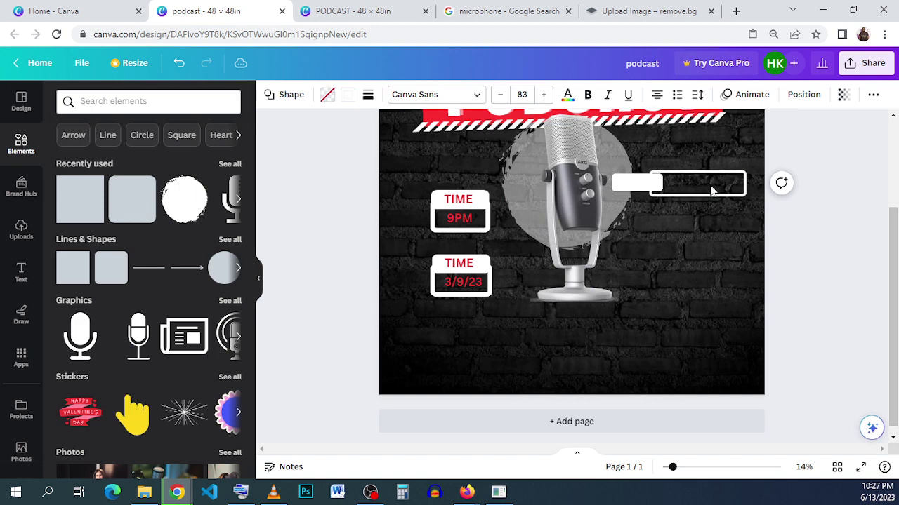
key("Up")
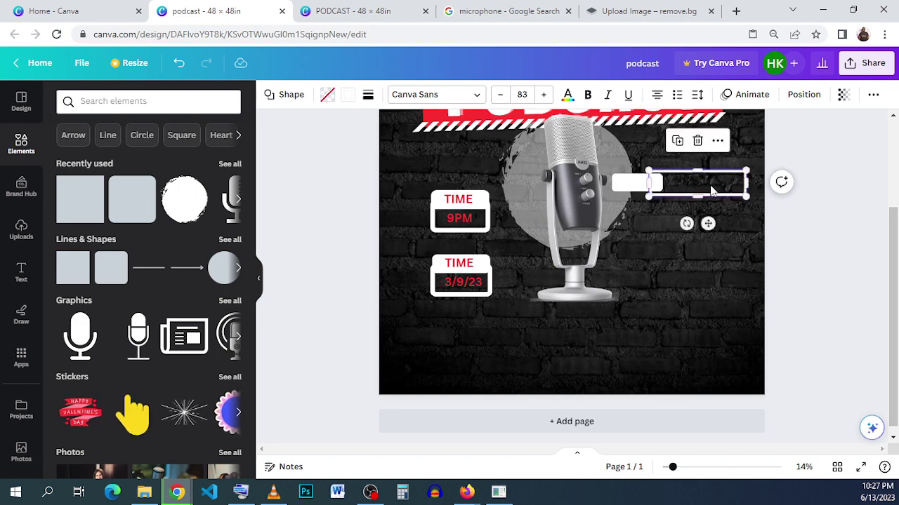
left_click(792, 227)
Place a copy of the 9PM text on the white label beside the microphone and change it to HOST.
double_click(459, 219)
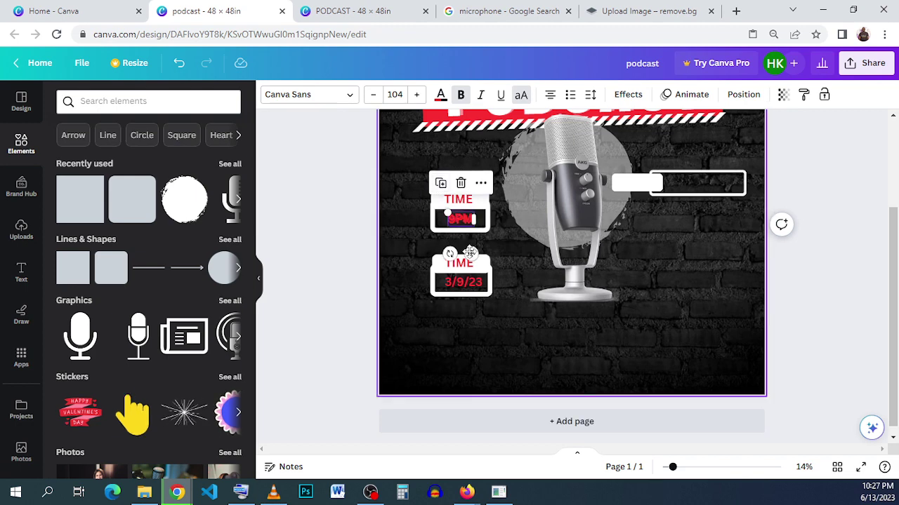
left_click_drag(594, 254, 645, 216)
double_click(635, 182)
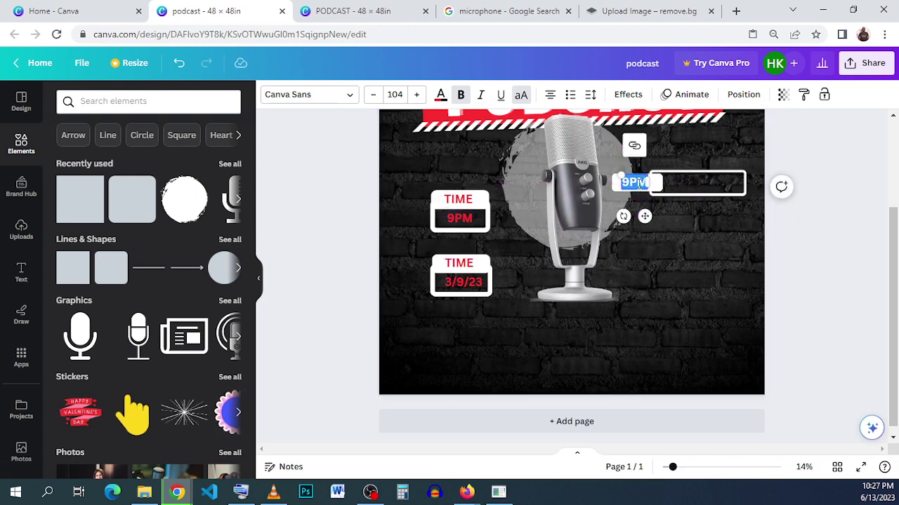
type("HOS")
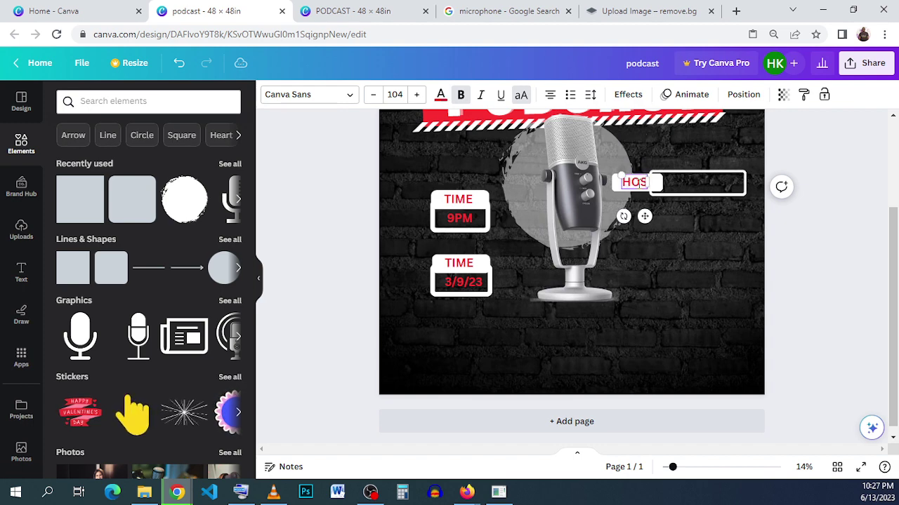
type("T")
left_click(688, 280)
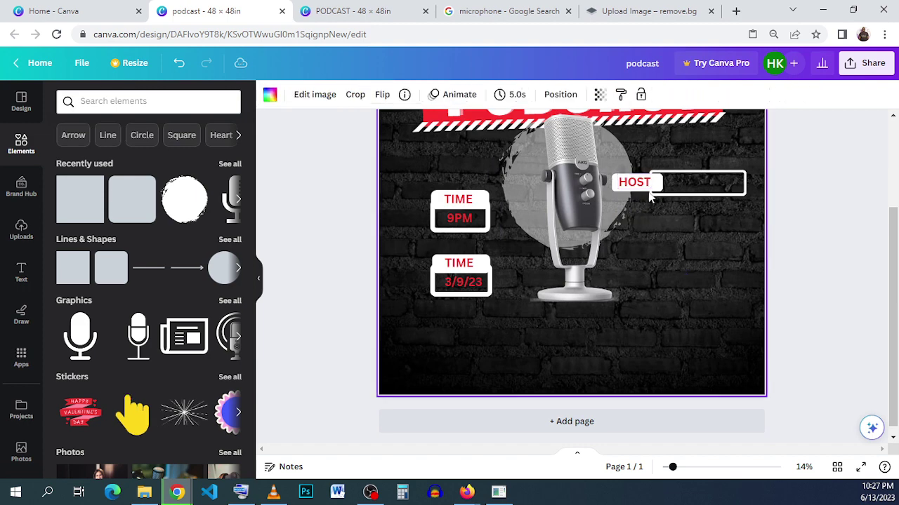
Place a copy of the HOST text inside the outlined frame beside its label and widen the copy's text box.
left_click(642, 185)
left_click(617, 148)
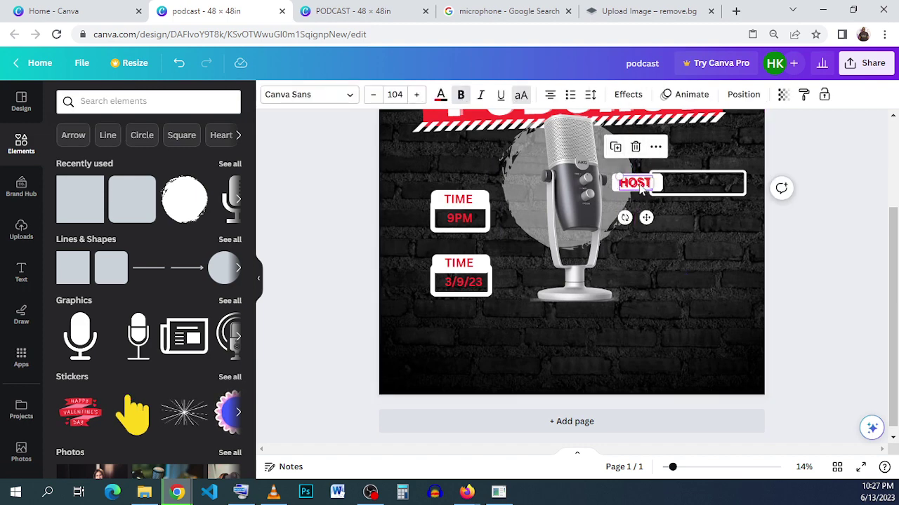
left_click_drag(644, 193, 698, 185)
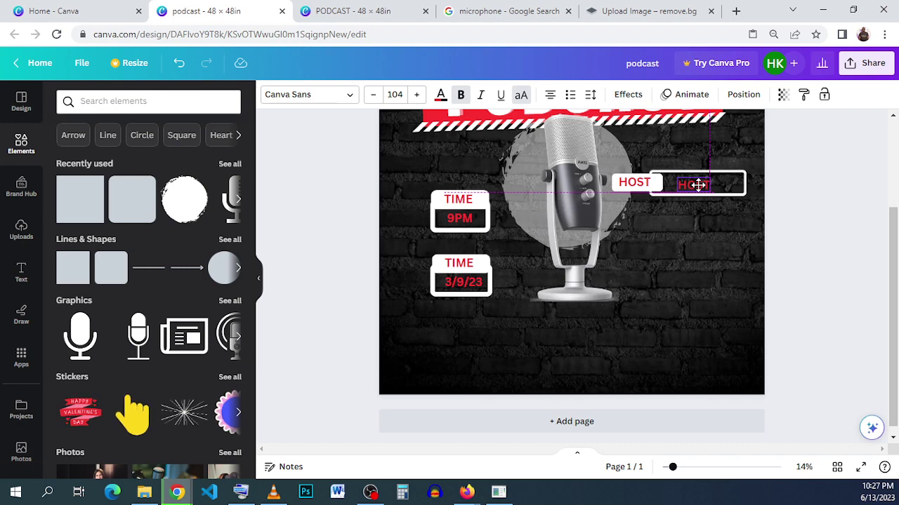
left_click_drag(699, 184, 698, 184)
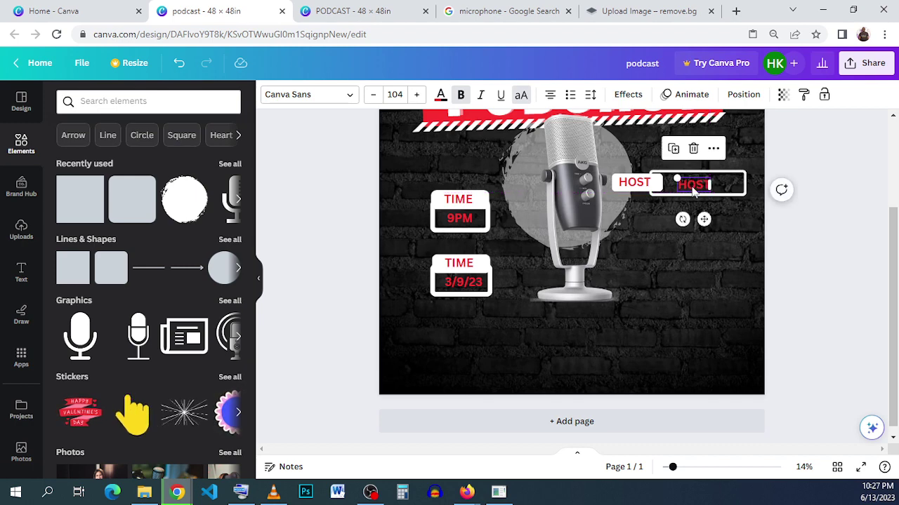
left_click(684, 242)
double_click(694, 185)
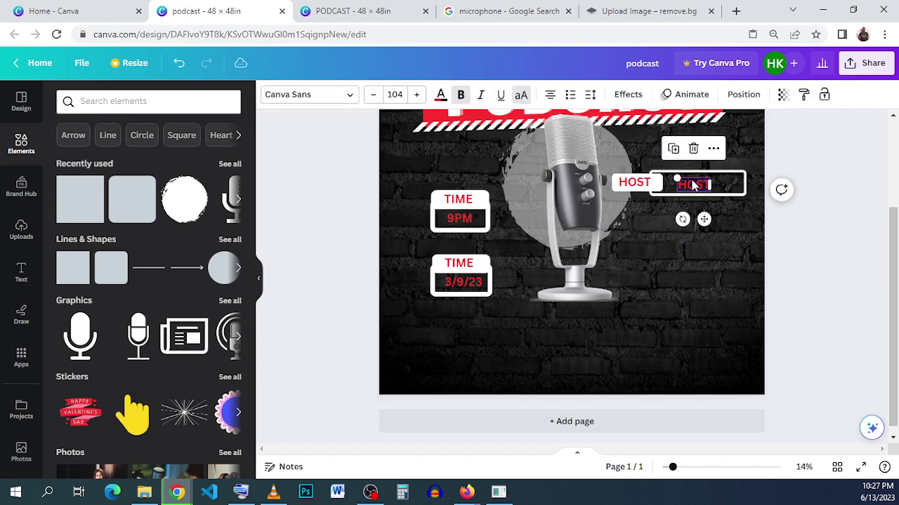
left_click_drag(692, 185, 737, 182)
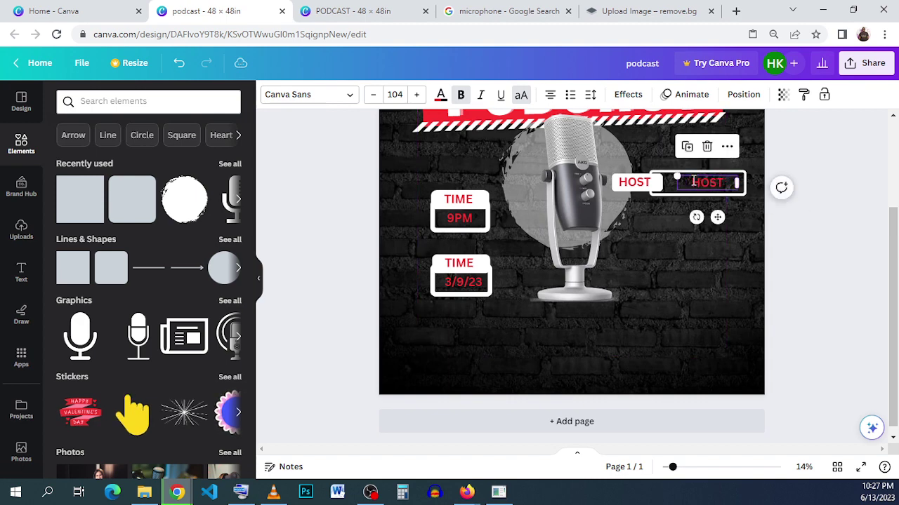
Replace the copied HOST text inside the outlined frame with the host's name in capitals.
double_click(692, 180)
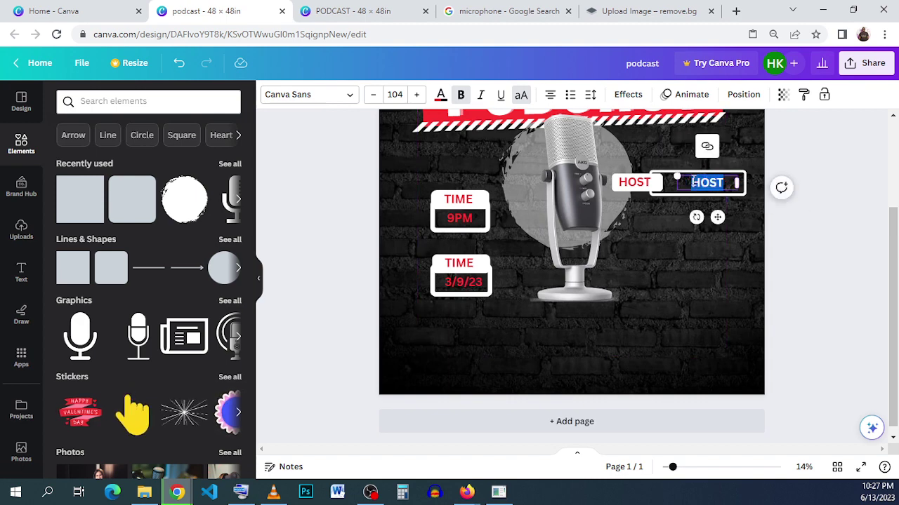
type("MR SLU")
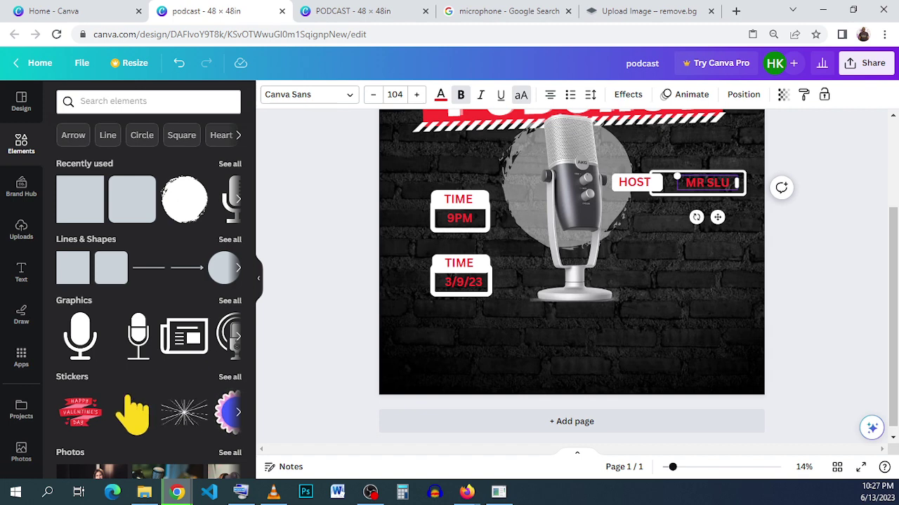
type("Y")
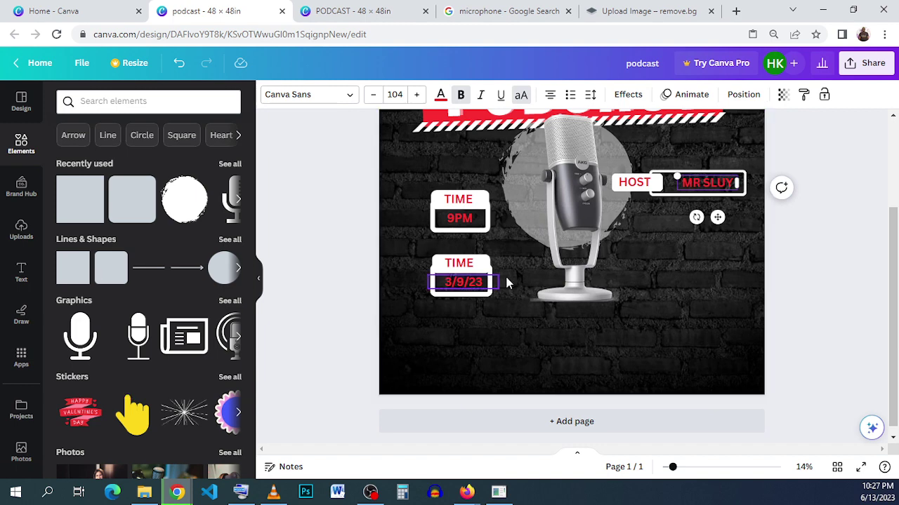
left_click(690, 247)
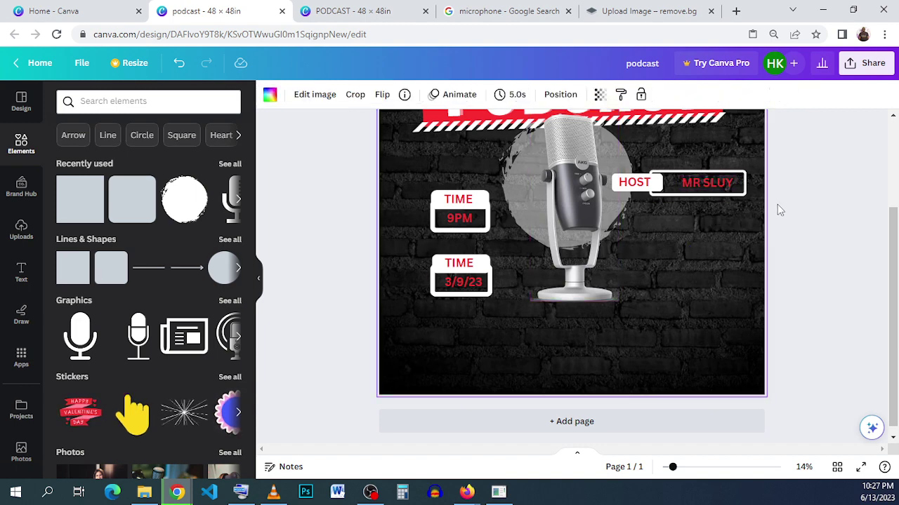
Place a copy of the whole host block directly below it and change the copy's label to GUEST.
left_click_drag(821, 203, 684, 216)
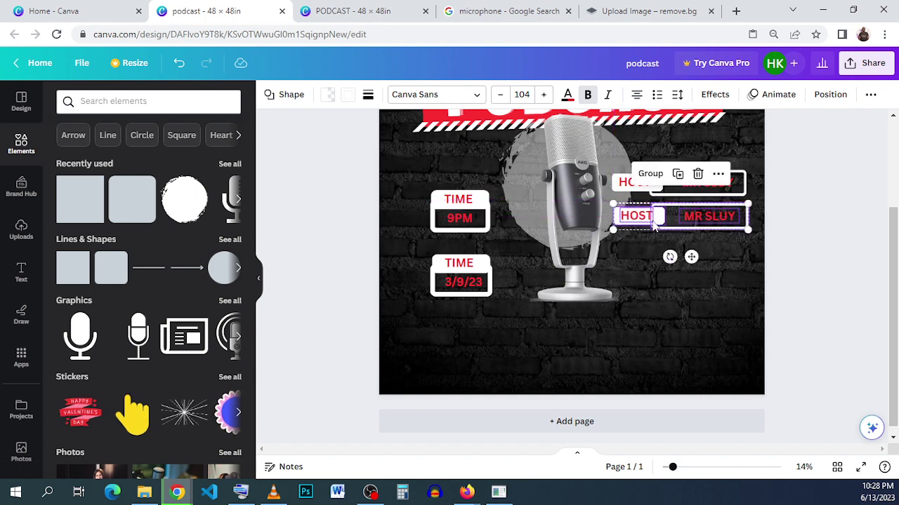
left_click(640, 219)
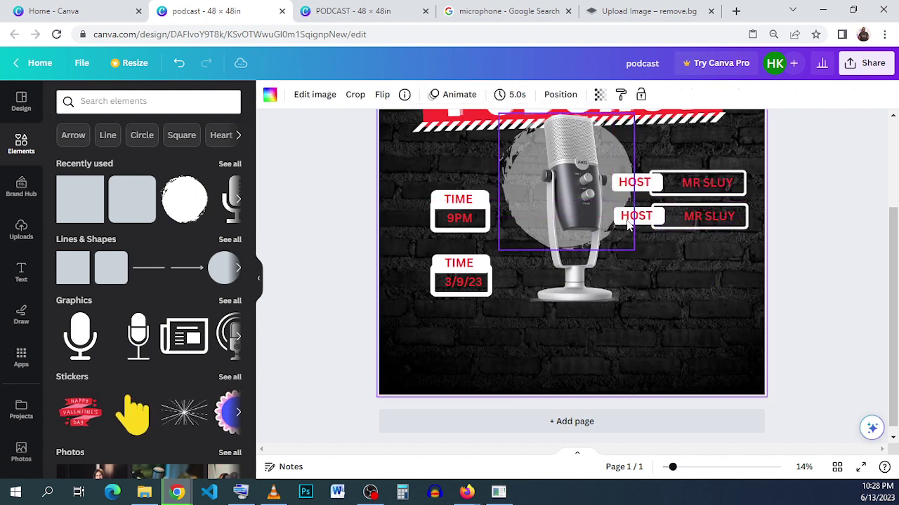
left_click(639, 218)
double_click(637, 218)
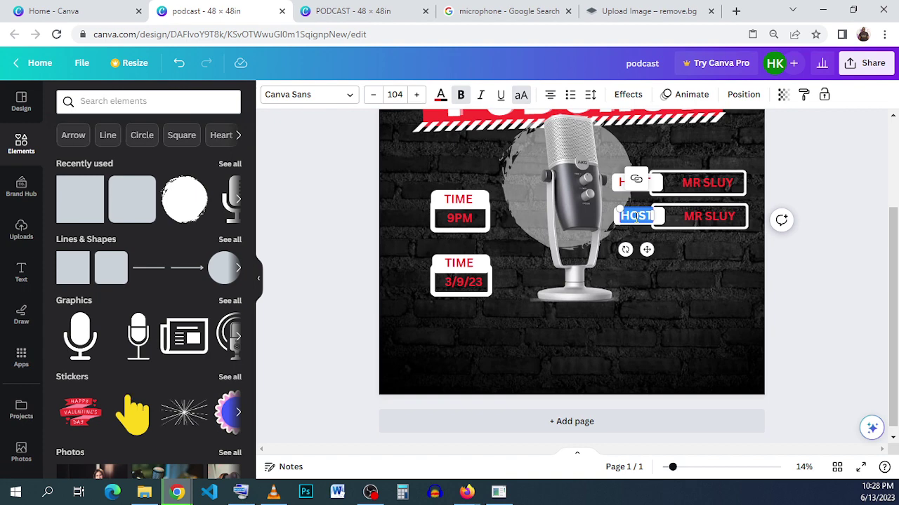
type("GUEST")
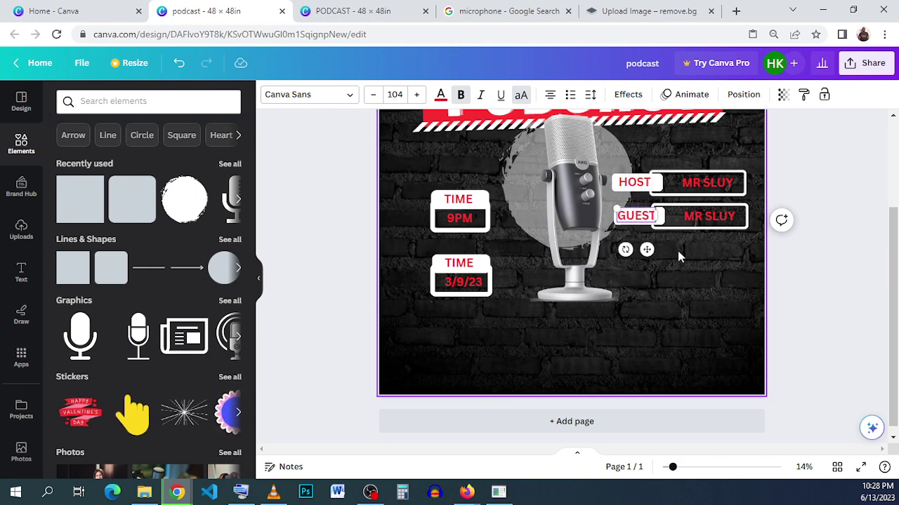
Replace the name in the guest block with the guest's title and name, and widen the text box to fit one line.
left_click(702, 219)
double_click(706, 219)
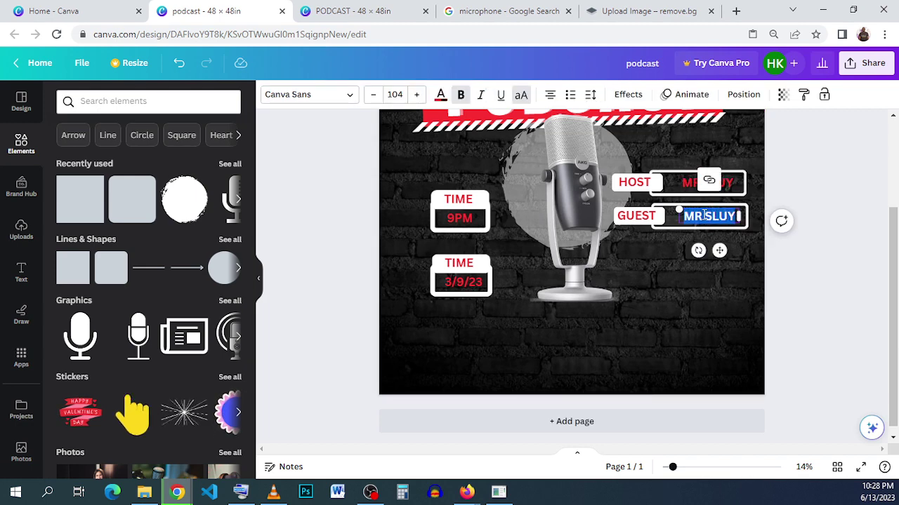
type("BERNARD")
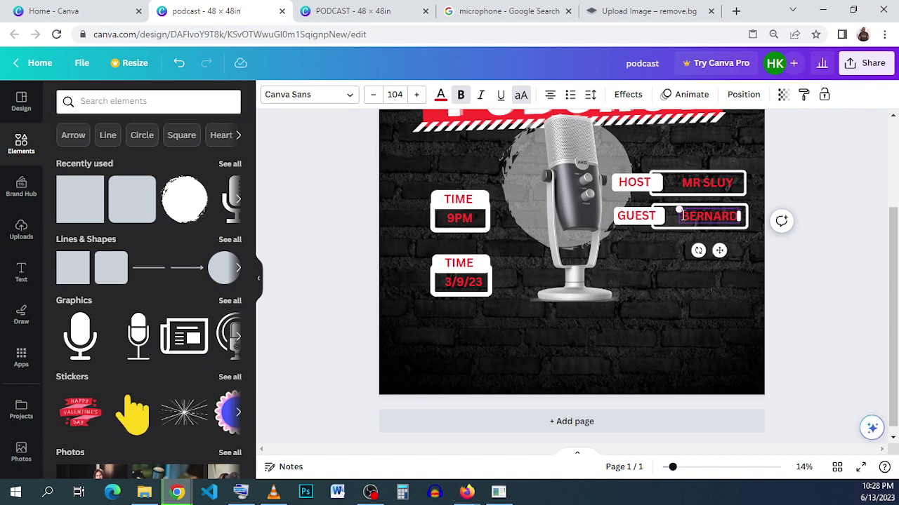
left_click(681, 214)
type("MR")
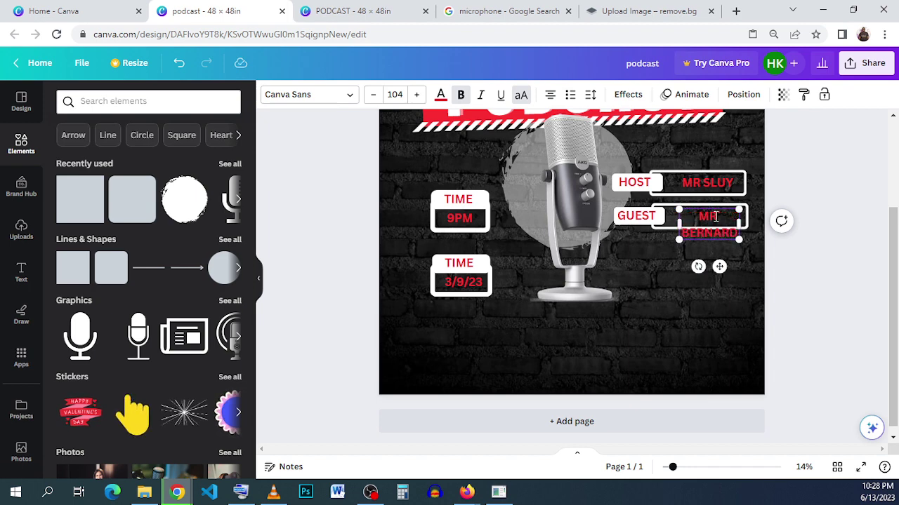
mouse_move(676, 225)
left_mouse_down()
mouse_move(662, 228)
mouse_move(660, 216)
left_mouse_up()
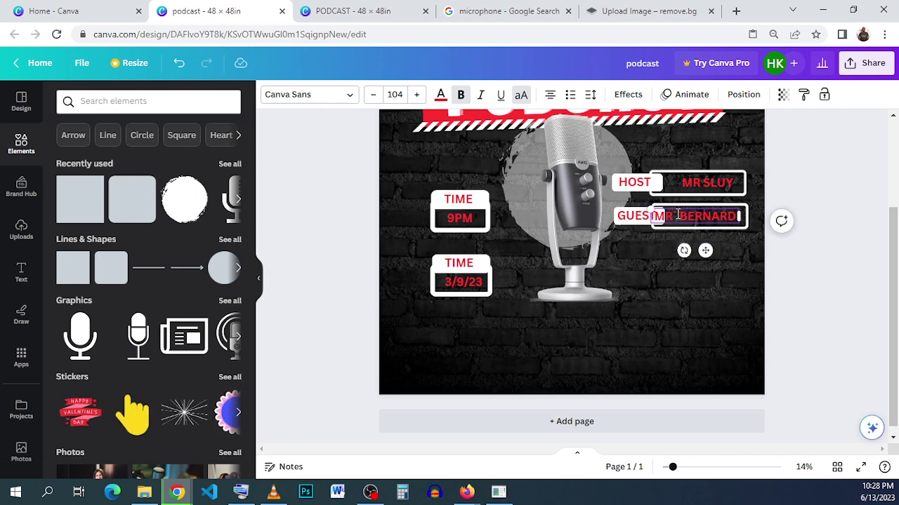
key("BackSpace")
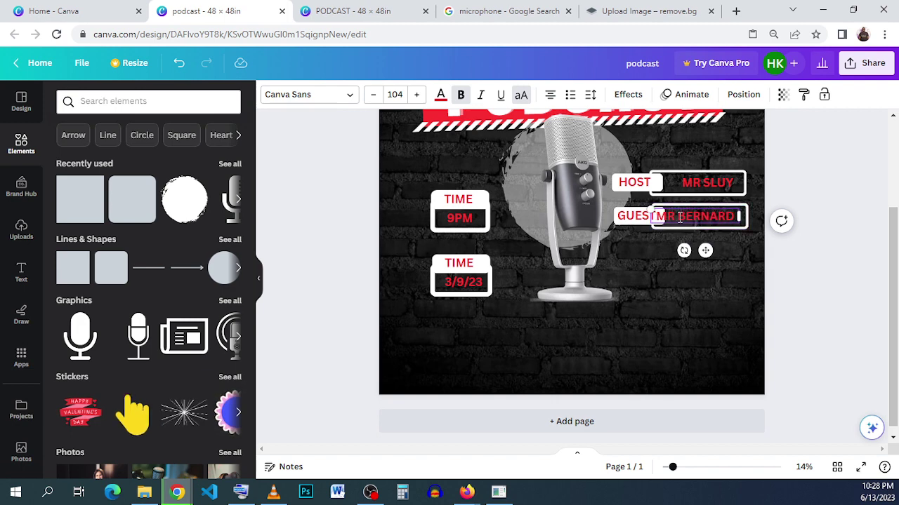
left_click(740, 278)
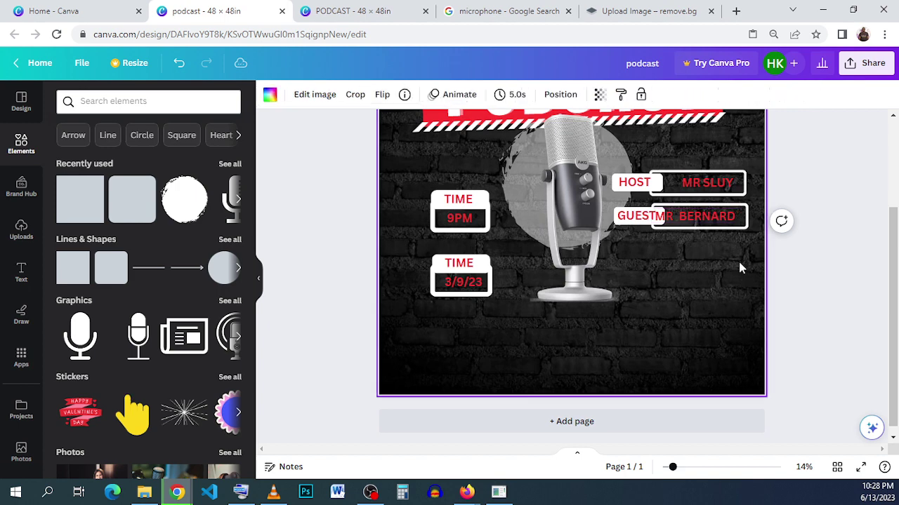
Widen the guest block's outlined frame slightly by extending its right side.
left_click(738, 216)
left_click_drag(745, 214, 752, 214)
left_click(733, 245)
Nudge the guest's name to the right until it clears the GUEST label and sits within the outlined frame.
left_click(713, 220)
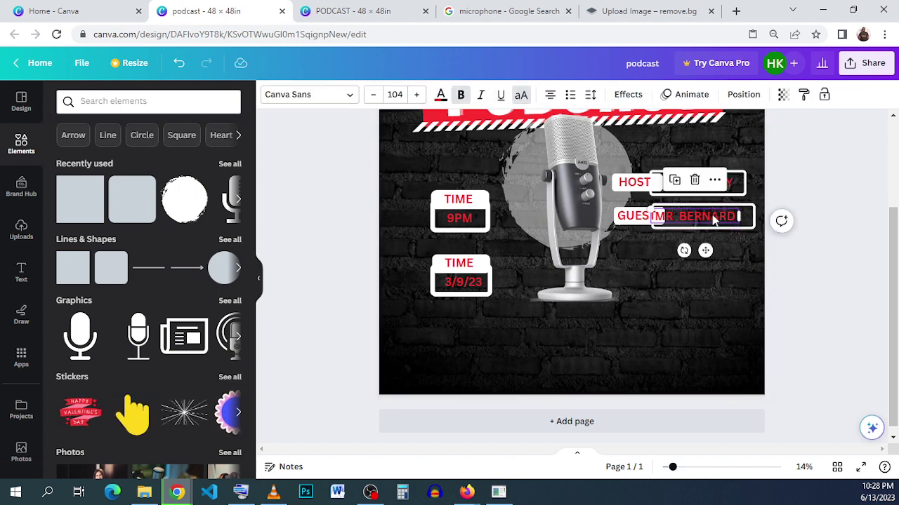
key("Right")
key("Right")
key("Right")
key("Right")
key("Right")
key("Right")
key("Right")
key("Right")
key("Right")
key("Right")
key("Right")
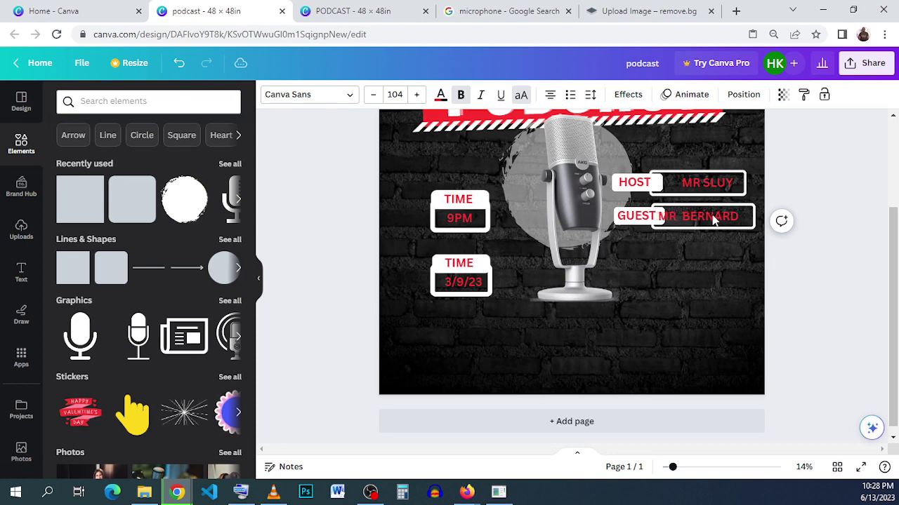
key("Right")
key("Right")
key("Right")
key("Right")
key("Right")
key("Return")
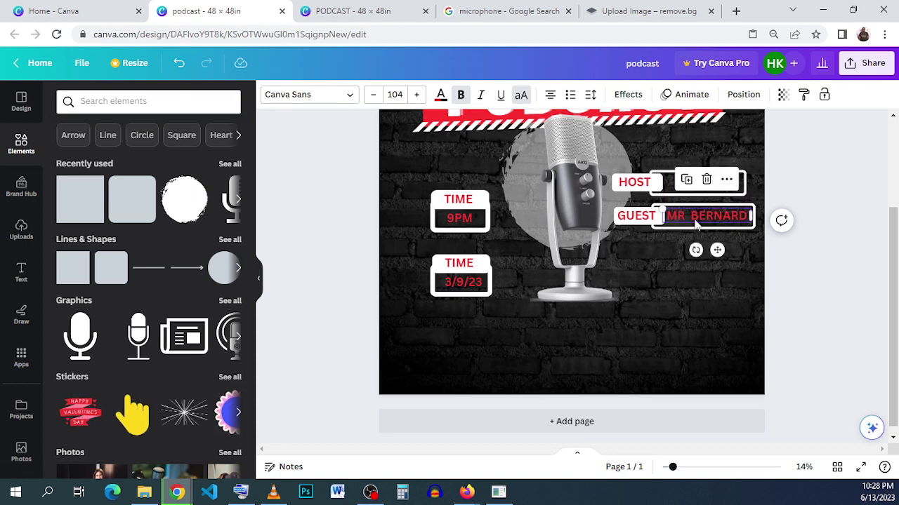
left_click(655, 262)
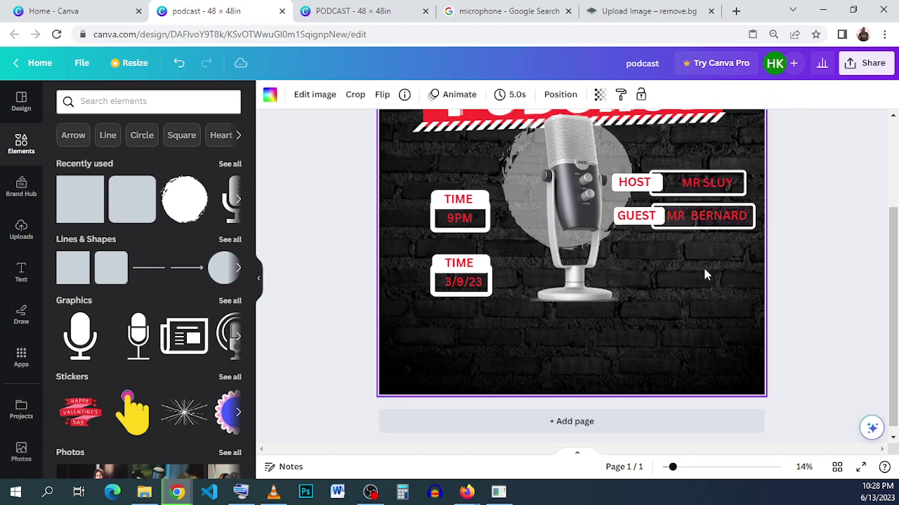
left_click(660, 224)
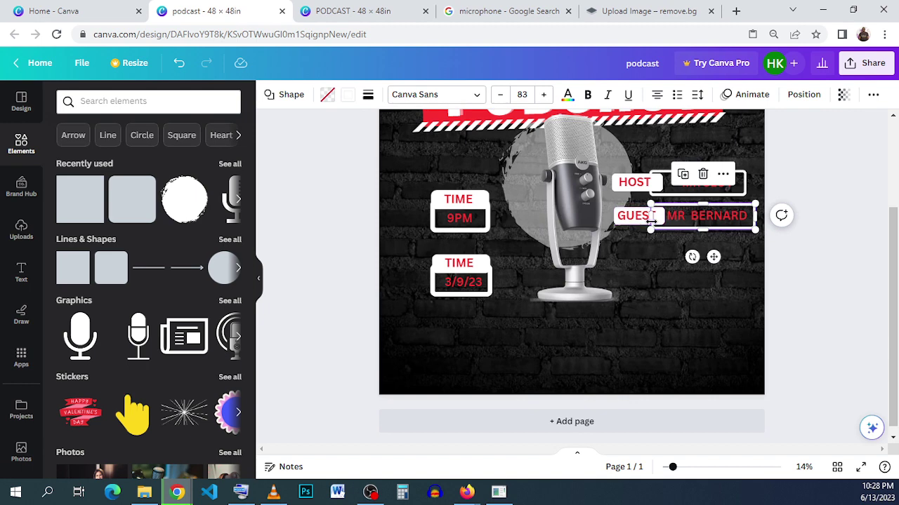
left_click(650, 246)
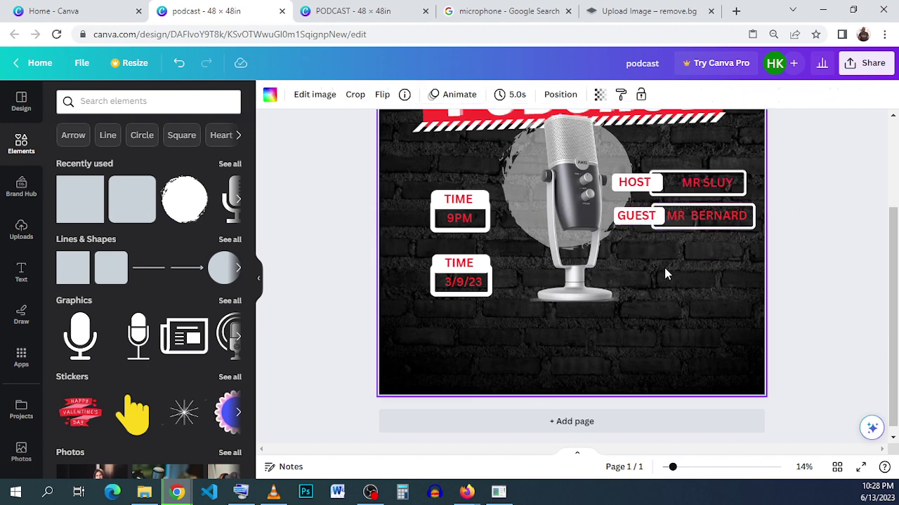
Check the finished PODCAST design, place a copy of the guest block below the original, and change its label to TOPIC.
left_click(333, 13)
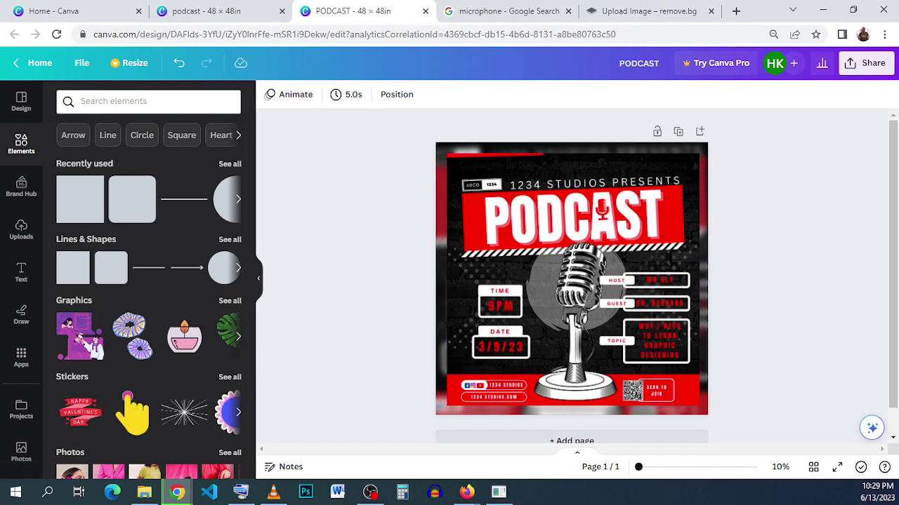
left_click(216, 7)
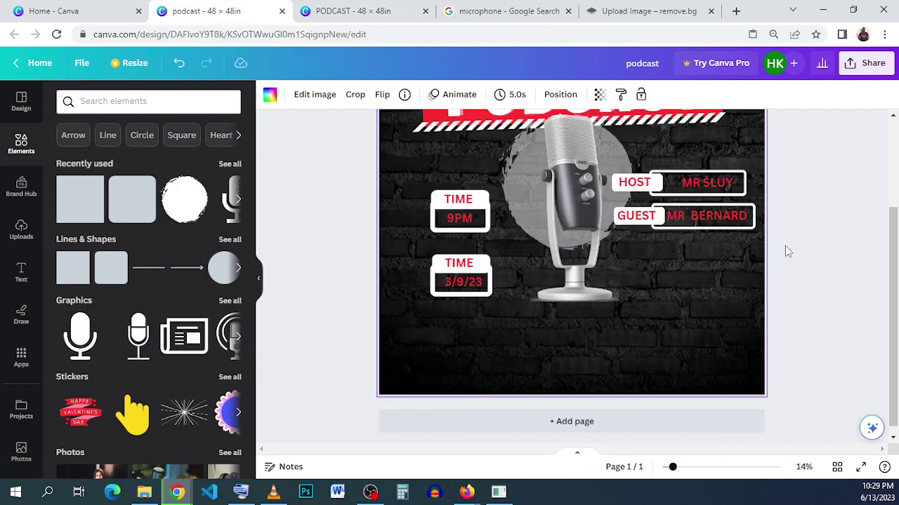
left_click_drag(796, 242, 670, 268)
left_click(680, 176)
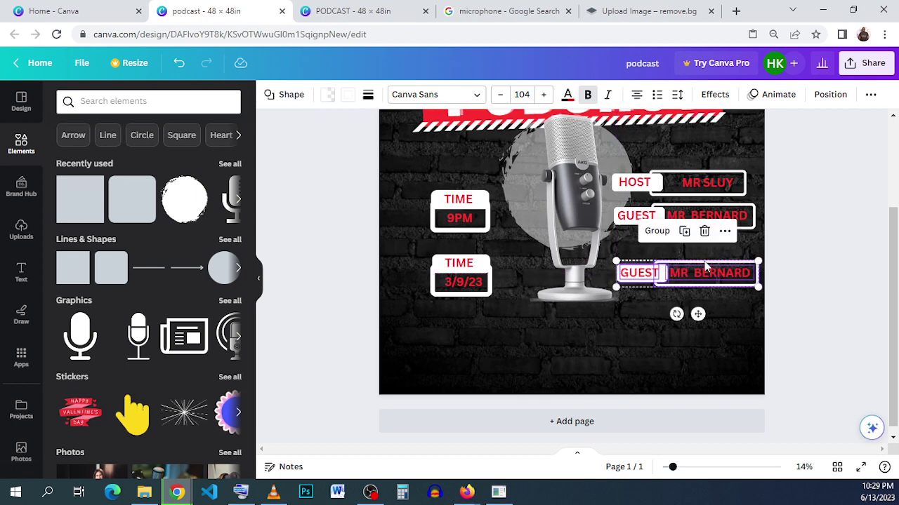
left_click(802, 265)
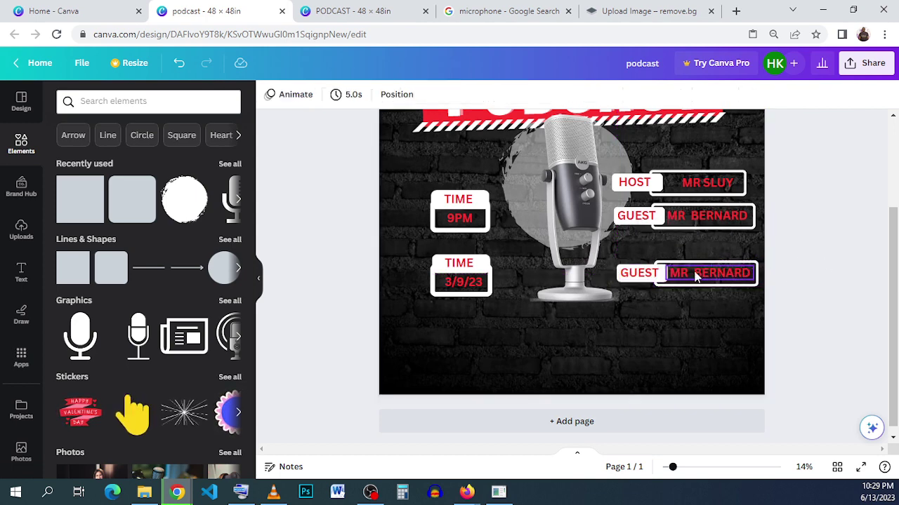
left_click(644, 274)
double_click(646, 274)
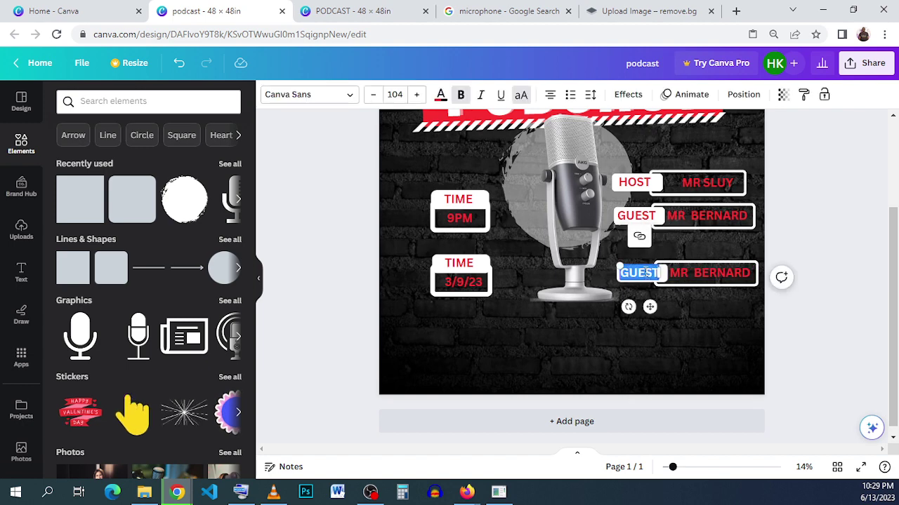
type("TOPIC")
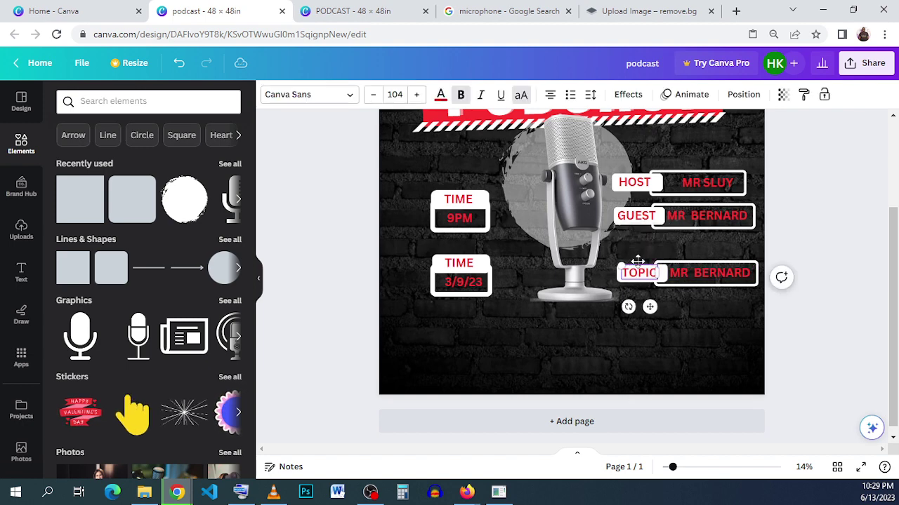
left_click(734, 256)
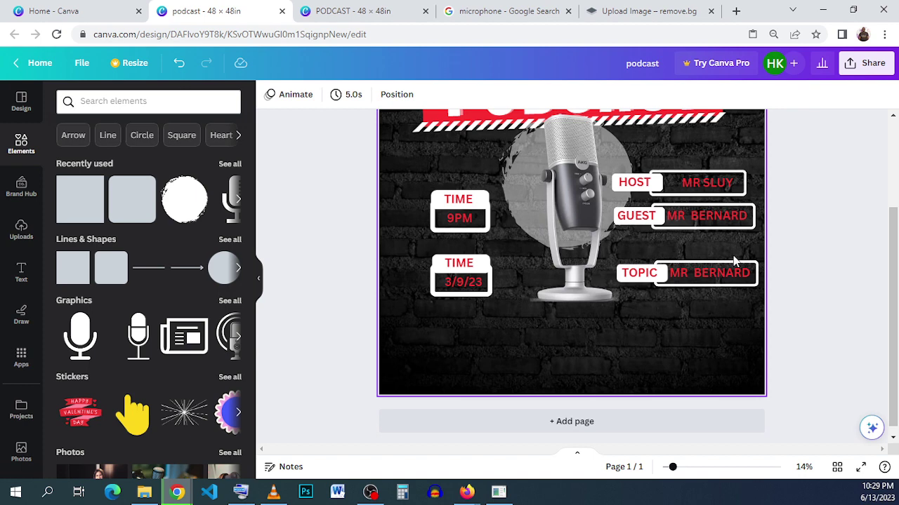
Extend the topic block's outlined frame upward and downward to a height of about 6.4 in.
left_click(695, 265)
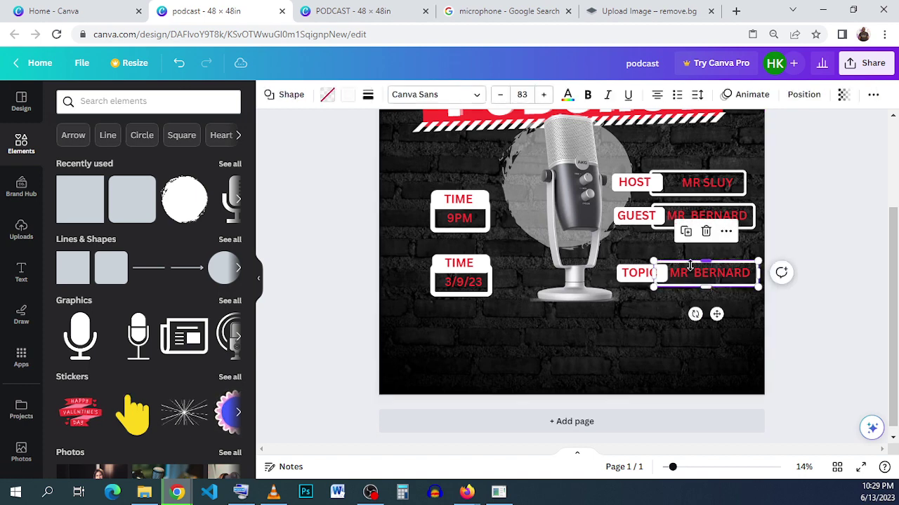
left_click_drag(700, 264, 702, 251)
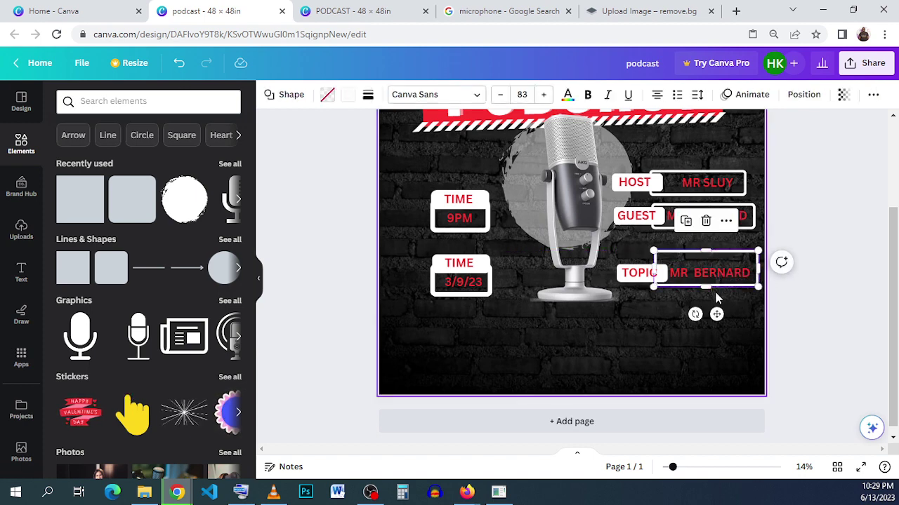
left_click_drag(709, 298, 709, 312)
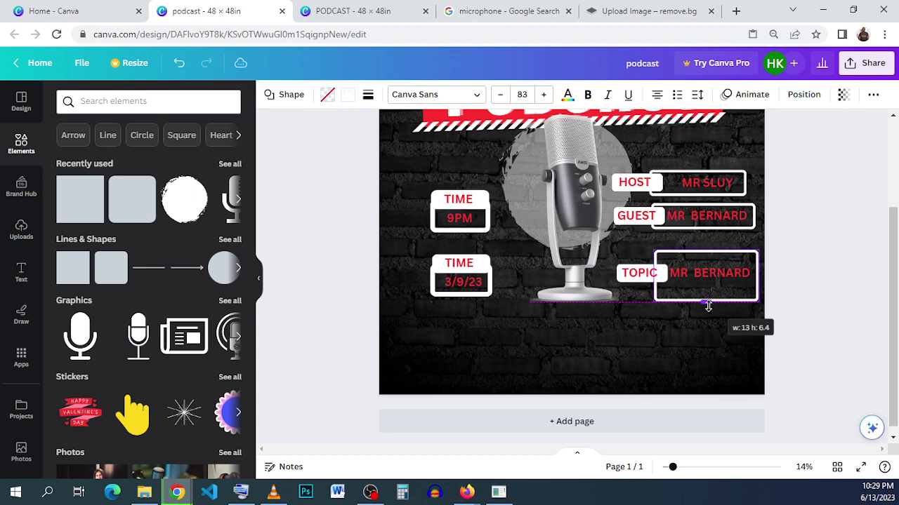
Replace the copied guest name in the topic block with LOREM followed by a line break.
left_click(814, 266)
left_click(720, 274)
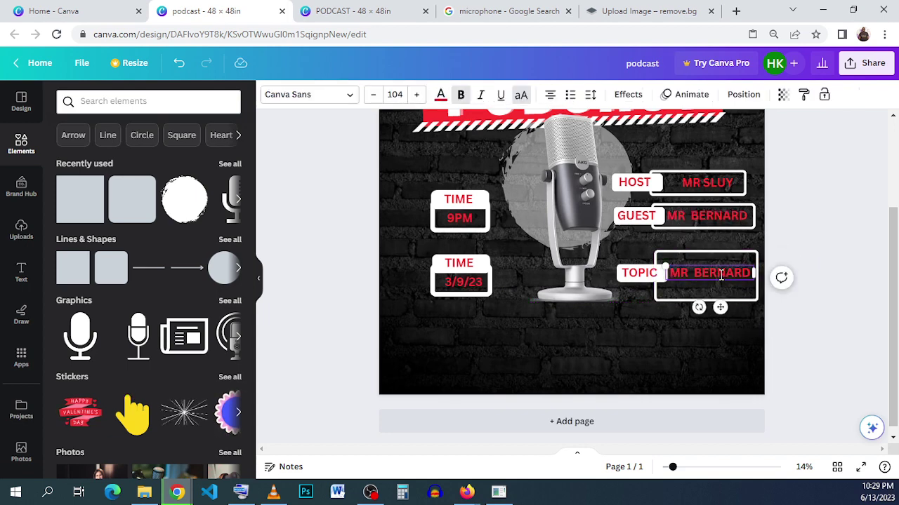
double_click(720, 274)
triple_click(721, 275)
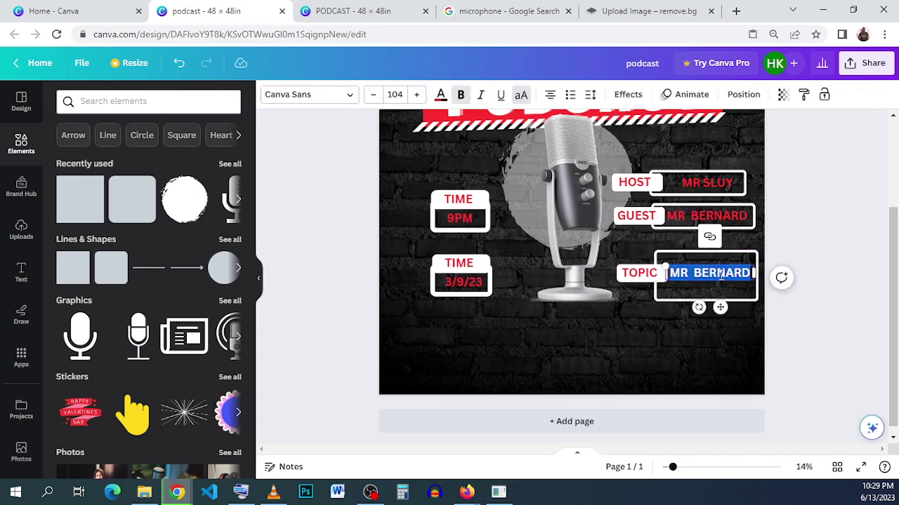
type("LOR")
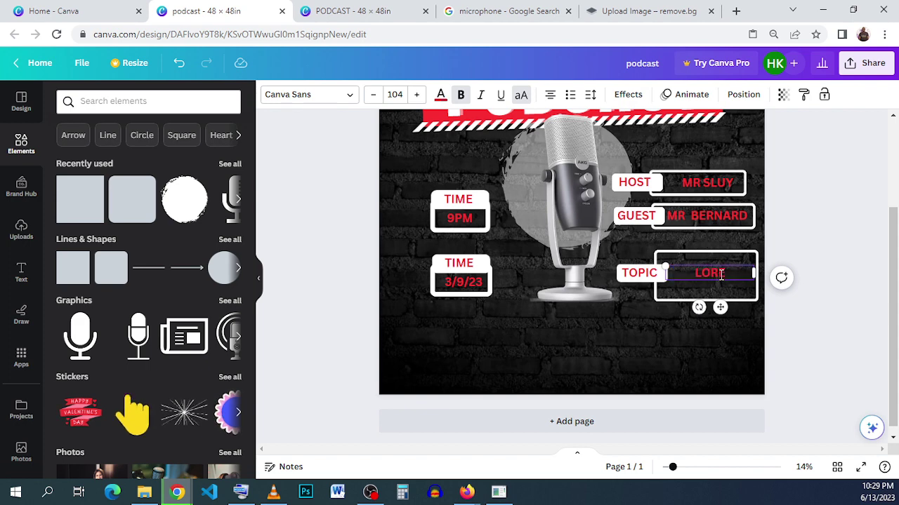
type("EM")
key("Return")
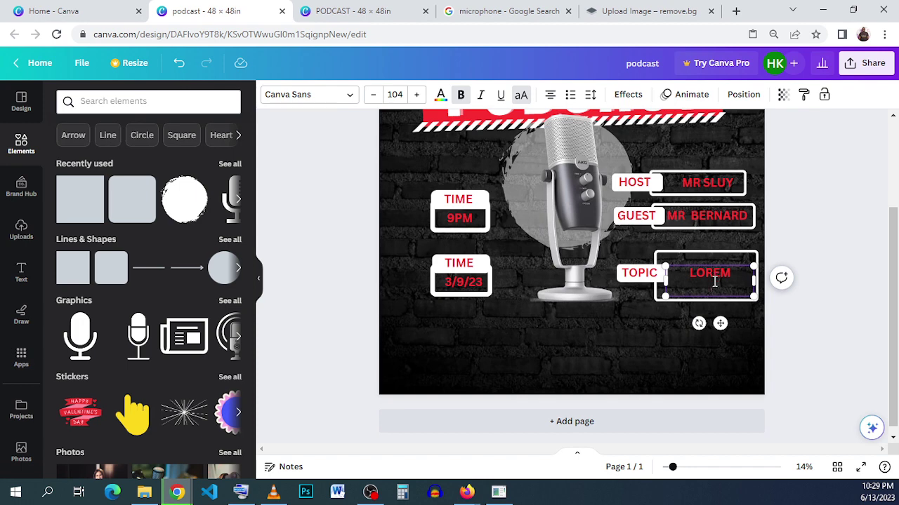
left_click(798, 249)
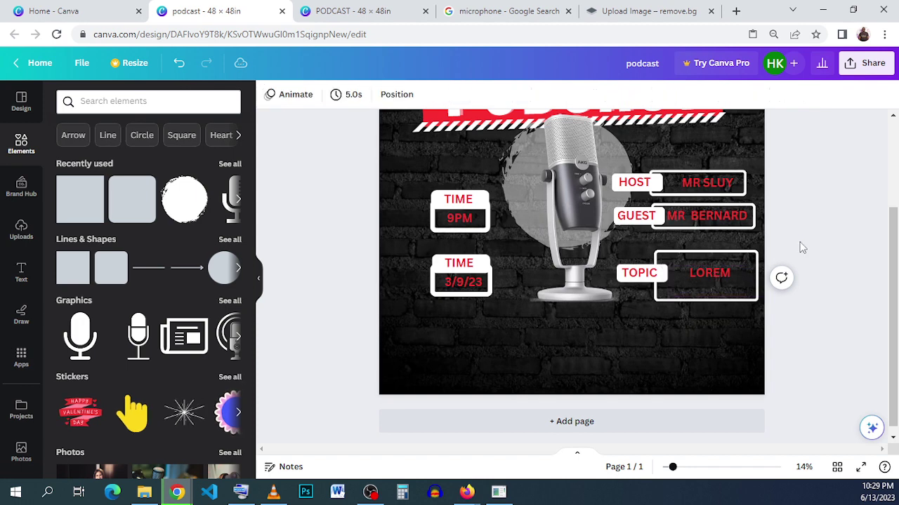
Move the topic text slightly up inside its frame and change it to LORM with an extra line break.
left_click(732, 279)
left_click_drag(732, 278, 698, 281)
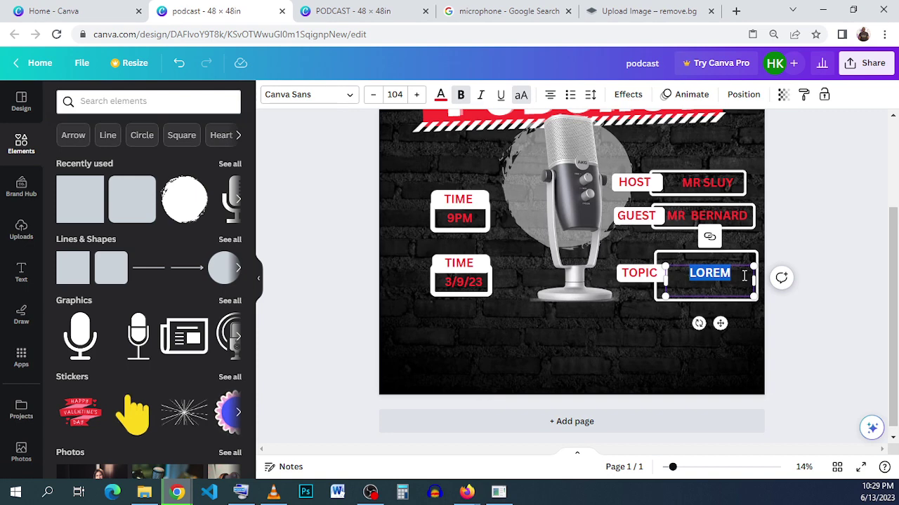
left_click(806, 264)
left_click(711, 276)
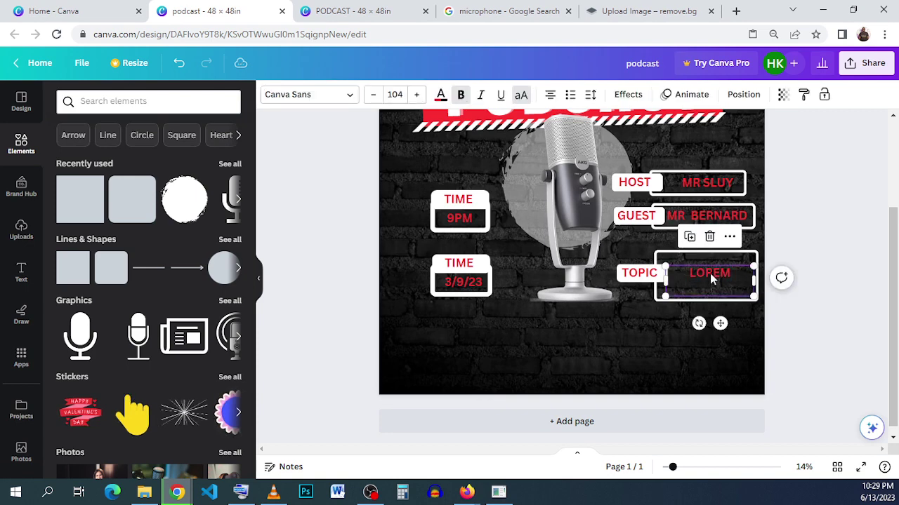
left_click_drag(710, 273, 715, 268)
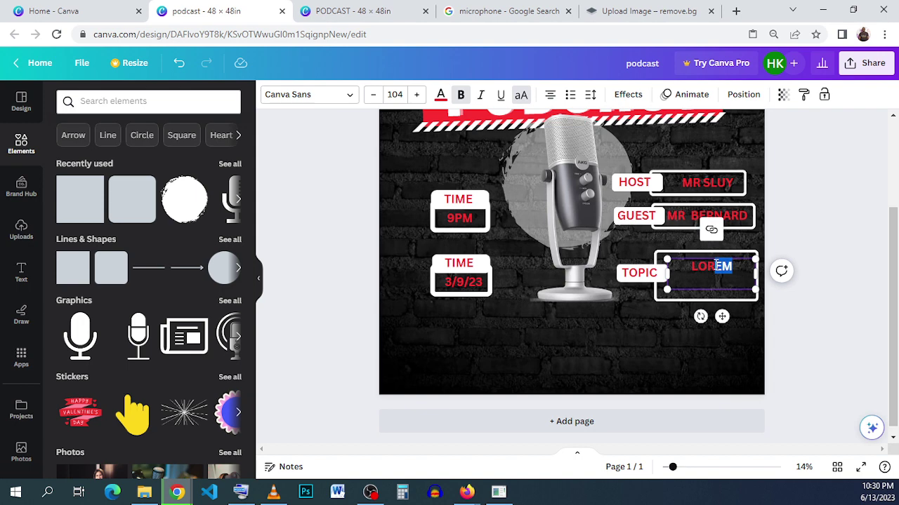
type("M")
key("Return")
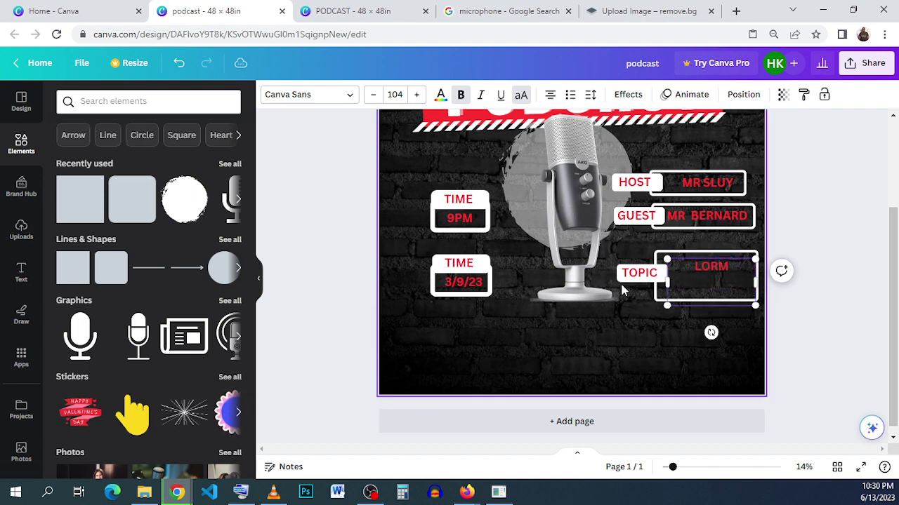
Copy the guest's name from the guest block and paste it over the topic block's placeholder text.
double_click(728, 267)
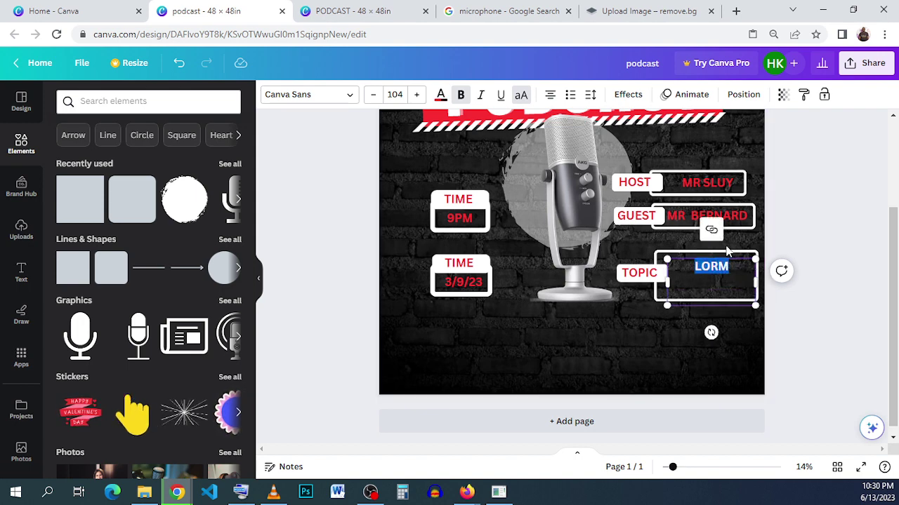
double_click(731, 218)
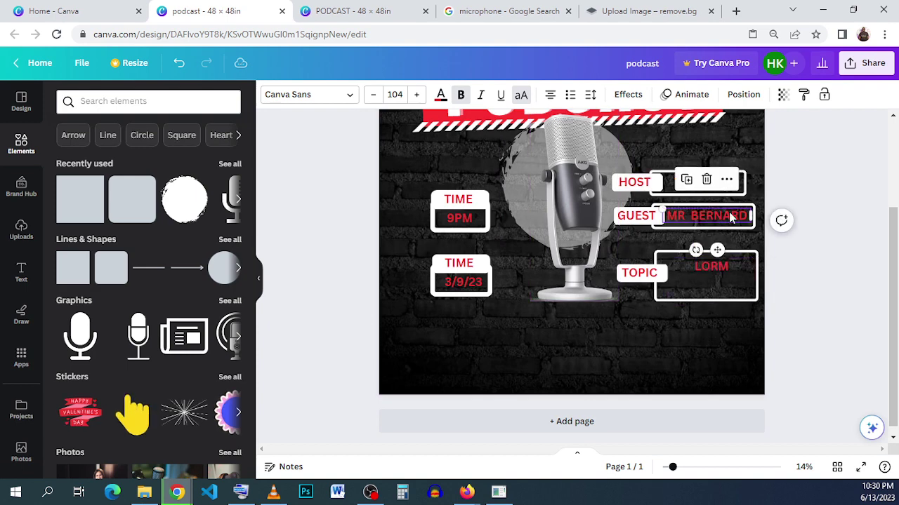
right_click(730, 215)
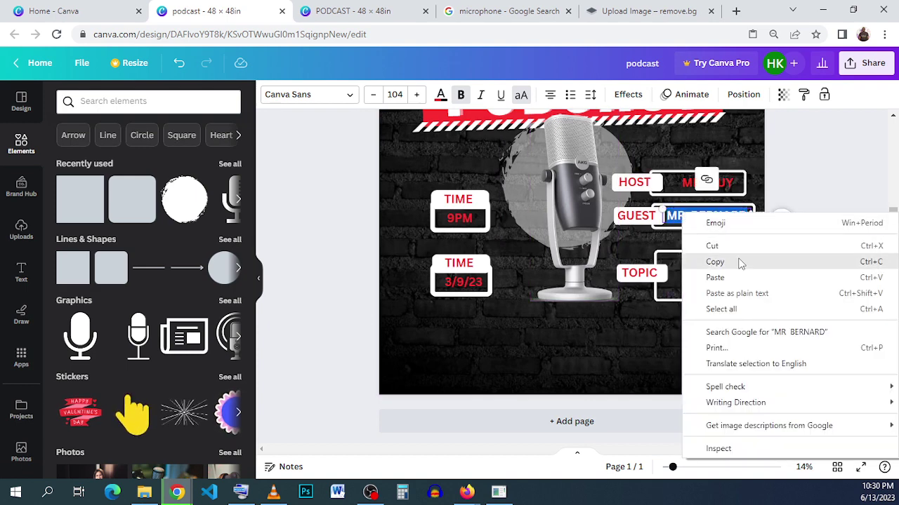
left_click(681, 260)
left_click(716, 275)
double_click(717, 274)
right_click(716, 273)
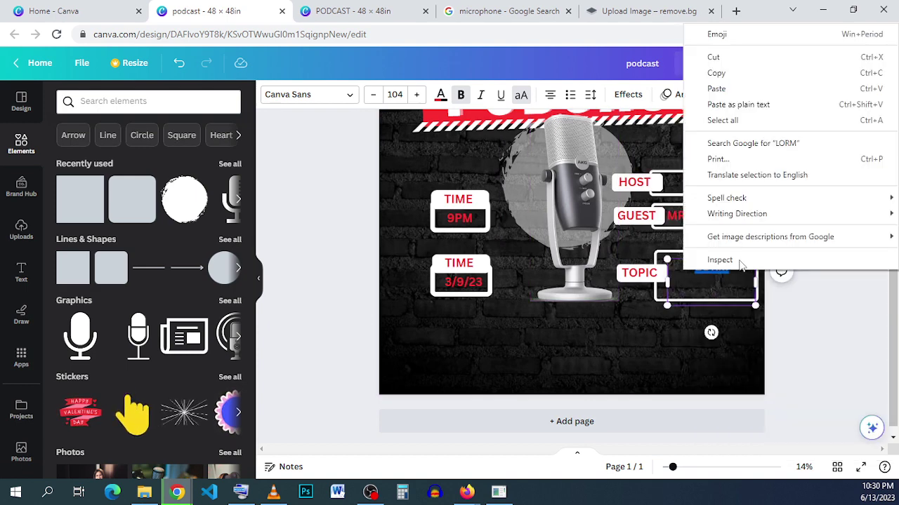
left_click(743, 76)
key("ctrl+v")
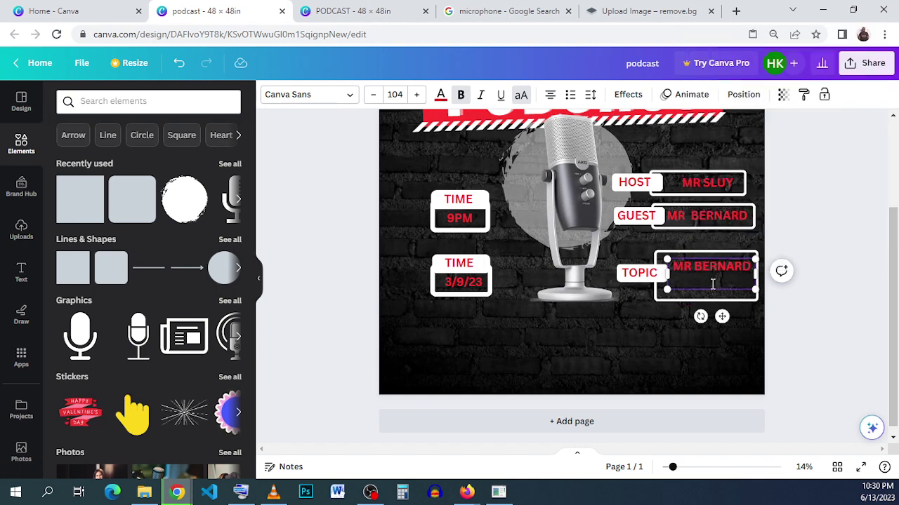
Add the lines GRAPHIC and CDESINING below the name in the topic block.
right_click(681, 281)
key("Escape")
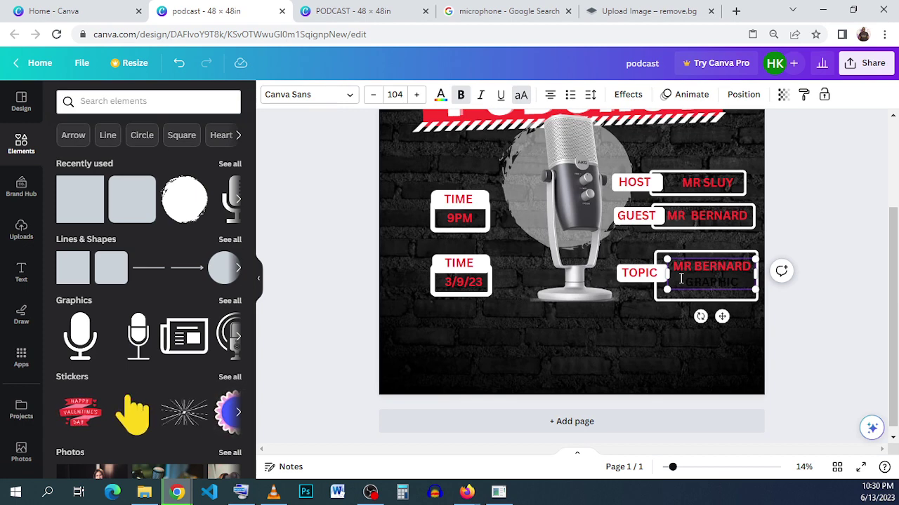
type("C")
type("DESINING")
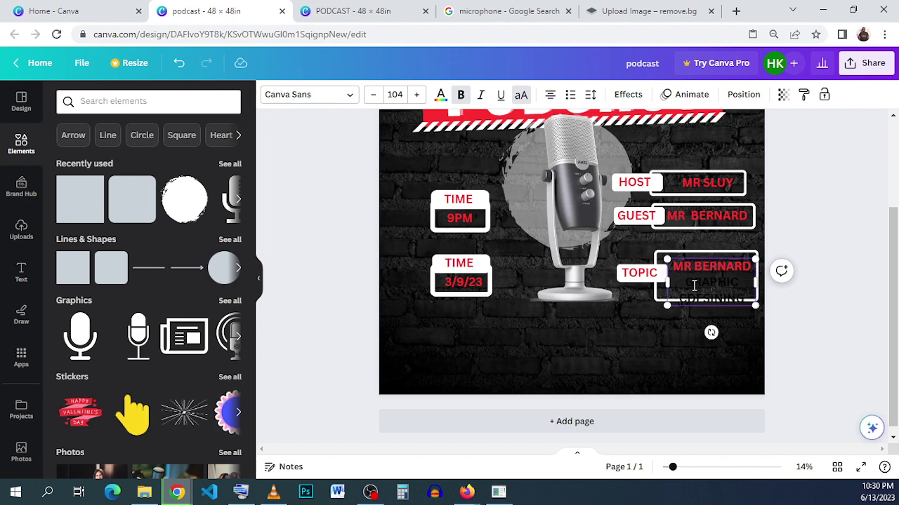
Color the added GRAPHIC CDESINING lines with the document's red.
triple_click(693, 286)
left_click(441, 94)
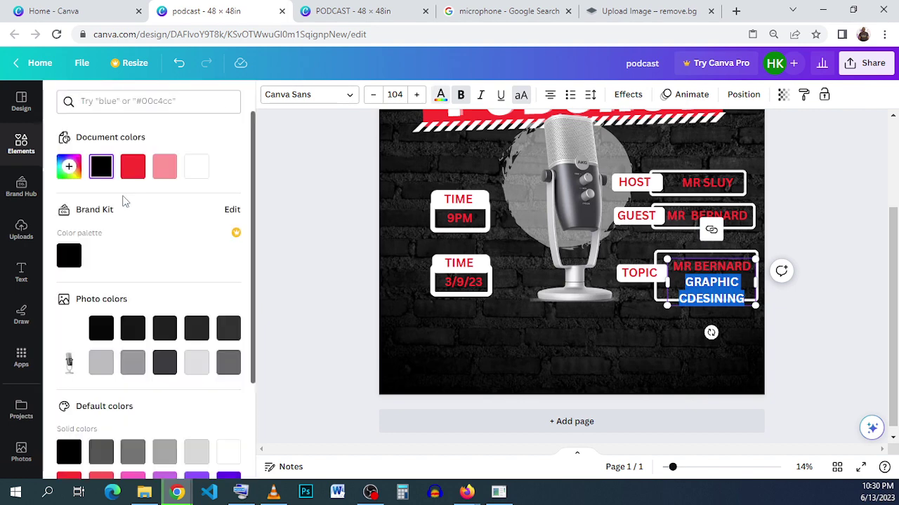
left_click(133, 167)
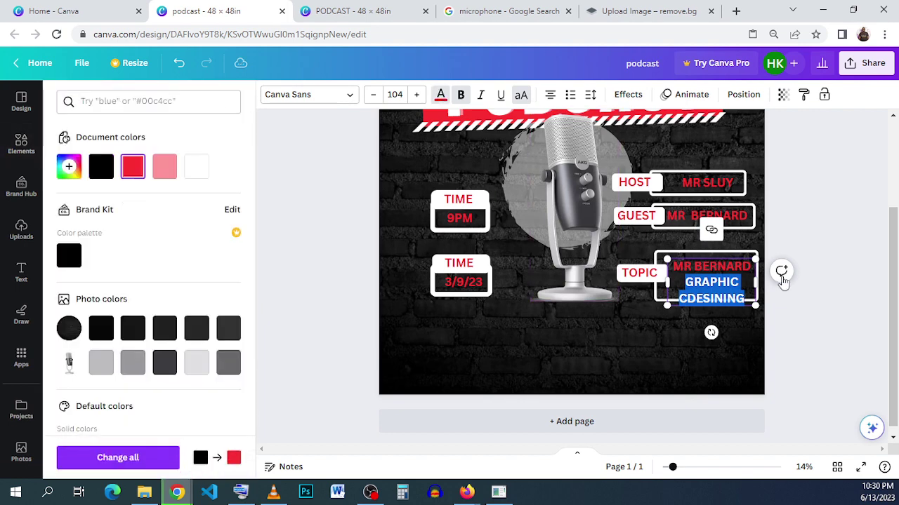
left_click(457, 96)
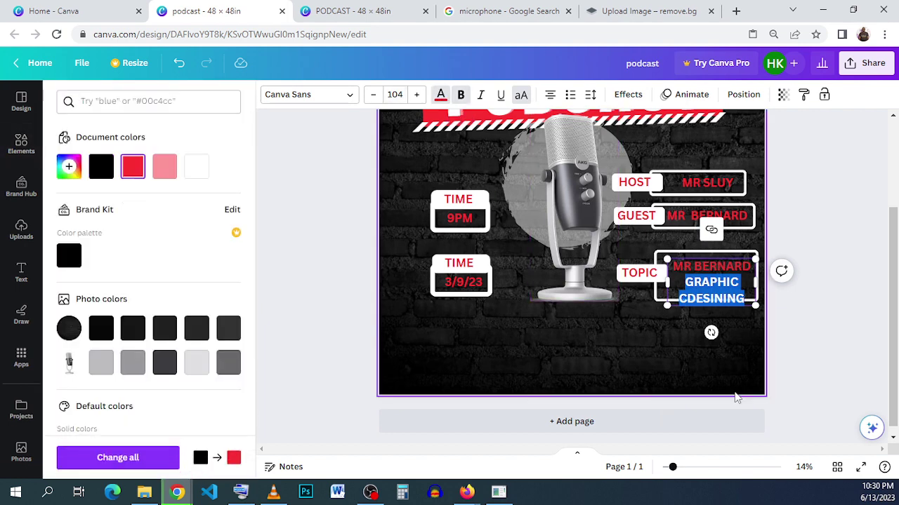
left_click(817, 272)
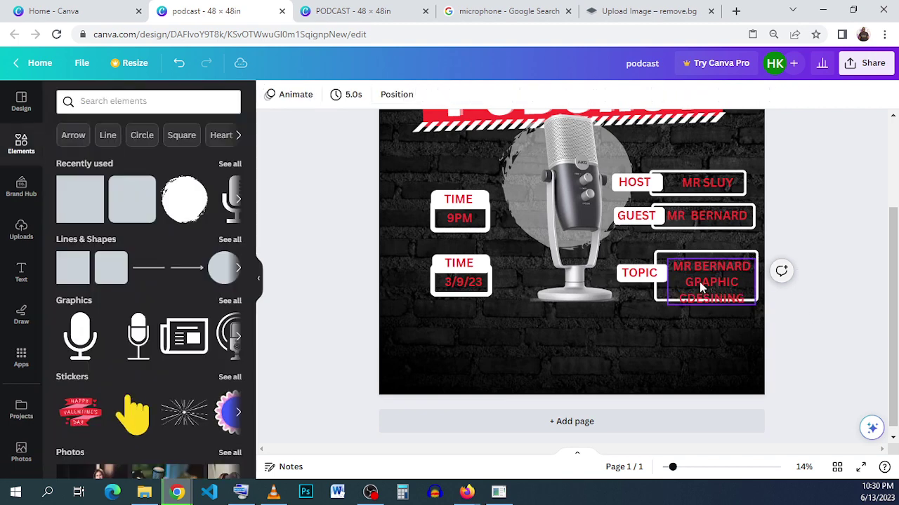
Shift the topic text slightly up and extend its outlined frame downward to a height of about 7.5 in.
left_click_drag(711, 279, 686, 311)
left_click(657, 299)
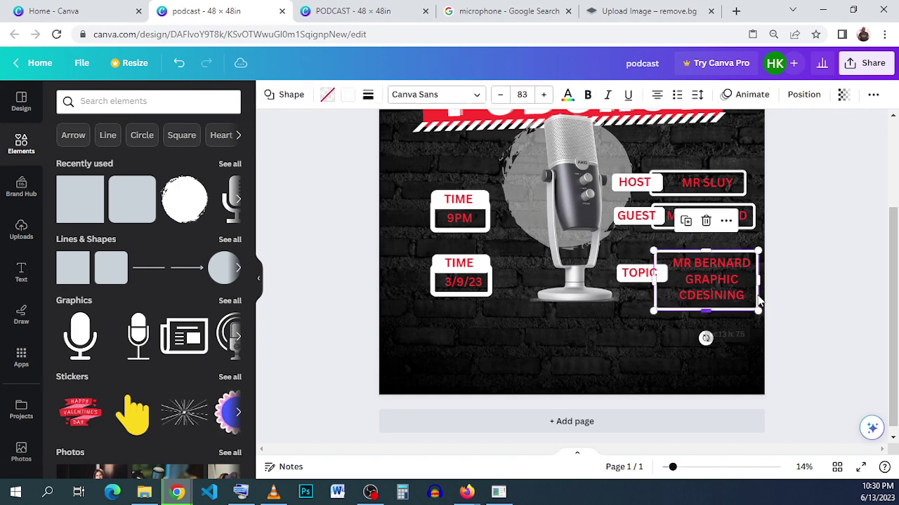
left_click(821, 287)
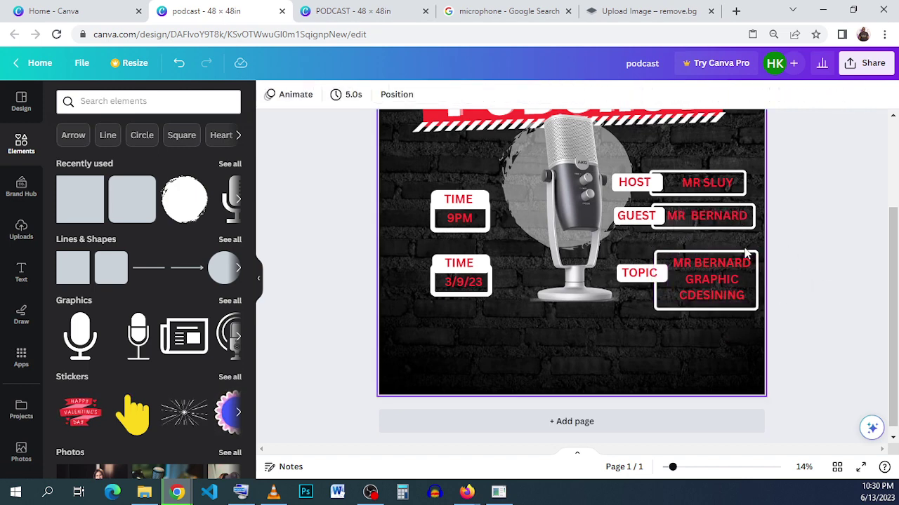
Nudge the topic block's outlined frame slightly upward so that it surrounds the text more evenly.
left_click(745, 254)
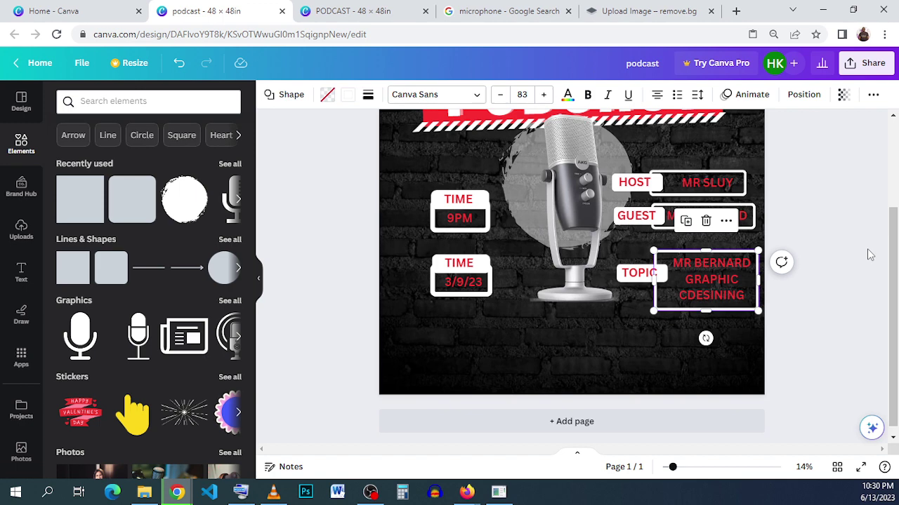
key("shift+Up")
key("shift+Up")
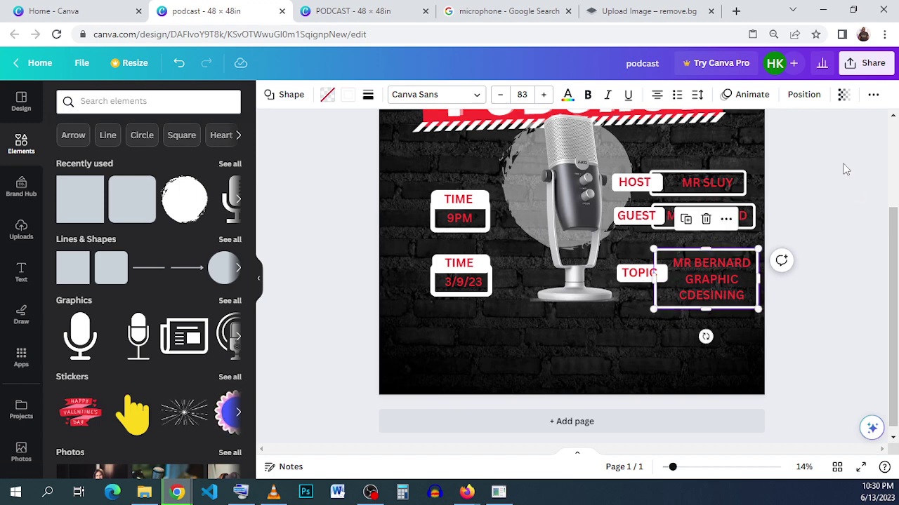
left_click(816, 233)
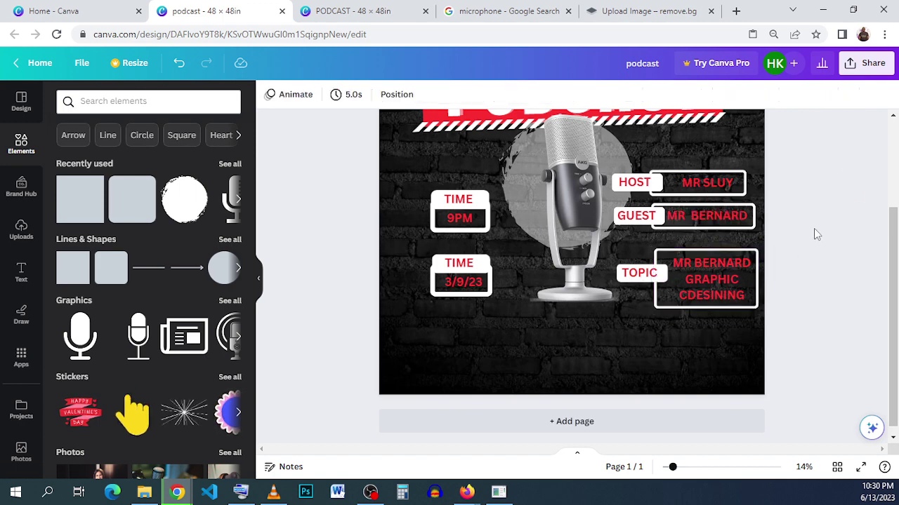
Check the finished PODCAST design and cover the flyer's lower edge with a full-width band stretched from a red square.
left_click(298, 8)
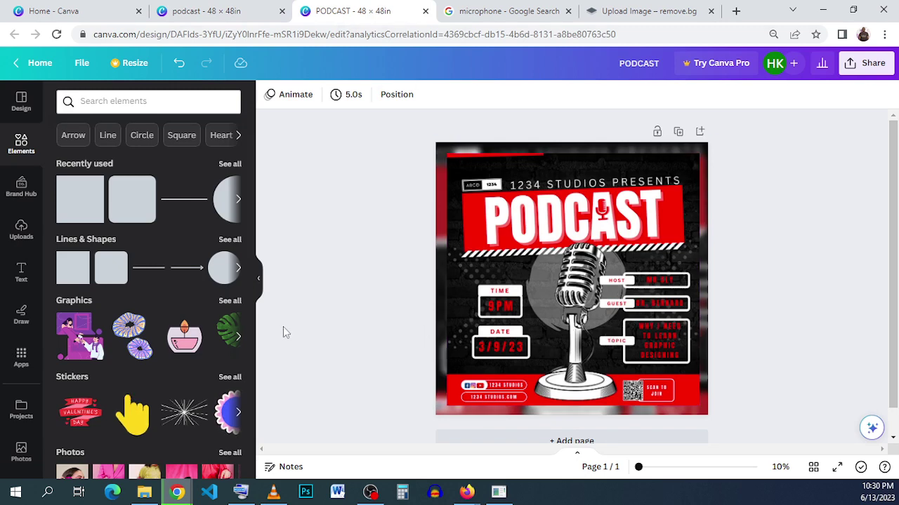
left_click(210, 11)
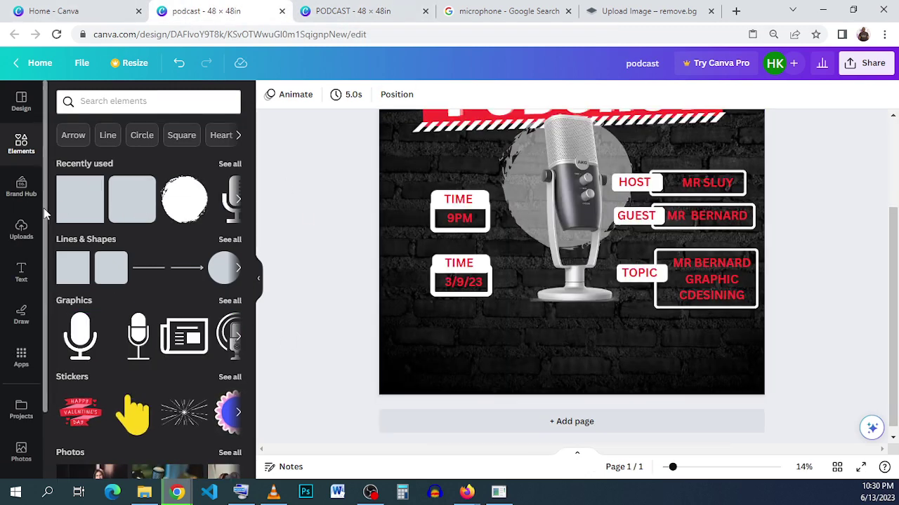
left_click(70, 213)
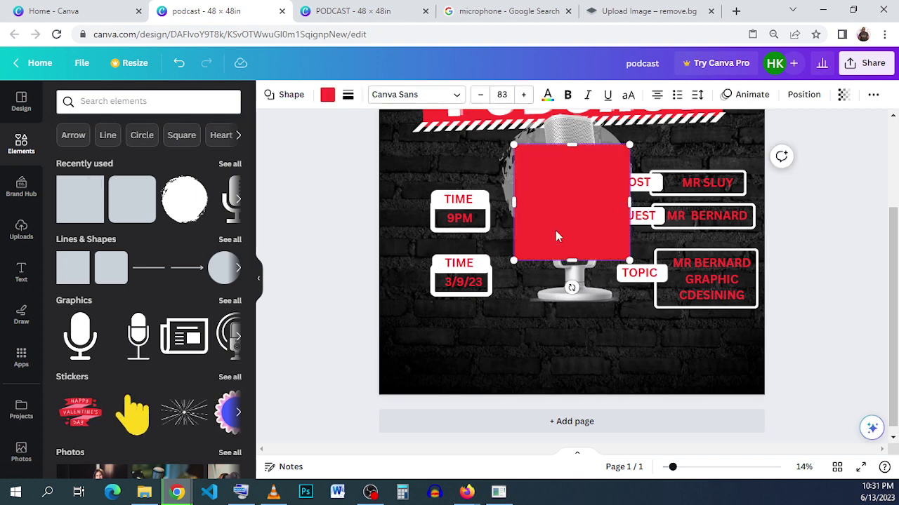
left_click_drag(556, 237, 409, 393)
left_click_drag(474, 382, 771, 379)
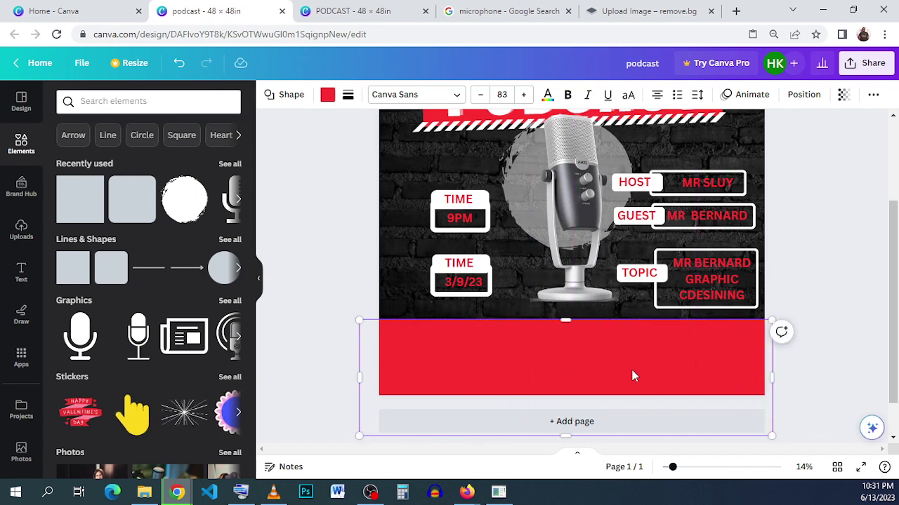
left_click(864, 275)
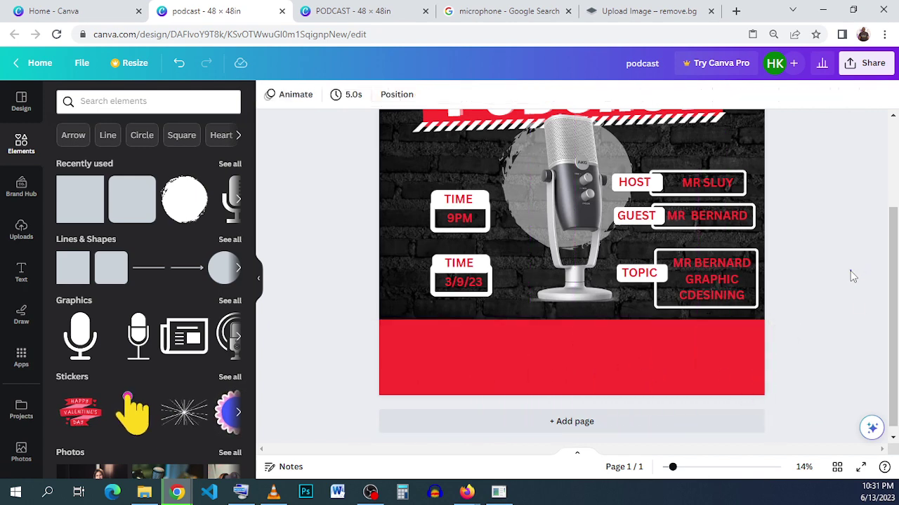
left_click(631, 353)
Check the footer of the finished PODCAST design, return to the flyer, and search the elements for qr.
left_click(378, 8)
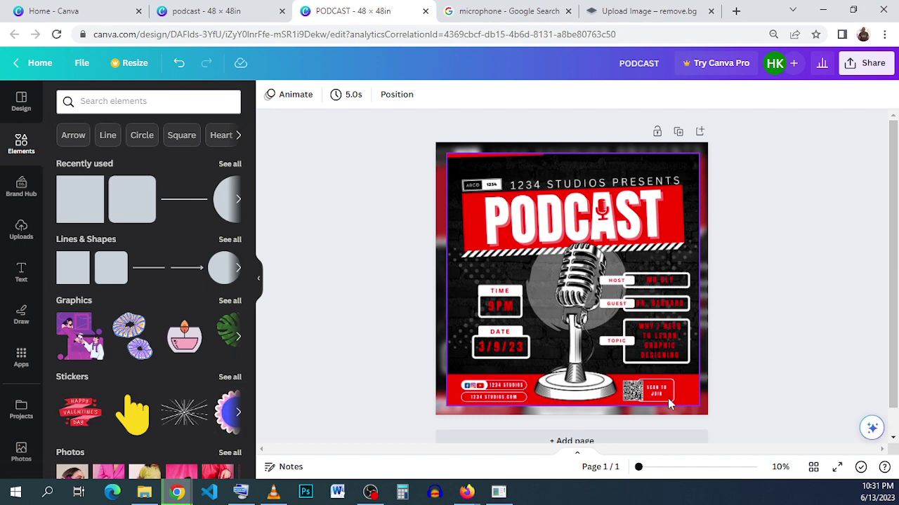
left_click(180, 20)
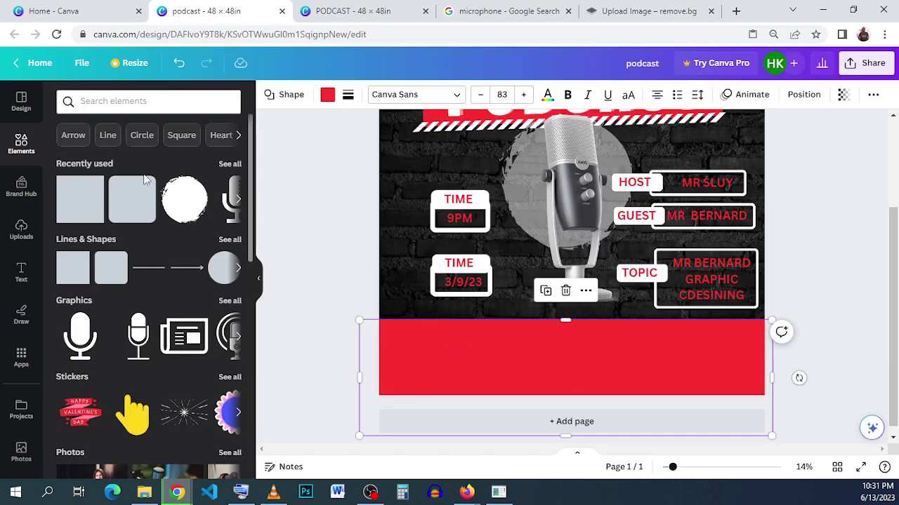
left_click(104, 101)
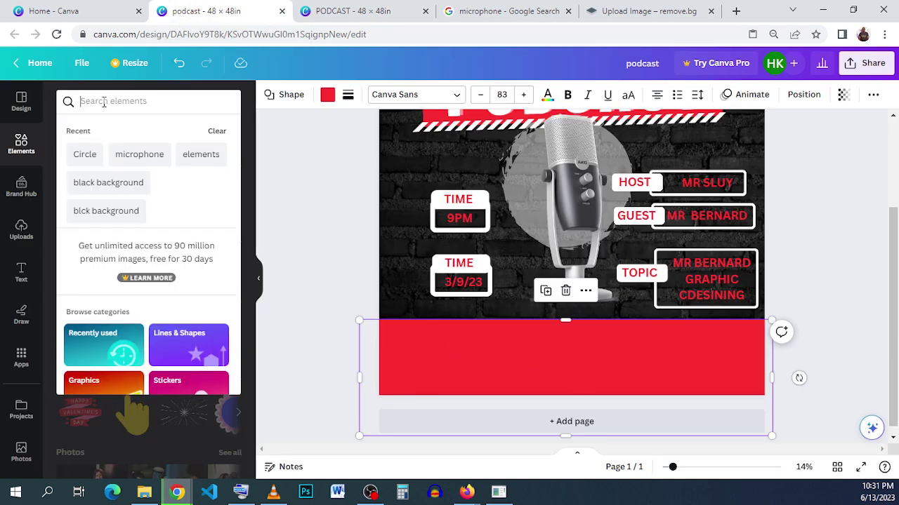
type("qr")
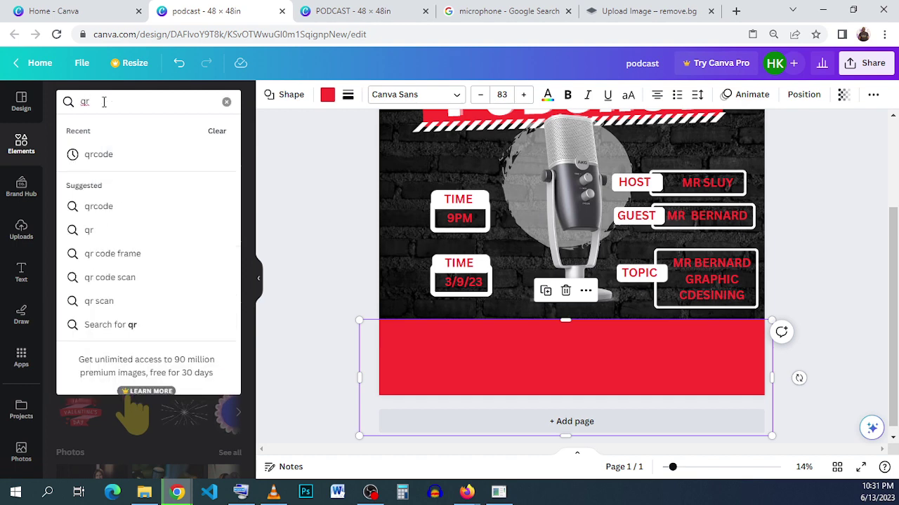
key("Return")
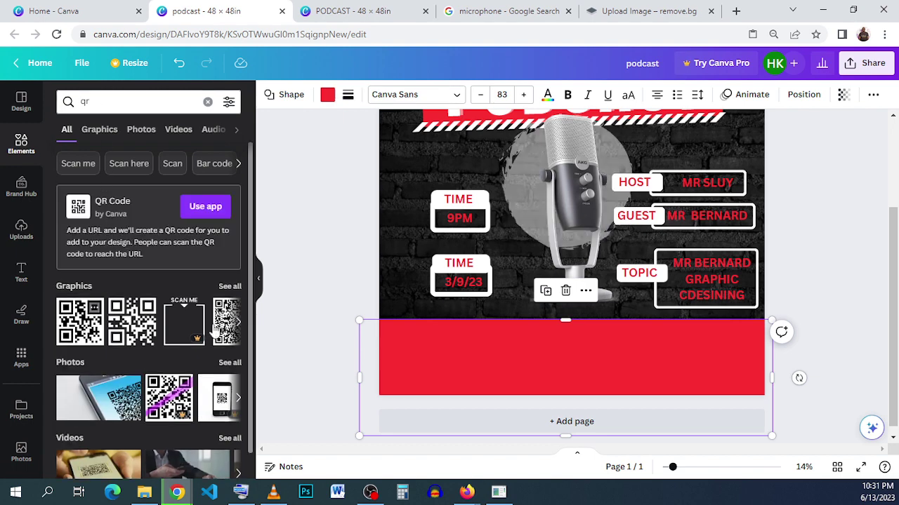
Add the black-and-white QR code graphic, scale it down and place it in the right half of the red footer band.
left_click_drag(563, 243, 661, 352)
left_click_drag(735, 233, 649, 357)
left_click(720, 249)
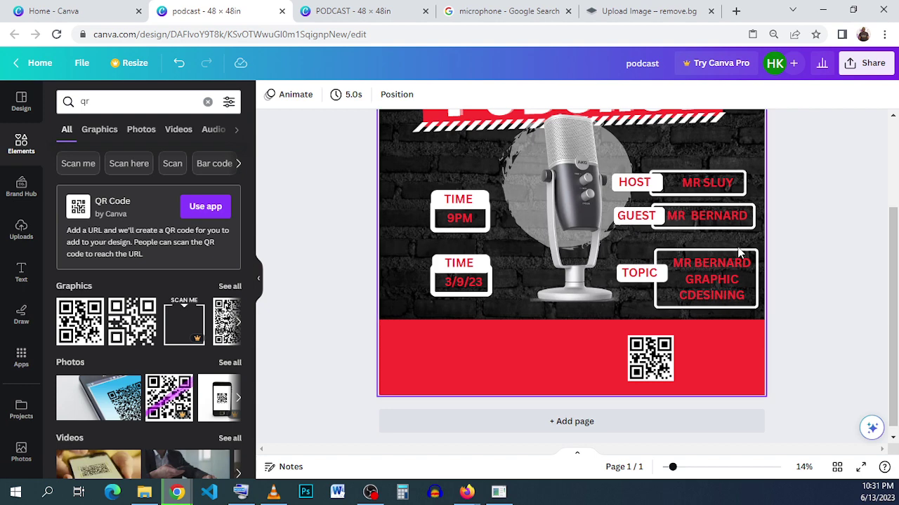
Duplicate the topic block's outlined frame and place the copy in the red footer so that it overlaps the QR code.
left_click(739, 256)
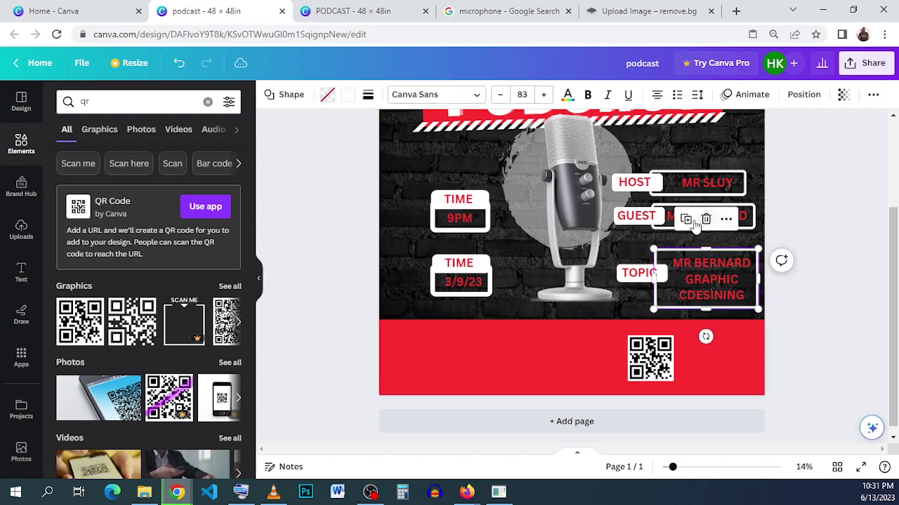
left_click_drag(742, 287, 741, 361)
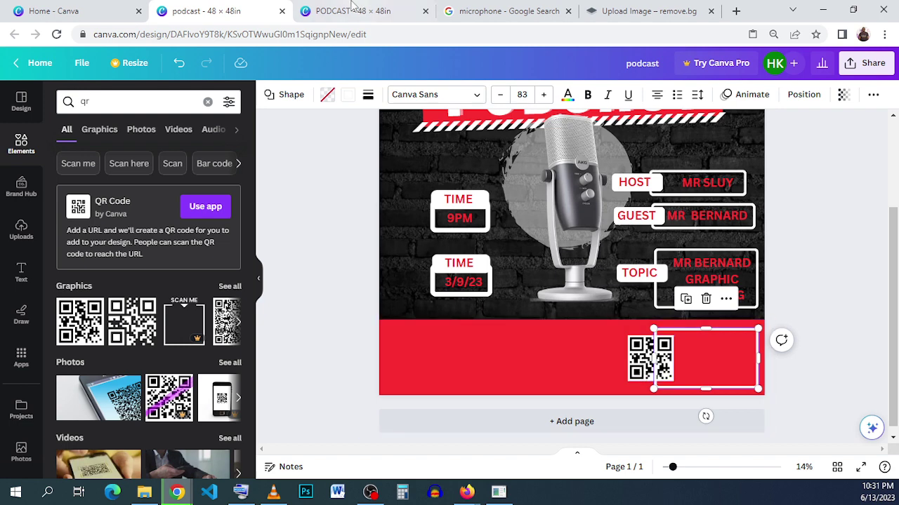
Move the footer frame's layer down to sit directly beneath the QR code and above the red band.
left_click(812, 96)
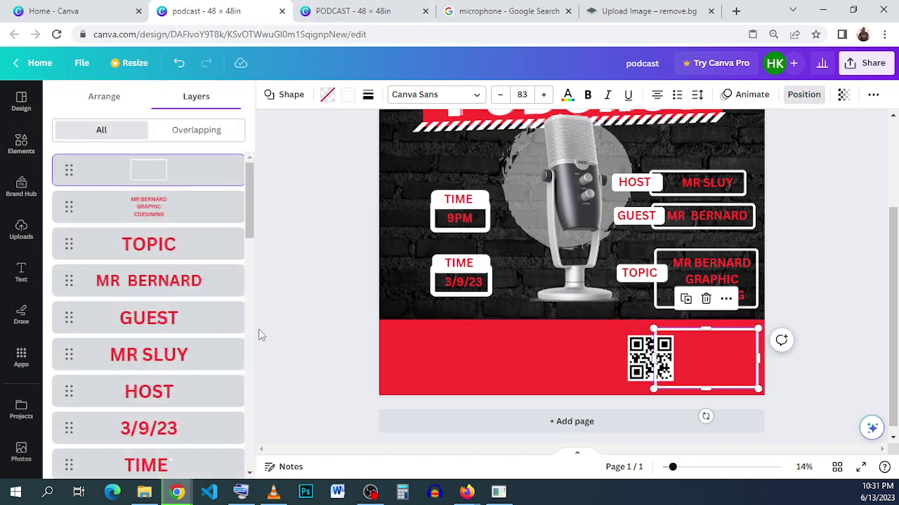
scroll(199, 273, "down", 7)
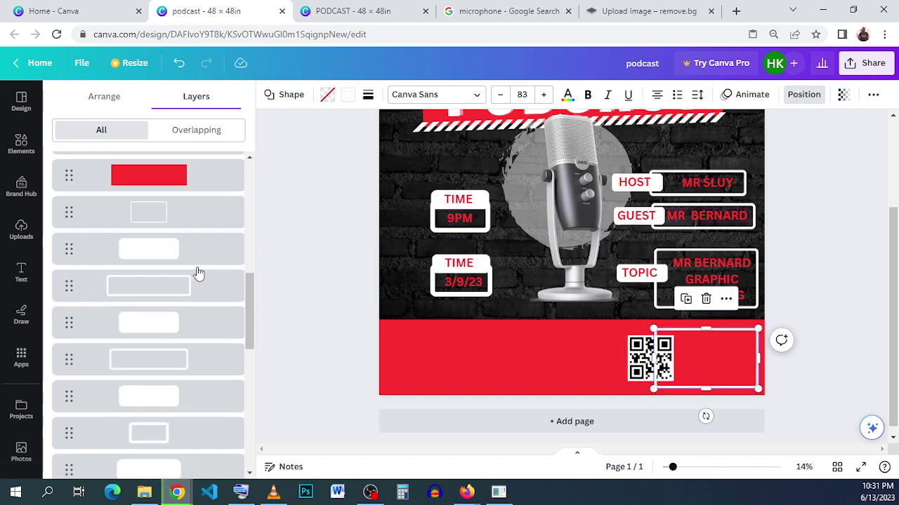
scroll(199, 272, "up", 2)
scroll(197, 275, "up", 4)
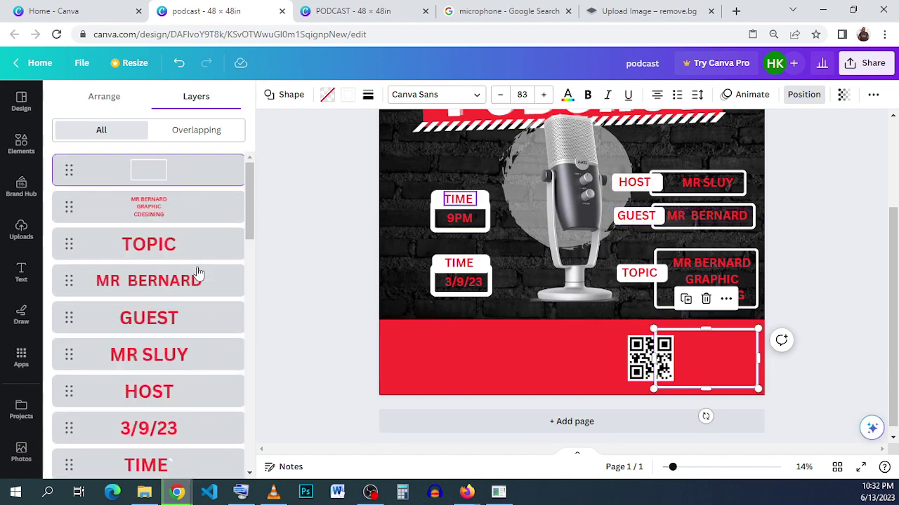
left_click_drag(167, 288, 777, 362)
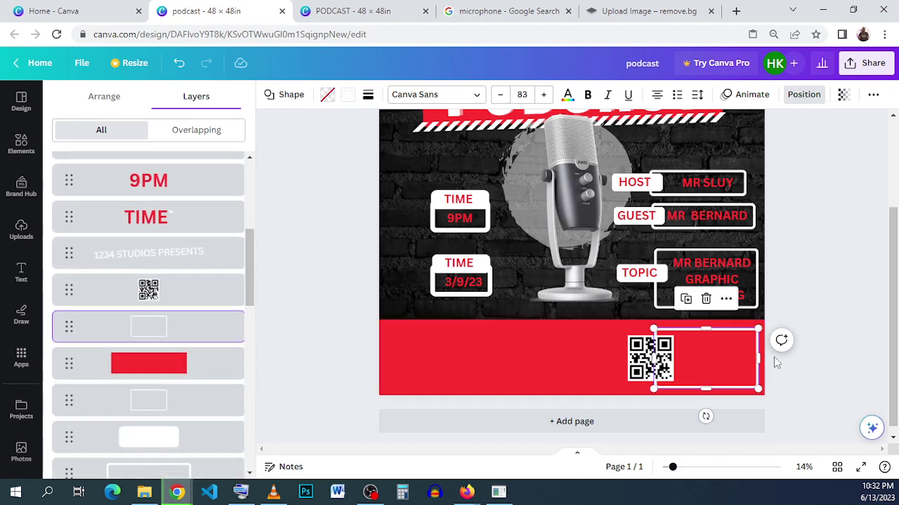
left_click(826, 342)
Duplicate the host name text, move the copy into the footer frame beside the QR code and color it white.
left_click(711, 279)
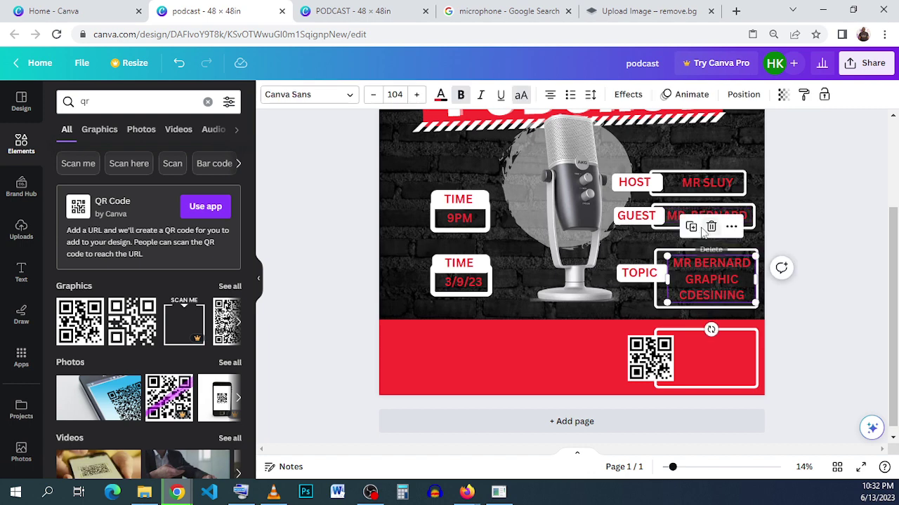
left_click(706, 188)
left_click(687, 146)
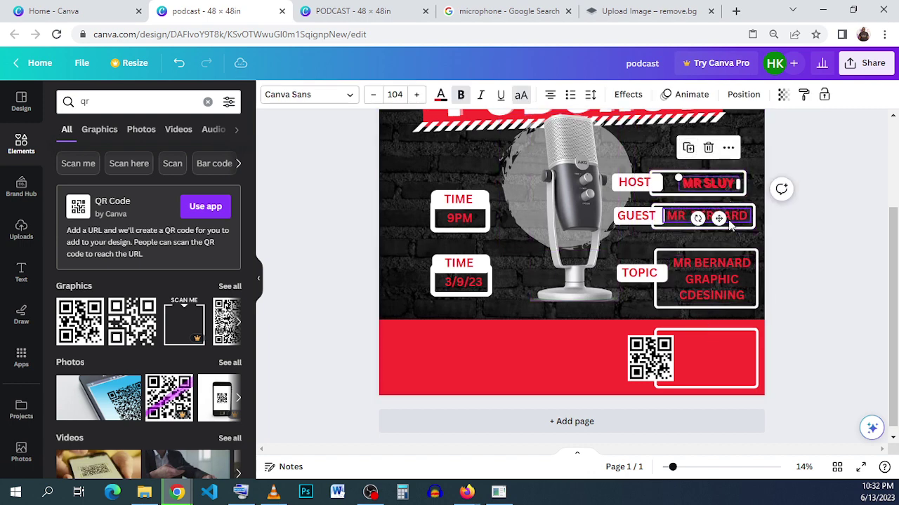
left_click_drag(717, 217, 720, 384)
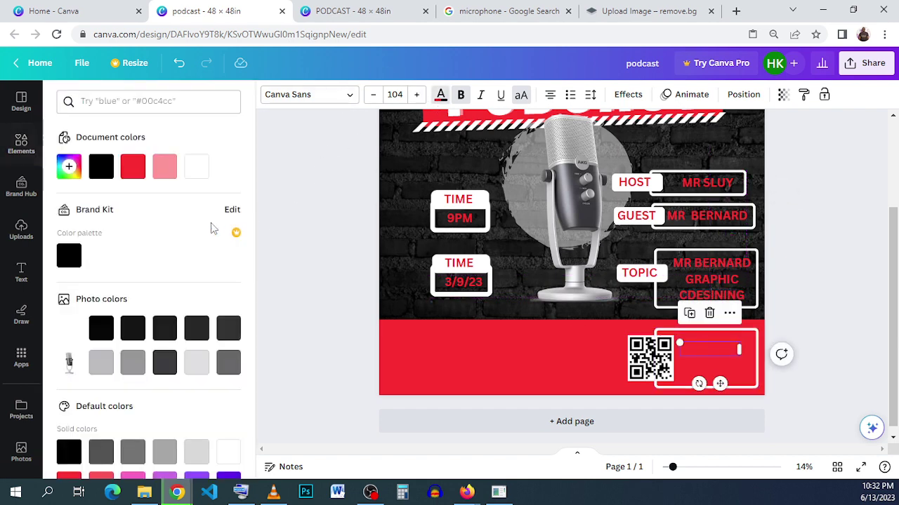
left_click(196, 168)
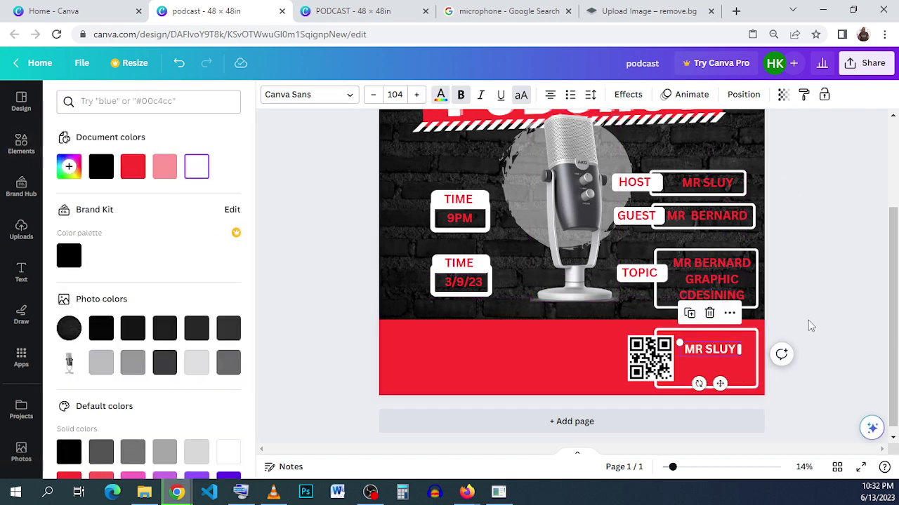
Replace the copied footer text with SCAN ME TO JOIN on three lines and shift it up to center it in the frame.
double_click(712, 352)
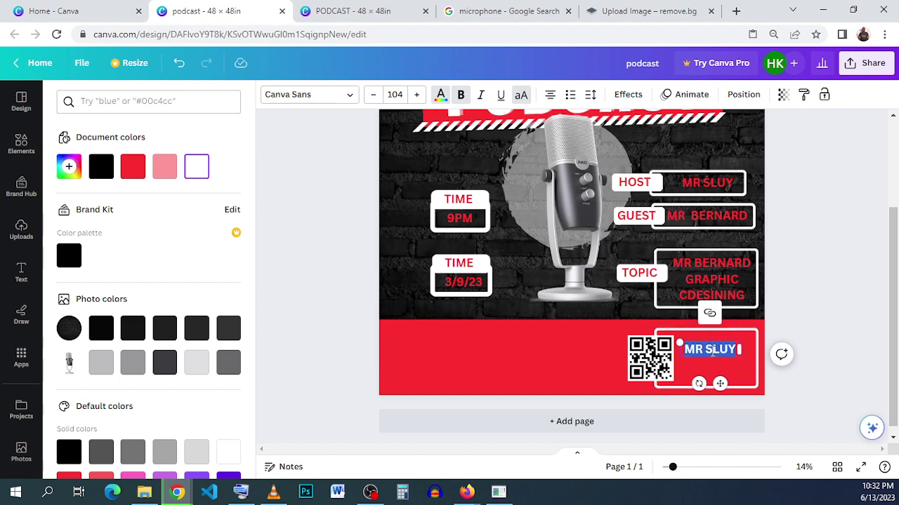
type("SC")
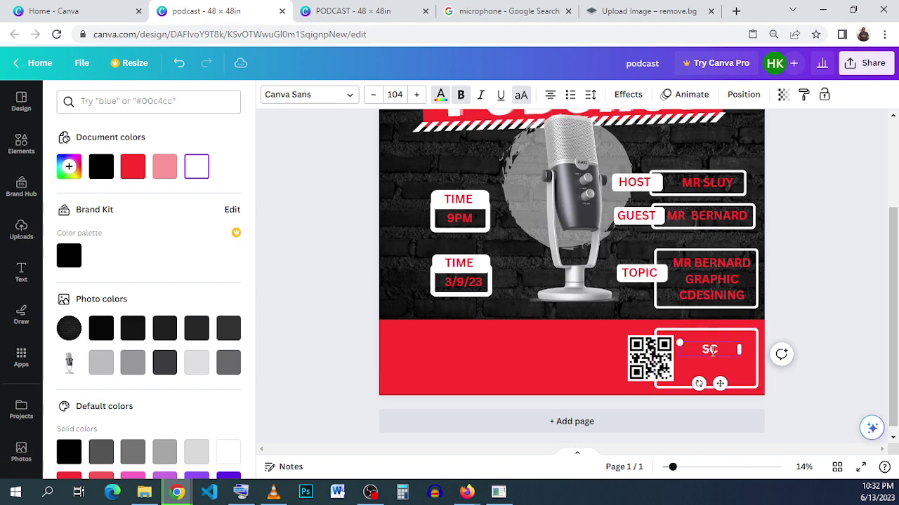
type("AN")
key("Return")
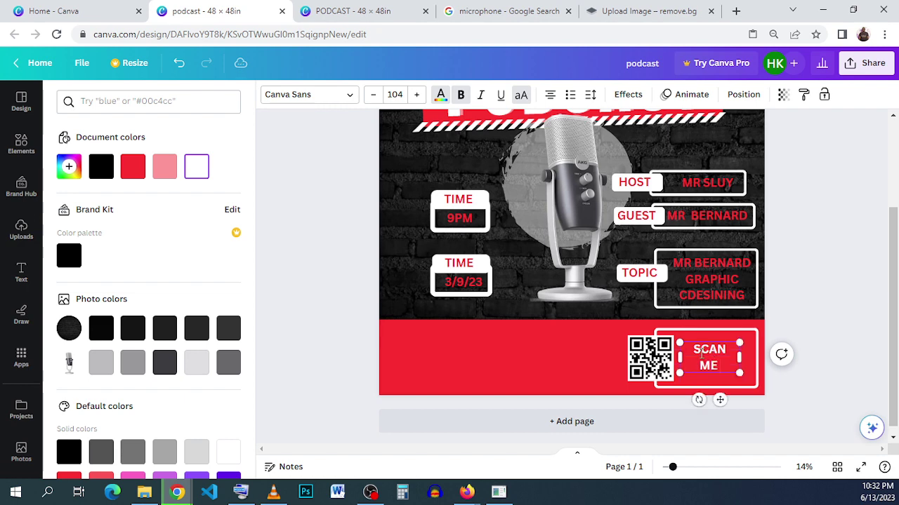
type("ME TO")
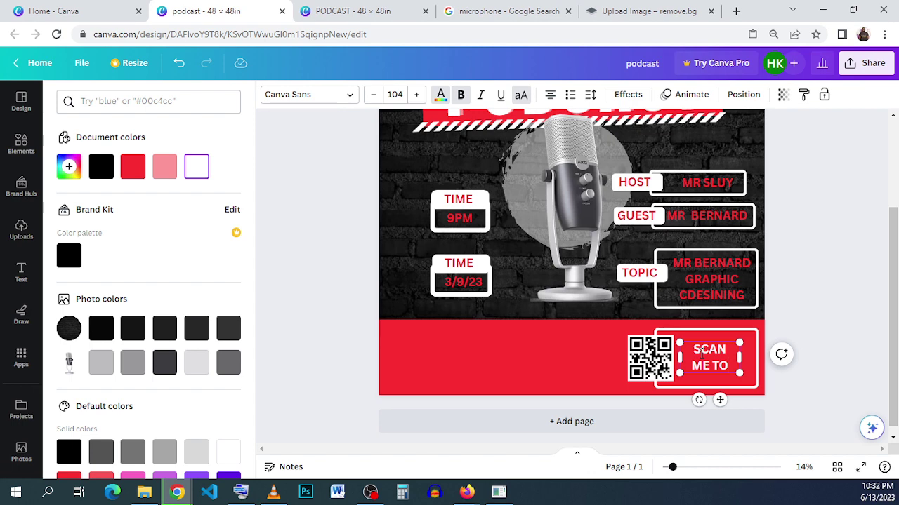
key("Return")
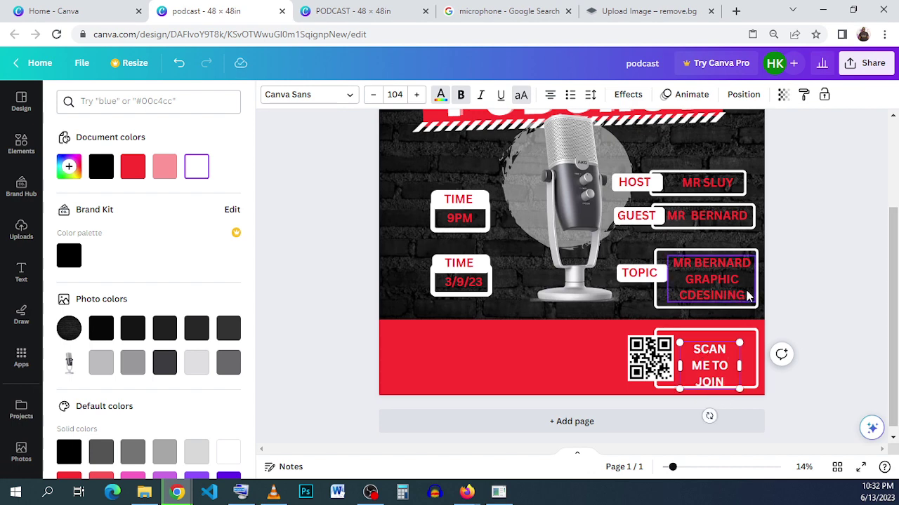
left_click(798, 297)
left_click_drag(719, 367, 715, 355)
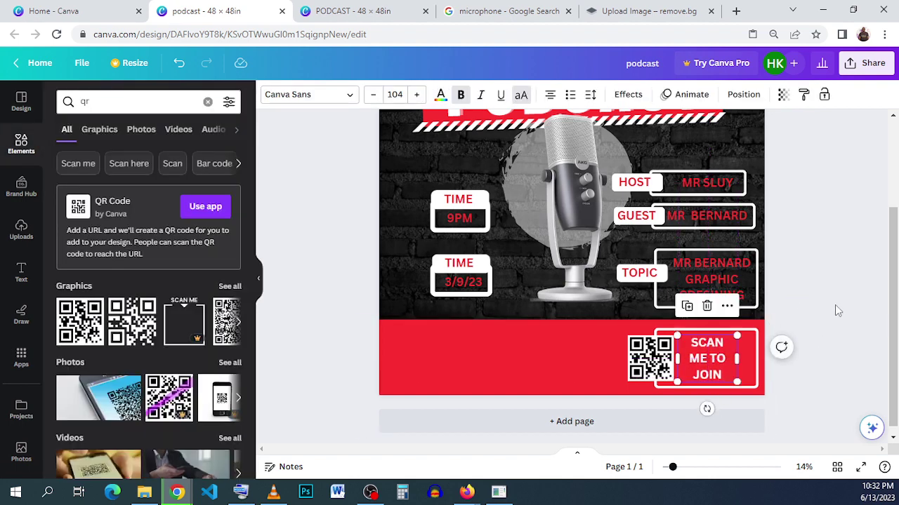
Check the footer of the finished PODCAST design, then add a rounded square to the flyer and reshape it into a thin bar in the footer's left half.
left_click(836, 311)
left_click(317, 7)
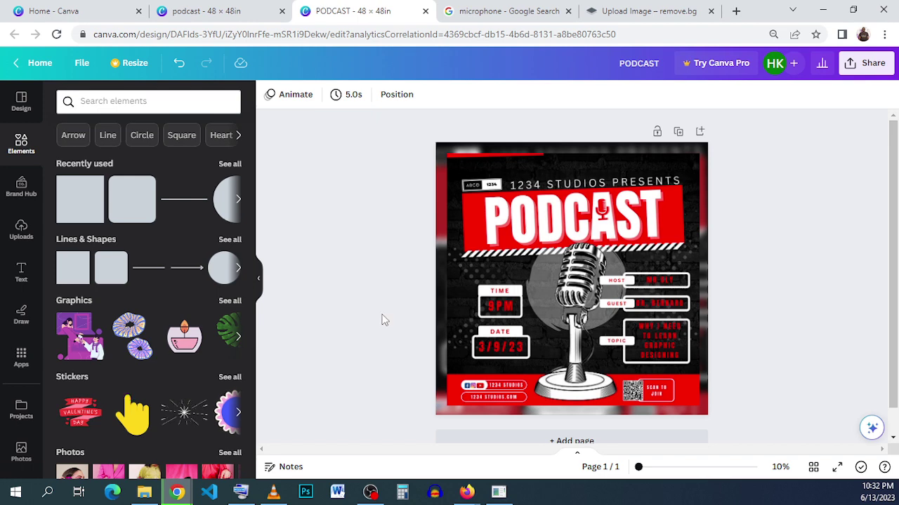
left_click(211, 10)
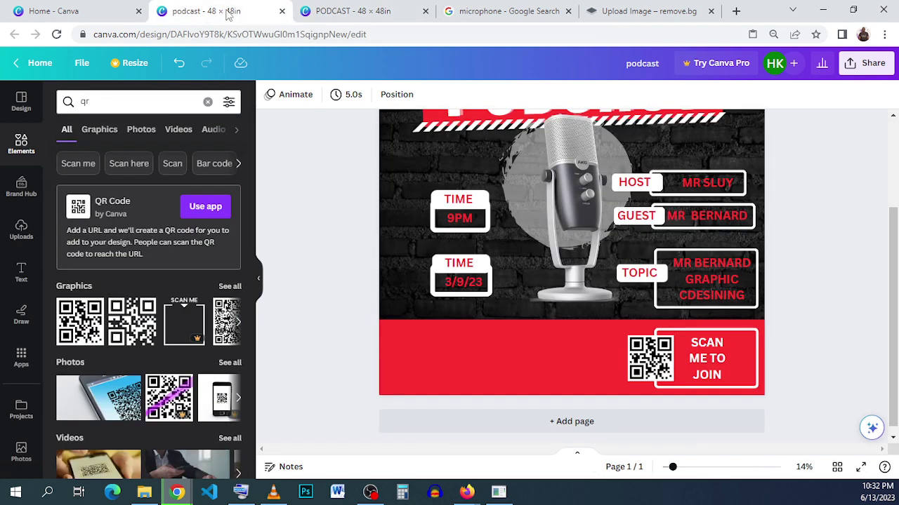
left_click(17, 147)
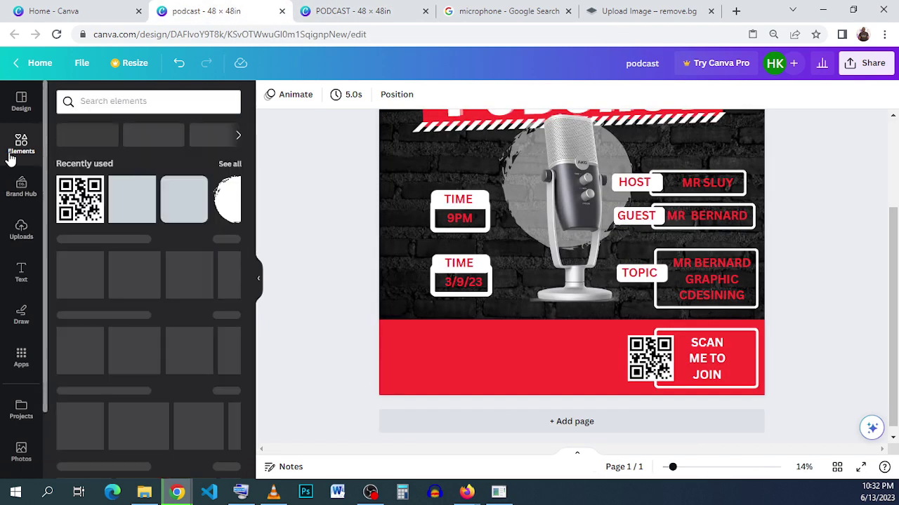
left_click(193, 218)
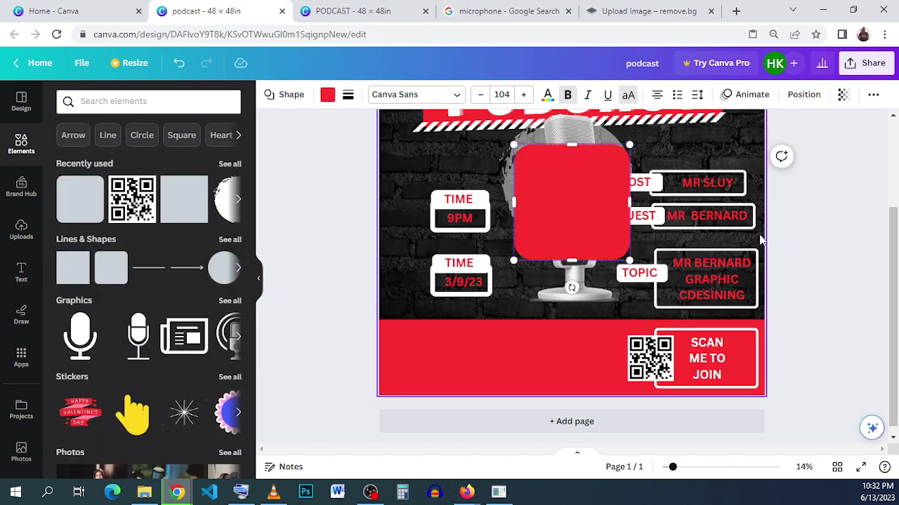
key("Escape")
left_click_drag(572, 269, 487, 323)
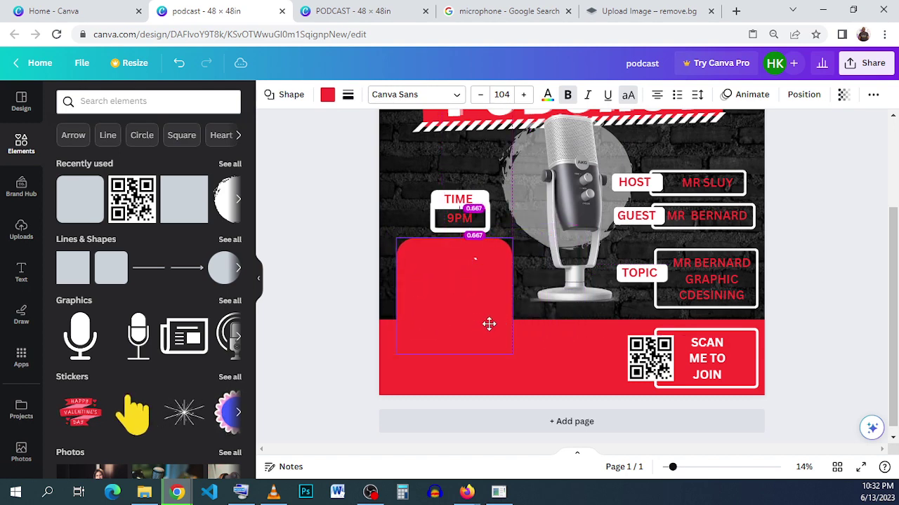
left_click_drag(512, 240, 525, 337)
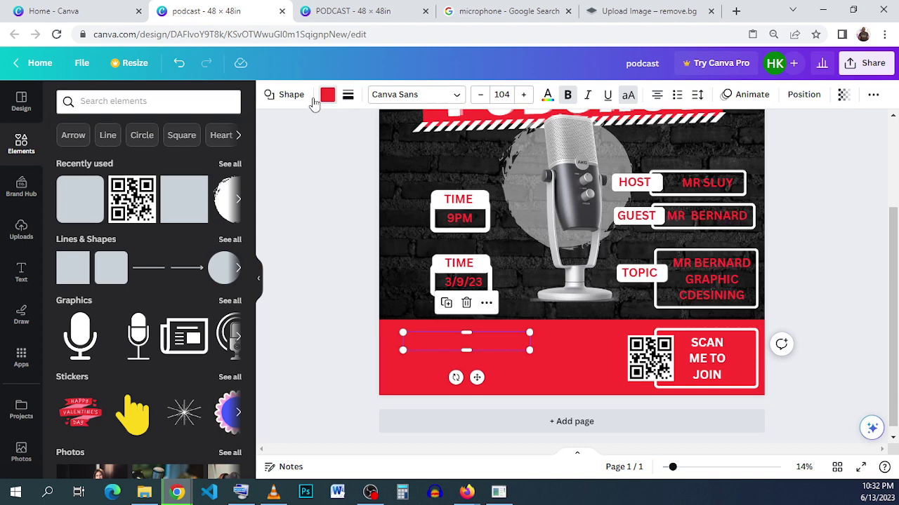
Remove the thin bar's fill and give it a solid white border with a weight of 18.
left_click(327, 94)
left_click(101, 166)
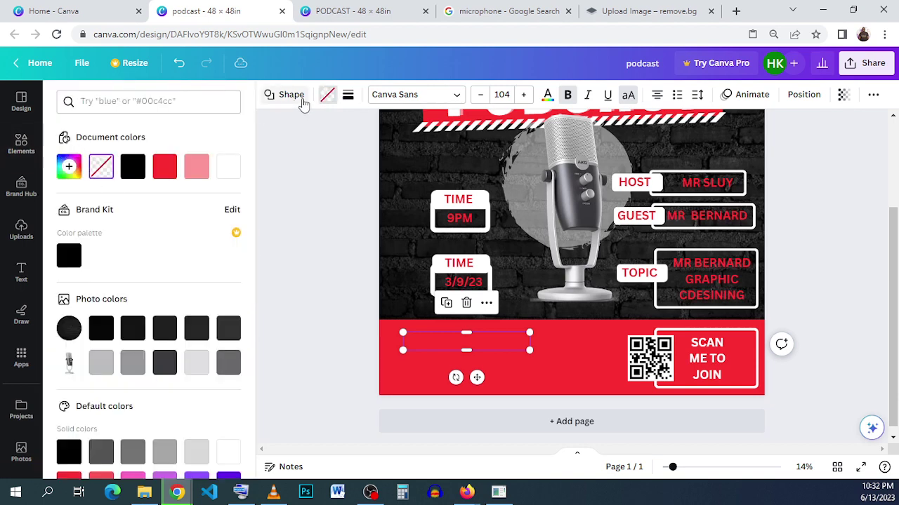
left_click(347, 96)
left_click(388, 131)
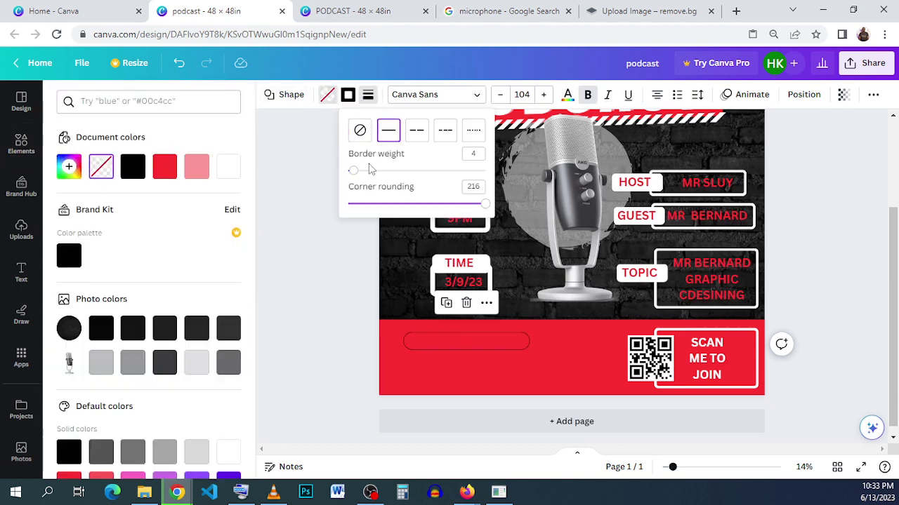
left_click_drag(350, 170, 372, 171)
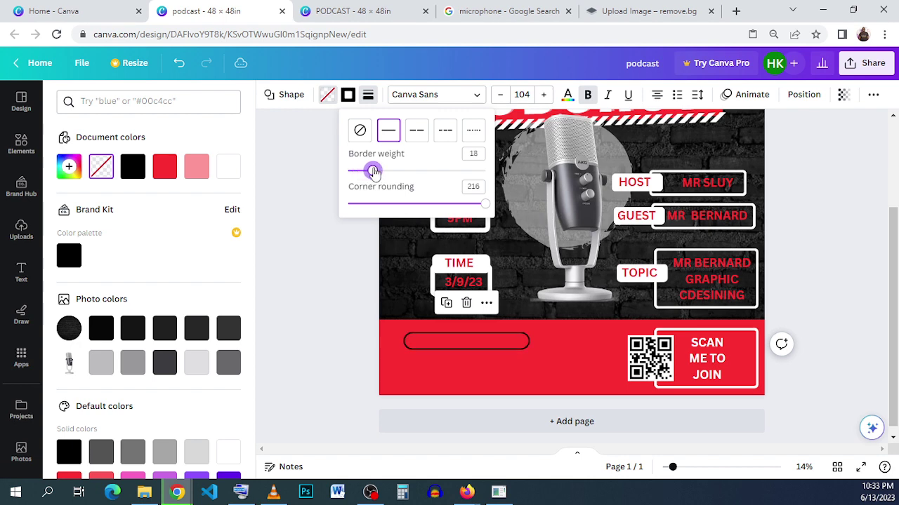
left_click(347, 94)
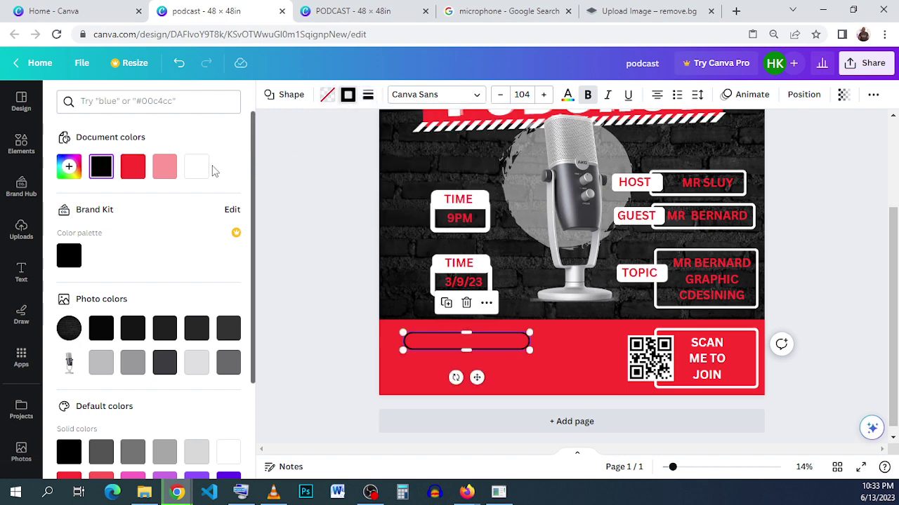
left_click(202, 169)
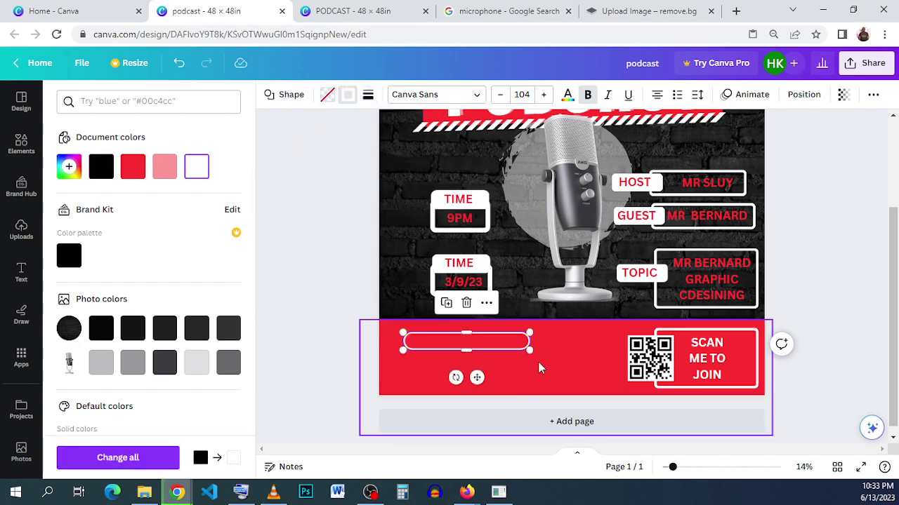
Duplicate the white outlined bar and place the copy directly below the original in the footer.
left_click(453, 349)
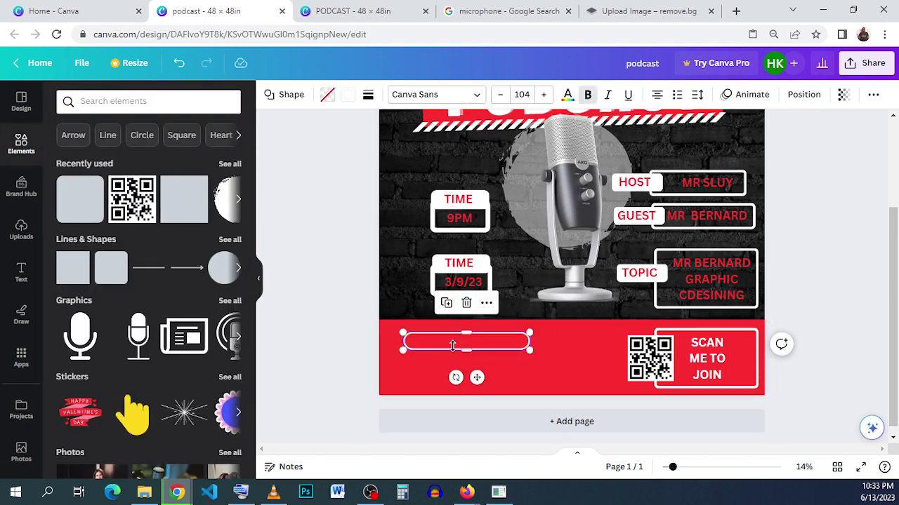
left_click(449, 305)
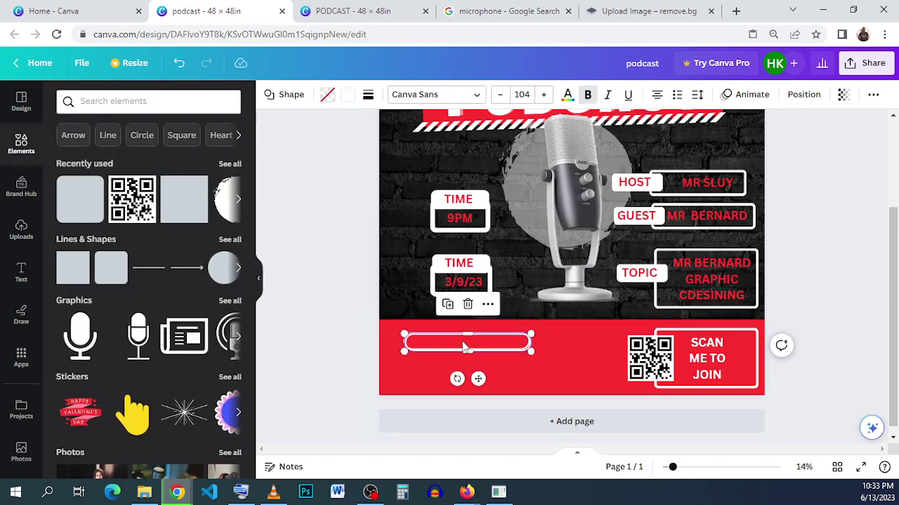
left_click_drag(464, 345, 460, 367)
left_click(466, 309)
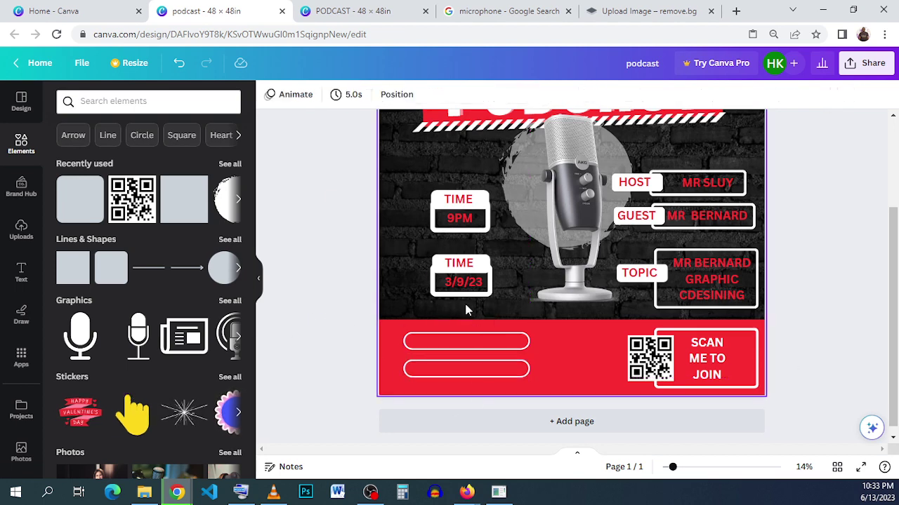
Add a body text box to the flyer reading 1234 podcast.
left_click(19, 272)
left_click(151, 320)
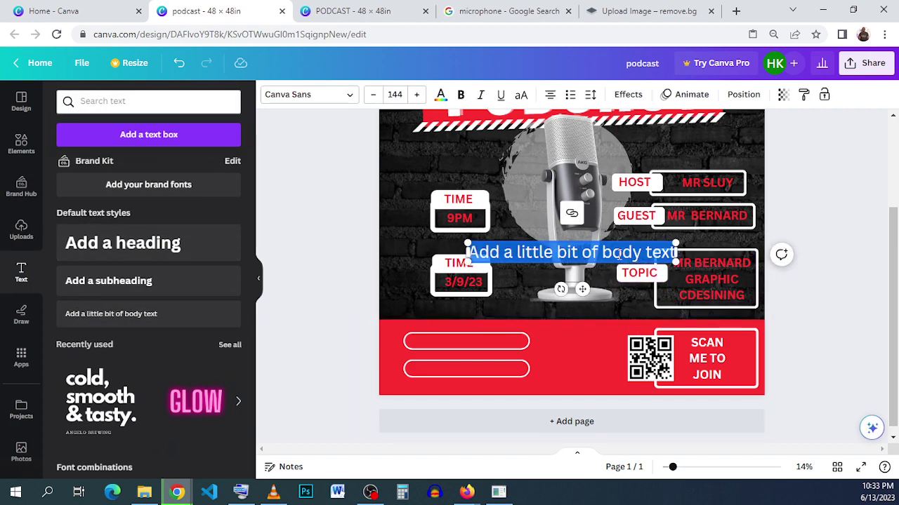
type("123")
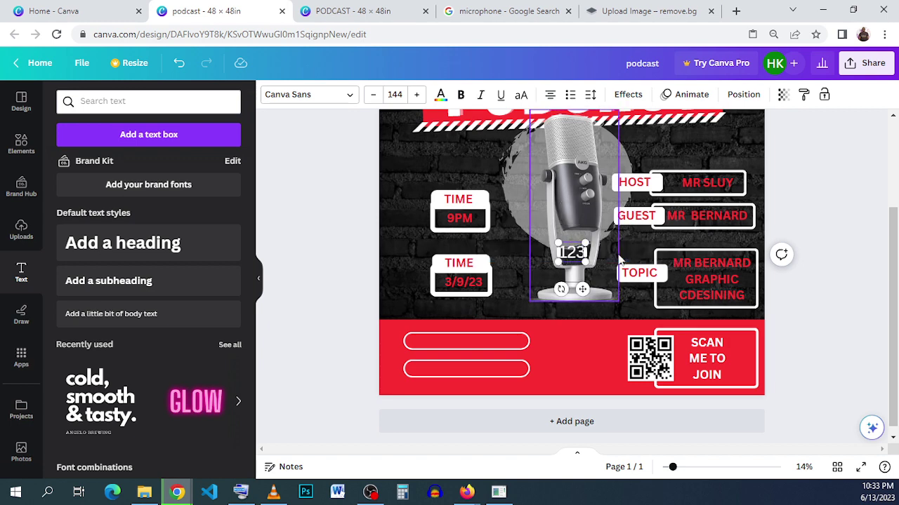
type("4")
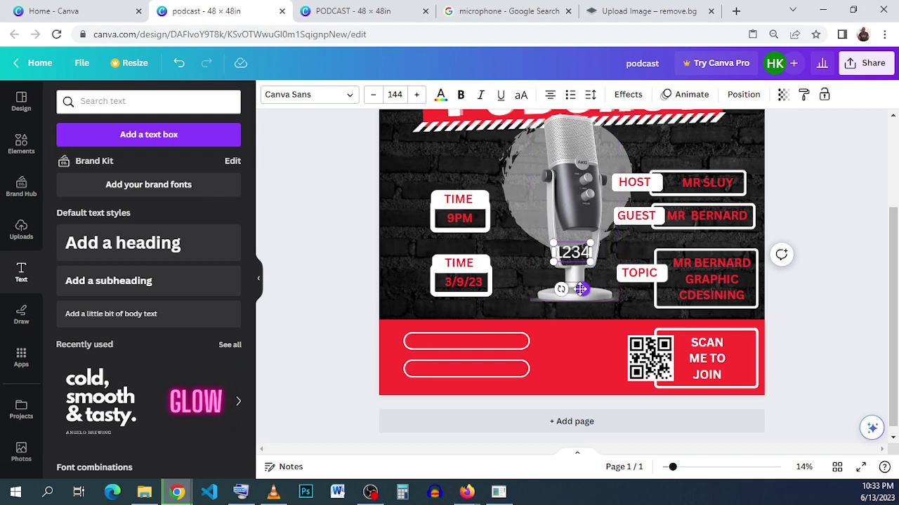
key("Delete")
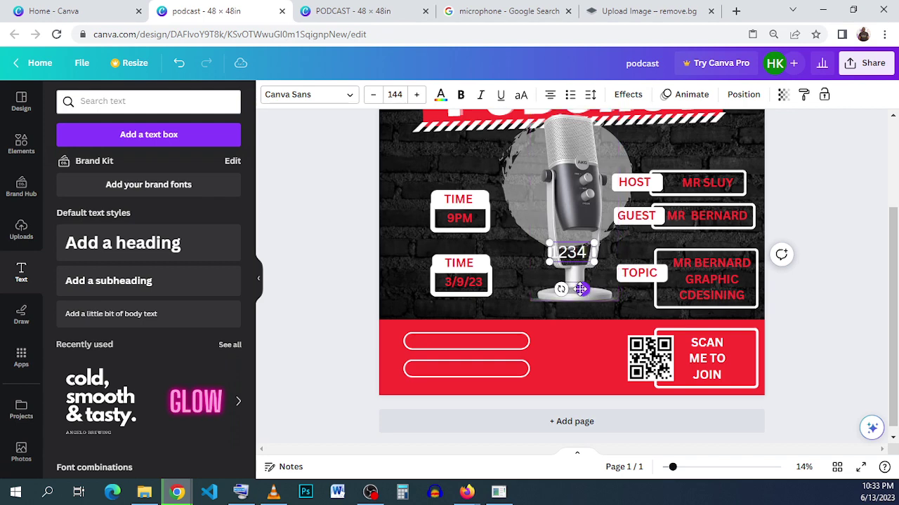
type("pod")
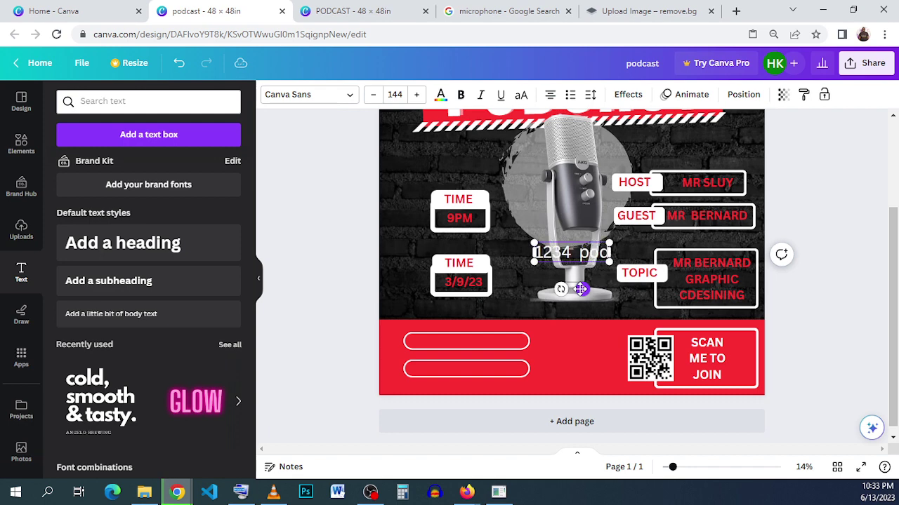
type("cast")
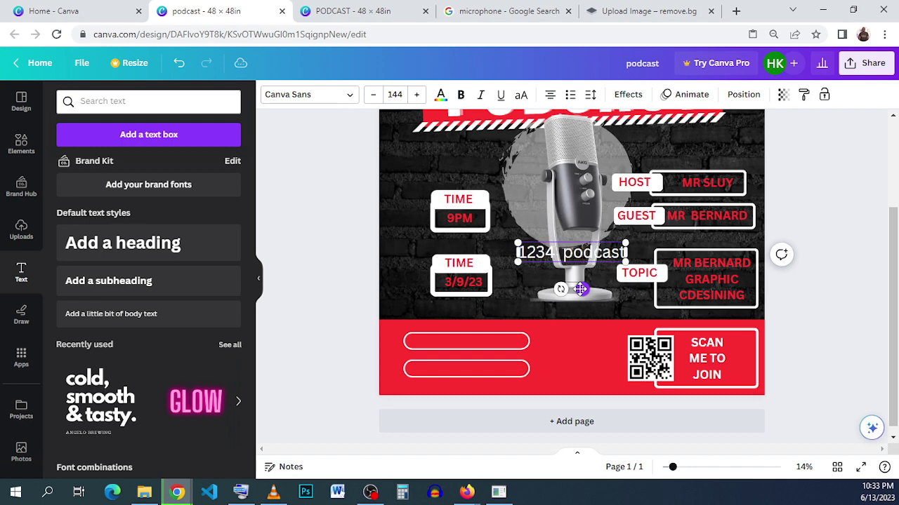
Move the 1234 podcast text into the upper outlined bar, set its font size to 80 and align it toward the bar's right end.
left_click_drag(579, 289, 480, 381)
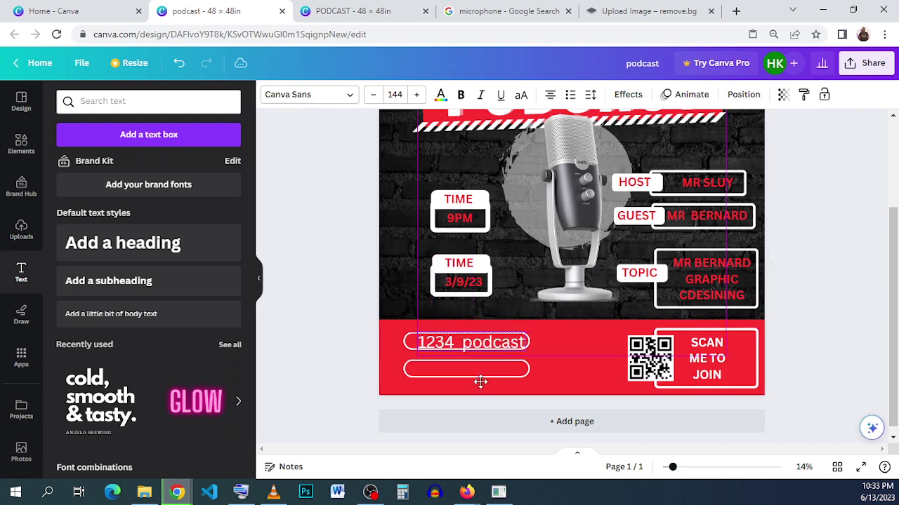
left_click(397, 96)
left_click(411, 233)
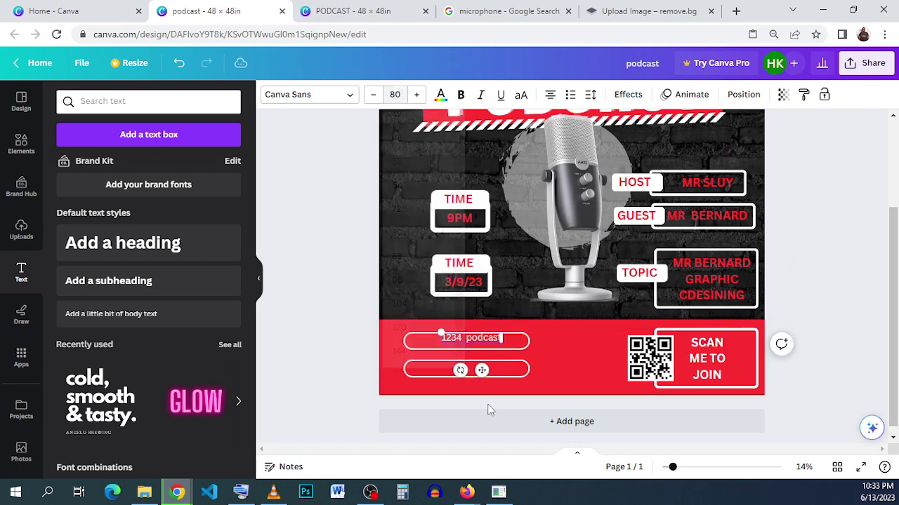
left_click_drag(480, 370, 499, 371)
left_click(506, 373)
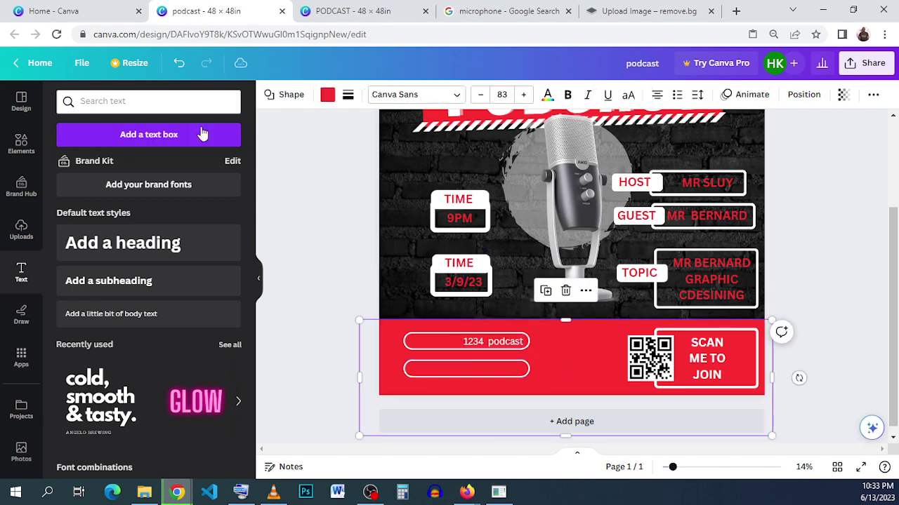
Search the elements for facebook, add the round blue Facebook logo and shrink it into the left end of the upper outlined bar.
left_click(21, 147)
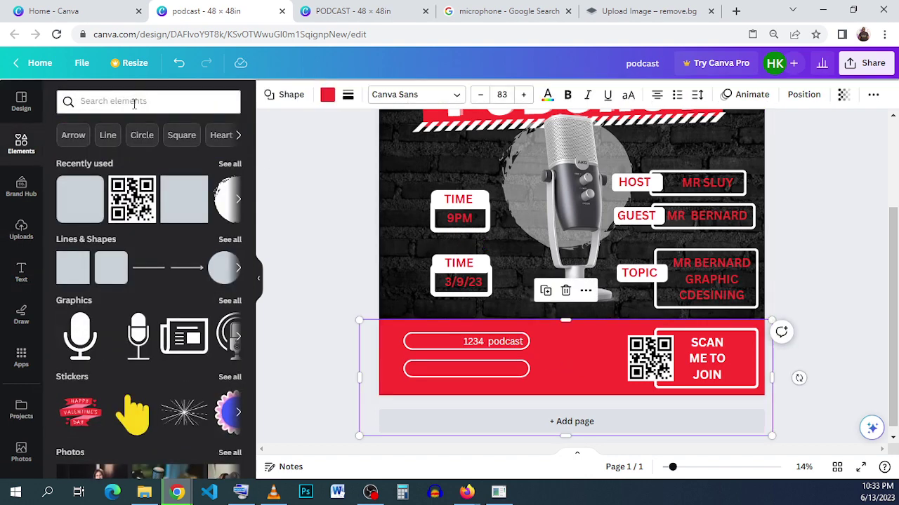
left_click(135, 103)
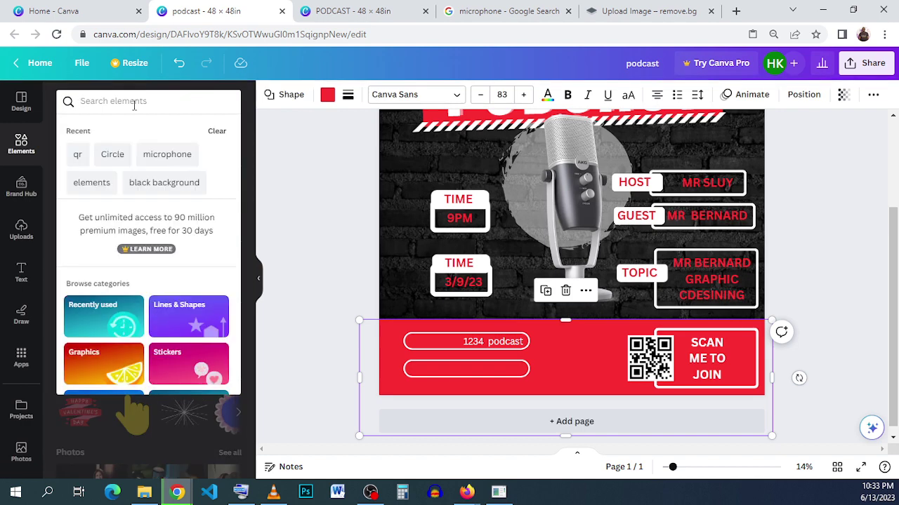
type("face")
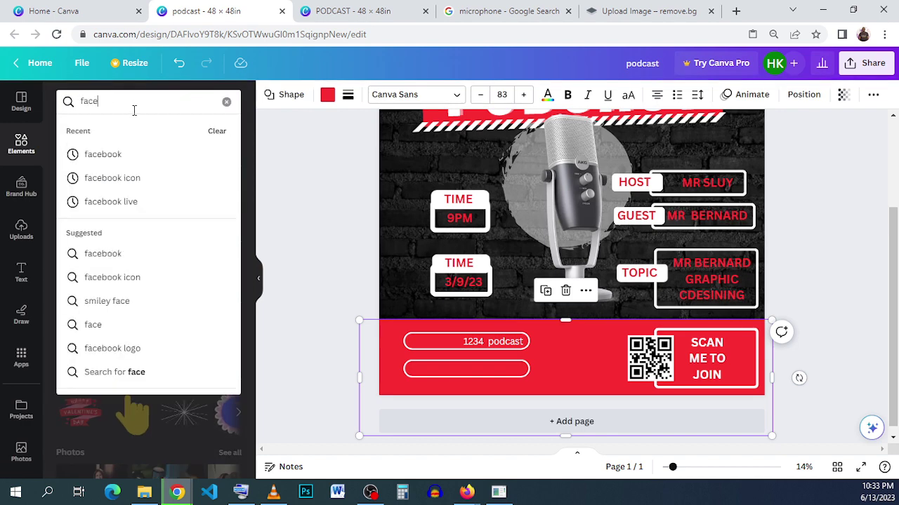
left_click(143, 158)
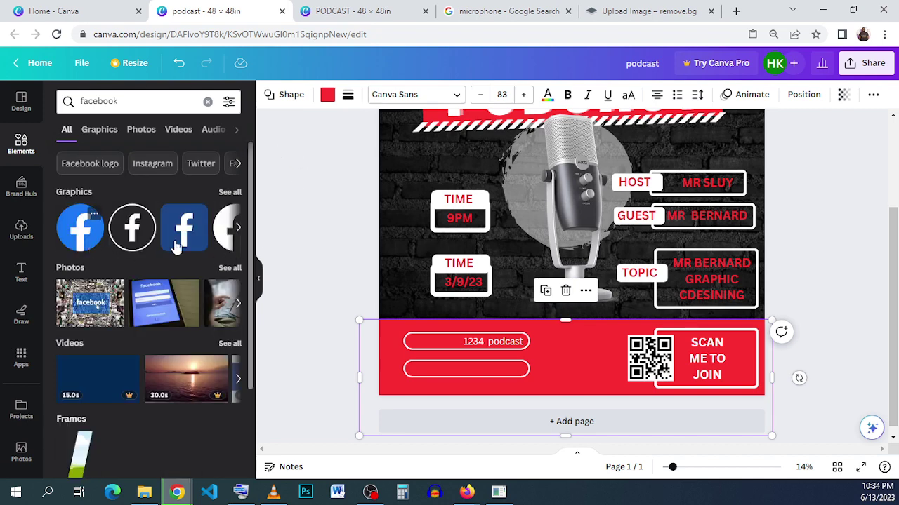
left_click(176, 239)
left_click_drag(542, 191, 488, 246)
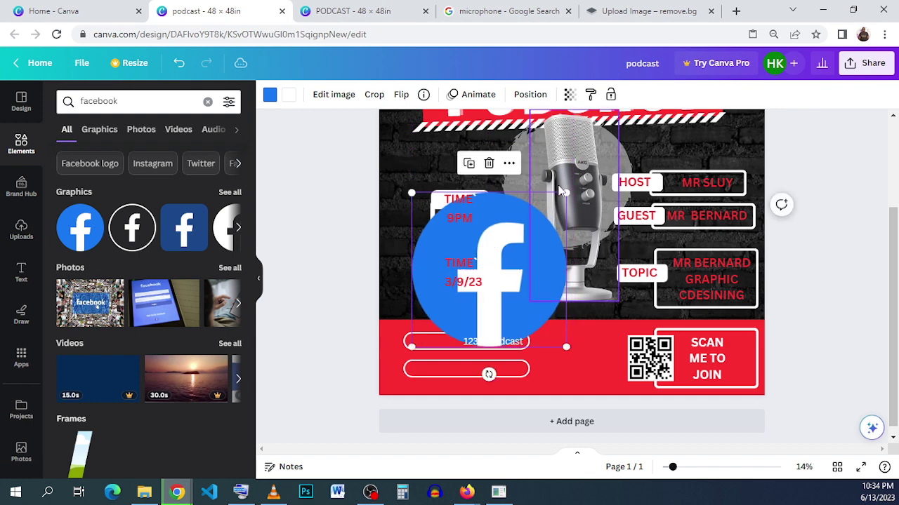
left_click_drag(569, 193, 435, 345)
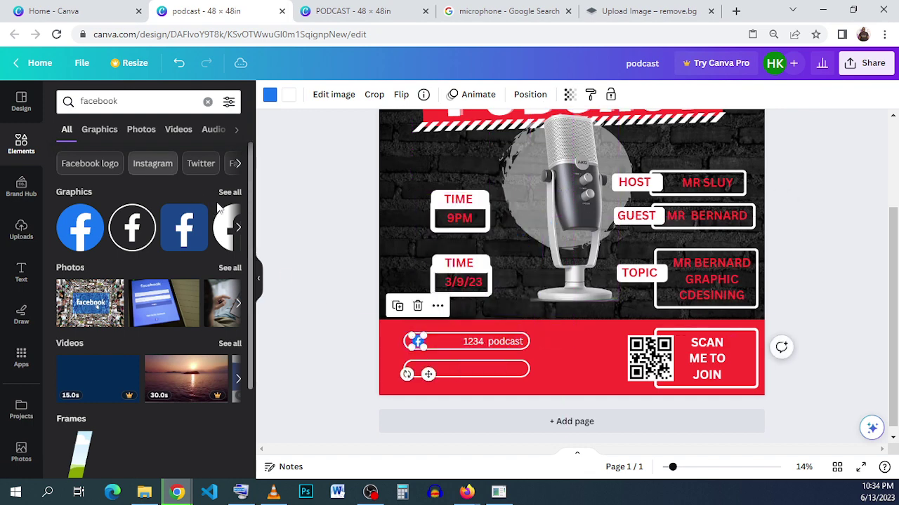
Search for Instagram graphics, add the colored gradient logo and shrink it to fit beside the Facebook icon in the upper bar.
left_click(152, 168)
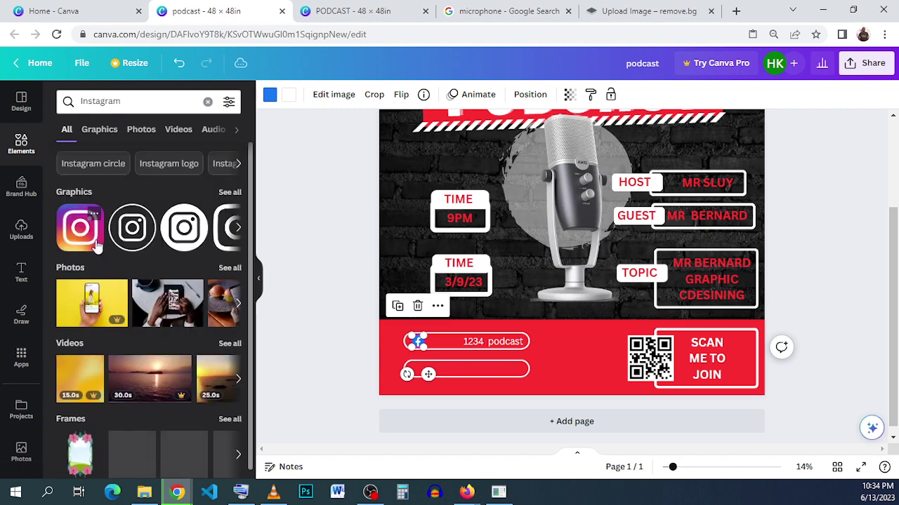
left_click(595, 259)
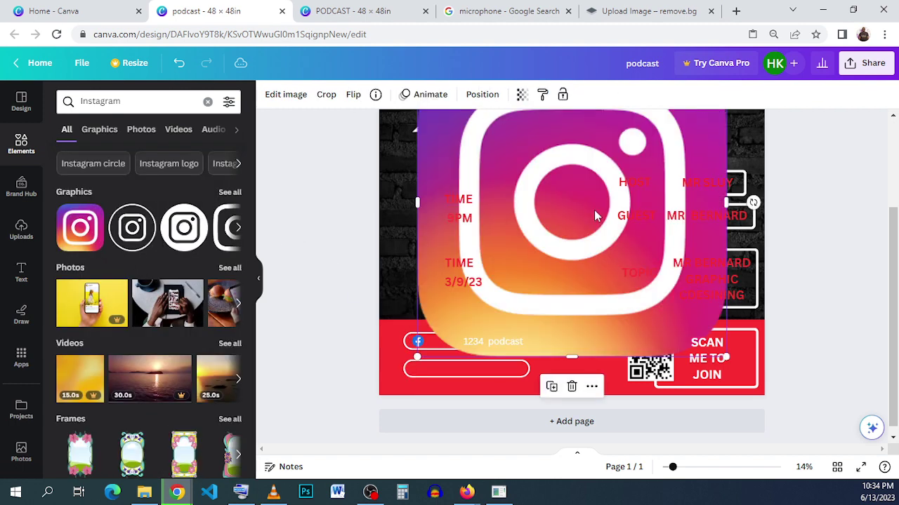
mouse_move(596, 216)
left_mouse_down()
mouse_move(597, 202)
mouse_move(608, 205)
left_mouse_up()
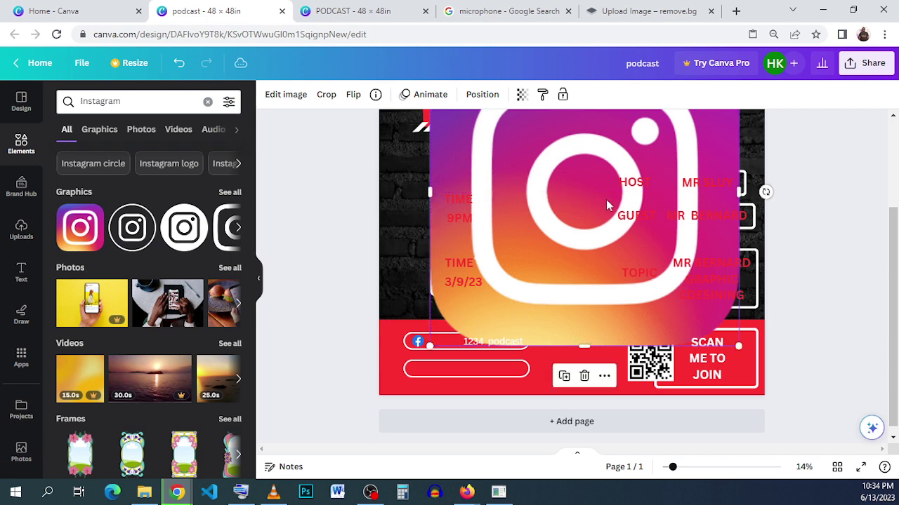
scroll(742, 183, "up", 1)
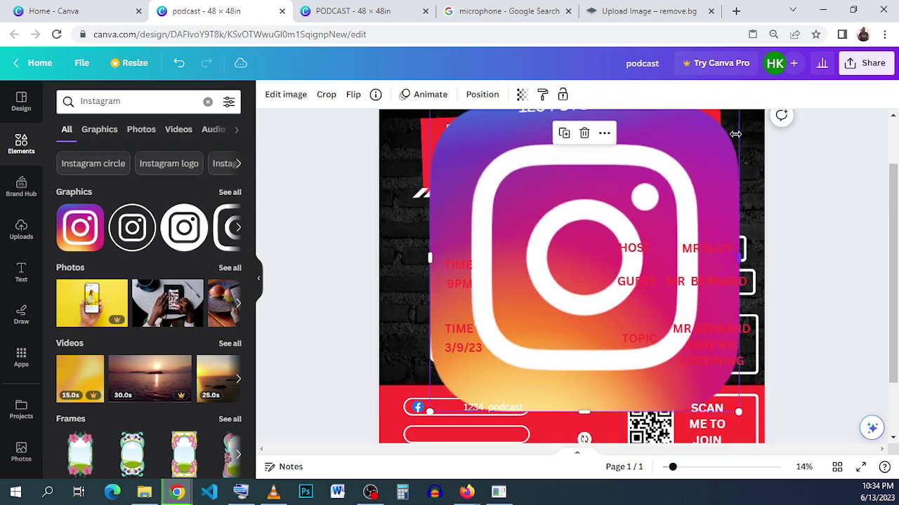
scroll(739, 172, "up", 1)
left_click_drag(738, 168, 474, 418)
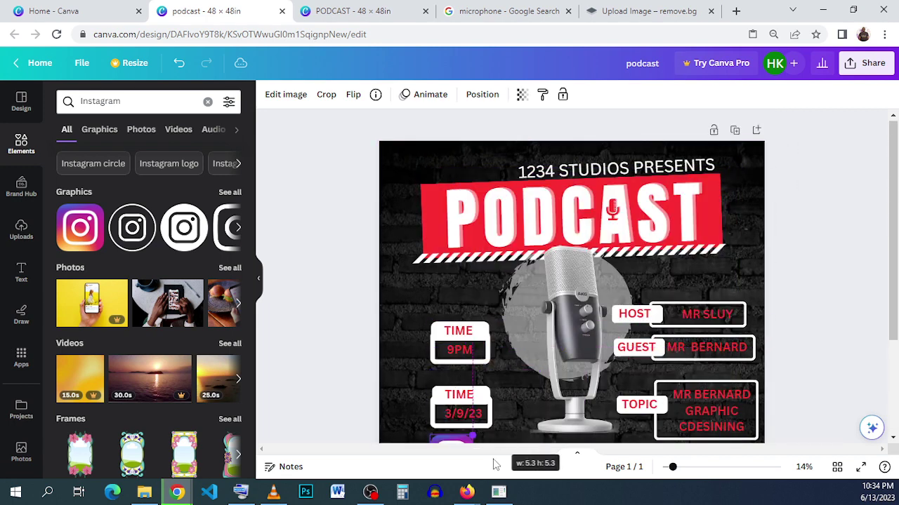
scroll(493, 372, "down", 1)
left_click_drag(473, 371, 455, 414)
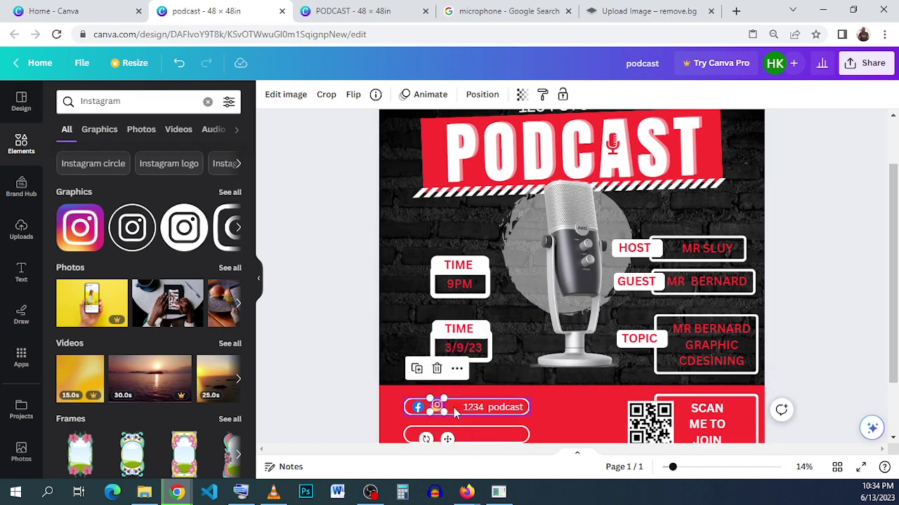
Reduce the Instagram icon slightly and align it vertically with the Facebook icon.
scroll(455, 415, "up", 3)
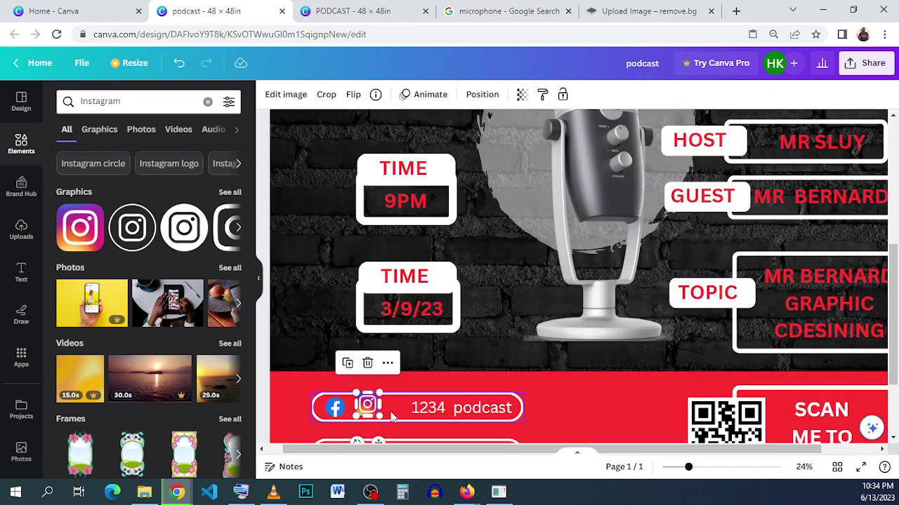
scroll(393, 418, "up", 3)
scroll(353, 412, "left", 2)
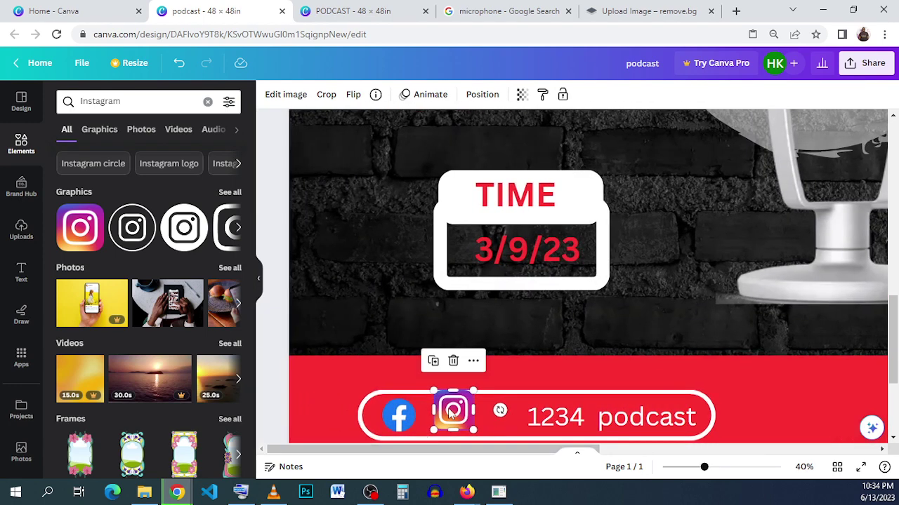
left_click_drag(470, 387, 449, 415)
double_click(384, 428)
left_click(475, 423)
left_click(593, 358)
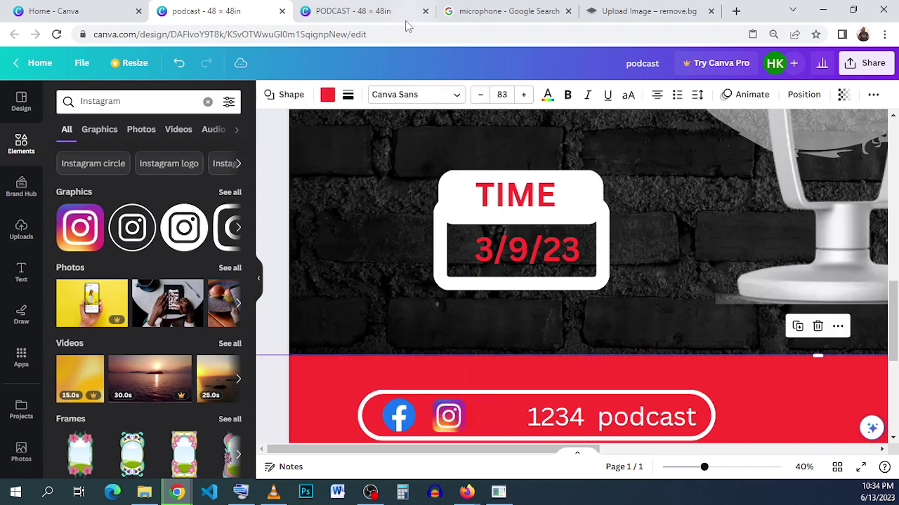
Check the footer icons in the finished PODCAST design, then move the flyer's Instagram icon closer to the Facebook icon.
left_click(384, 14)
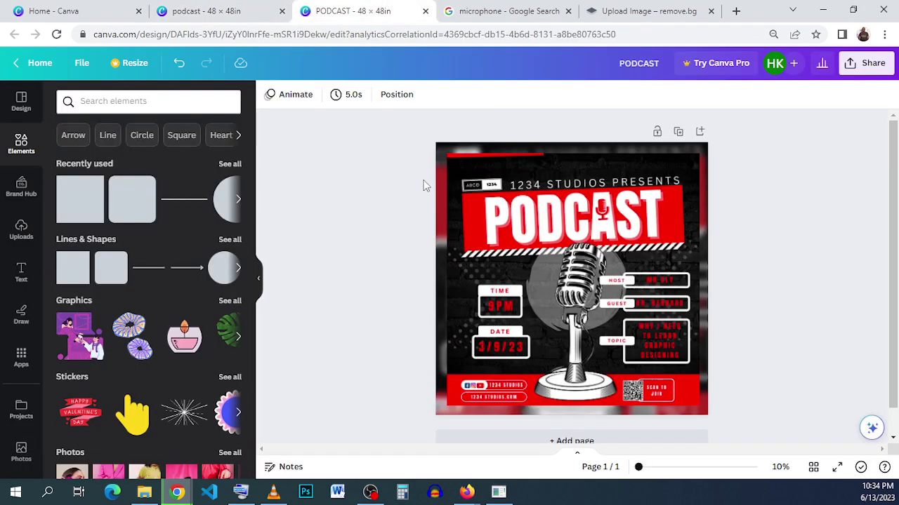
left_click(273, 13)
left_click(450, 427)
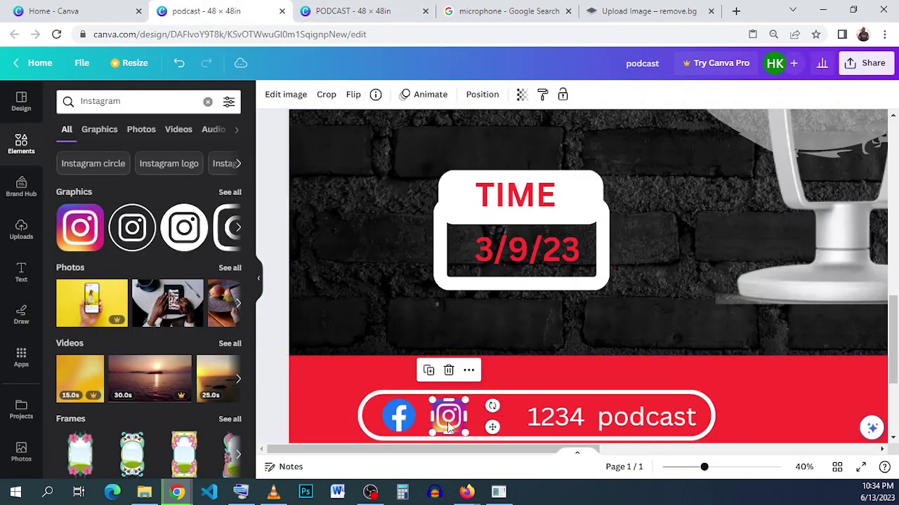
left_click_drag(449, 427, 436, 427)
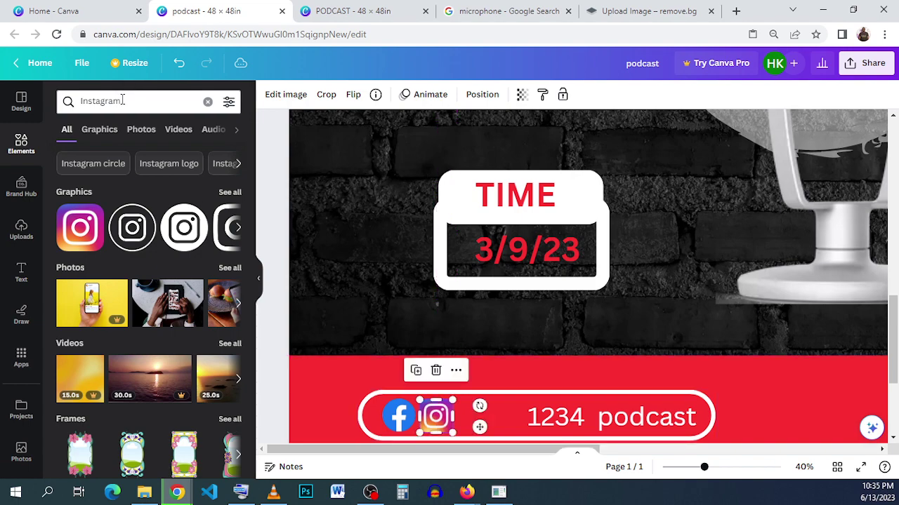
Search the elements for youtube and add the red YouTube logo with the white play triangle to the flyer.
left_click(123, 101)
type("yo")
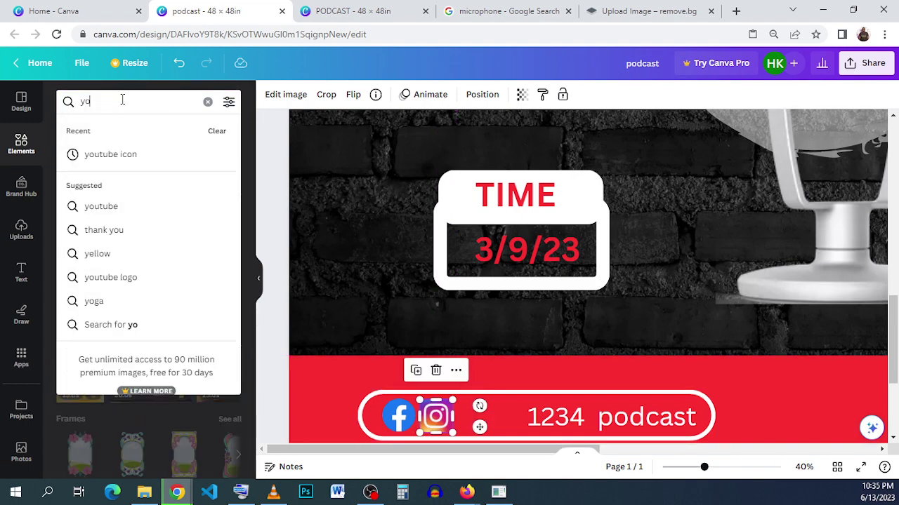
type("utub")
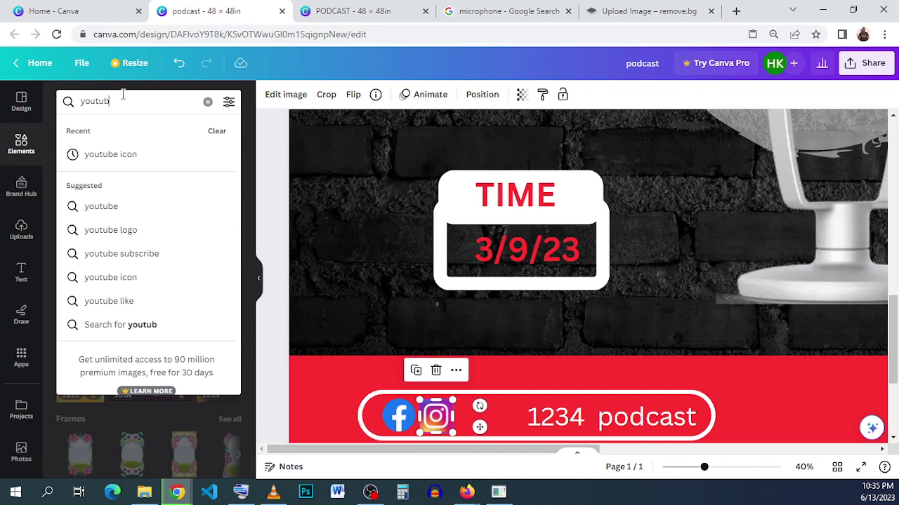
type("r")
key("BackSpace")
type("e")
key("Return")
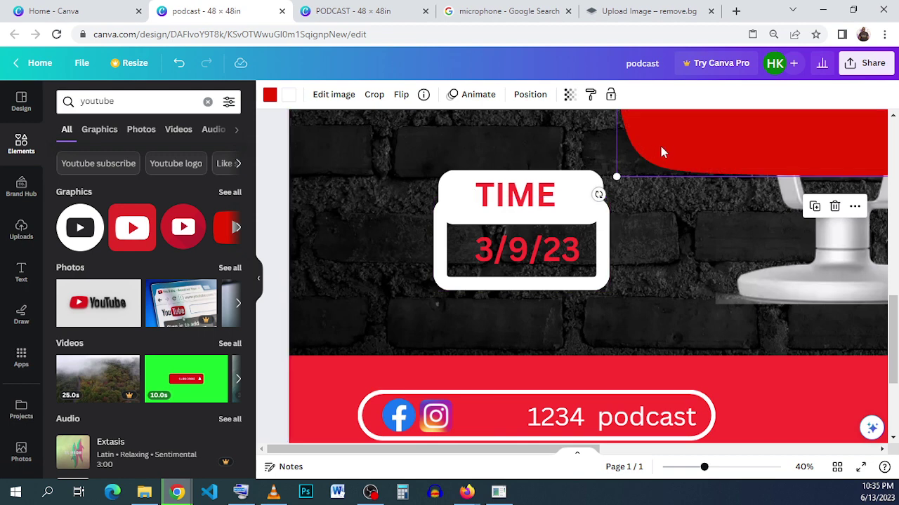
Place the YouTube logo right after the Instagram icon in the upper bar, shrink it to about 1.9 by 1.3 in and leave it selected.
left_click_drag(692, 155, 531, 405)
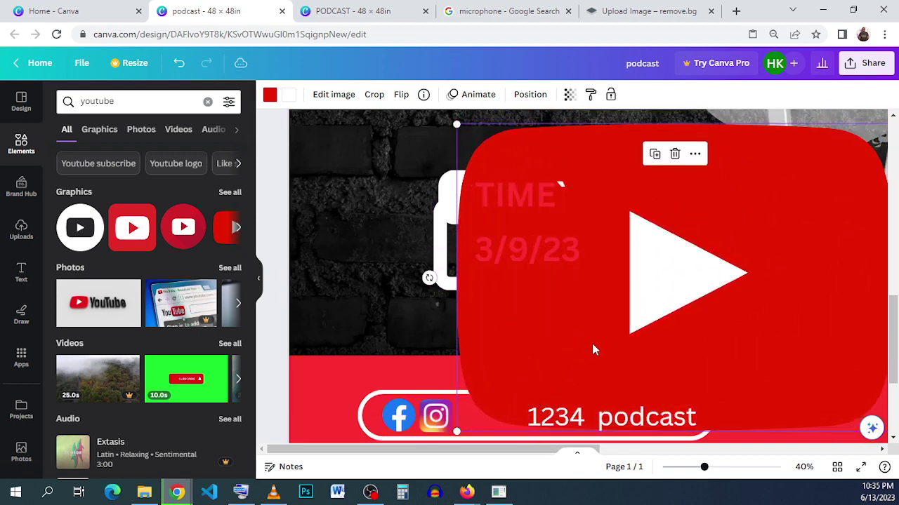
left_click_drag(460, 450, 521, 450)
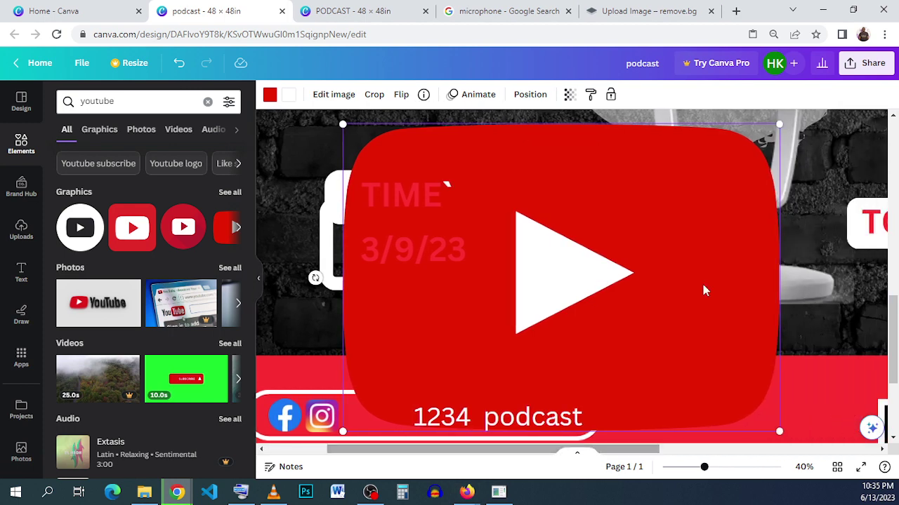
left_click_drag(779, 122, 388, 405)
left_click_drag(378, 408, 387, 401)
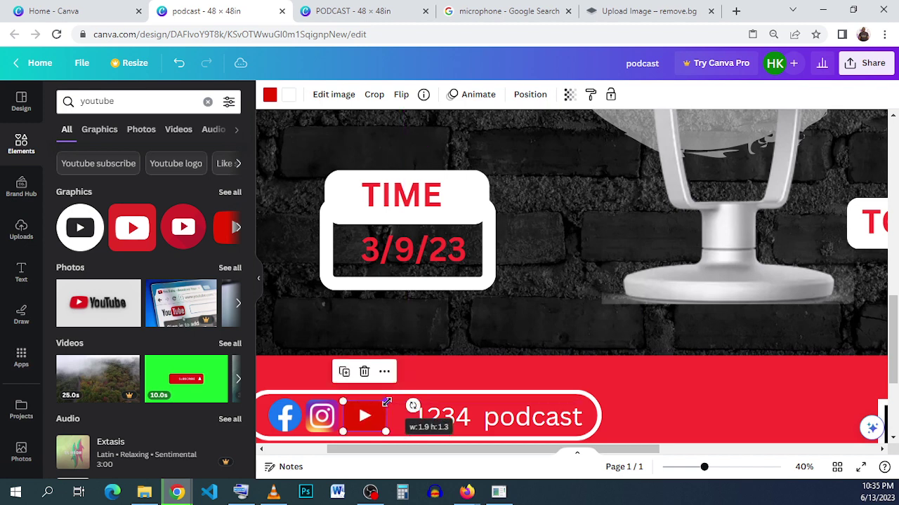
left_click(506, 371)
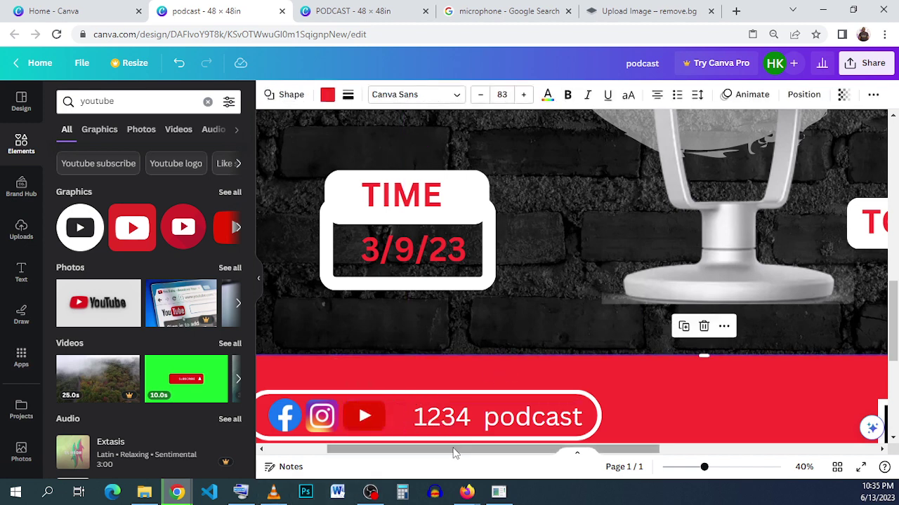
left_click_drag(455, 449, 407, 452)
left_click(482, 433)
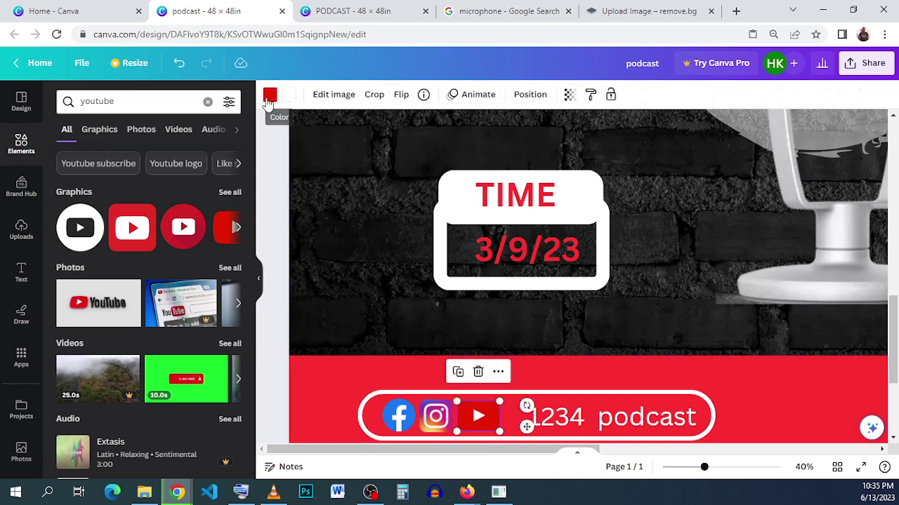
Recolor the YouTube logo in the upper bar to dark red #941200, leaving its play triangle white.
left_click(270, 95)
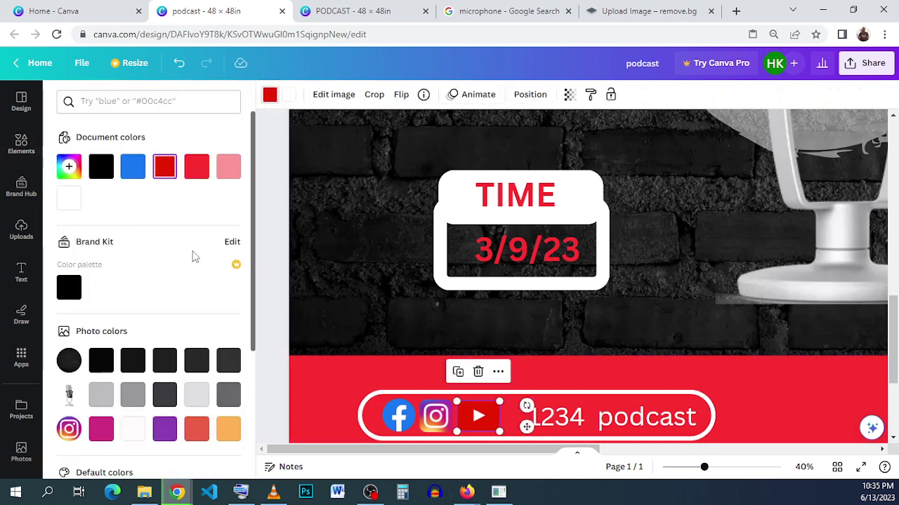
scroll(192, 252, "down", 2)
scroll(205, 239, "up", 2)
left_click(230, 168)
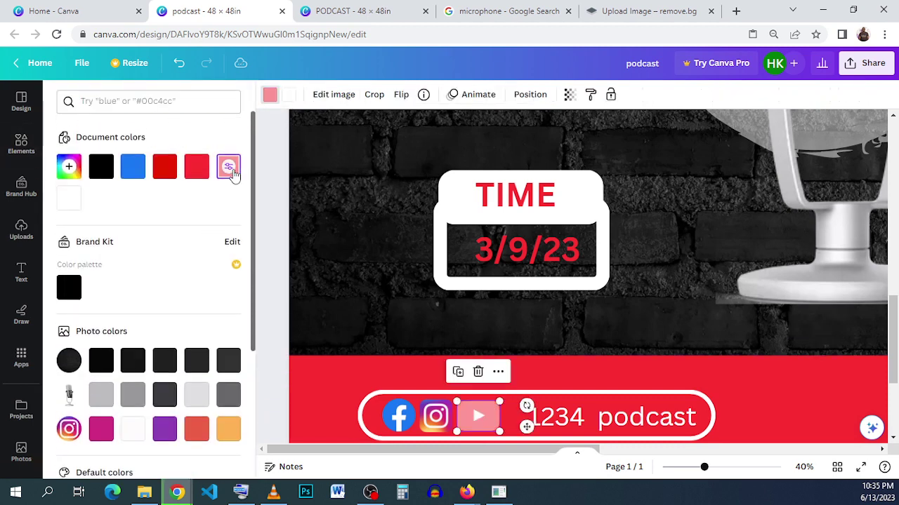
scroll(173, 231, "down", 1)
scroll(157, 215, "up", 1)
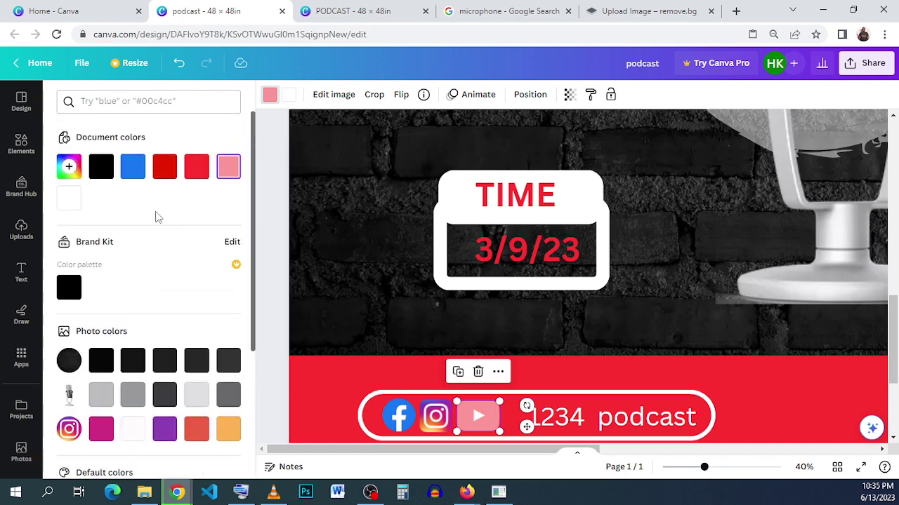
left_click(164, 168)
left_click(69, 166)
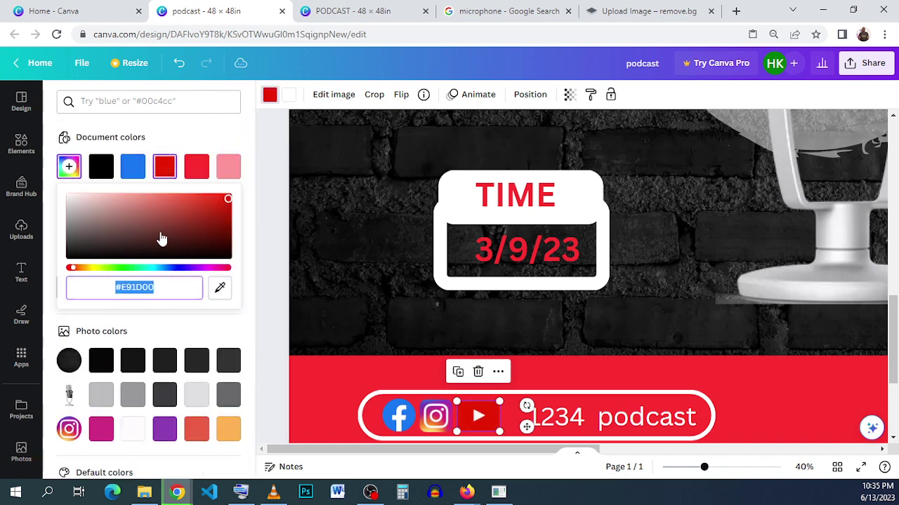
left_click_drag(220, 201, 227, 221)
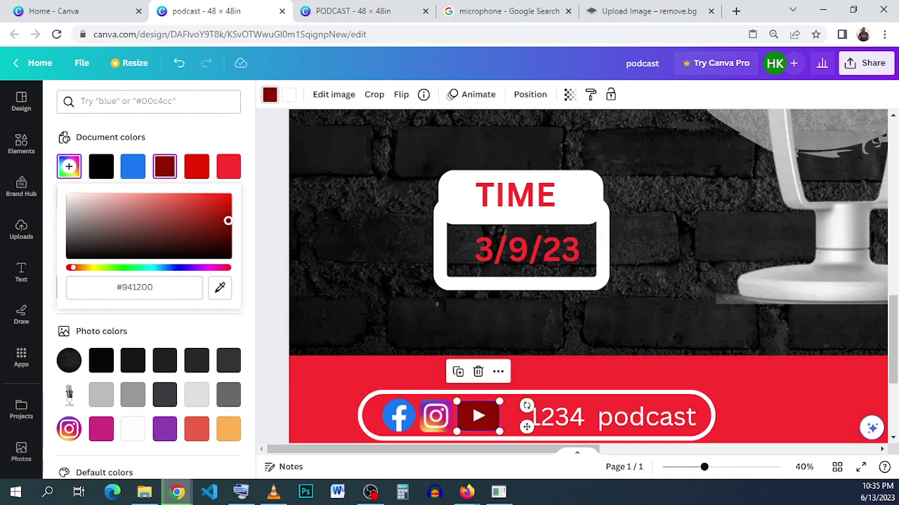
left_click(366, 332)
Duplicate the "1234 podcast" text from the upper bar and place the copy inside the empty lower bar.
scroll(587, 317, "down", 3)
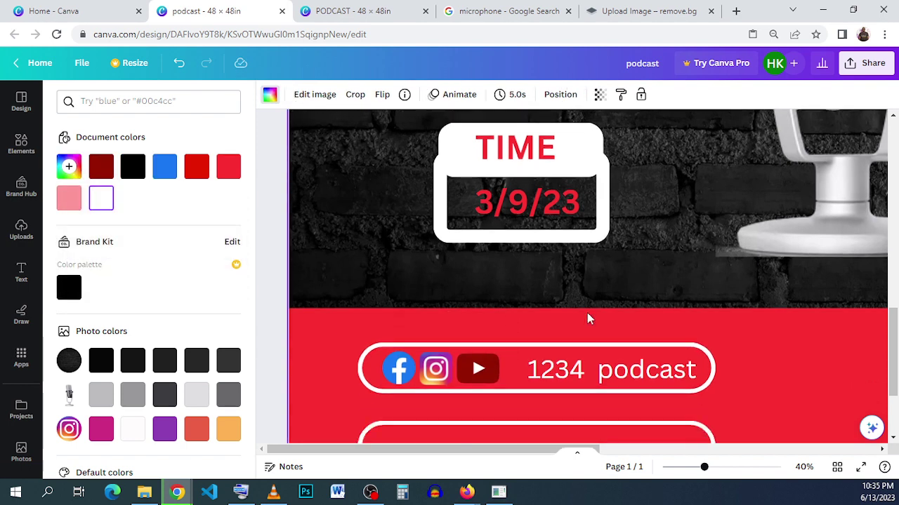
left_click(612, 284)
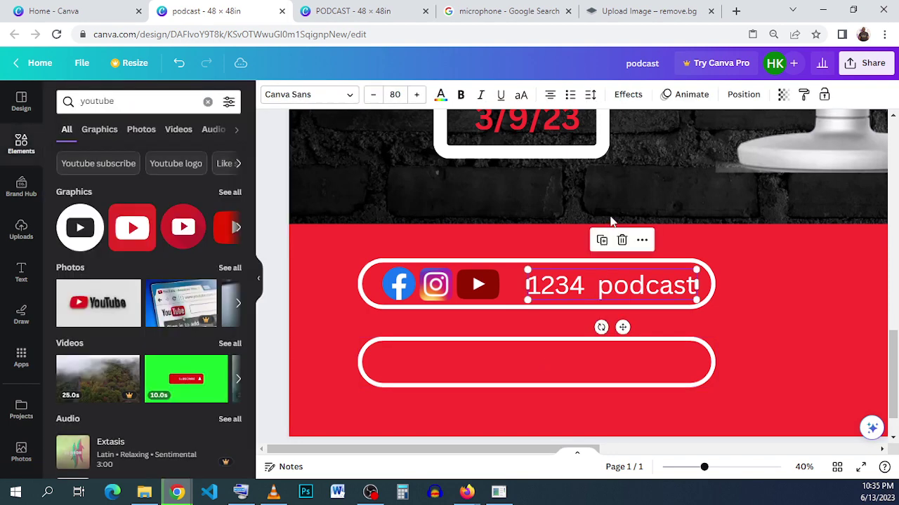
left_click_drag(598, 318, 551, 356)
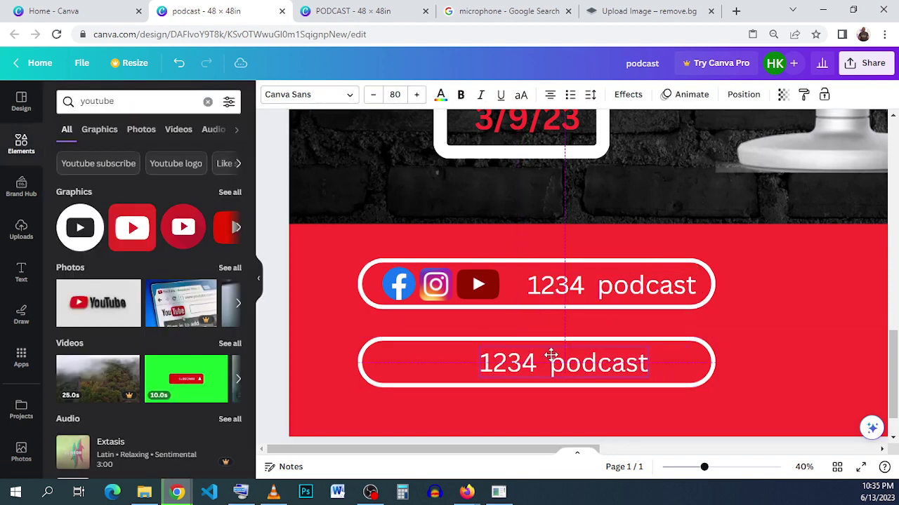
Change the lower bar's text to "1234 podcast.com" and align its right end with the text in the upper bar.
double_click(640, 366)
left_click(644, 366)
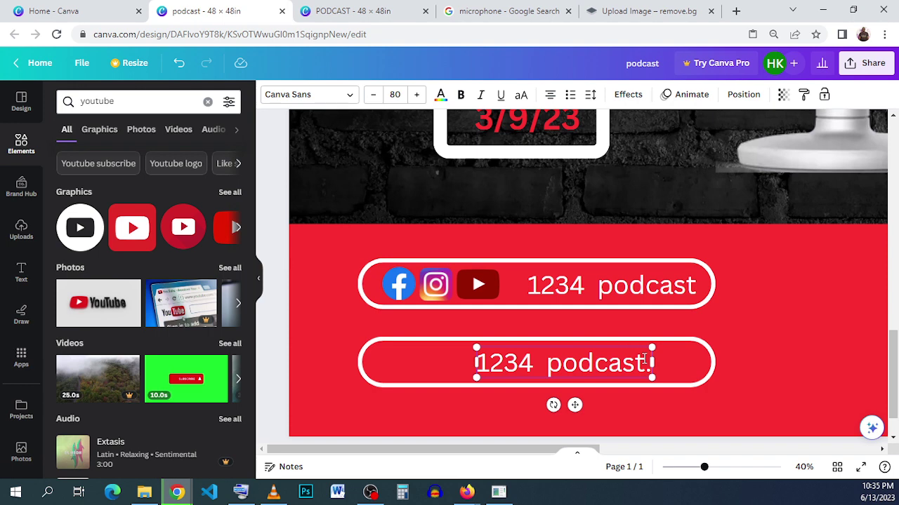
type("com")
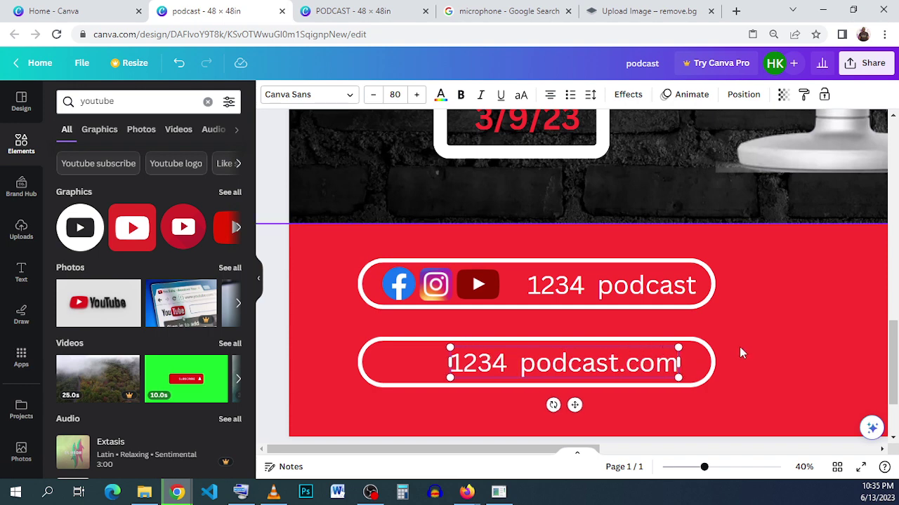
left_click(739, 347)
left_click_drag(629, 360, 655, 360)
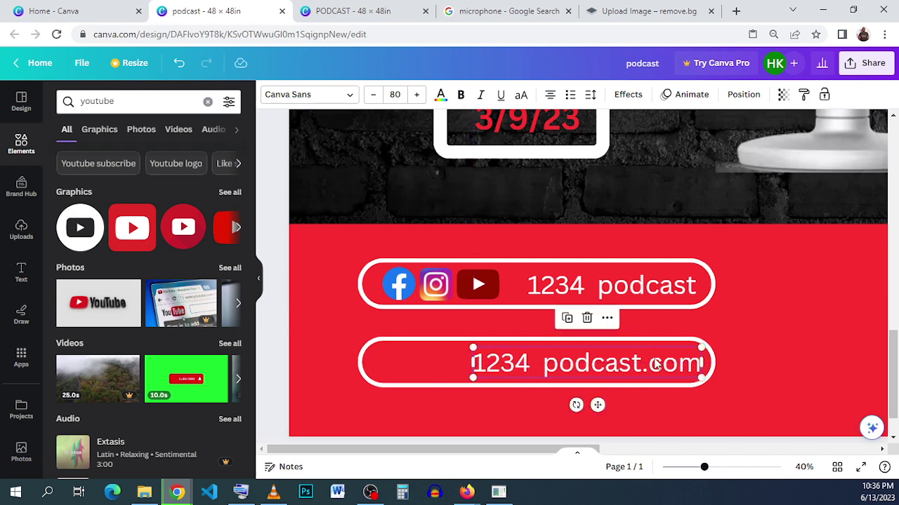
left_click(822, 369)
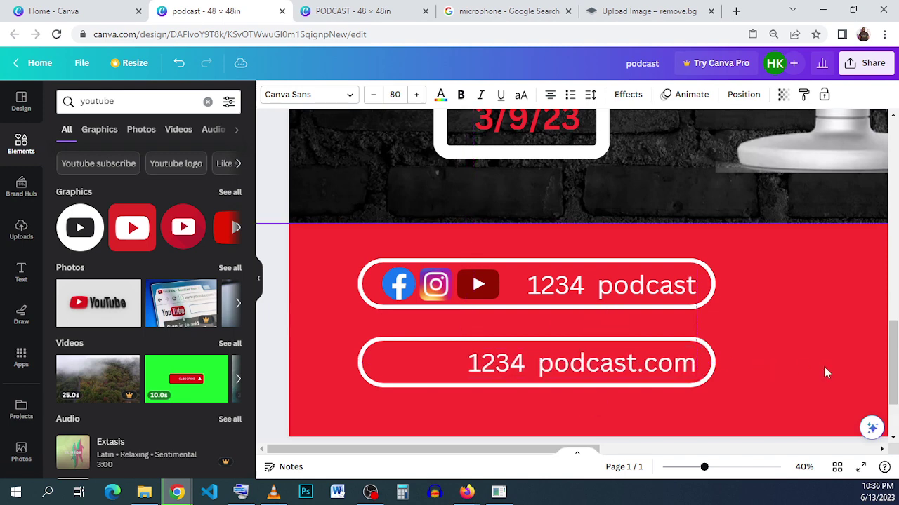
Search the elements for globe and add the gridded outline globe graphic to the flyer.
double_click(88, 97)
type("globe")
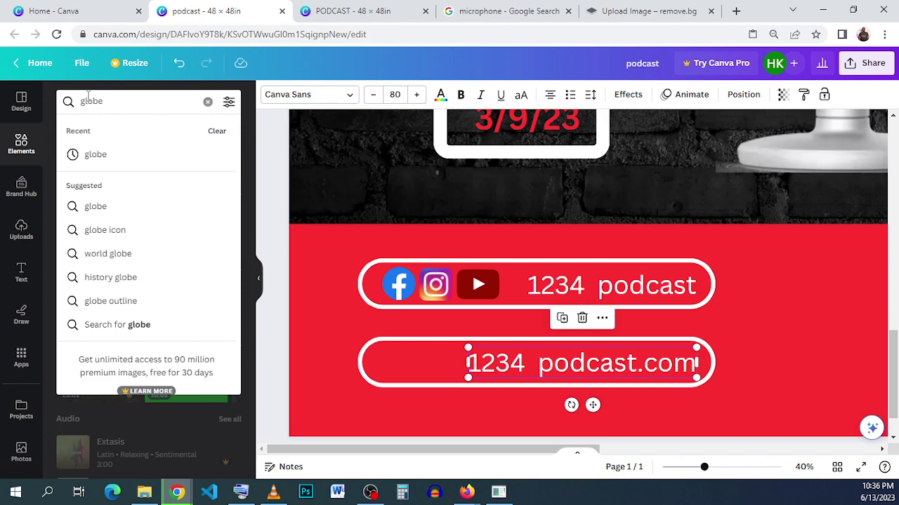
left_click(117, 160)
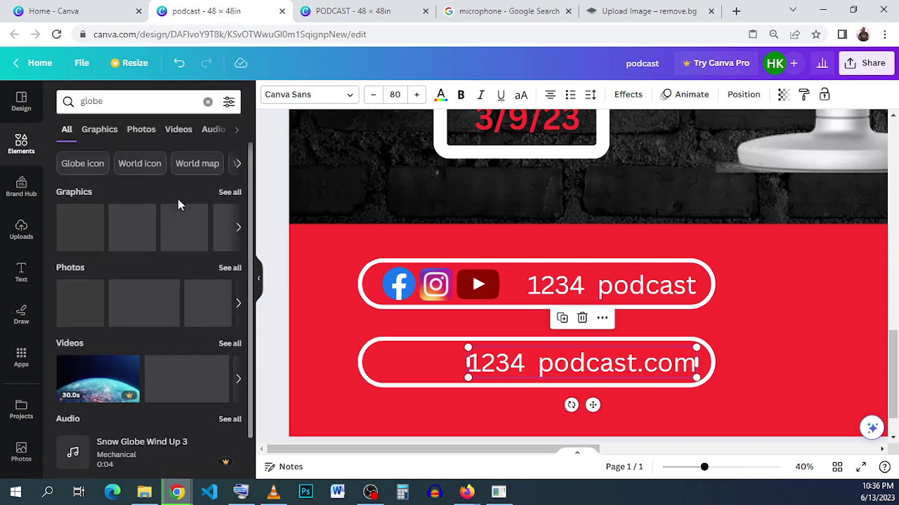
left_click(377, 207)
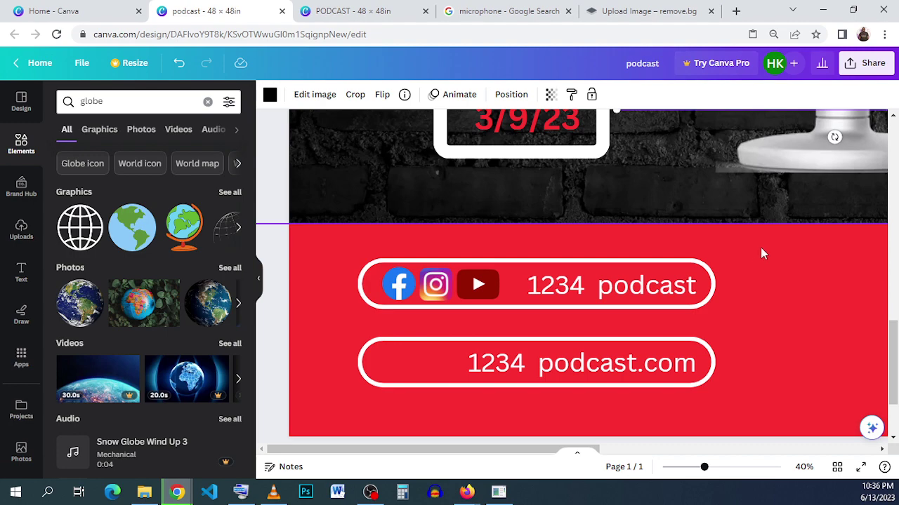
Shrink the outline globe to icon size, place it in the lower bar before "1234 podcast.com" and color it white.
scroll(760, 247, "down", 4)
left_click_drag(619, 176, 490, 326)
scroll(490, 325, "up", 1)
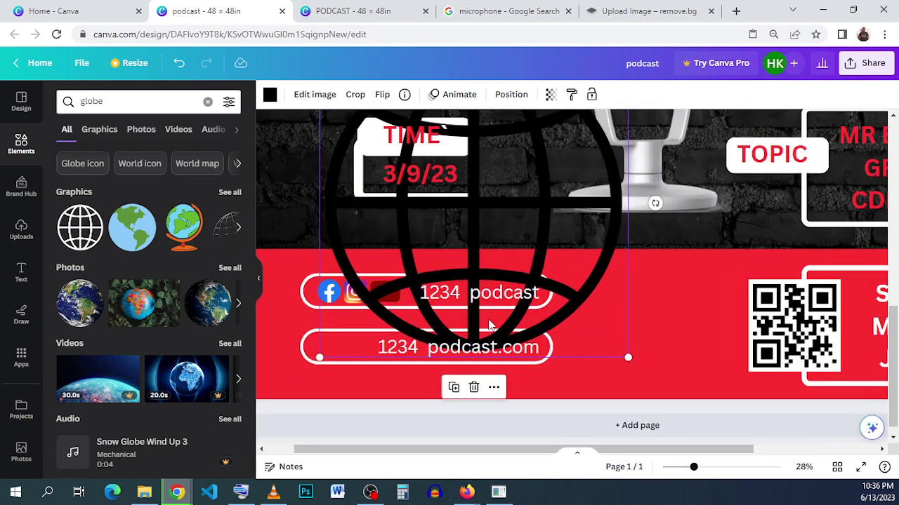
scroll(490, 325, "up", 5)
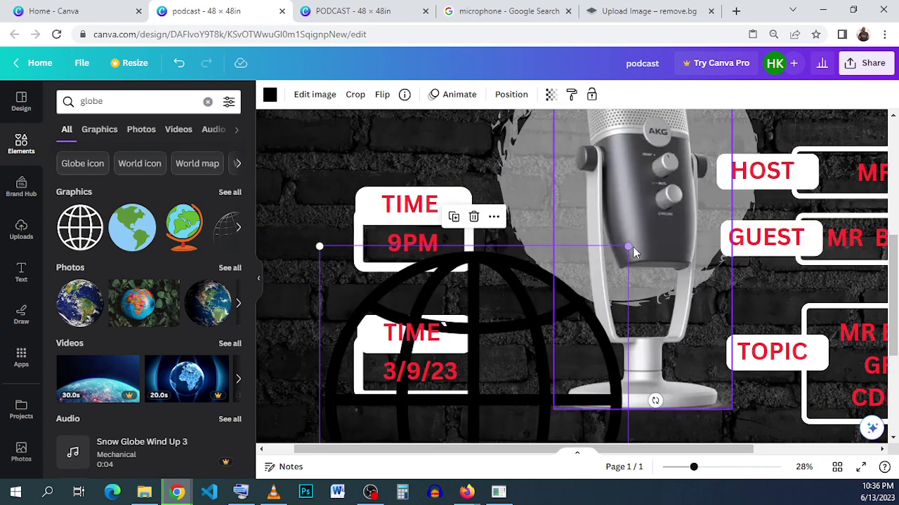
left_click_drag(626, 247, 421, 449)
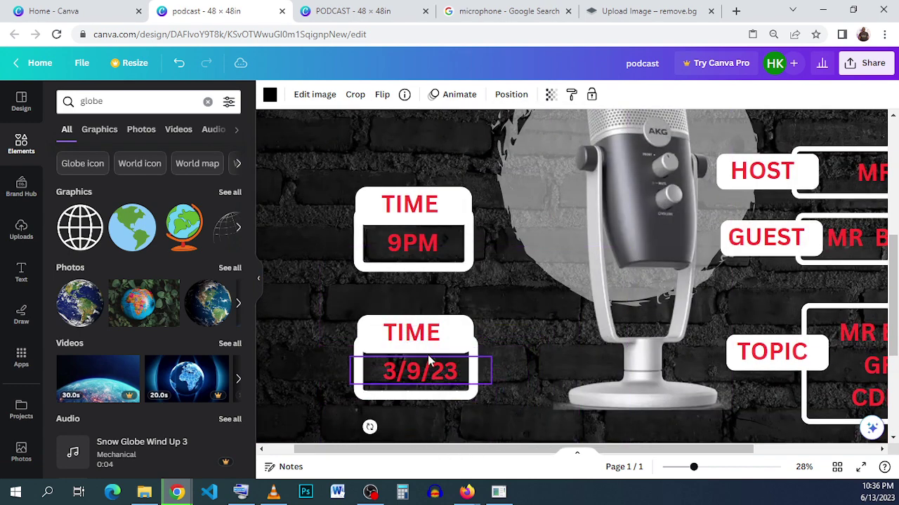
scroll(428, 355, "down", 3)
scroll(428, 344, "down", 2)
left_click_drag(420, 257, 334, 346)
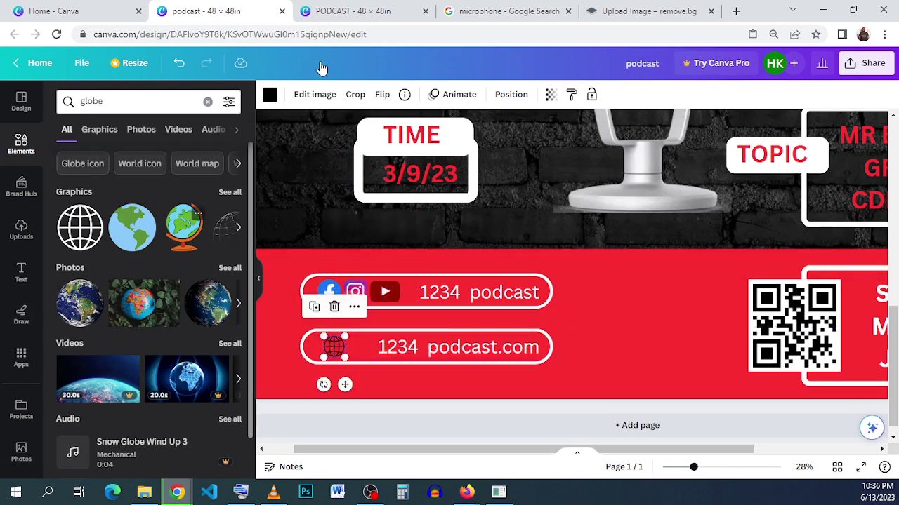
left_click(270, 97)
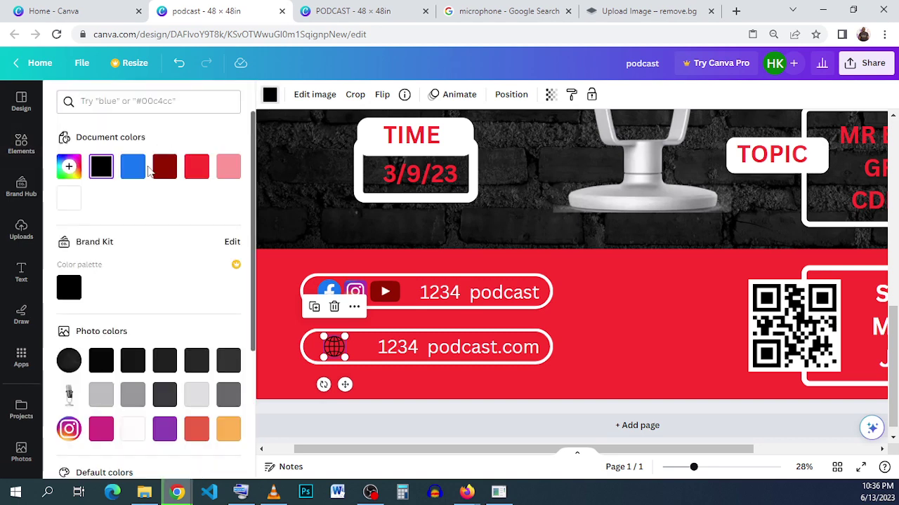
left_click(614, 302)
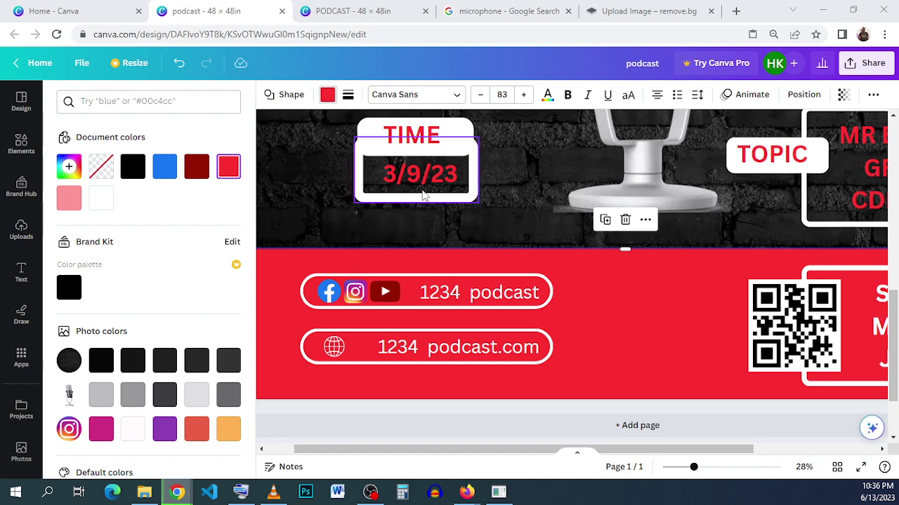
Paste the ABCD 1234 logo above the start of the PODCAST banner, shrink it and tilt it to match the banner's slope.
scroll(489, 201, "down", 2)
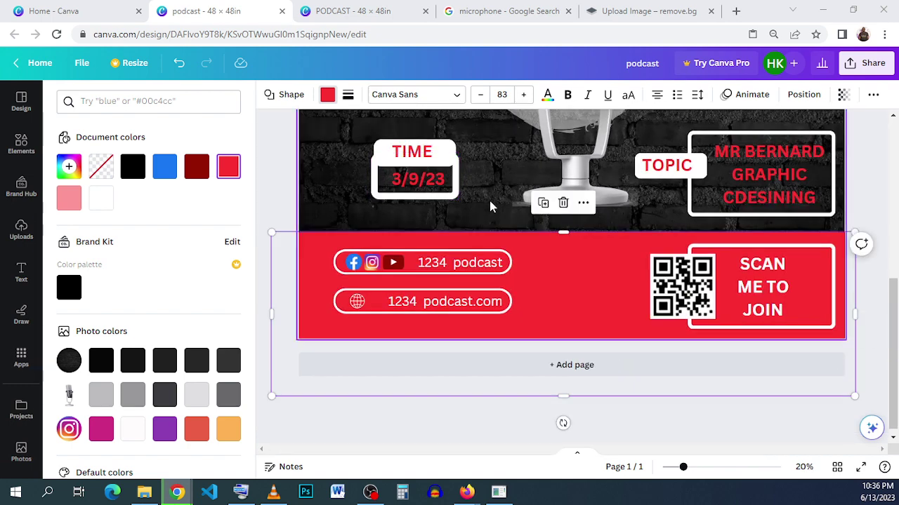
scroll(490, 201, "up", 5)
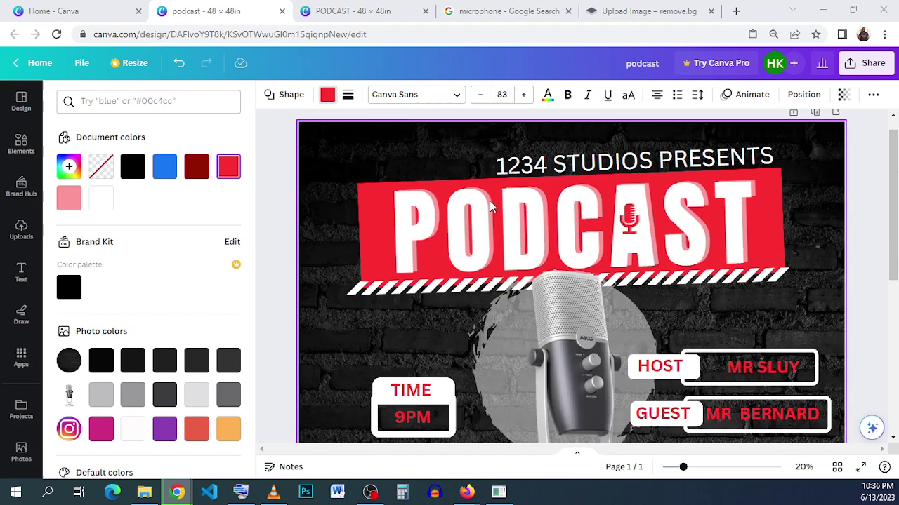
left_click(431, 174)
right_click(431, 174)
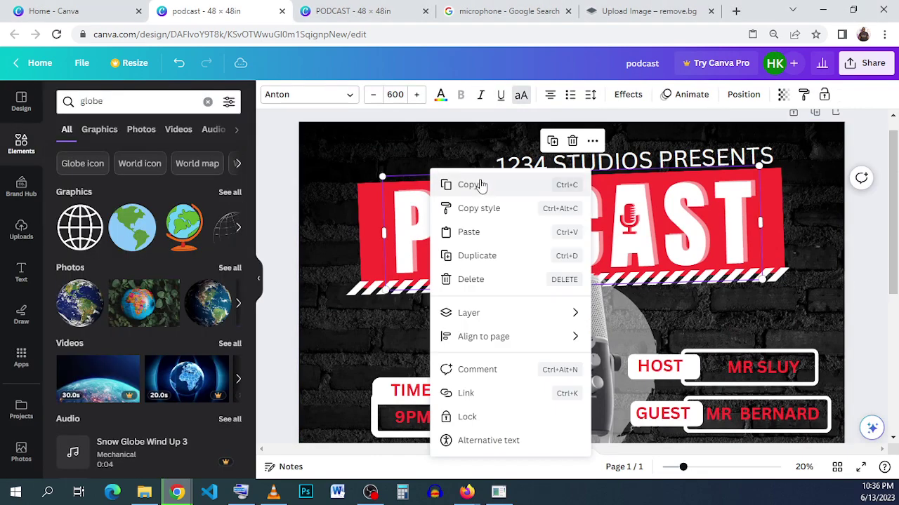
left_click(497, 234)
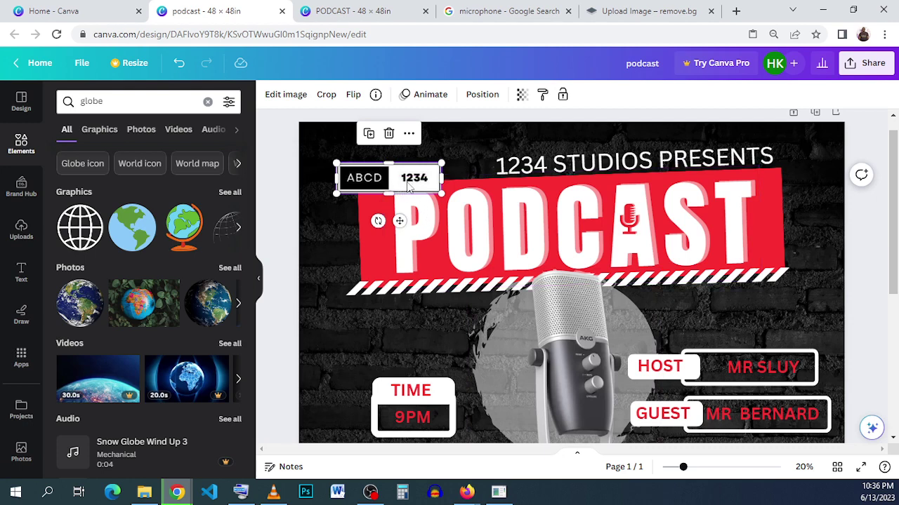
left_click_drag(410, 184, 434, 169)
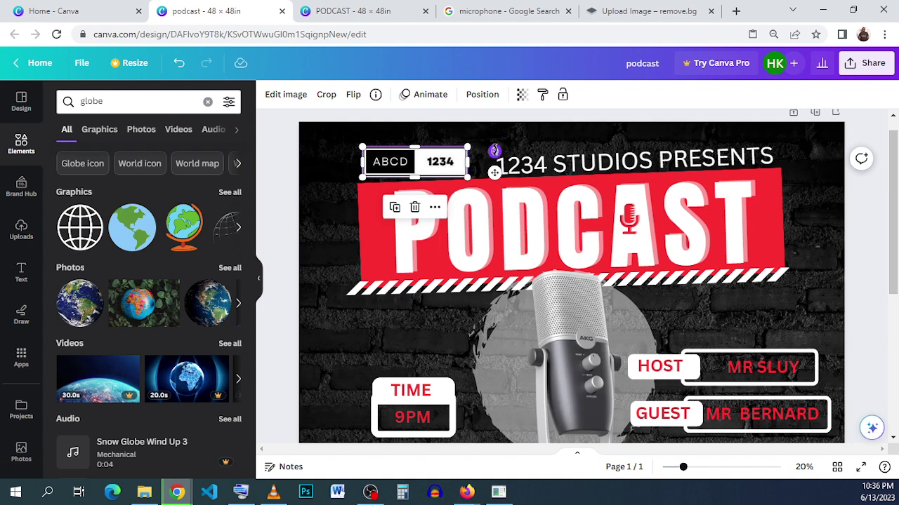
left_click_drag(494, 150, 385, 169)
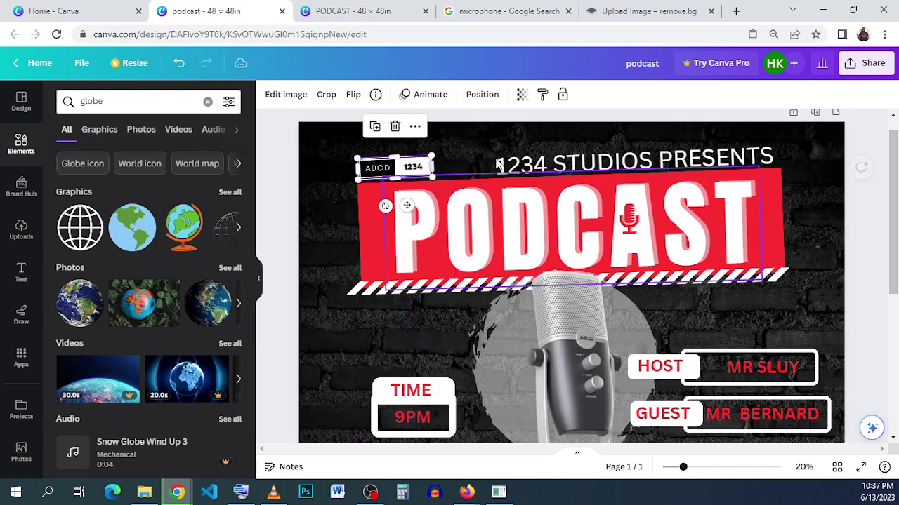
Enlarge the "1234 STUDIOS PRESENTS" heading to font size 168 and fit it between the logo and the banner's right end.
left_click(498, 164)
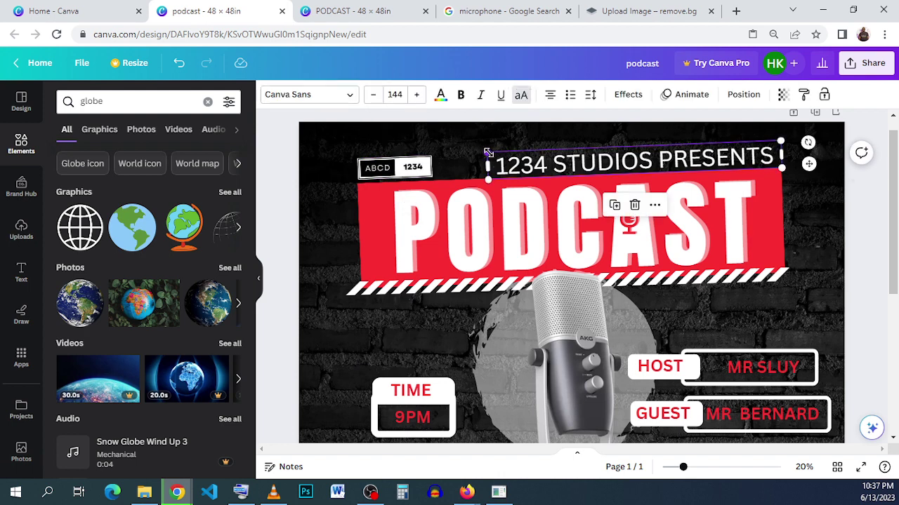
left_click_drag(489, 153, 438, 148)
left_click(814, 286)
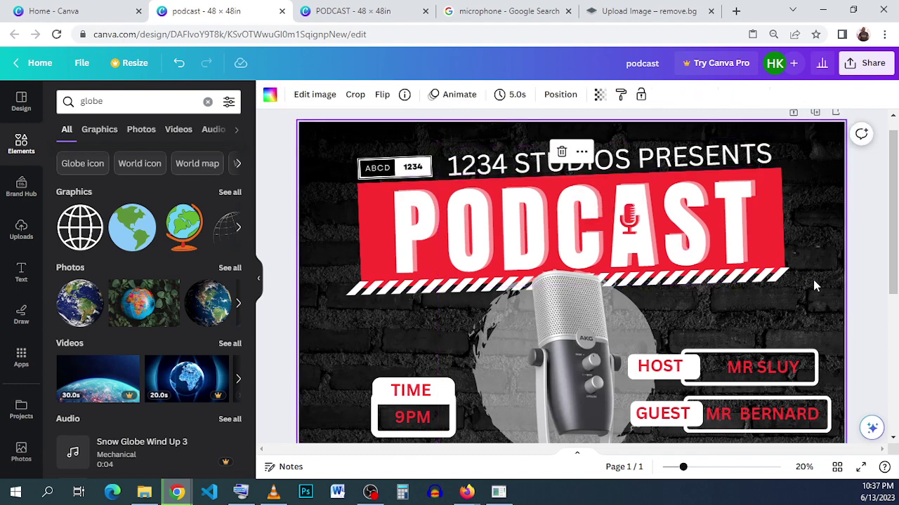
left_click(746, 153)
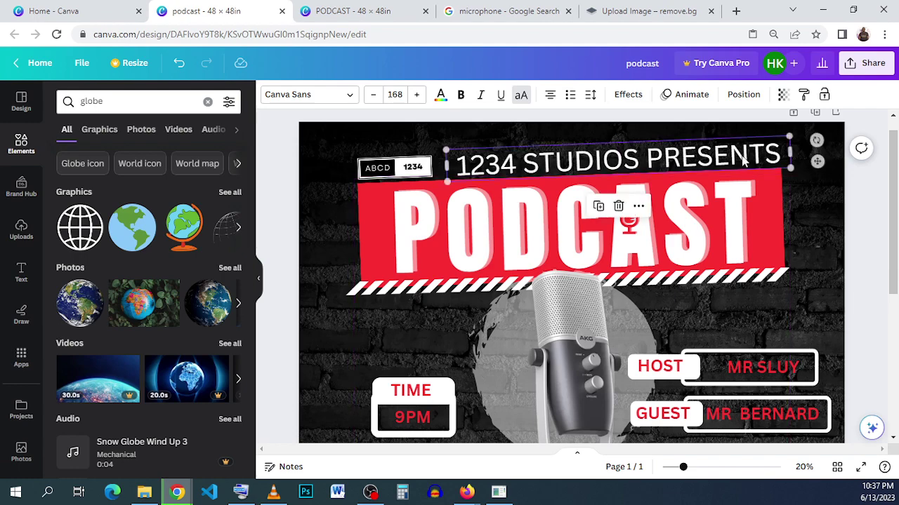
left_click(794, 276)
Review the whole flyer at 10% zoom and compare it with the finished PODCAST design.
scroll(781, 286, "down", 1)
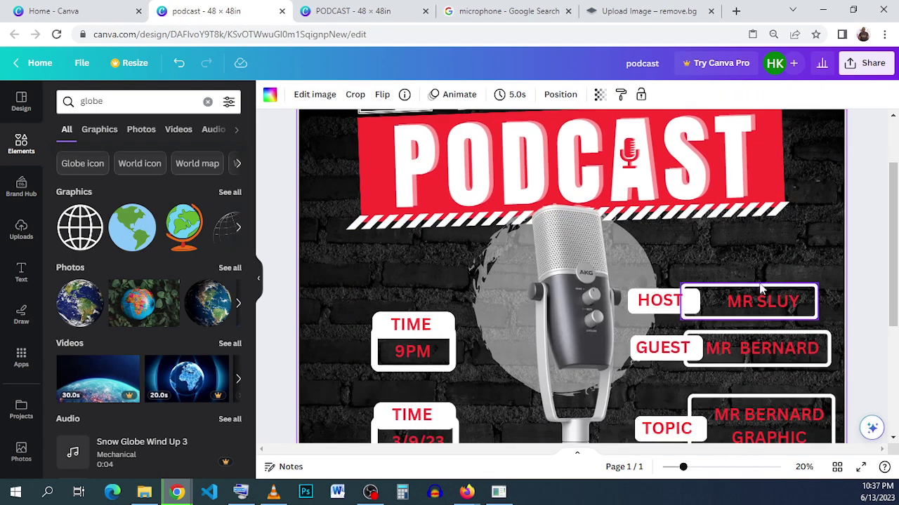
scroll(674, 286, "down", 2, "ctrl")
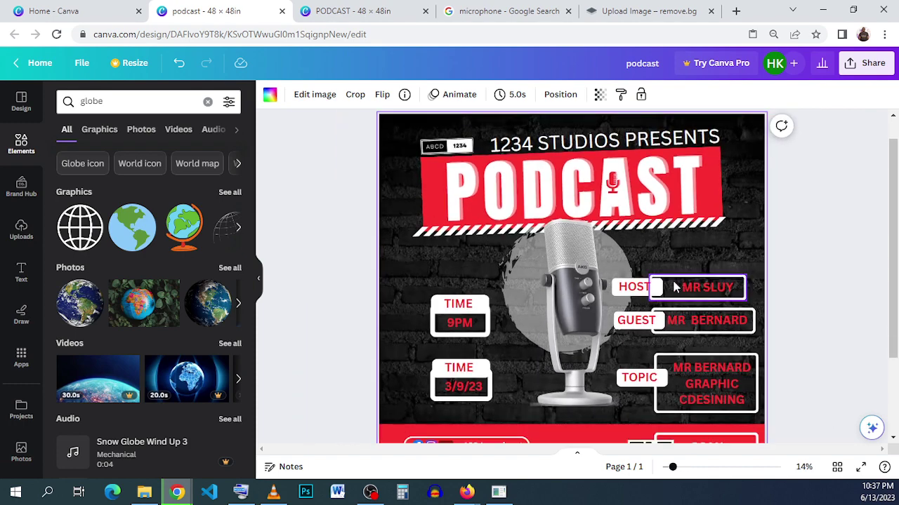
scroll(674, 286, "down", 2, "ctrl")
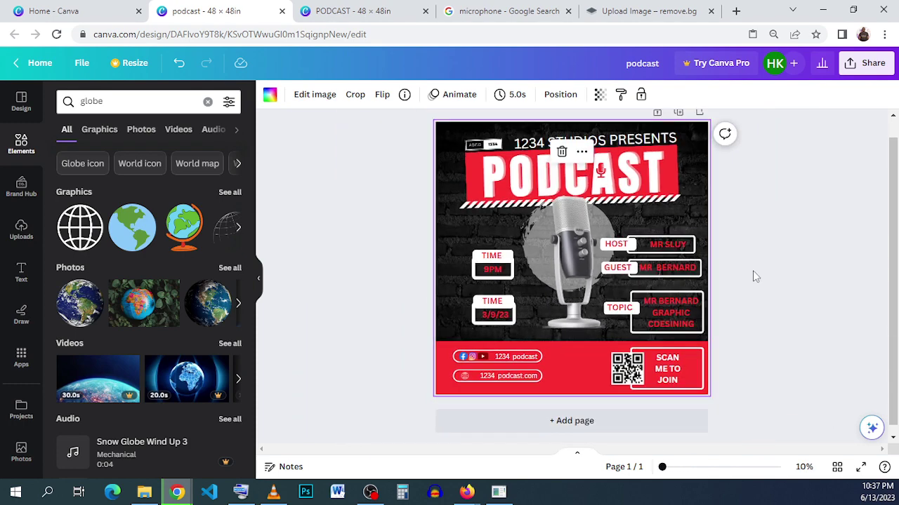
left_click(752, 271)
left_click(363, 6)
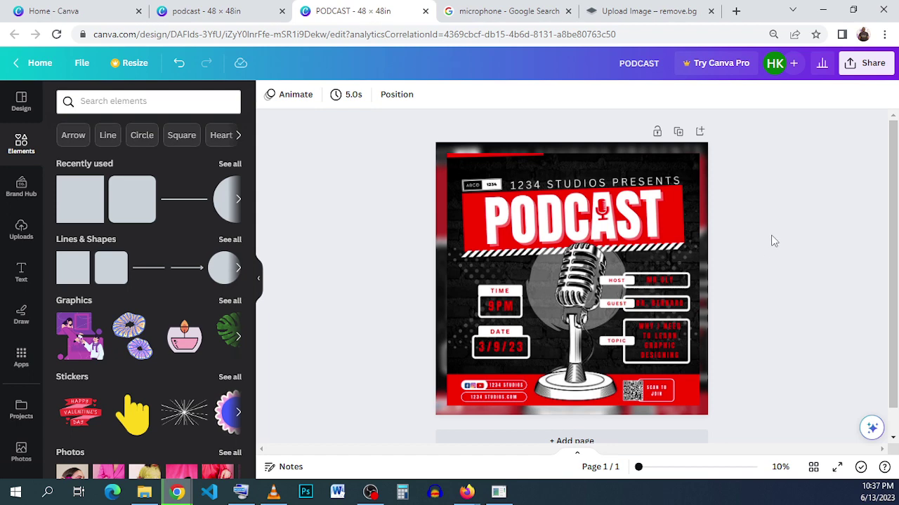
scroll(772, 241, "down", 1)
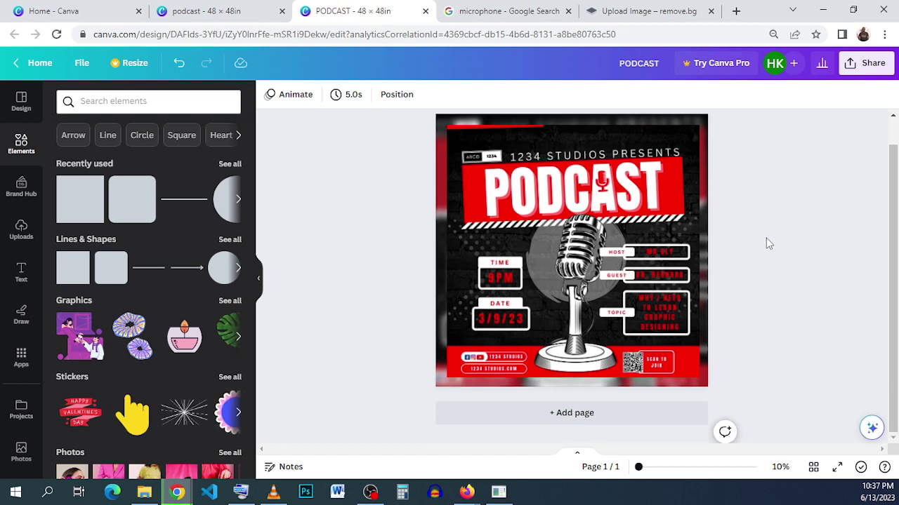
Switch back to the working podcast flyer and move the spare red rectangle covering the PODCAST banner off the page.
scroll(761, 229, "up", 1)
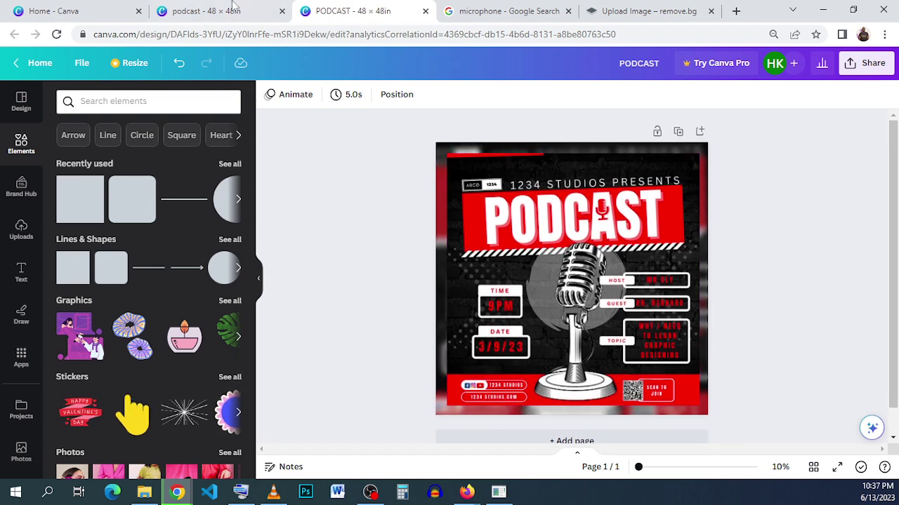
mouse_move(242, 7)
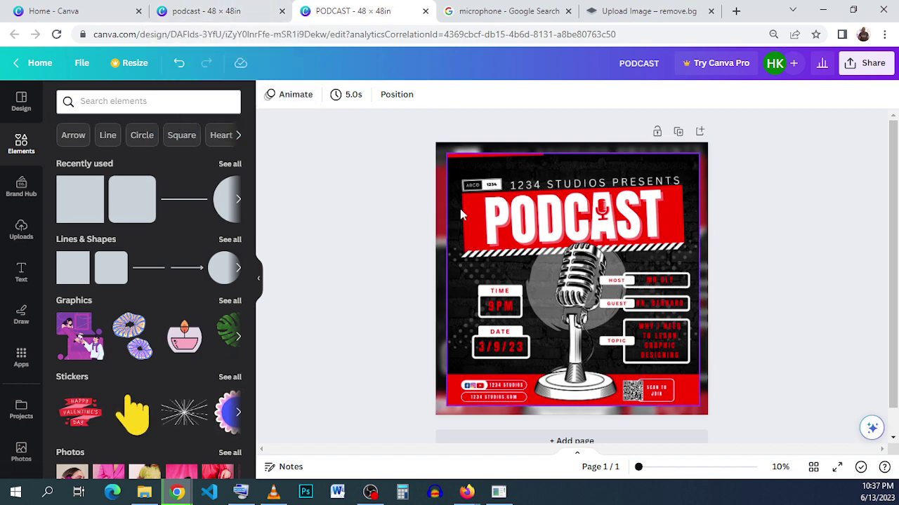
left_click(232, 10)
key("ctrl+Tab")
key("ctrl+shift+Tab")
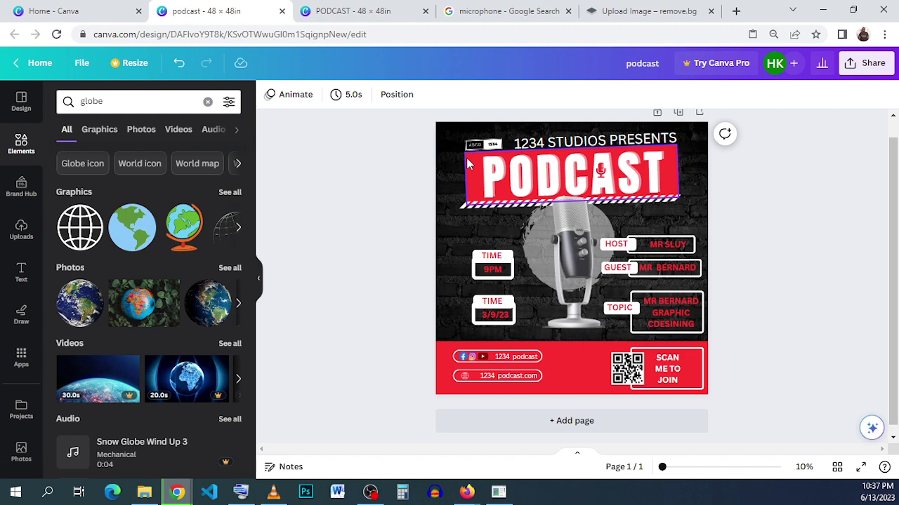
left_click(467, 158)
left_click(536, 178)
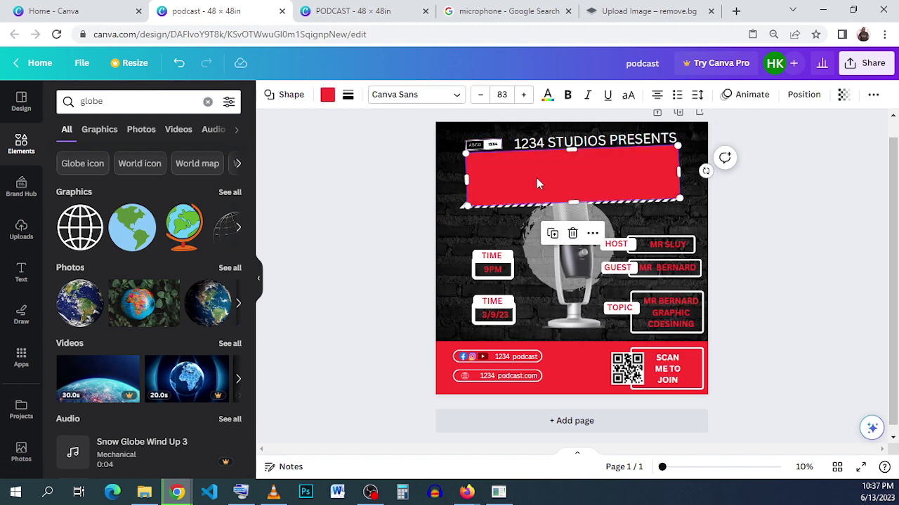
left_click_drag(536, 184, 430, 107)
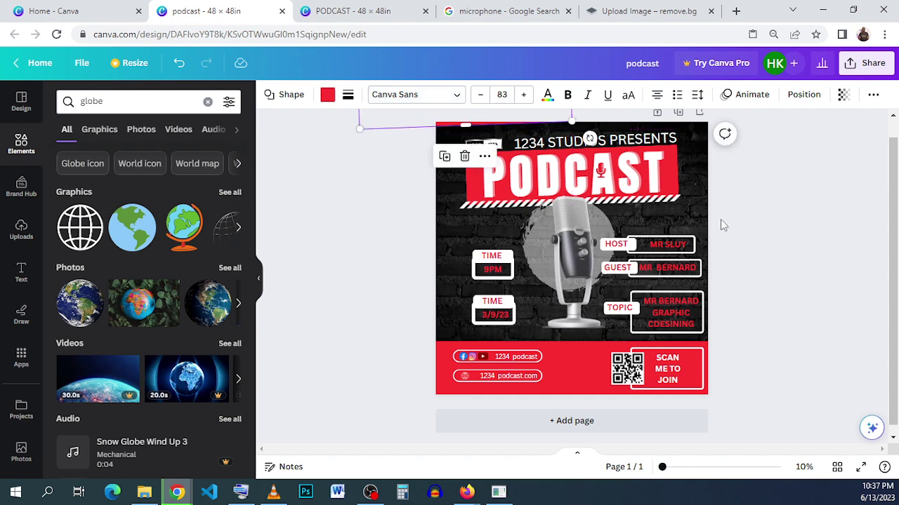
left_click(763, 220)
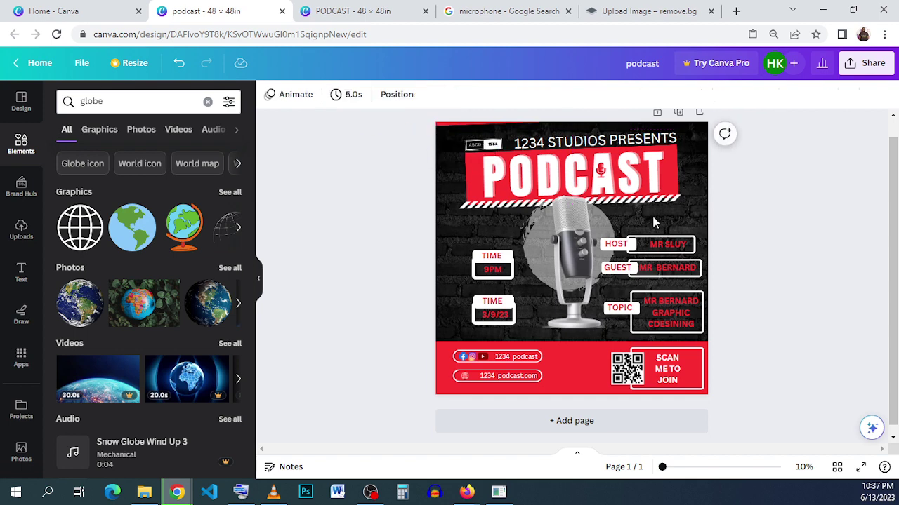
Compare the recreated flyer with the finished PODCAST design, inspecting its inset artwork and blurred background image.
left_click(391, 9)
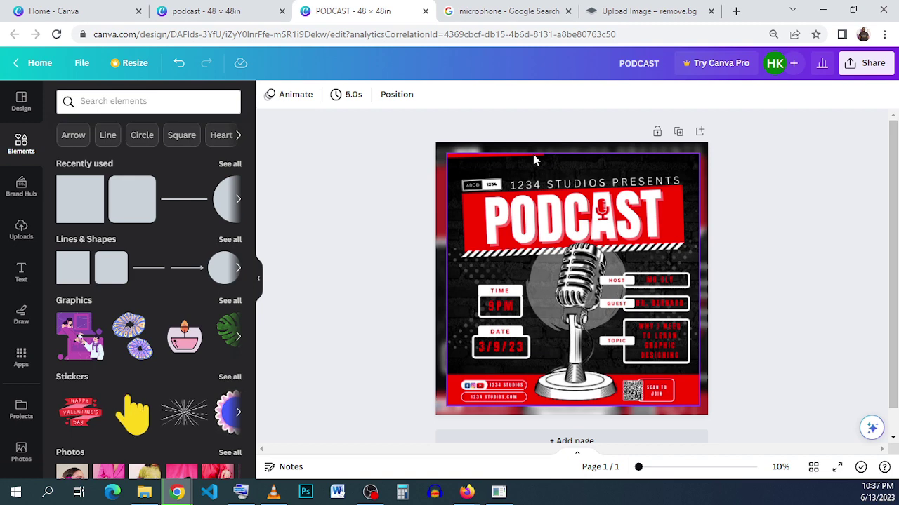
left_click(258, 8)
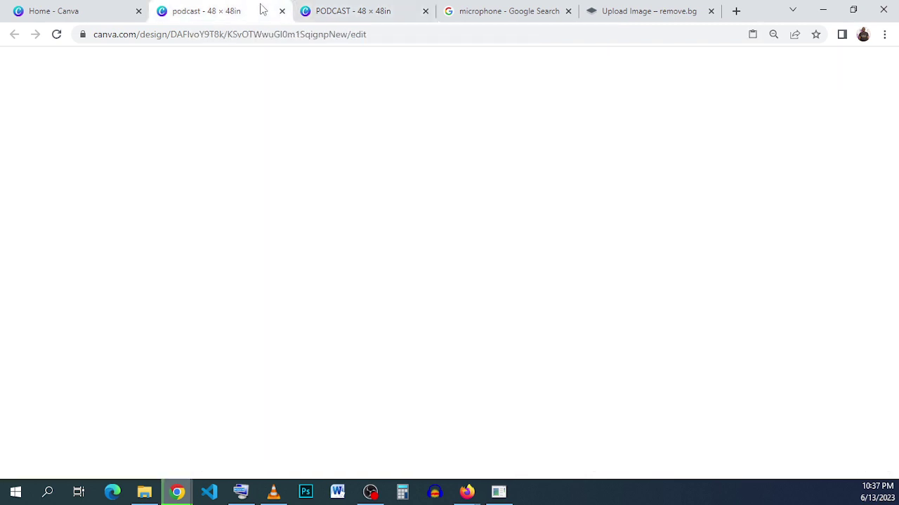
left_click(399, 8)
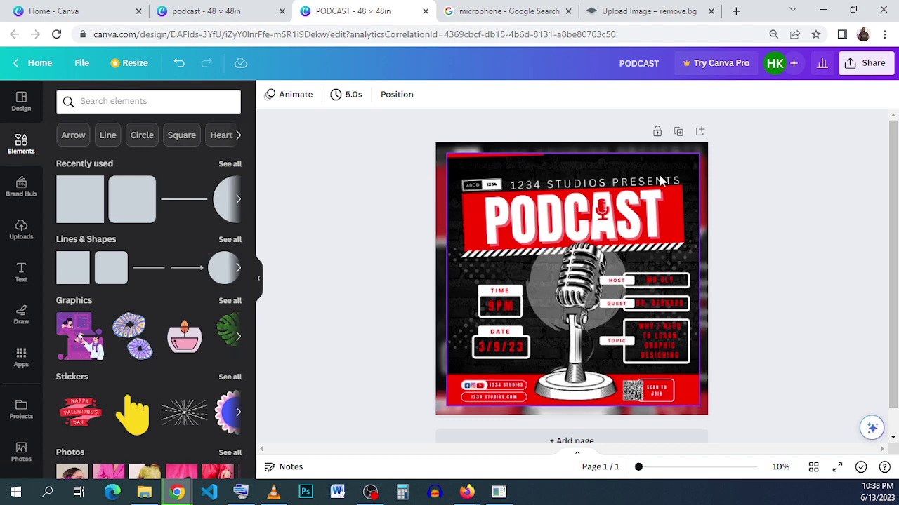
left_click(541, 202)
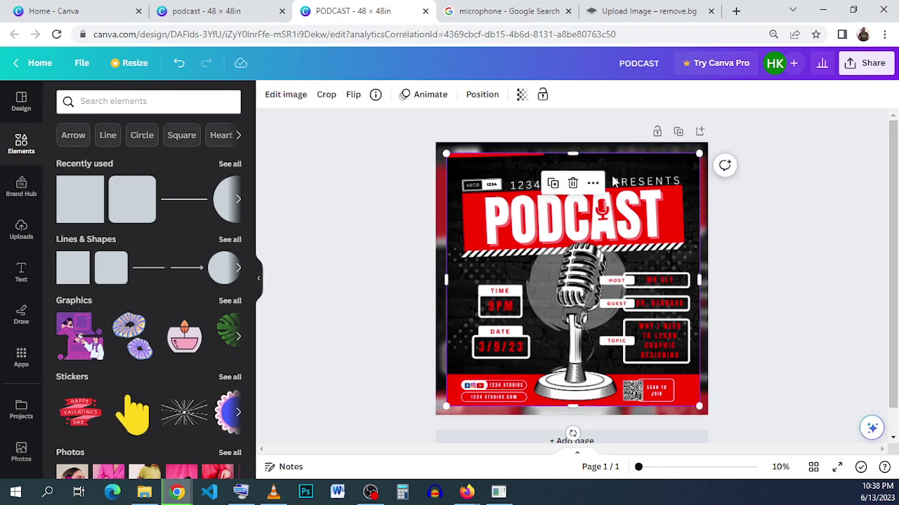
left_click(703, 147)
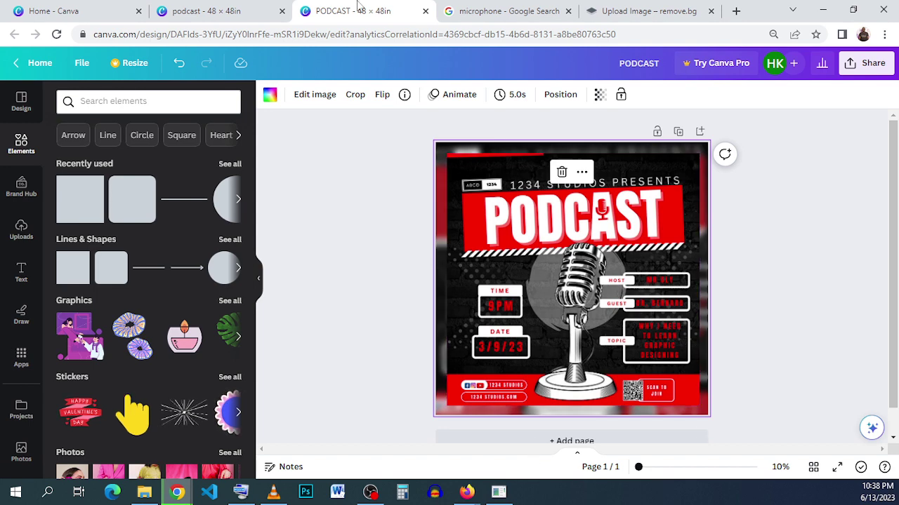
left_click(256, 14)
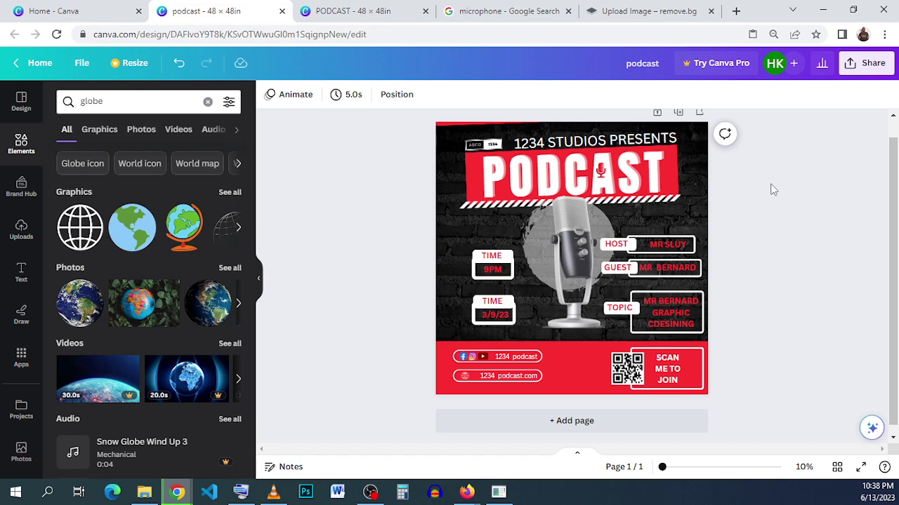
Open the flyer's download settings and choose JPG as the file type.
left_click(862, 70)
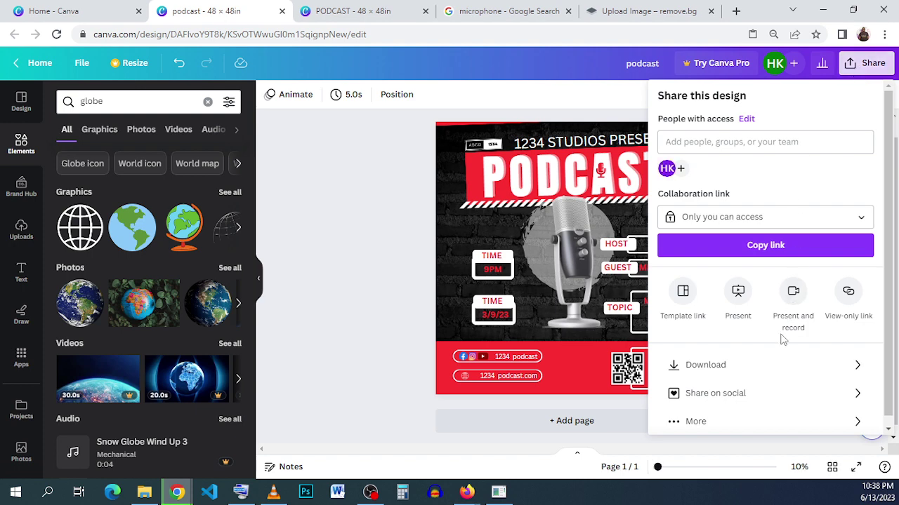
left_click(765, 366)
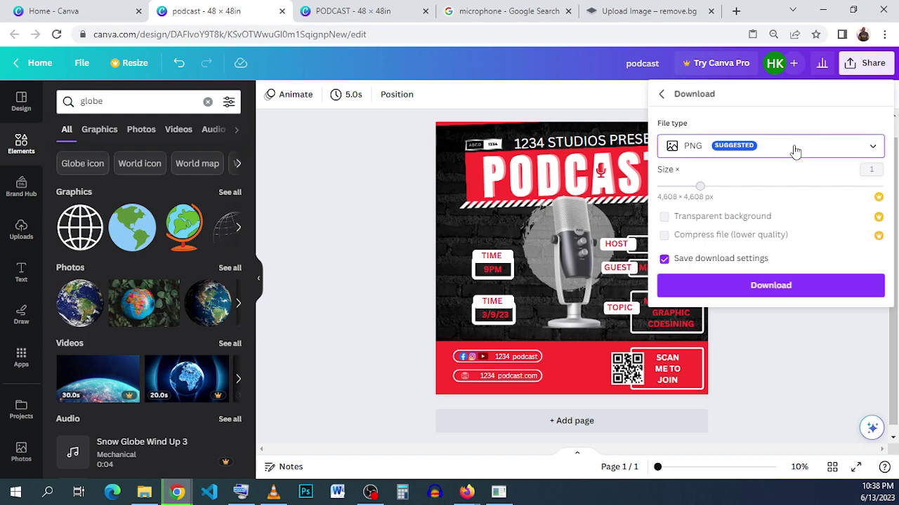
left_click(796, 151)
left_click(784, 195)
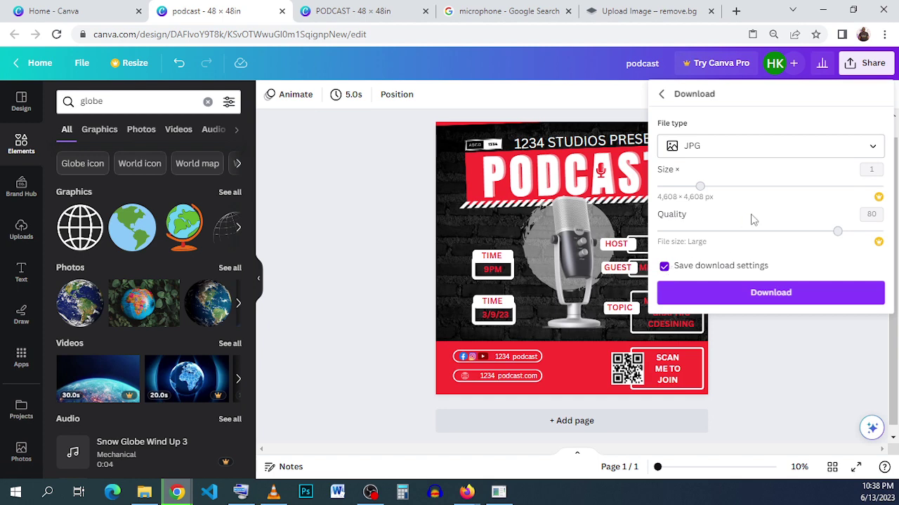
Review the available file types, keep JPG, turn off Save download settings and download the flyer.
left_click(754, 154)
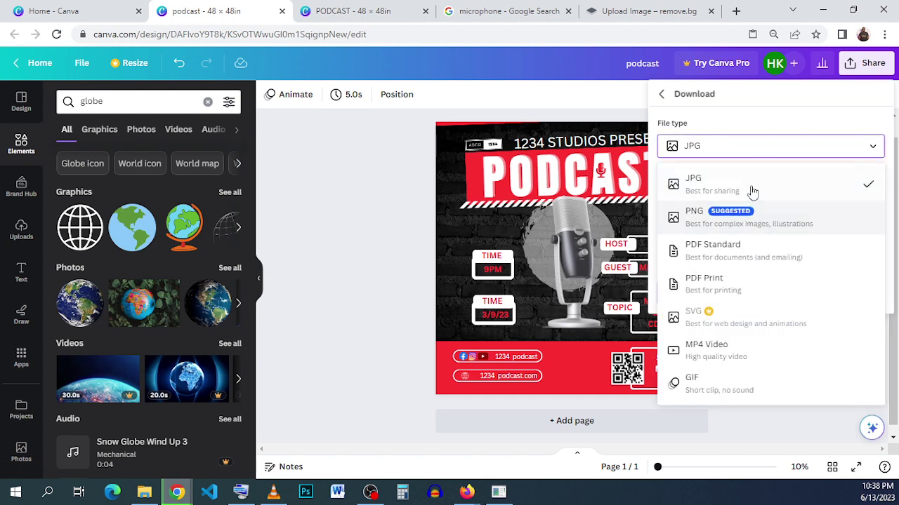
left_click(779, 126)
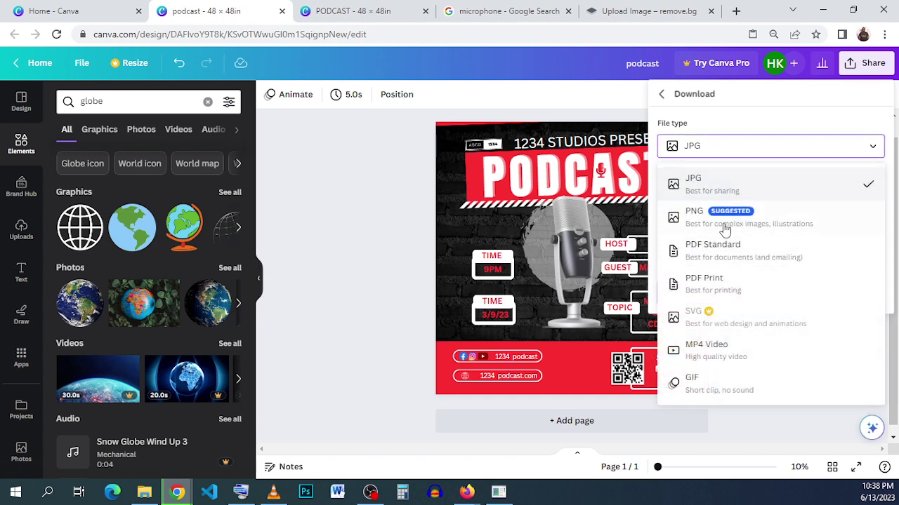
left_click(762, 146)
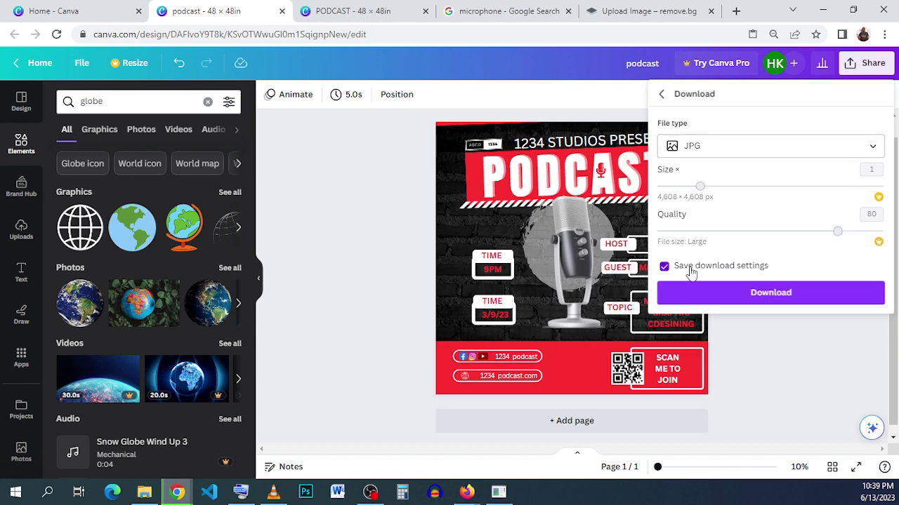
left_click(669, 268)
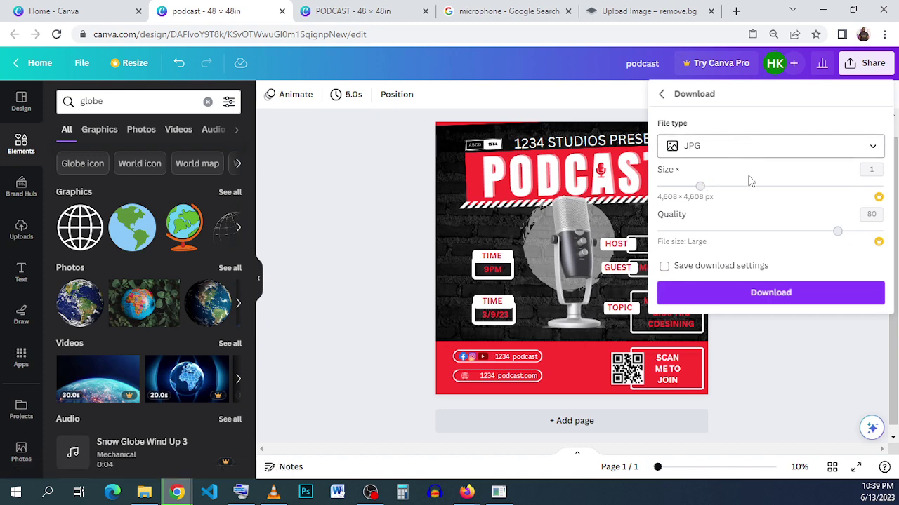
left_click(726, 293)
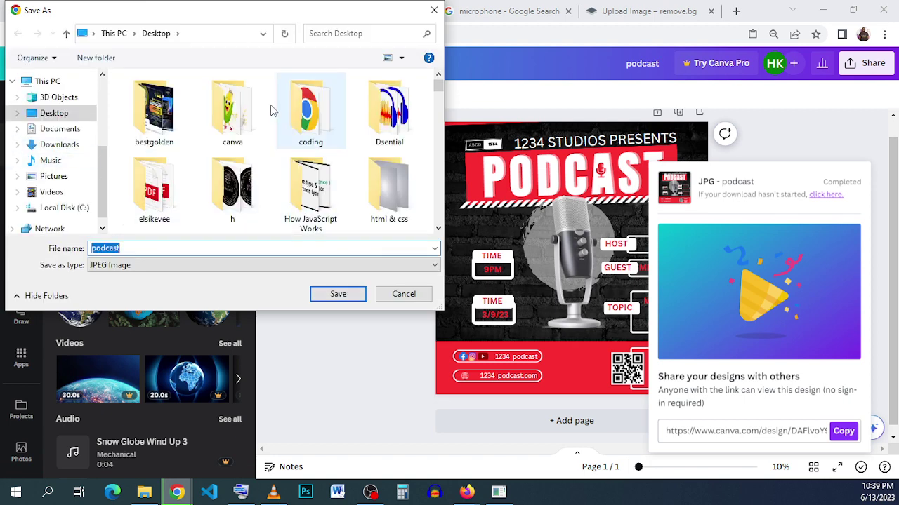
Save the JPG in the Desktop's canva folder as "podcast new", declining to replace the existing PODCAST.jpg.
double_click(233, 109)
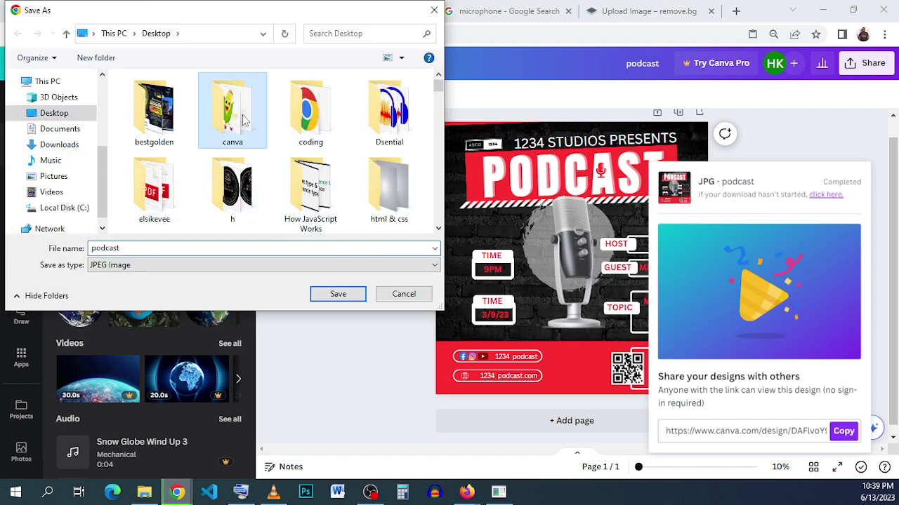
left_click(334, 298)
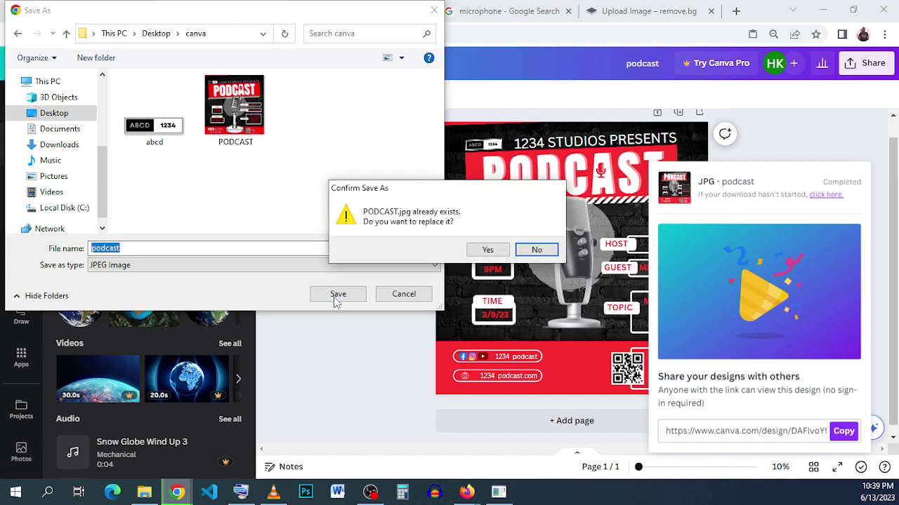
left_click(288, 250)
left_click(524, 251)
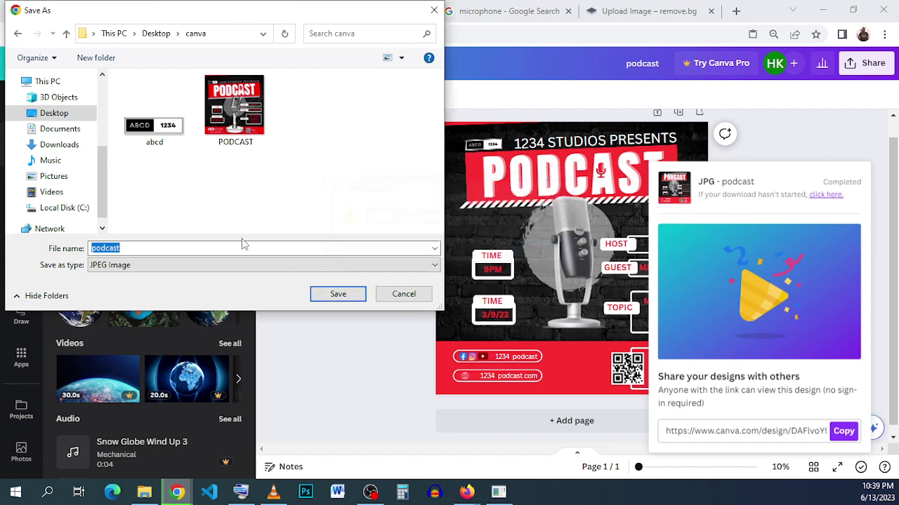
left_click(204, 248)
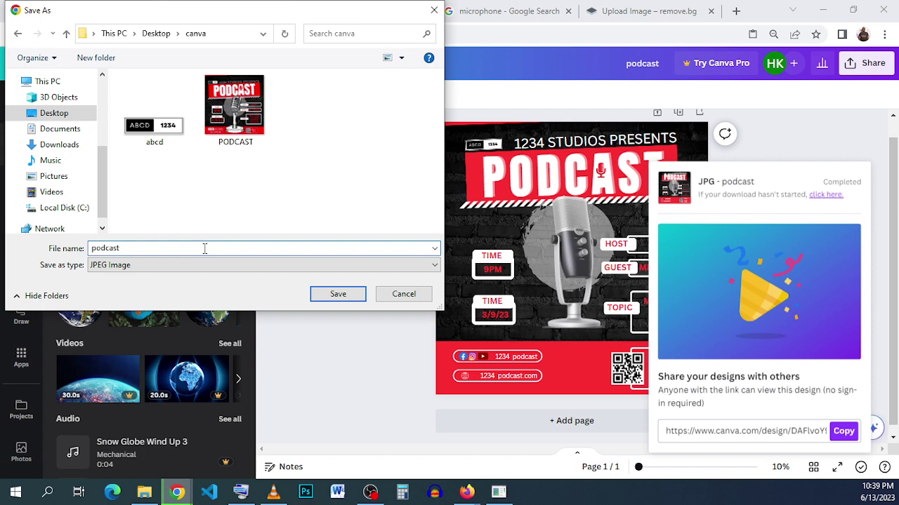
type("new")
key("Return")
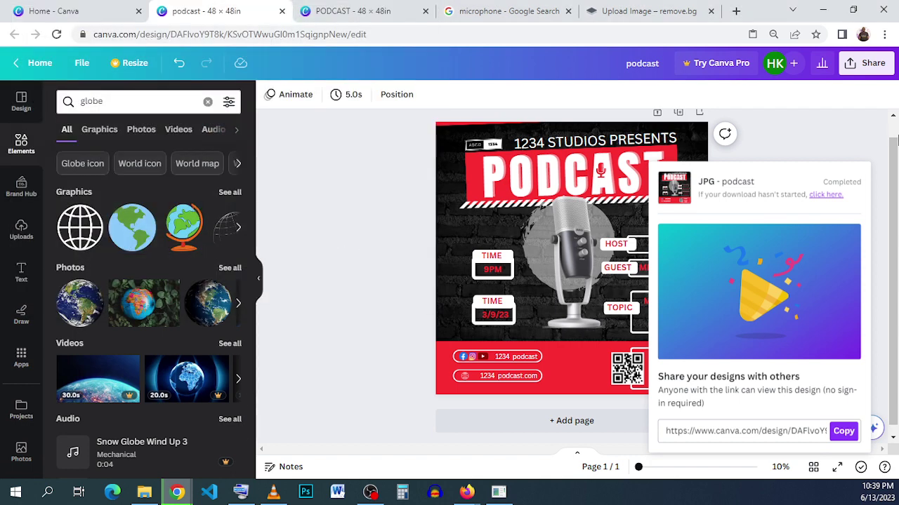
left_click(861, 92)
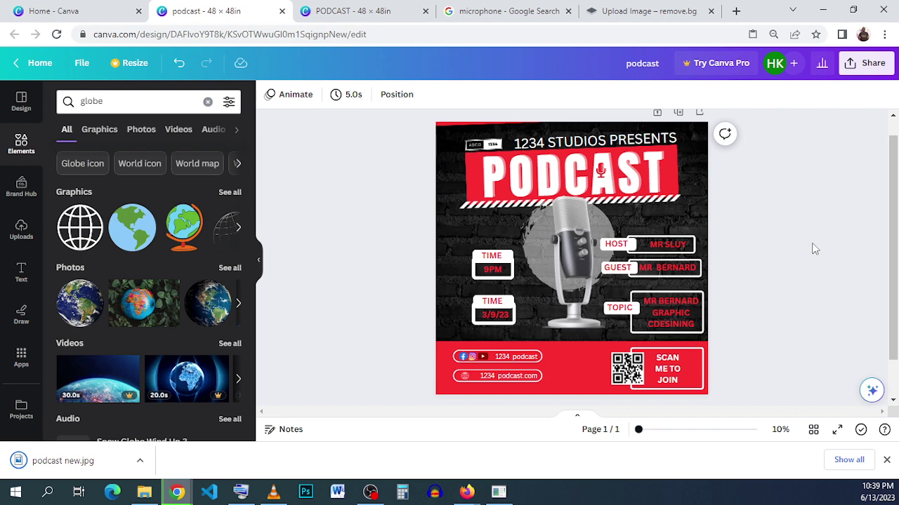
Reopen the download settings, turn on Save download settings and set the file type to JPG.
left_click(851, 65)
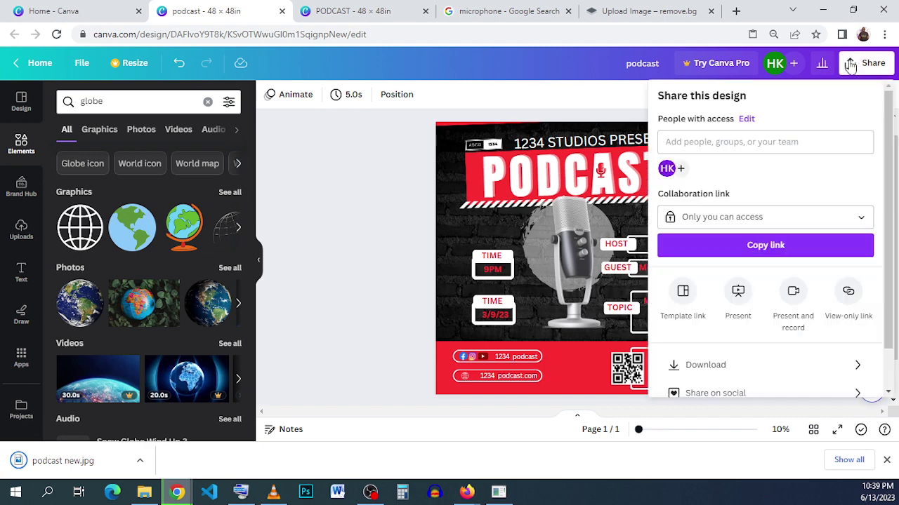
left_click(730, 366)
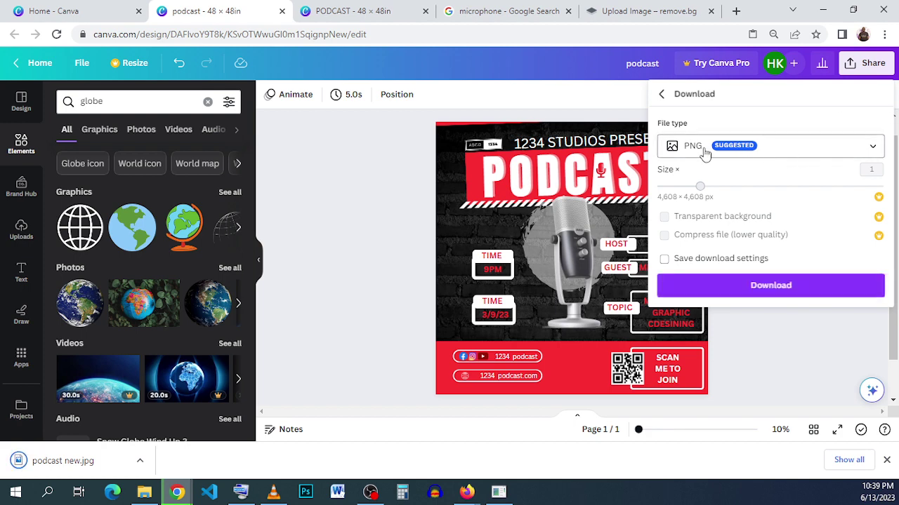
left_click(664, 259)
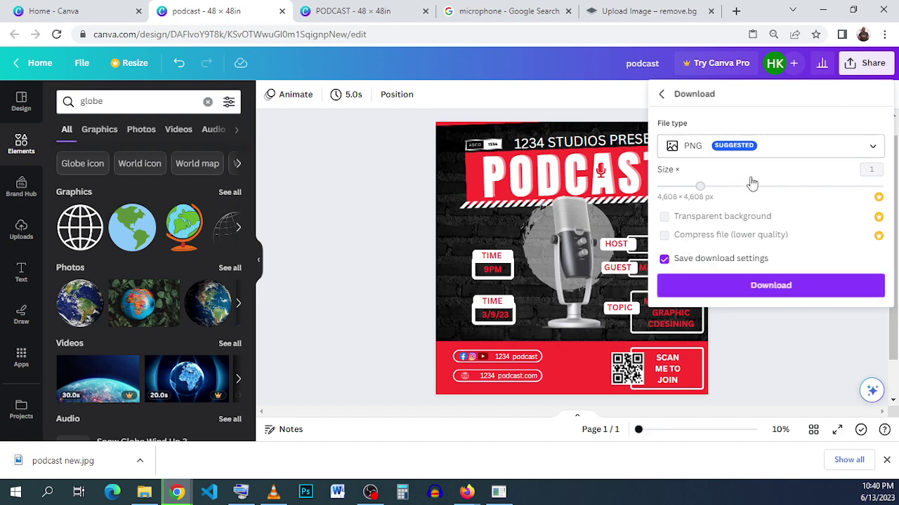
left_click(774, 147)
left_click(772, 184)
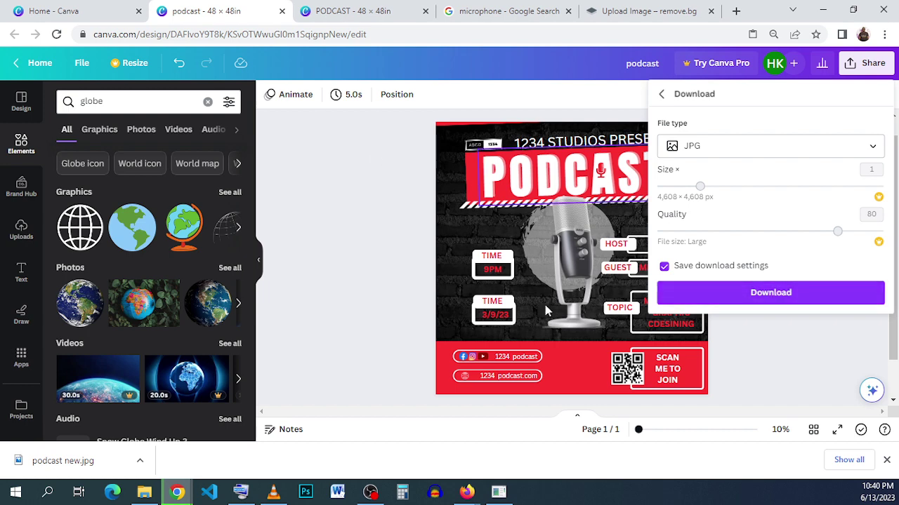
Add two blank pages below the flyer and return to page 1.
scroll(559, 255, "down", 1)
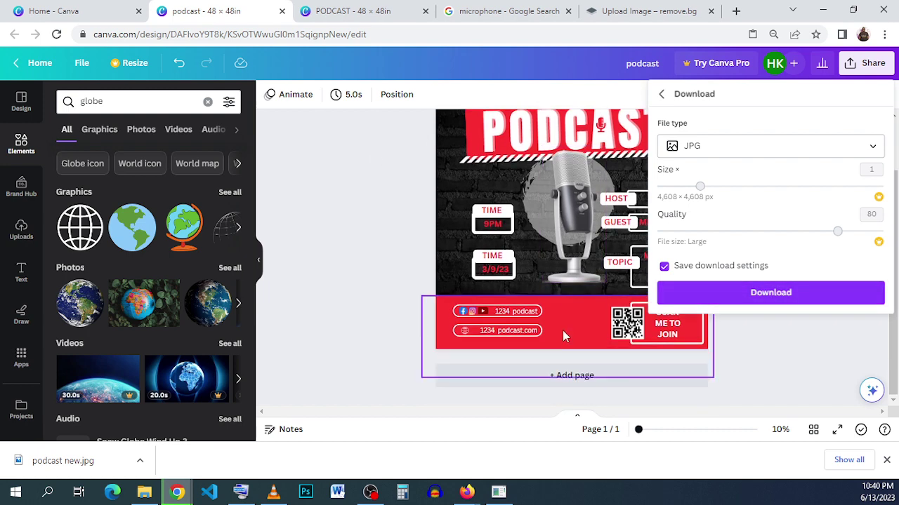
left_click(553, 386)
scroll(593, 237, "up", 5)
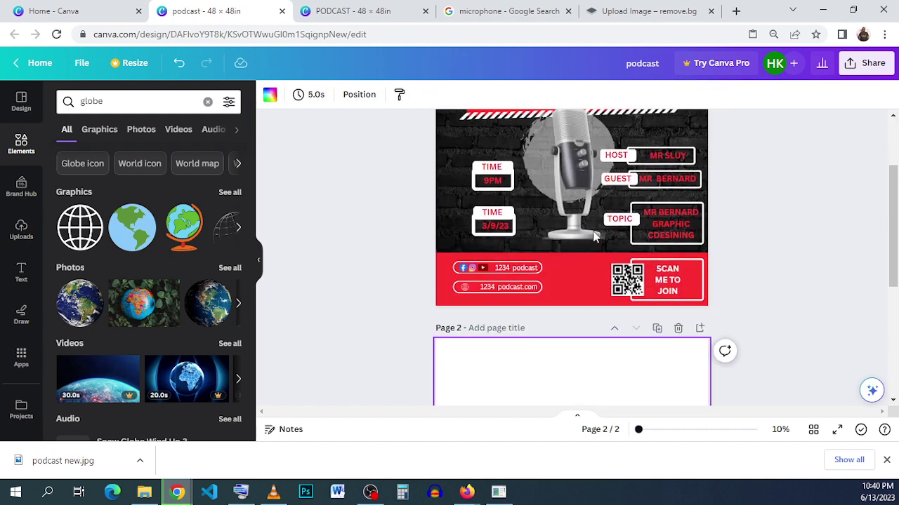
scroll(594, 236, "down", 4)
left_click(571, 378)
scroll(583, 251, "up", 3)
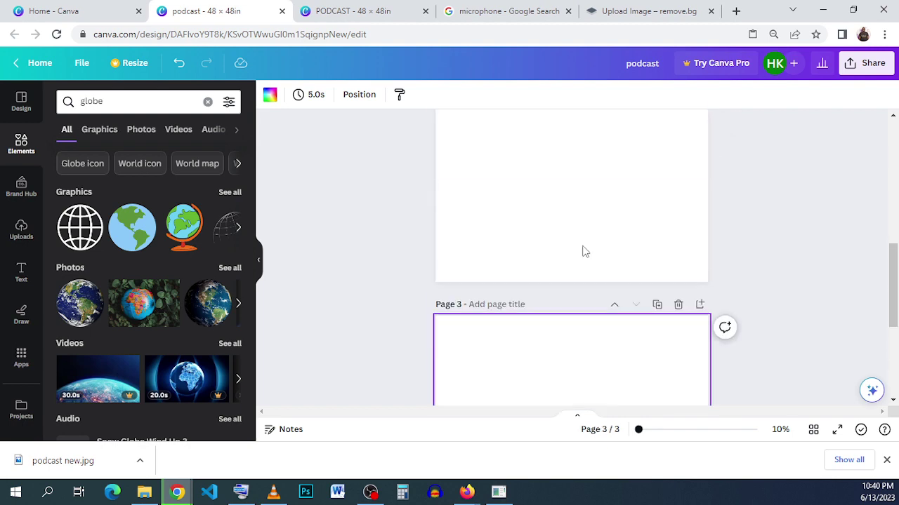
scroll(584, 250, "up", 10)
scroll(731, 206, "down", 1)
scroll(730, 206, "up", 1)
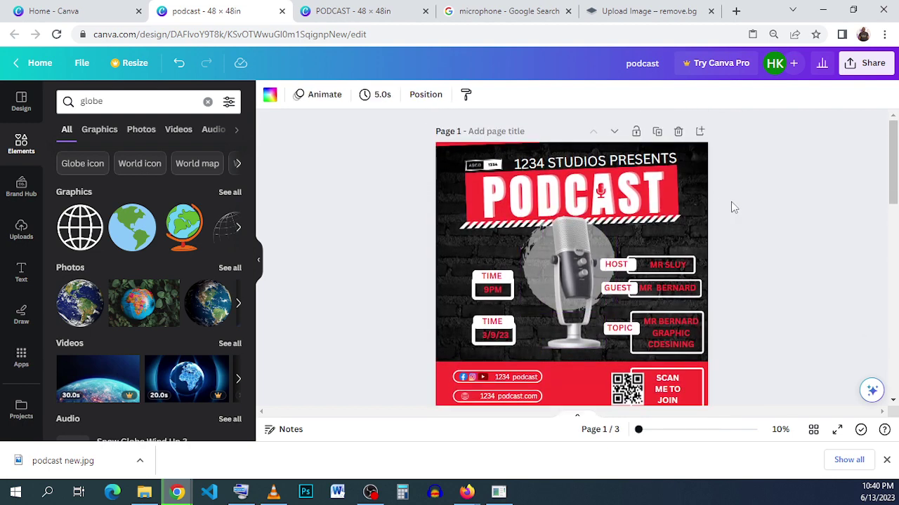
Open the download settings and examine which pages of the three-page design can be selected.
left_click(869, 63)
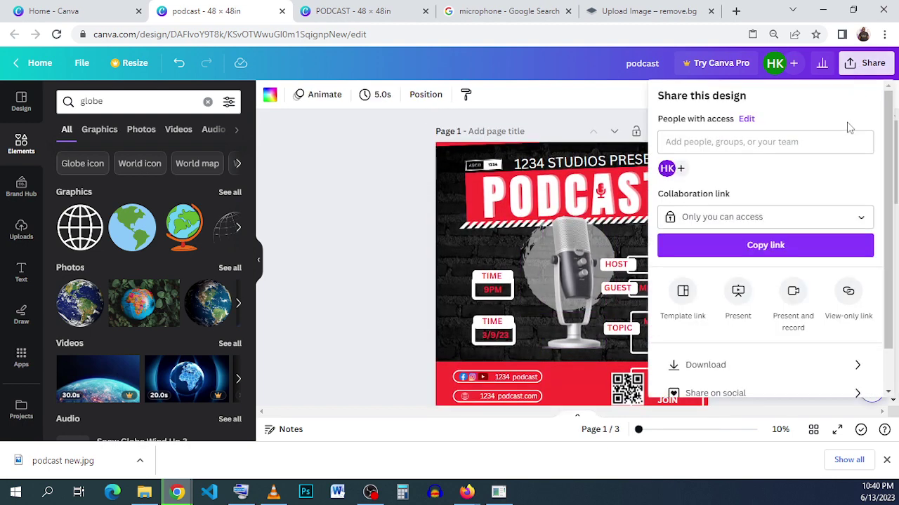
left_click(762, 366)
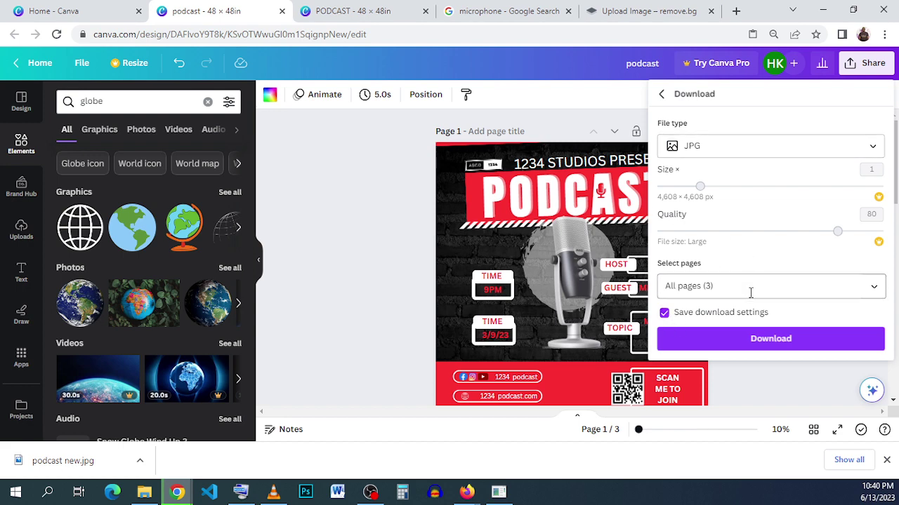
scroll(471, 266, "down", 10)
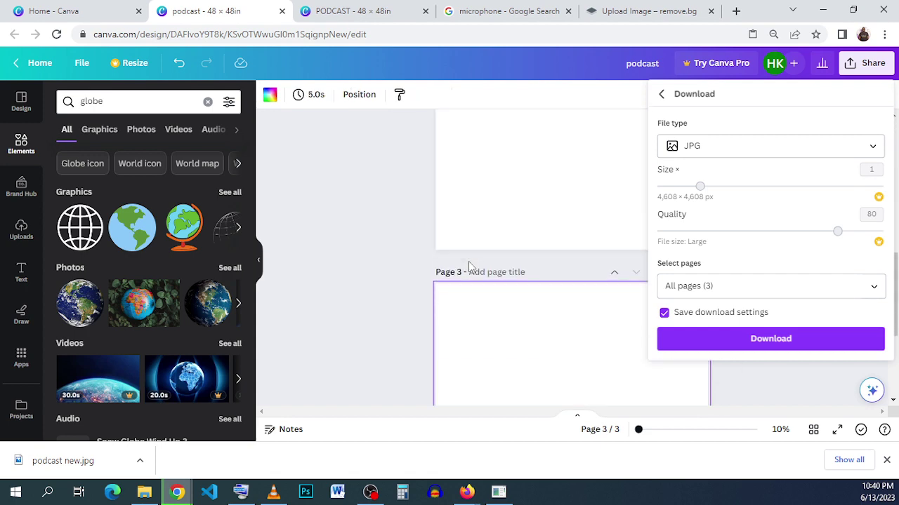
scroll(470, 267, "up", 10)
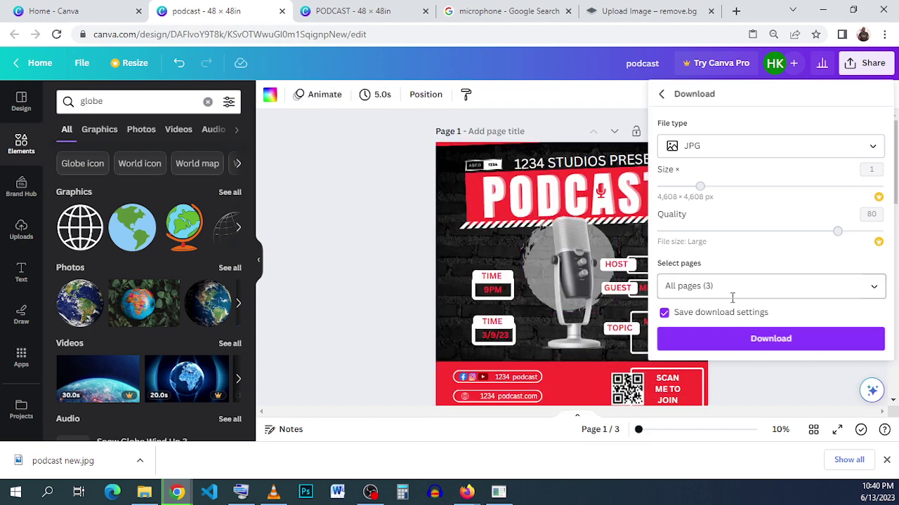
left_click(766, 286)
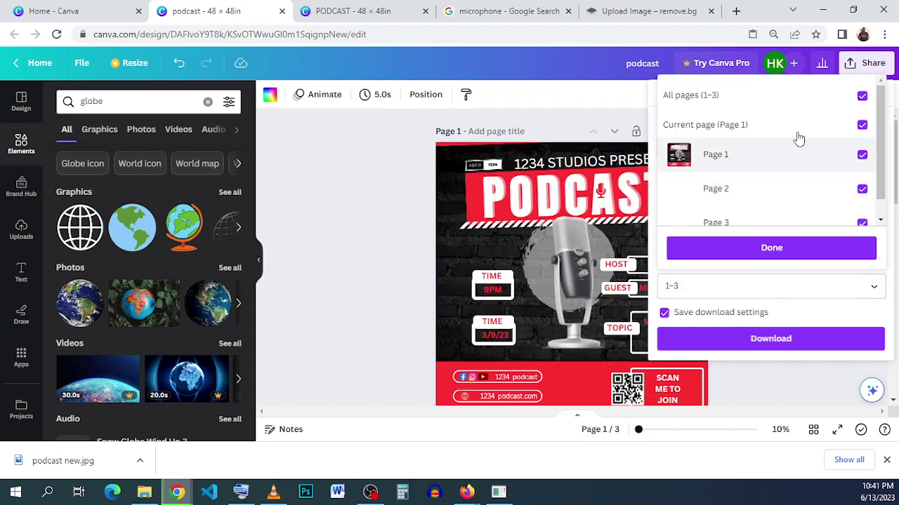
scroll(757, 147, "down", 1)
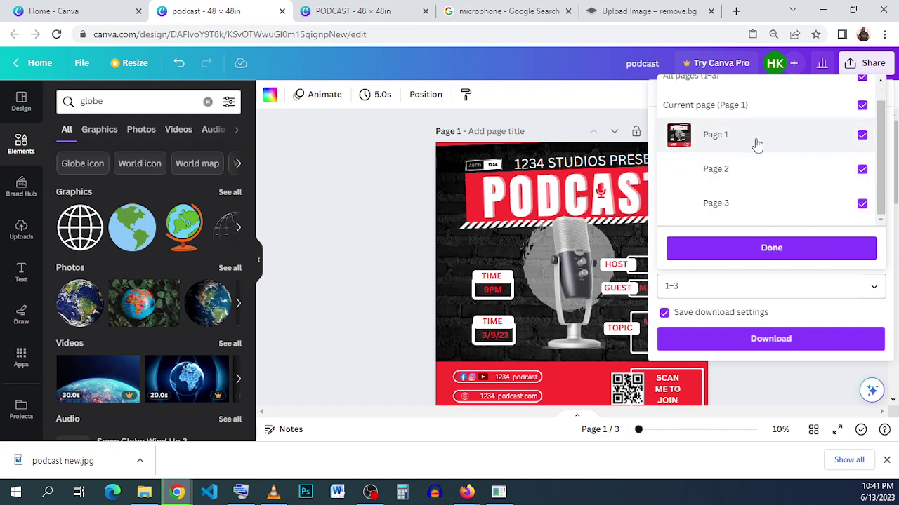
scroll(757, 145, "up", 1)
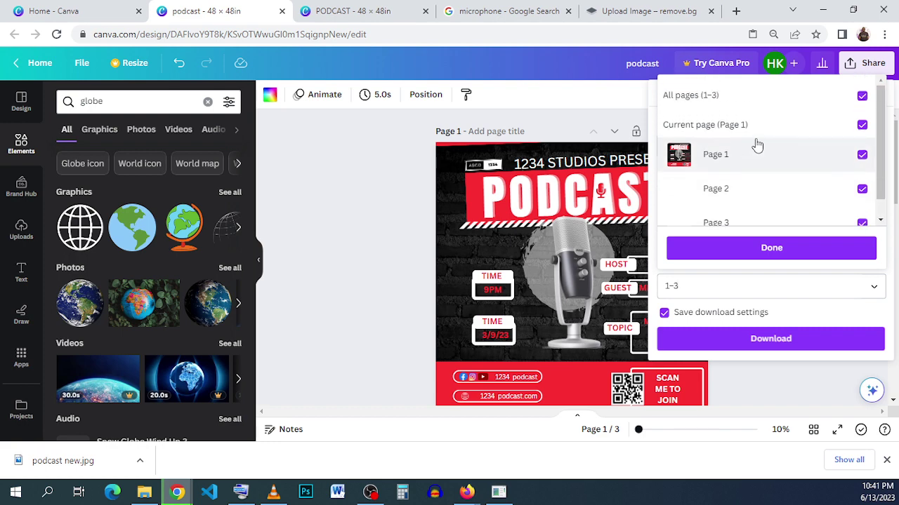
Toggle the download's page selection between all pages and the current page, ending with all pages selected.
left_click(707, 102)
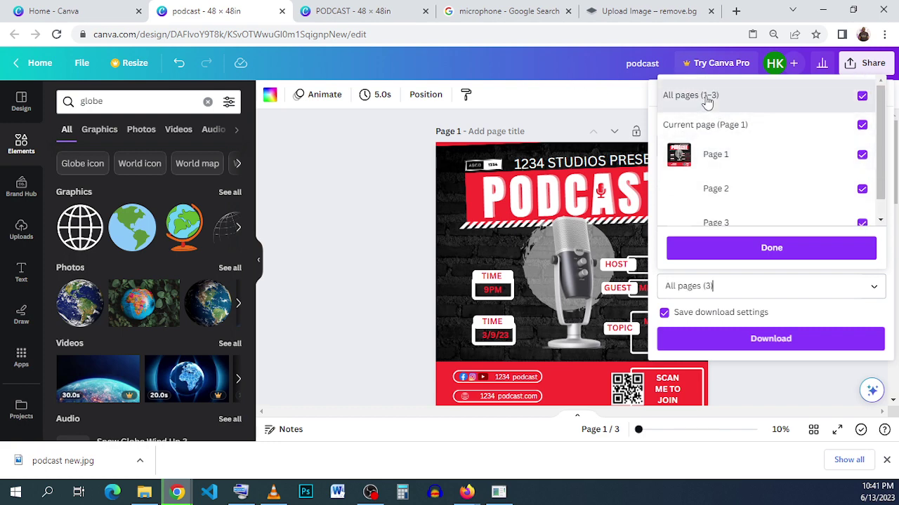
left_click(733, 129)
left_click(734, 106)
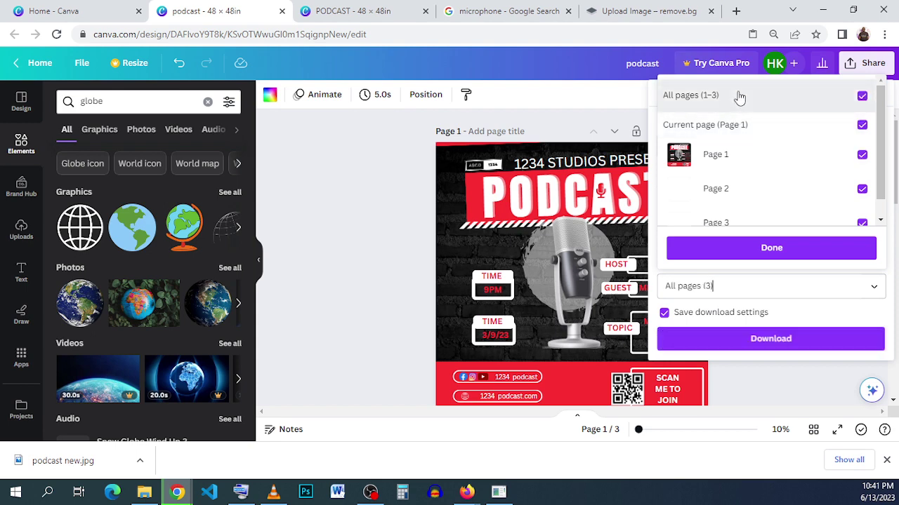
left_click(739, 98)
left_click(735, 128)
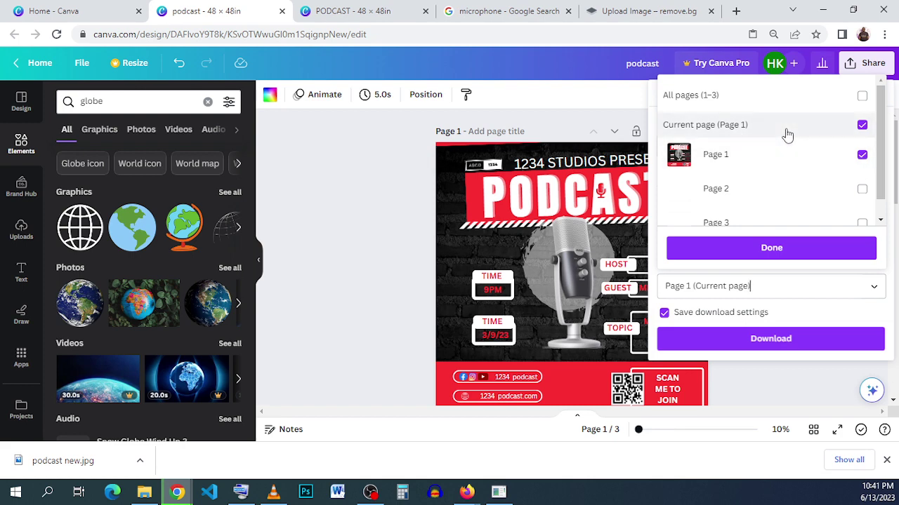
left_click(746, 102)
left_click(758, 126)
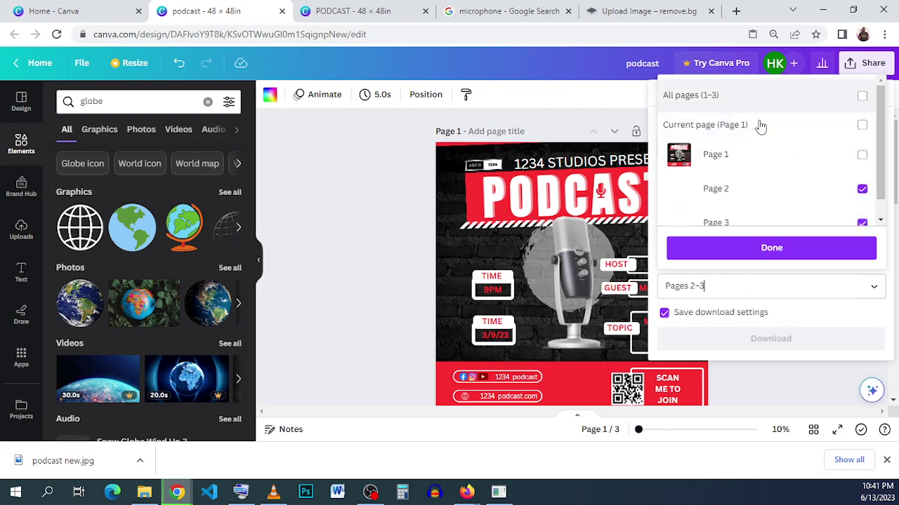
left_click(761, 102)
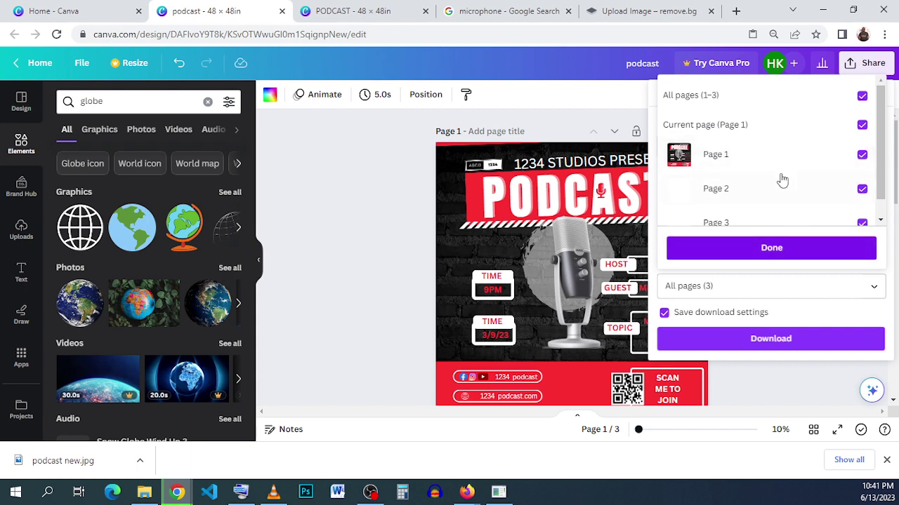
Exclude page 1 from the download so only pages 2–3 are chosen, and reselect all pages.
scroll(779, 177, "down", 1)
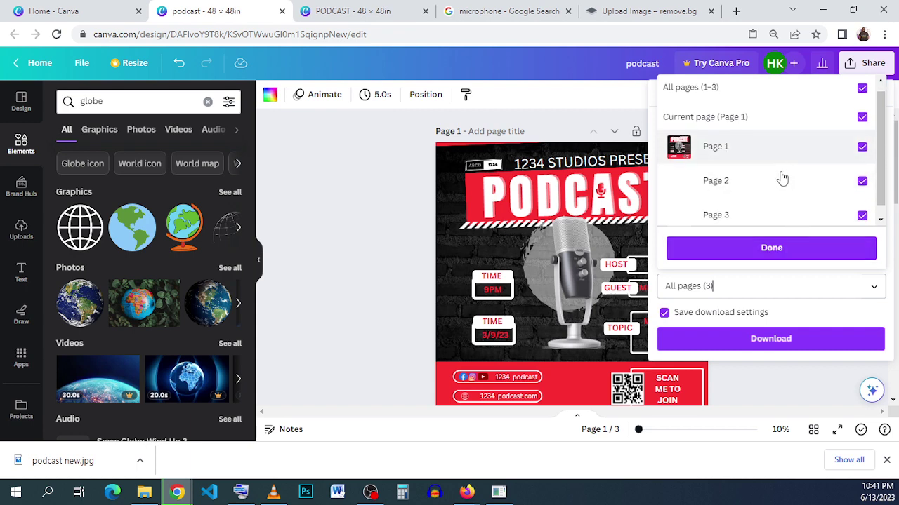
left_click(728, 144)
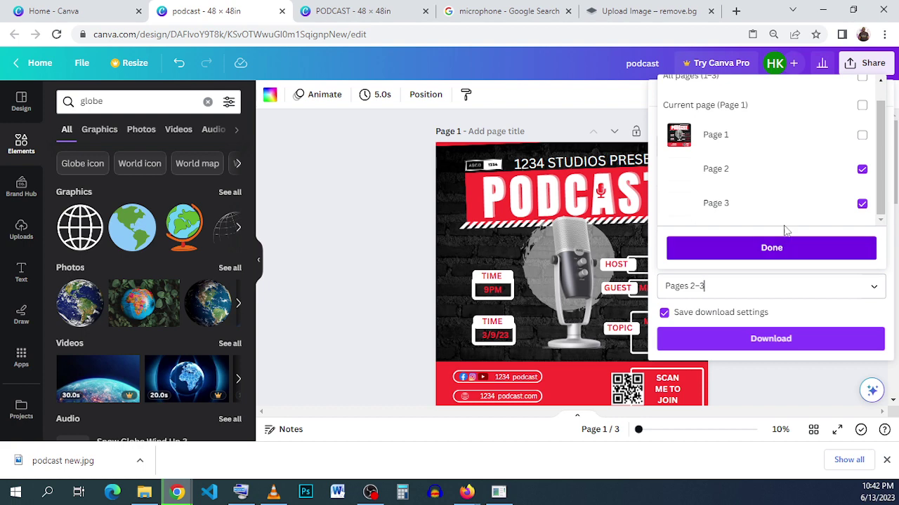
scroll(758, 187, "up", 1)
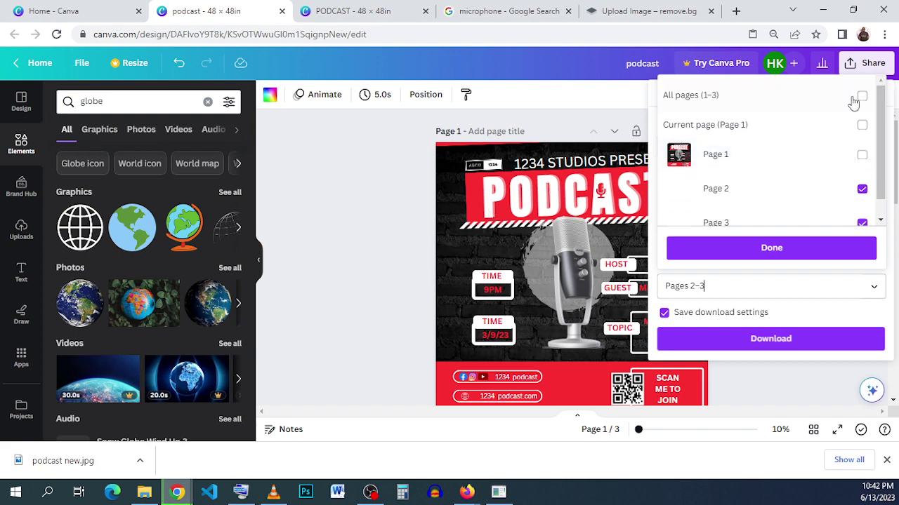
left_click(807, 102)
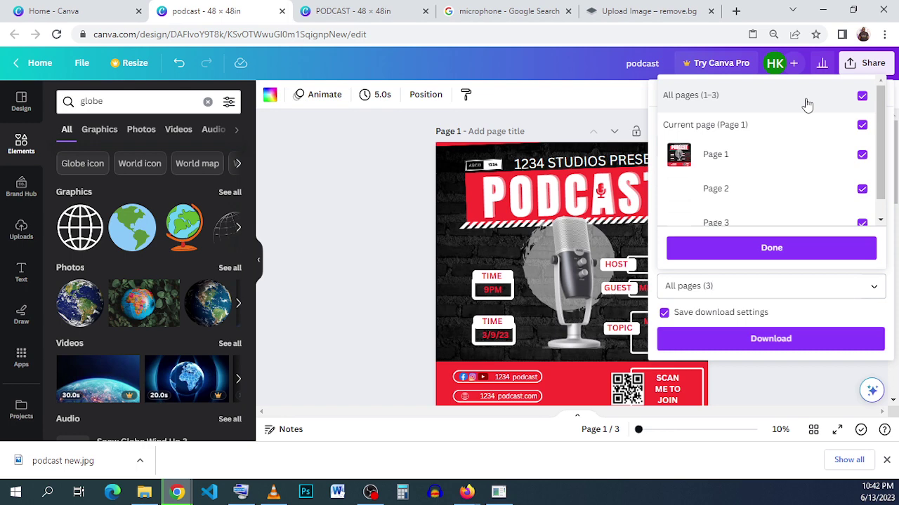
Limit the download to page 1 only, confirm the page selection and close the download settings.
left_click(807, 102)
left_click(813, 157)
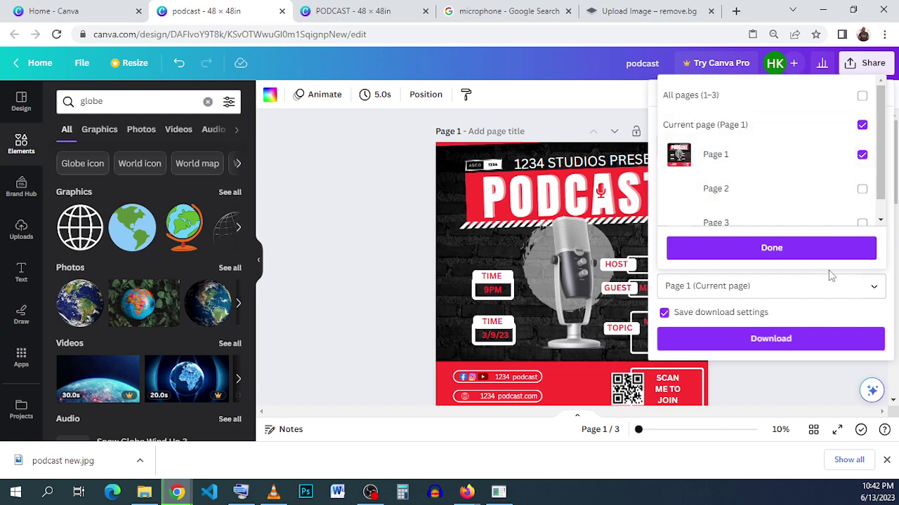
left_click(809, 256)
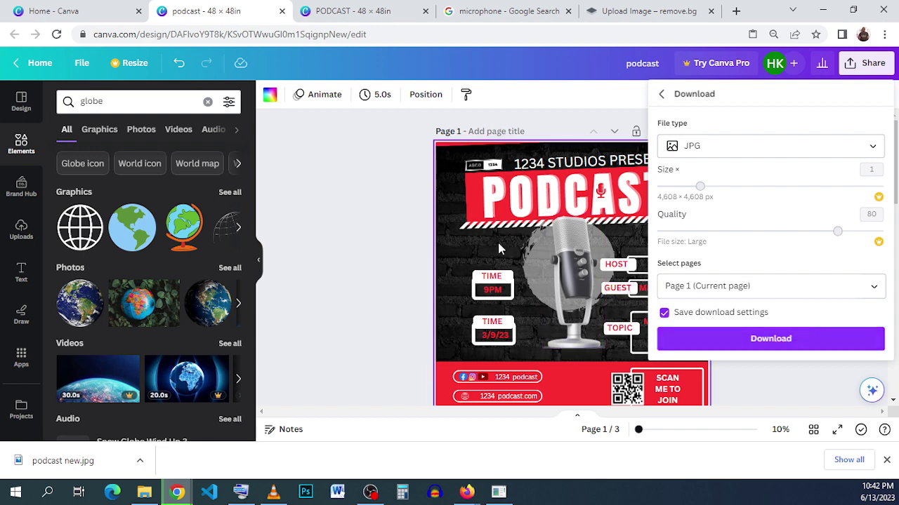
left_click(455, 247)
left_click(753, 278)
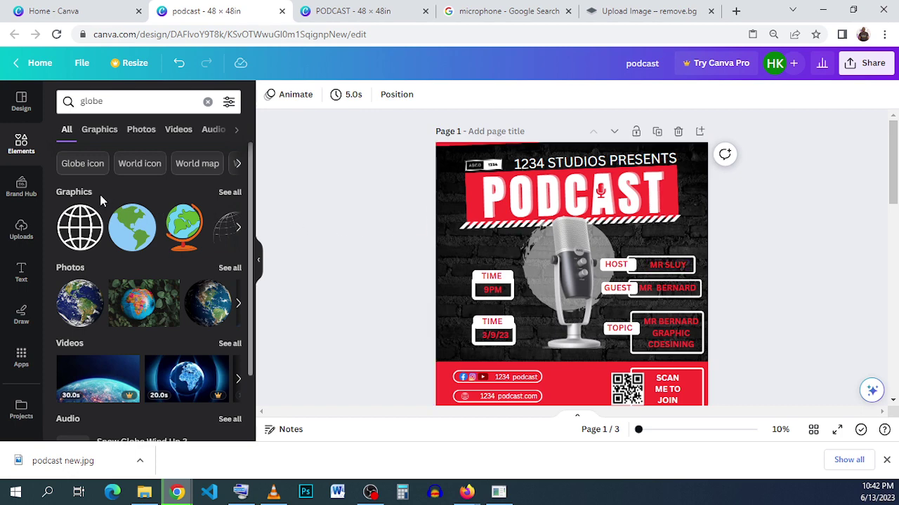
Add the premium gridded globe graphic from the globe results and place it across the flyer's left edge, over the time boxes.
left_click(220, 194)
scroll(208, 237, "down", 1)
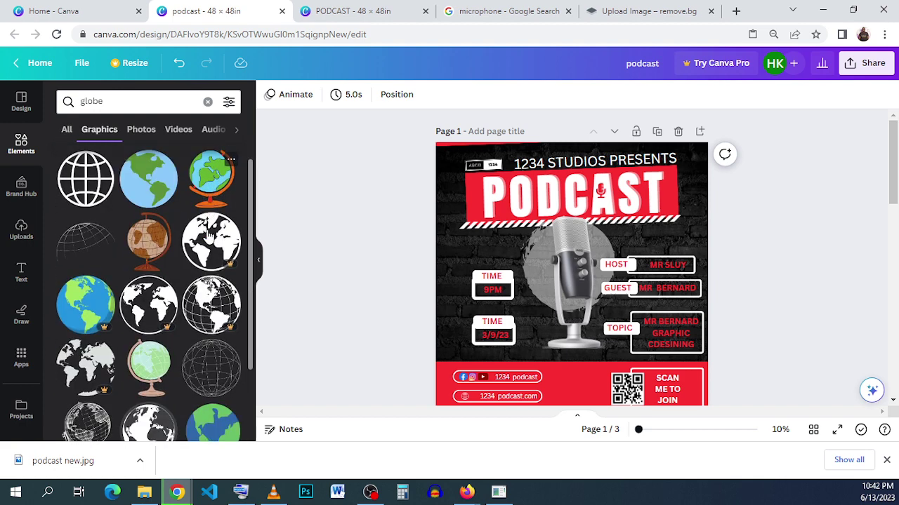
scroll(208, 237, "down", 2)
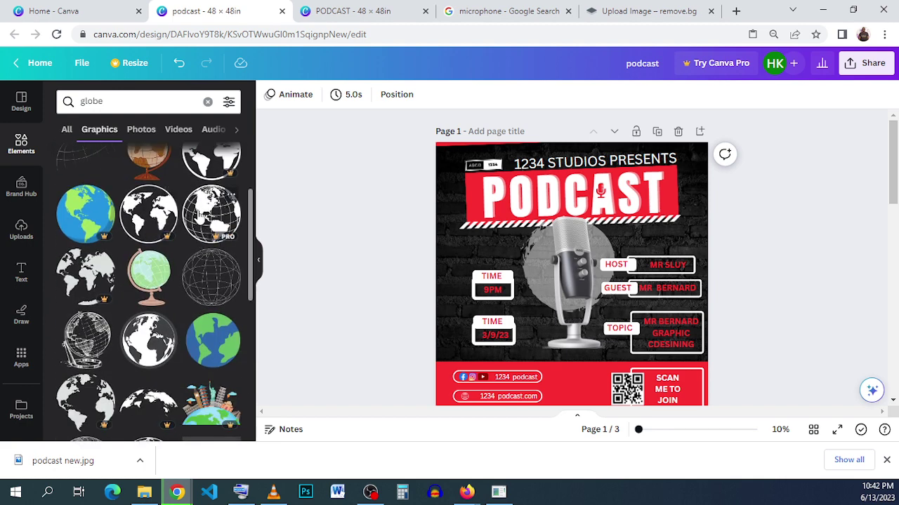
left_click(200, 214)
left_click_drag(575, 288, 461, 271)
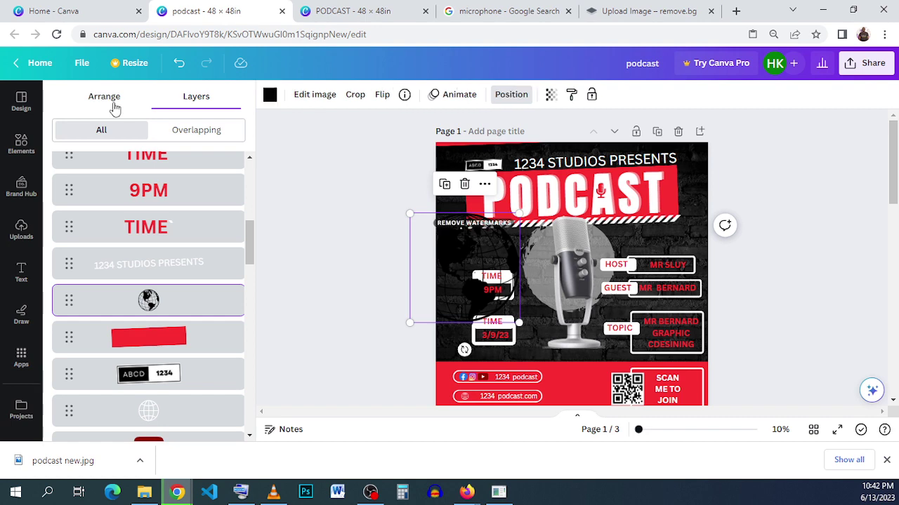
Send the premium globe to the back of the flyer's layers and deselect it.
left_click(104, 96)
left_click(189, 149)
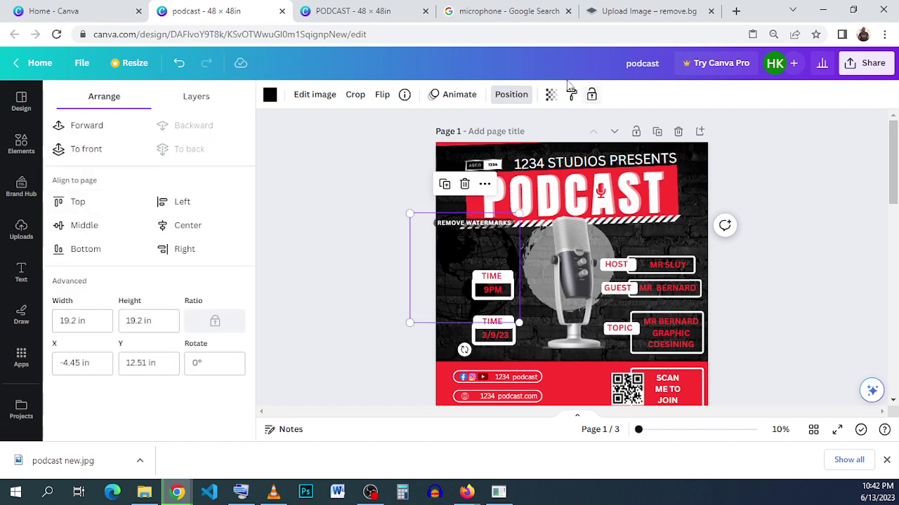
left_click(788, 265)
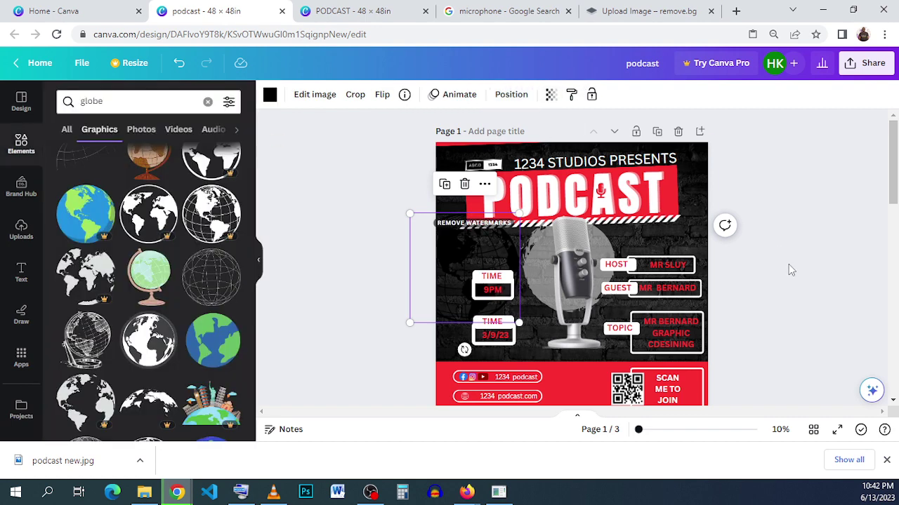
left_click(788, 264)
Try to download page 1 as a JPG, examine the payment and watermarked-draft options for premium content, and close them.
left_click(868, 63)
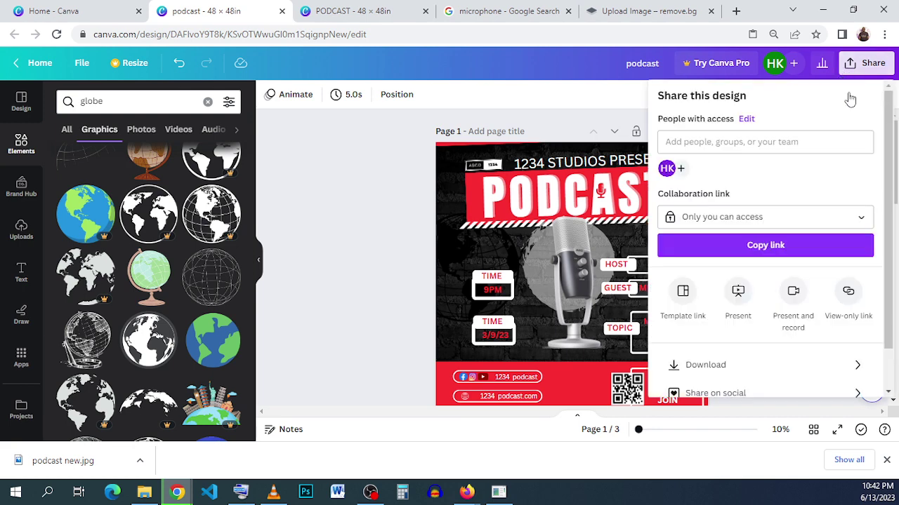
left_click(776, 364)
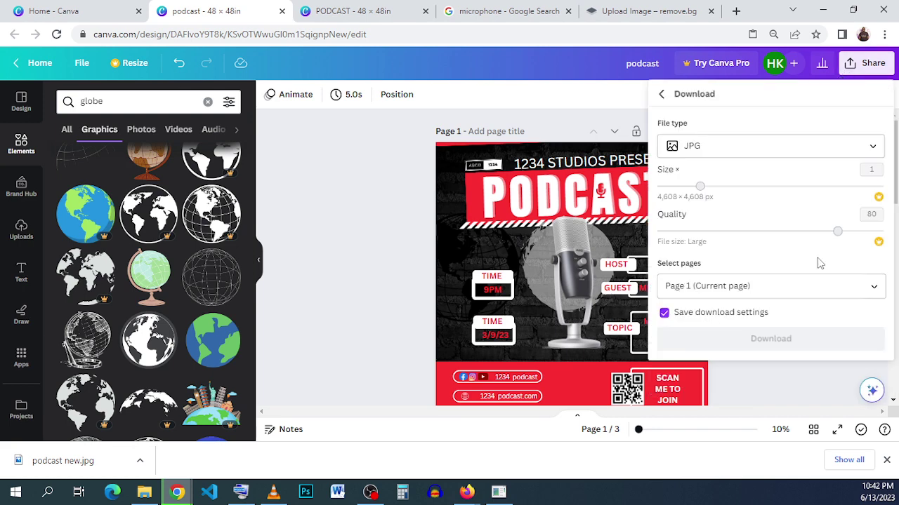
left_click(793, 286)
left_click(803, 319)
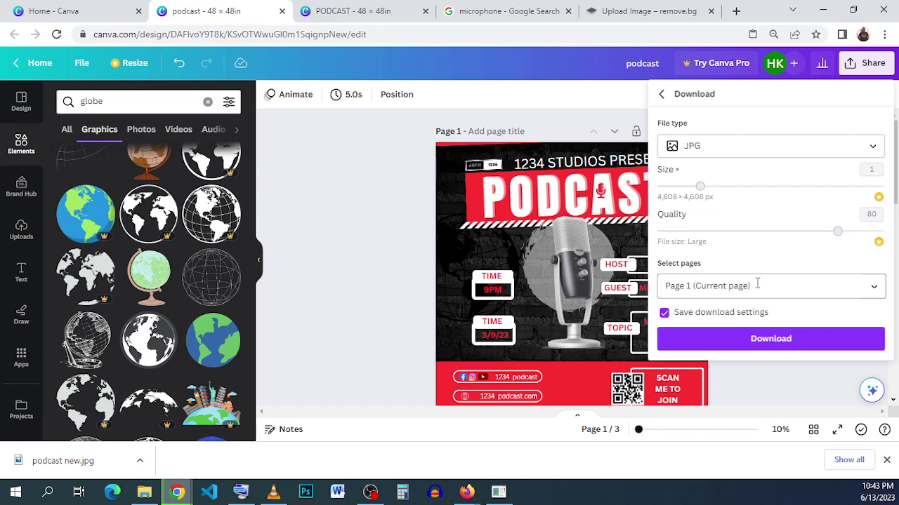
left_click(765, 339)
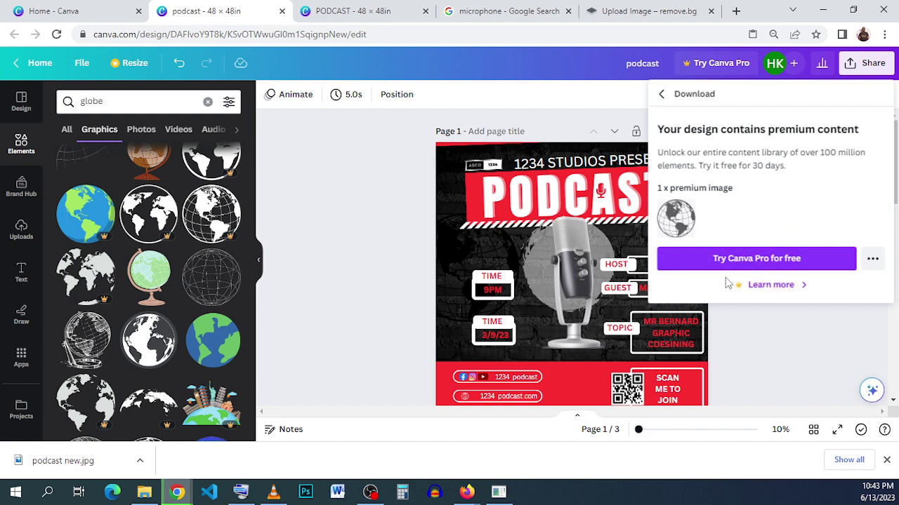
left_click(871, 259)
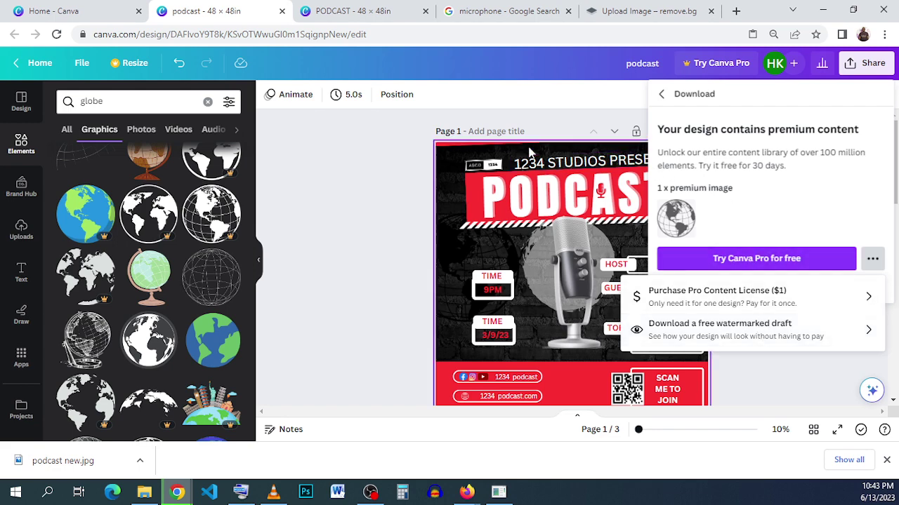
left_click(587, 117)
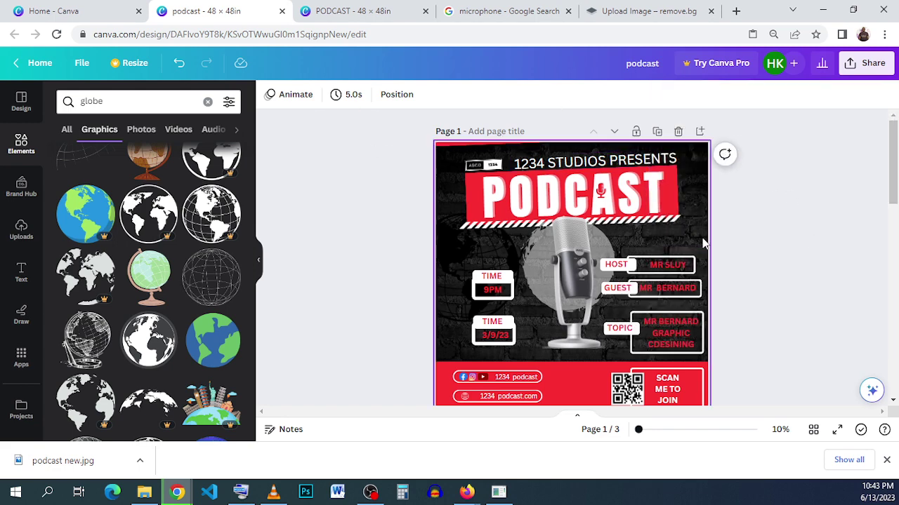
Delete the blank page 3 from the design.
scroll(772, 242, "down", 5)
scroll(787, 246, "down", 5)
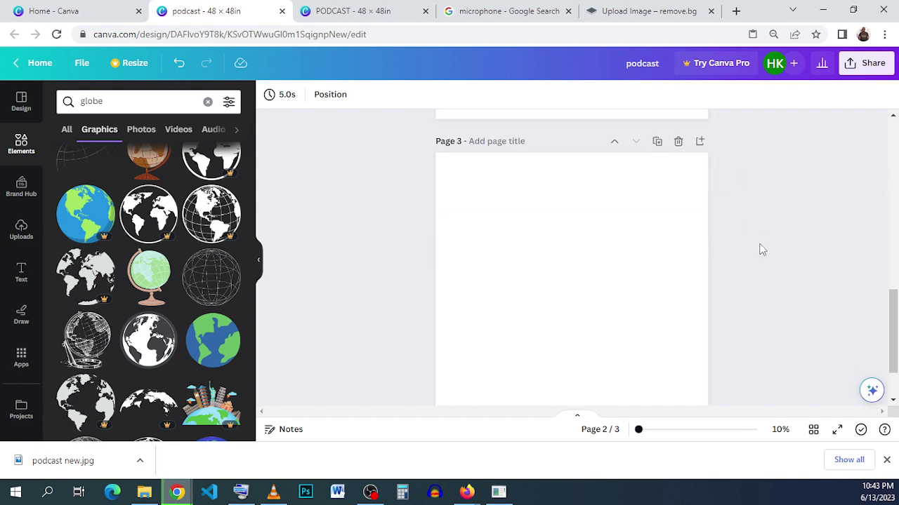
left_click(678, 219)
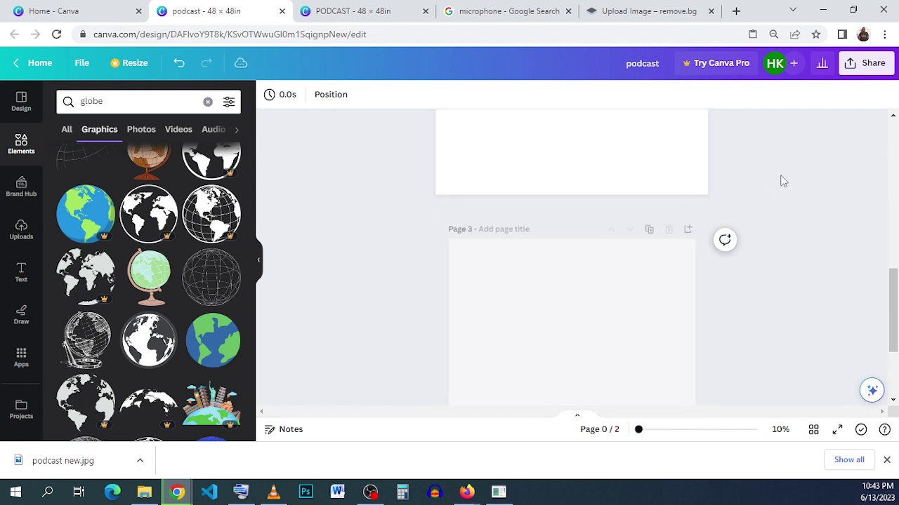
Import the downloaded podcast new.jpg onto blank page 2 and align it with the page's top-left corner.
left_click(585, 257)
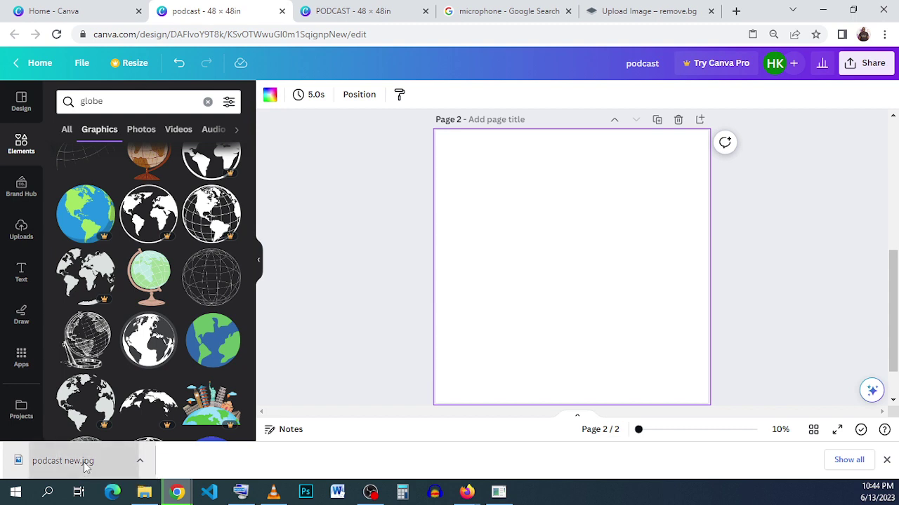
left_click_drag(85, 467, 493, 253)
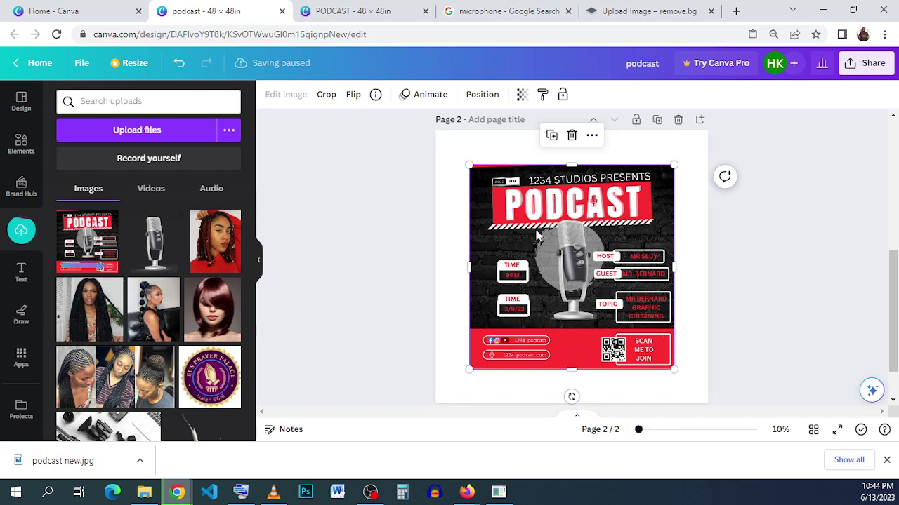
left_click_drag(535, 230, 499, 196)
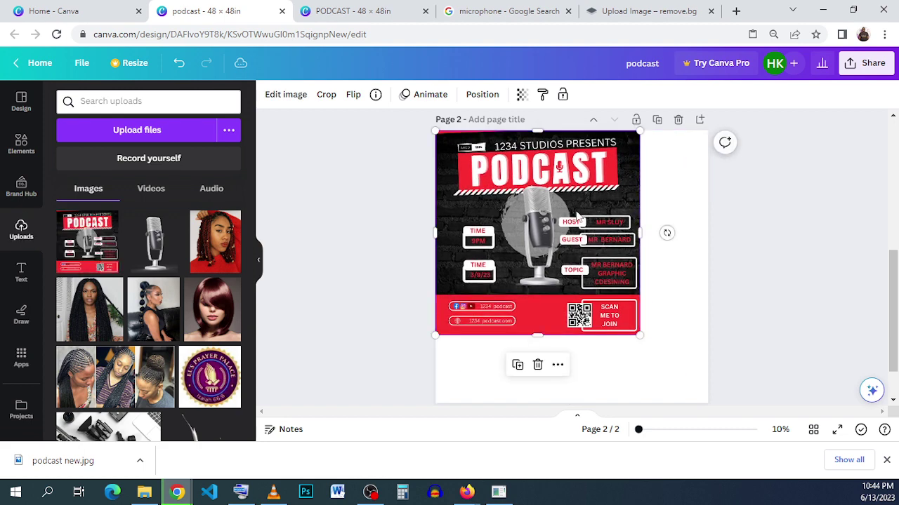
Enlarge the imported flyer image beyond page 2's edges and reposition it so that it covers the whole page.
scroll(608, 236, "down", 2)
left_click_drag(703, 339, 751, 383)
scroll(552, 264, "up", 2)
left_click_drag(551, 263, 539, 236)
scroll(540, 236, "down", 1)
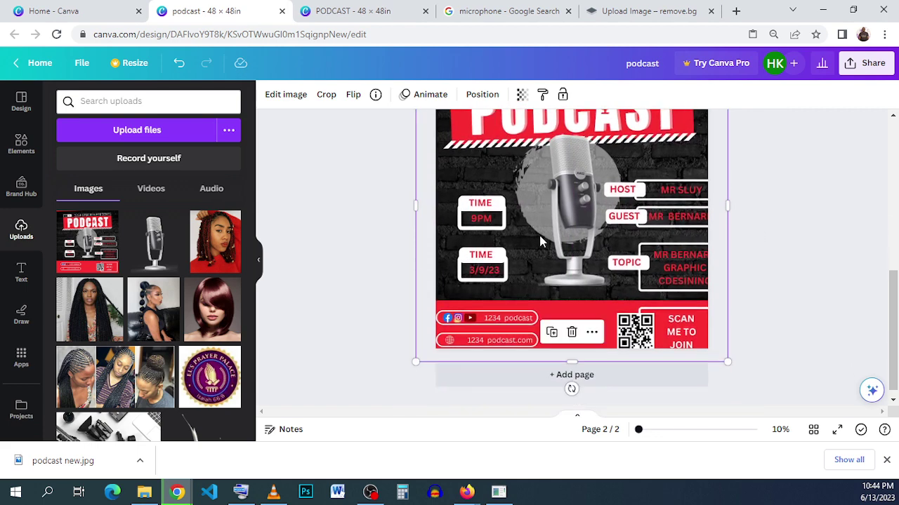
scroll(539, 239, "up", 1)
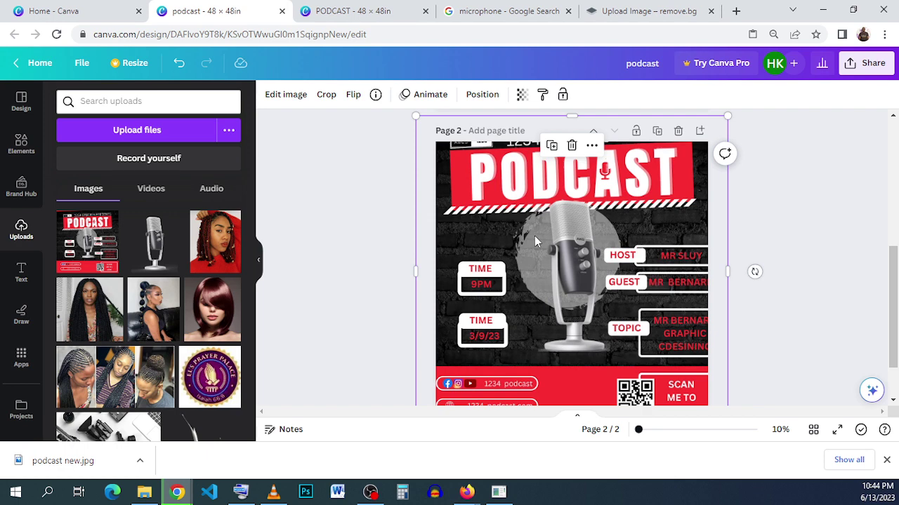
left_click_drag(534, 236, 530, 235)
scroll(531, 235, "down", 1)
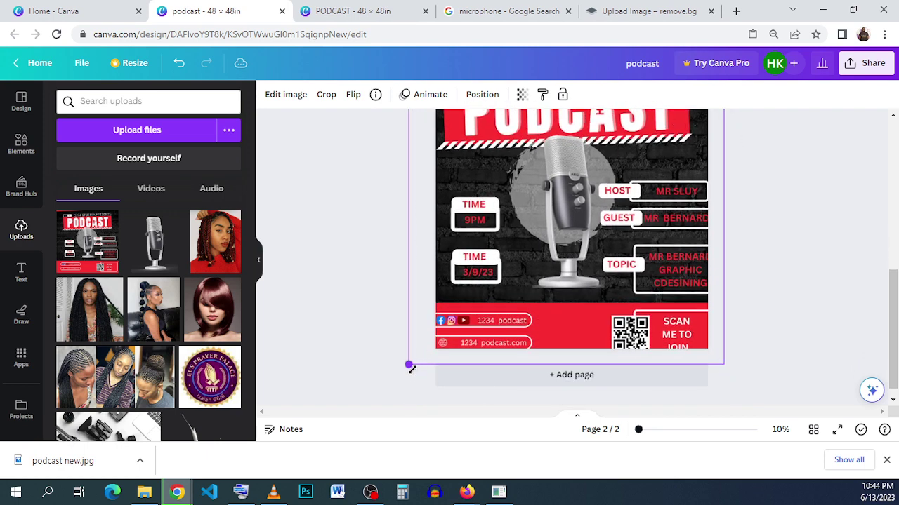
scroll(762, 277, "up", 1)
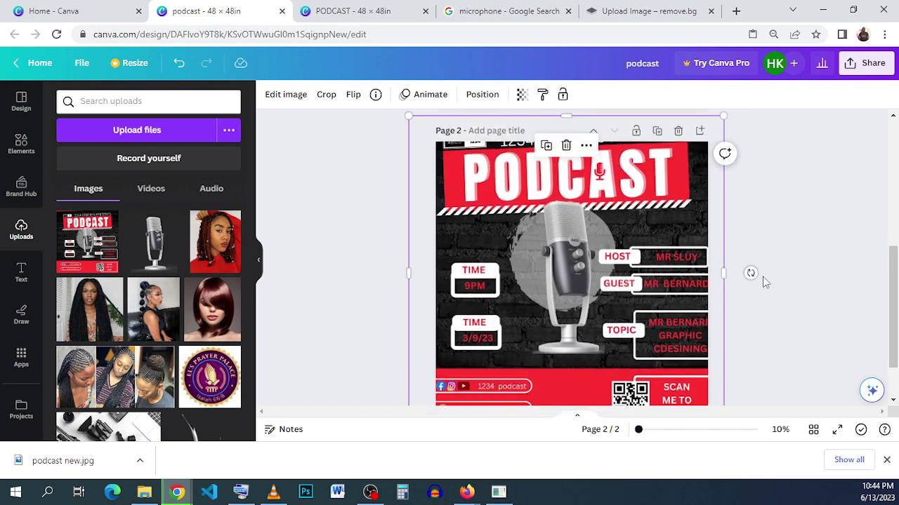
scroll(762, 277, "down", 1)
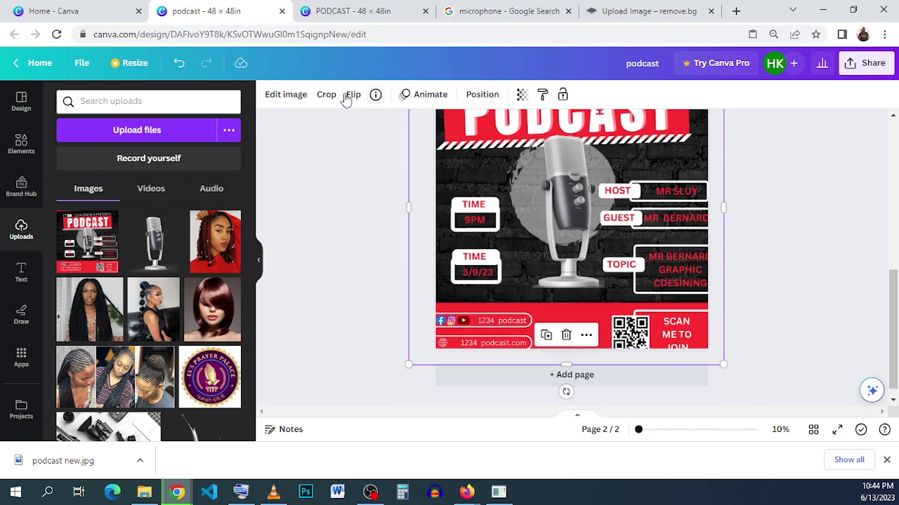
Set the enlarged flyer image's Blur adjustment to 25 and deselect the image.
left_click(295, 94)
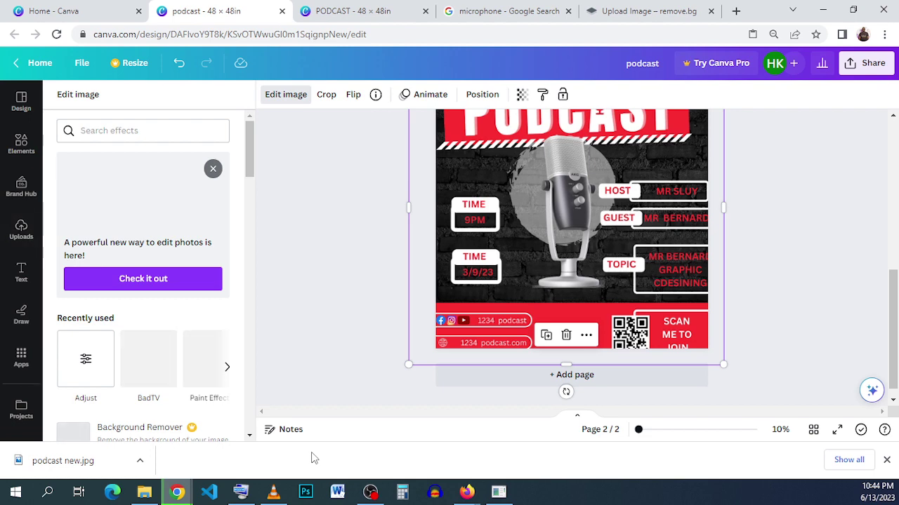
left_click(86, 370)
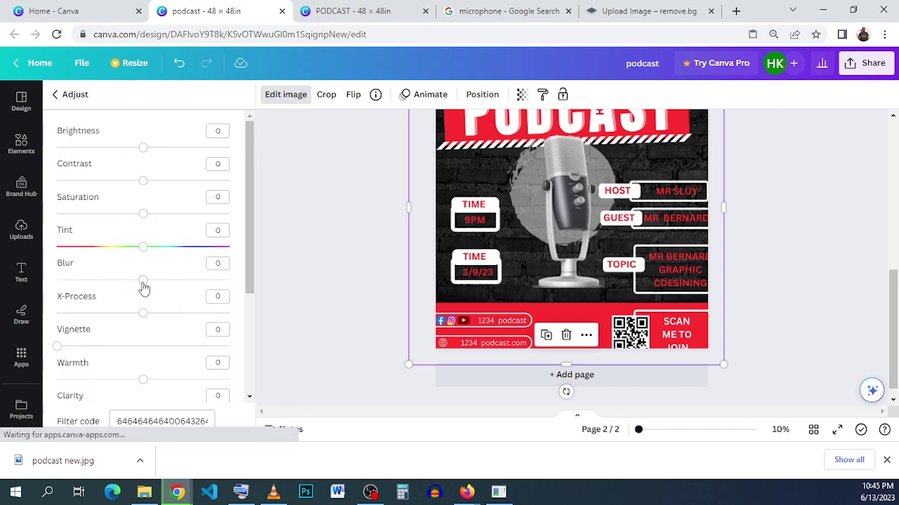
left_click_drag(144, 281, 168, 288)
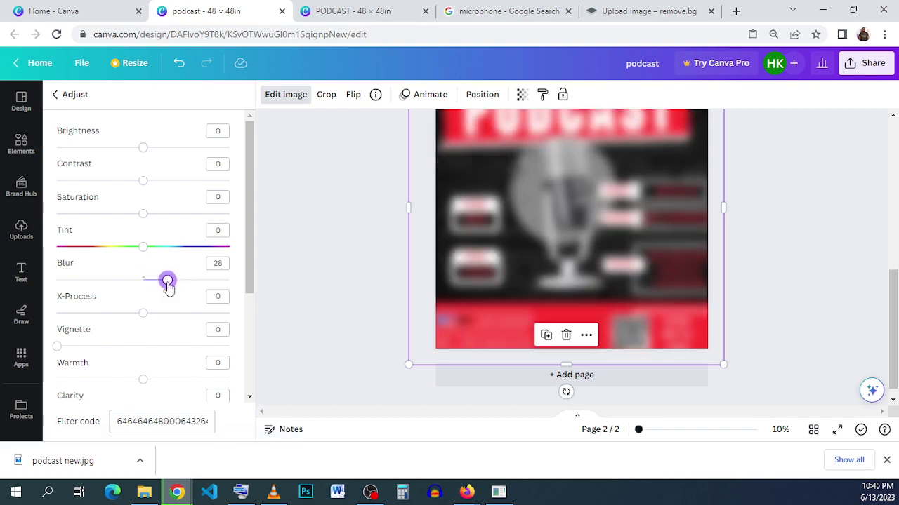
left_click(212, 262)
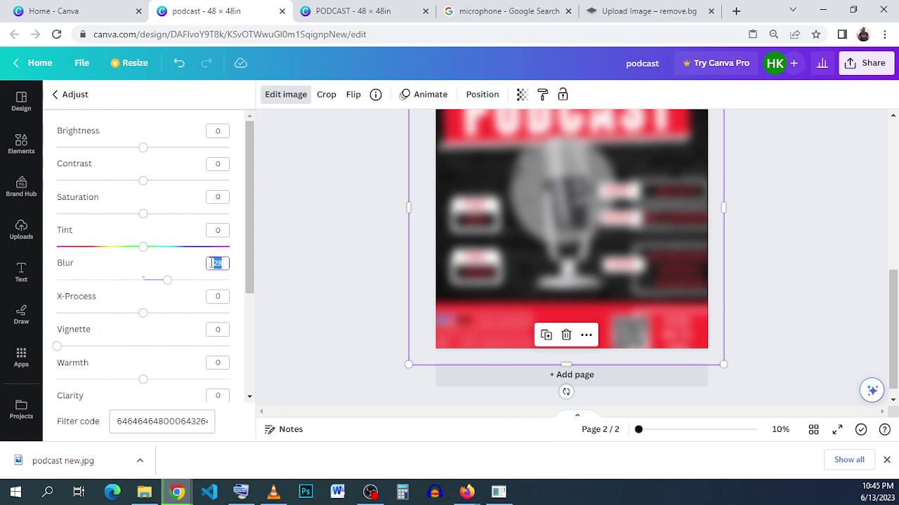
type("20")
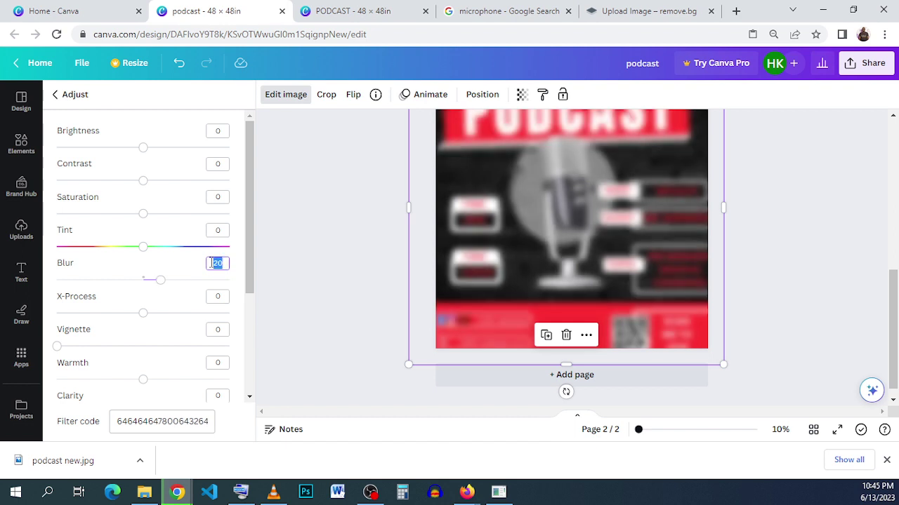
key("BackSpace")
type("25")
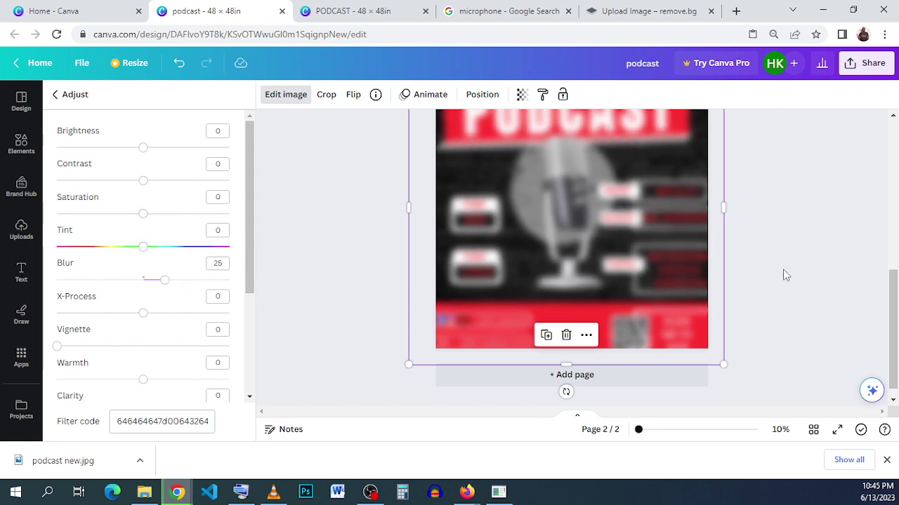
left_click(673, 277)
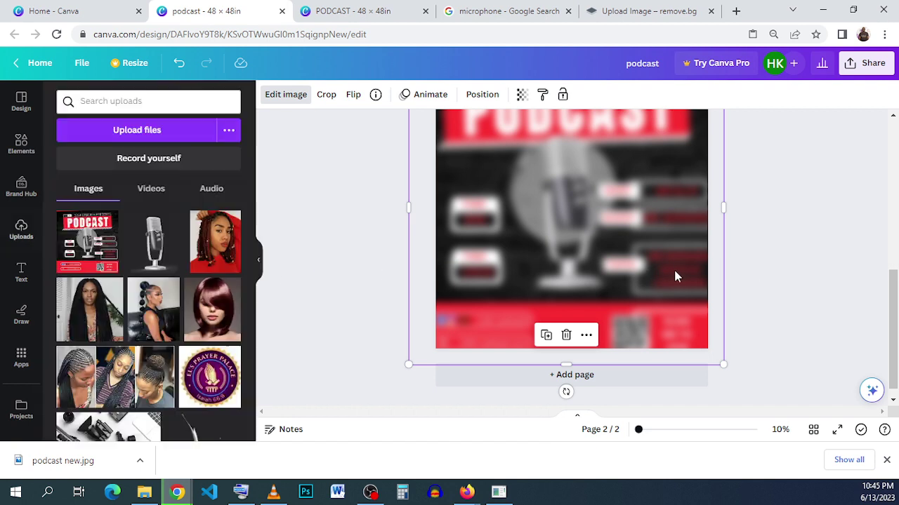
left_click(733, 285)
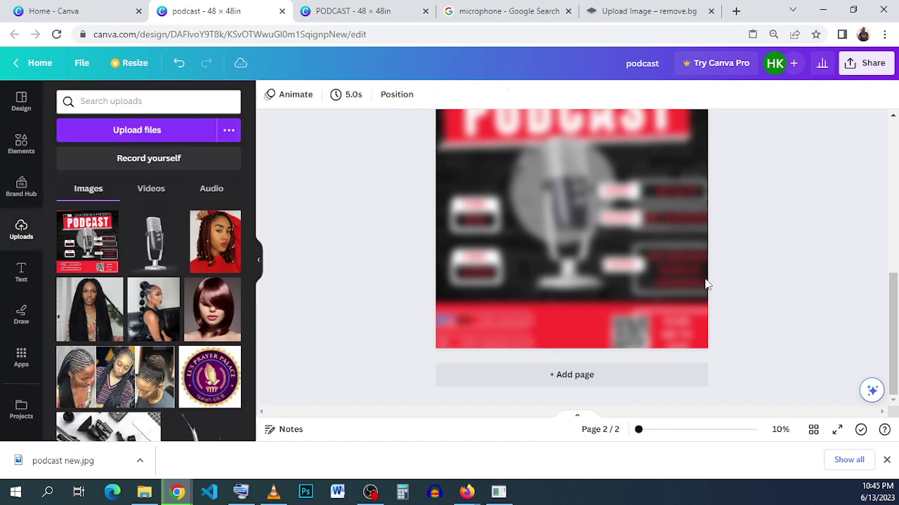
Set the blurred flyer image as page 2's background and select that background.
scroll(742, 236, "up", 1)
left_click(571, 204)
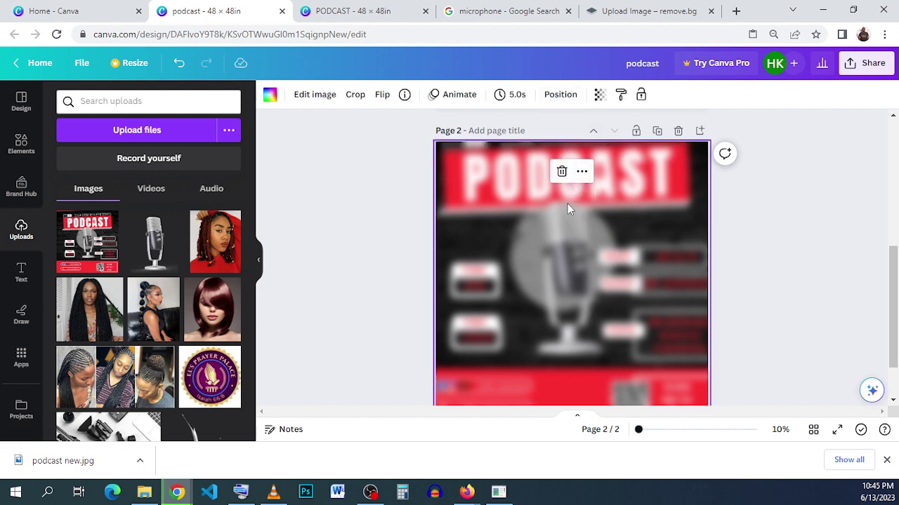
left_click(760, 251)
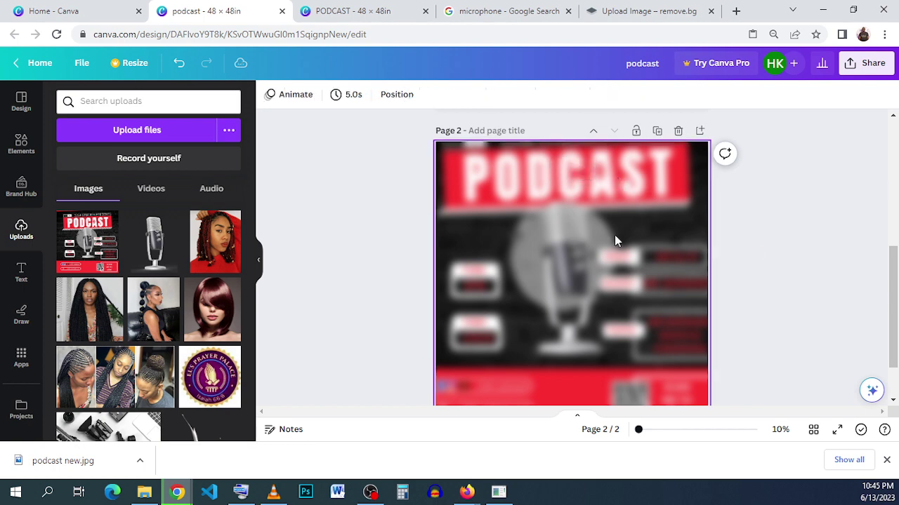
left_click(594, 239)
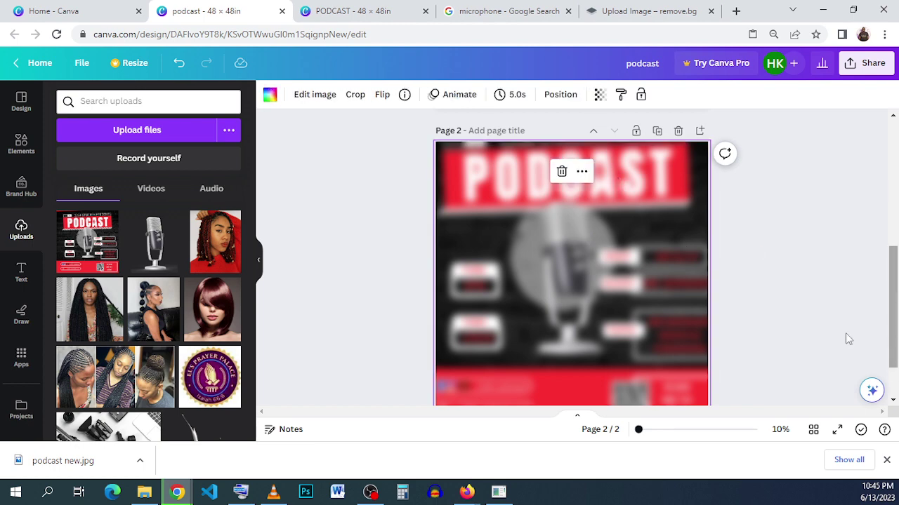
Set the blurred background's transparency to 90 and deselect it.
left_click(598, 94)
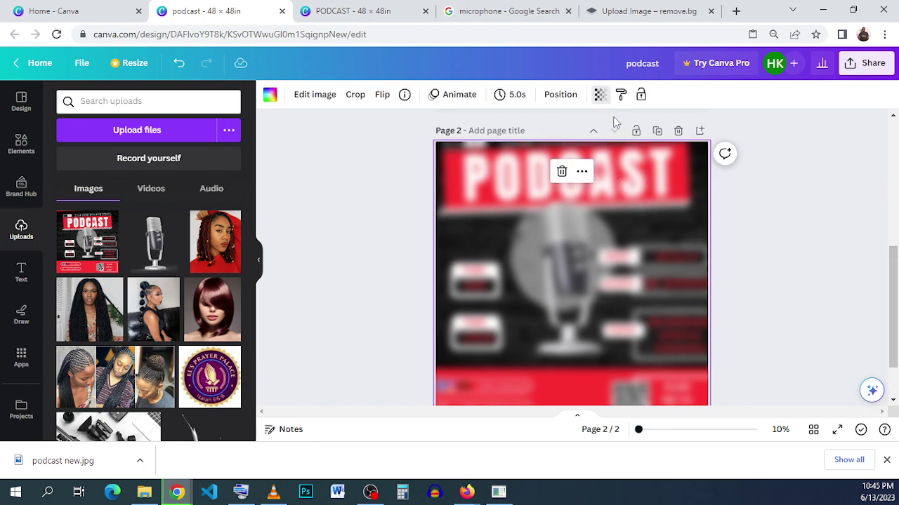
left_click(577, 142)
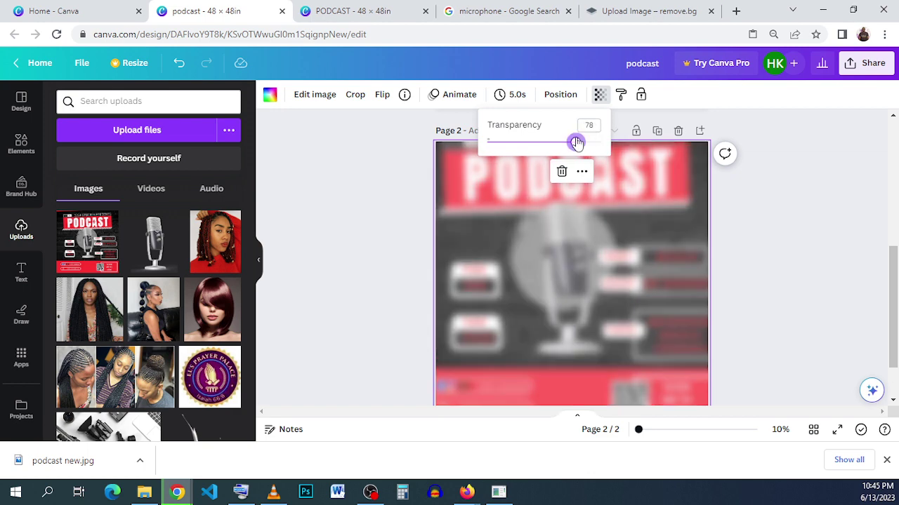
left_click_drag(577, 143, 588, 142)
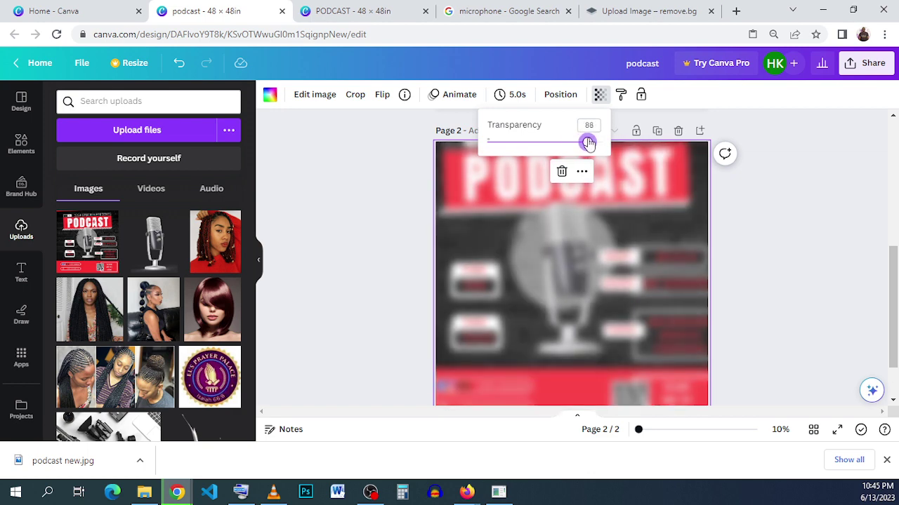
left_click(589, 124)
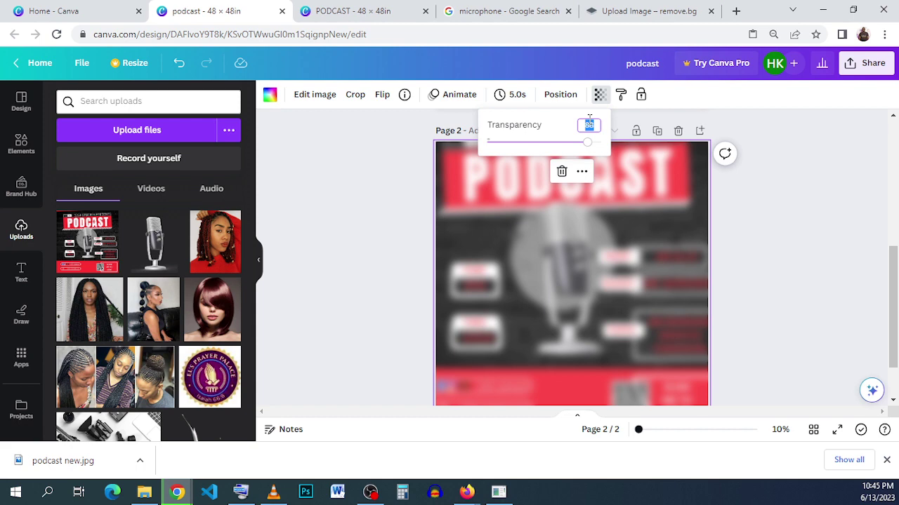
type("90")
key("Return")
left_click(788, 278)
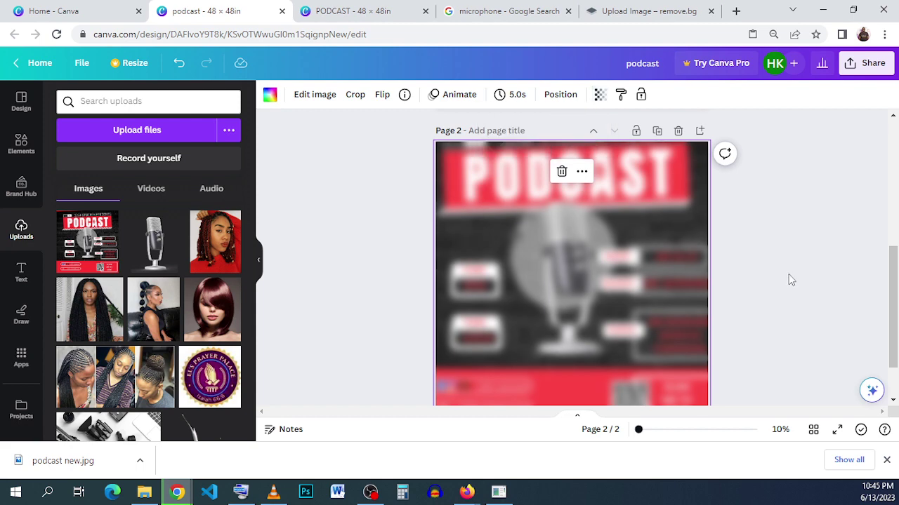
left_click(758, 266)
Import podcast new.jpg onto page 2 again, over the blurred background, and move it near the page's top-left corner.
scroll(751, 263, "down", 3)
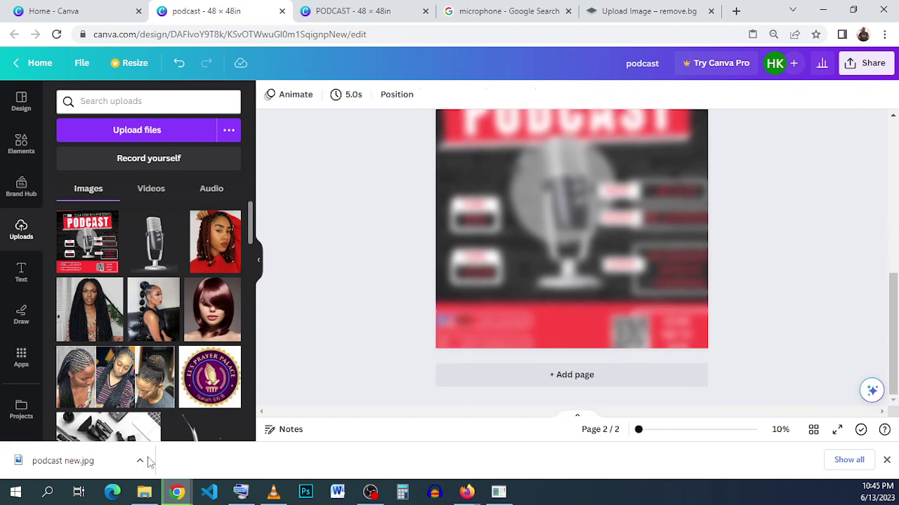
left_click_drag(61, 460, 601, 220)
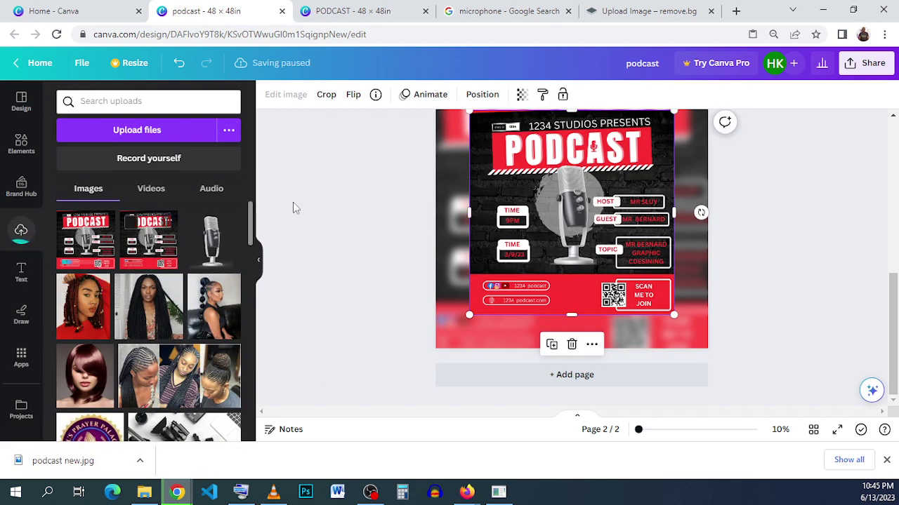
scroll(565, 253, "up", 1)
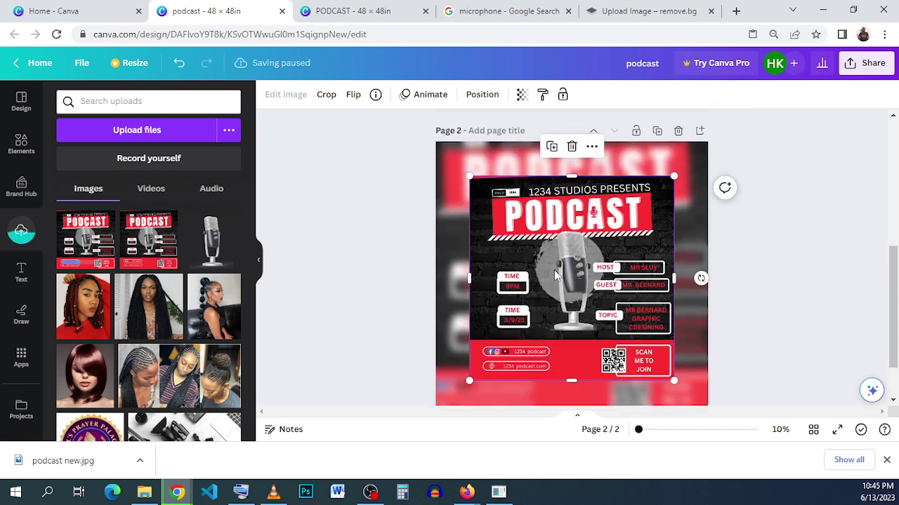
left_click_drag(551, 267, 525, 241)
scroll(675, 266, "down", 2)
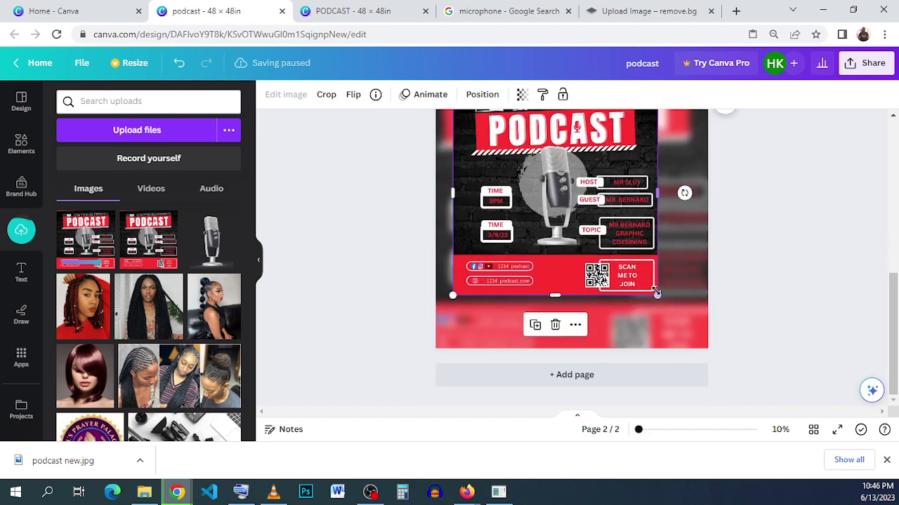
Enlarge the sharp flyer image and centre it on page 2, leaving a narrow blurred border around it.
left_click_drag(657, 296, 692, 336)
scroll(667, 276, "up", 2)
scroll(643, 276, "down", 2)
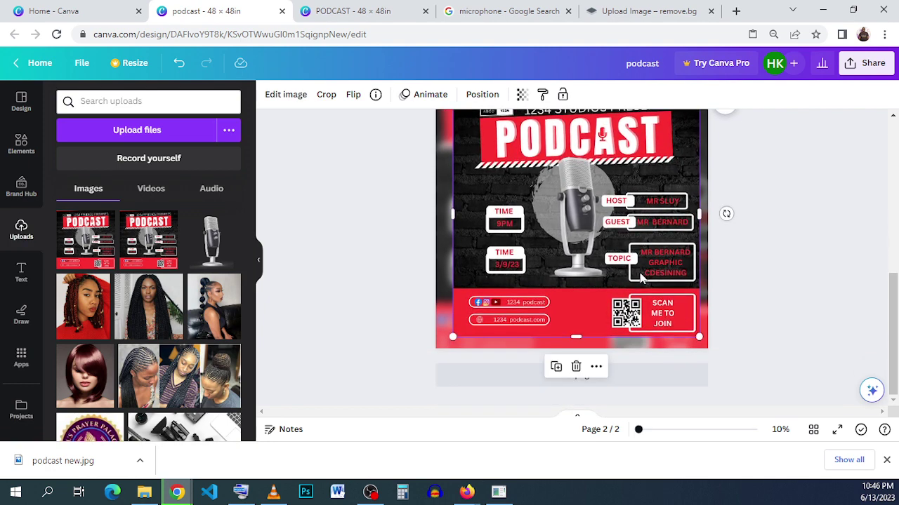
scroll(629, 270, "up", 2)
left_click_drag(591, 285, 586, 283)
left_click(750, 274)
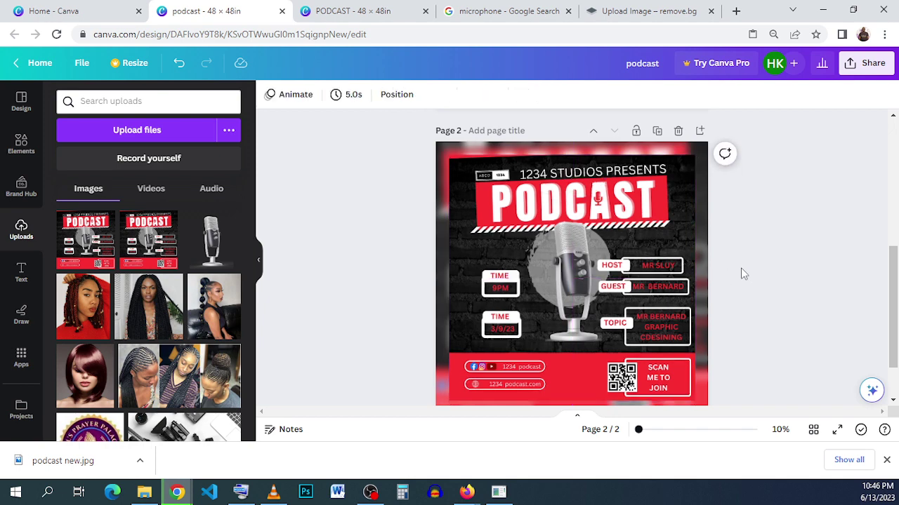
Examine the framed flyer on page 2 and compare it with the original PODCAST design in the other tab.
scroll(744, 275, "down", 2)
scroll(744, 274, "up", 2)
scroll(772, 262, "down", 2)
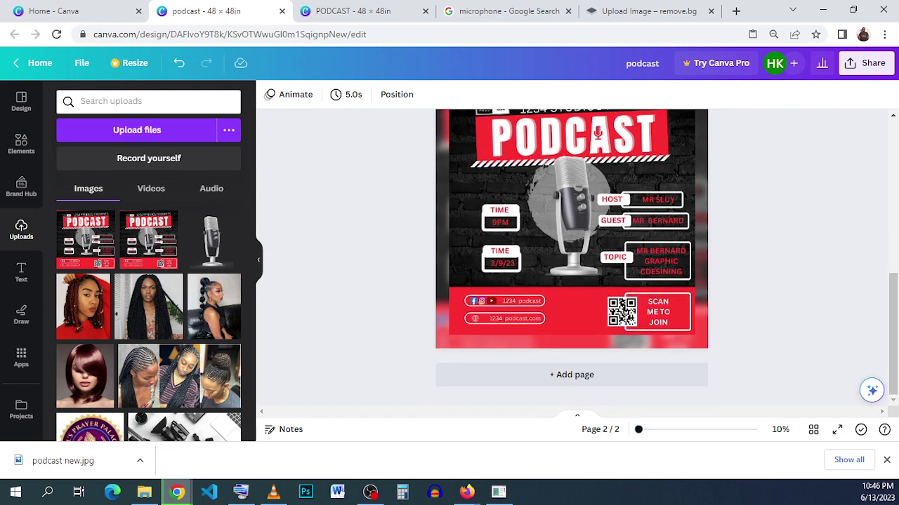
left_click(370, 492)
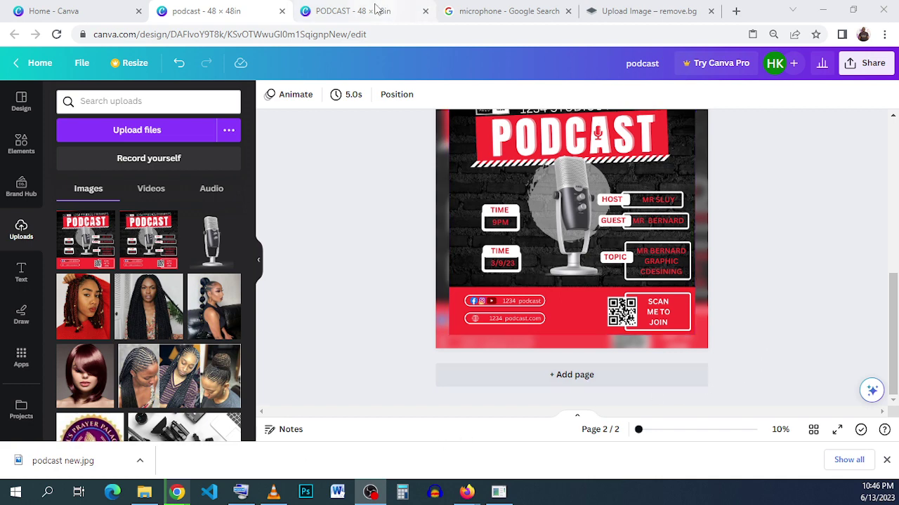
left_click(375, 10)
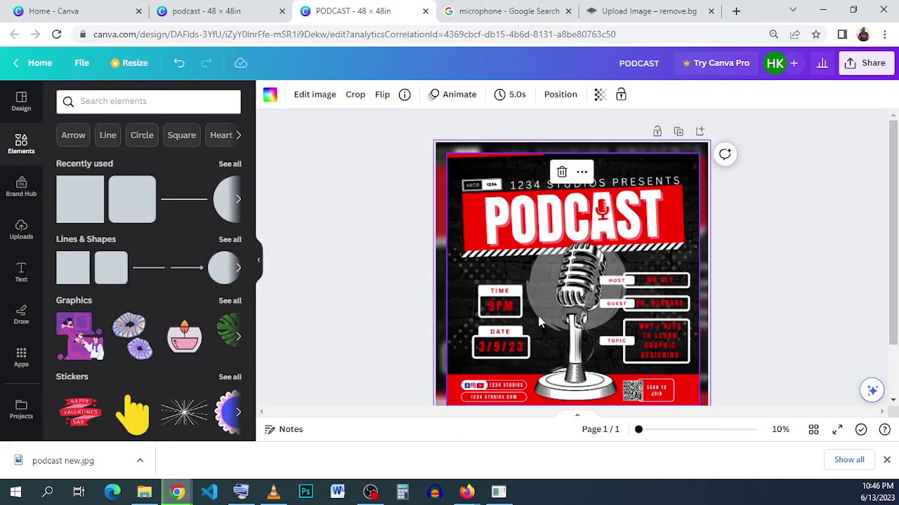
left_click(189, 18)
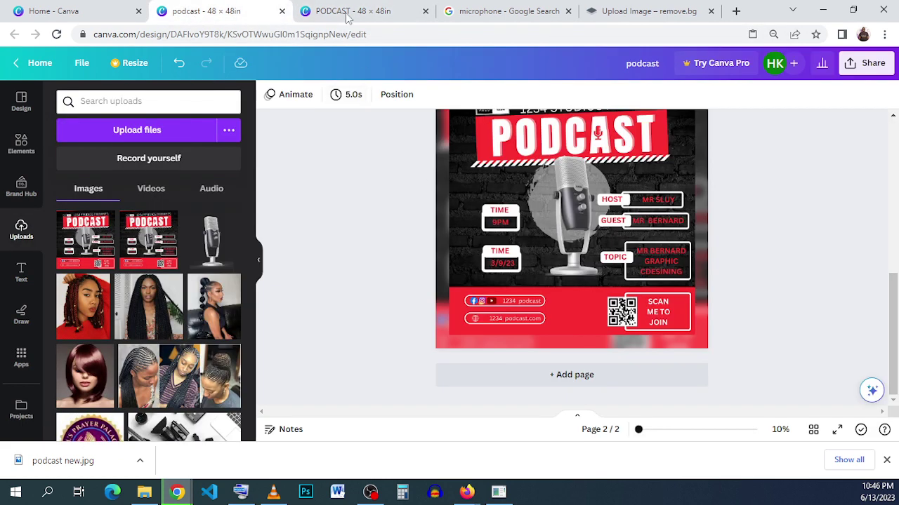
left_click(337, 16)
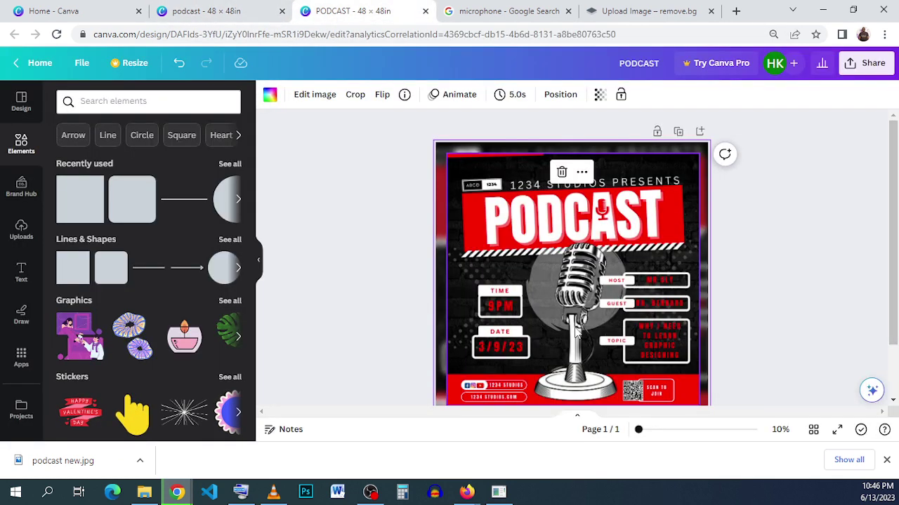
left_click(176, 17)
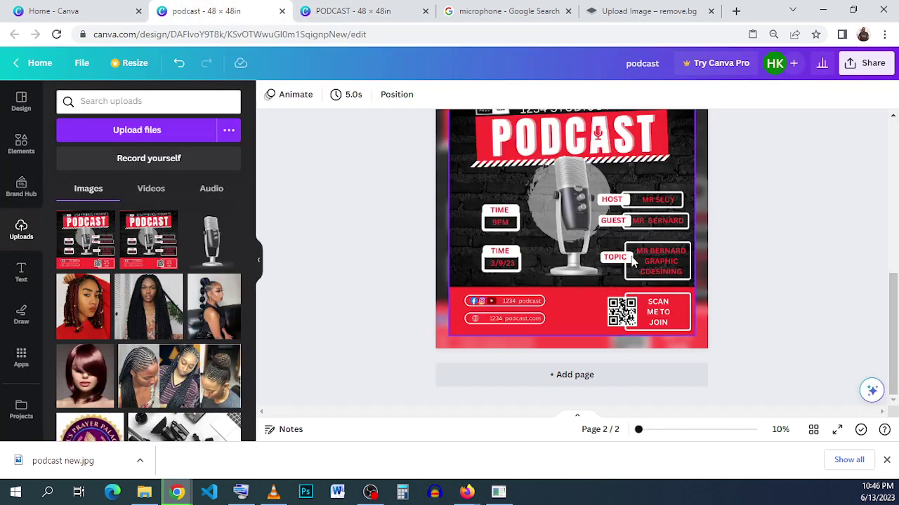